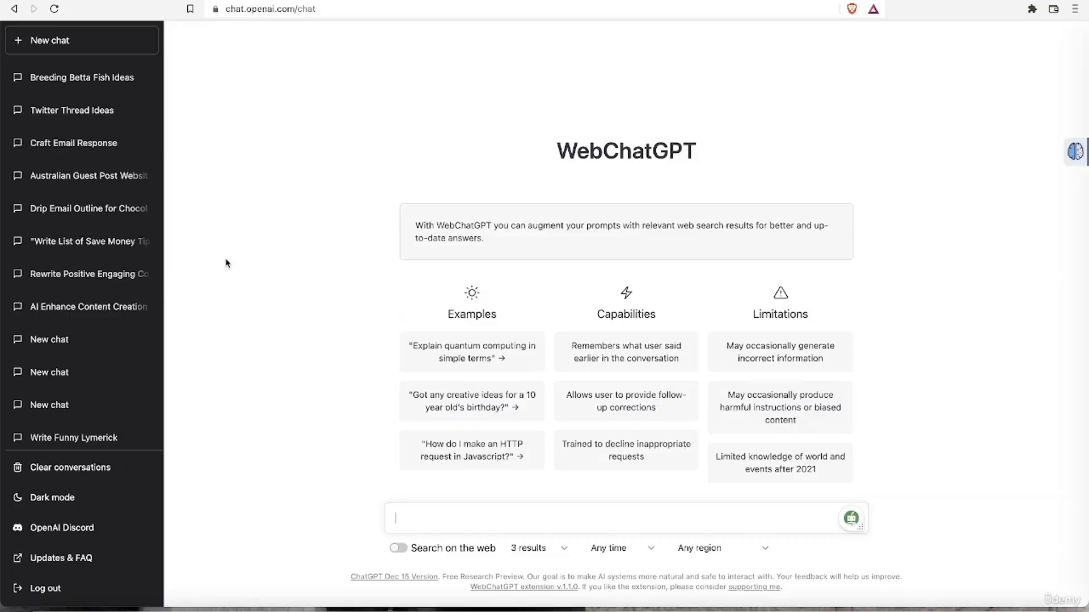
scroll(69, 266, "down", 4)
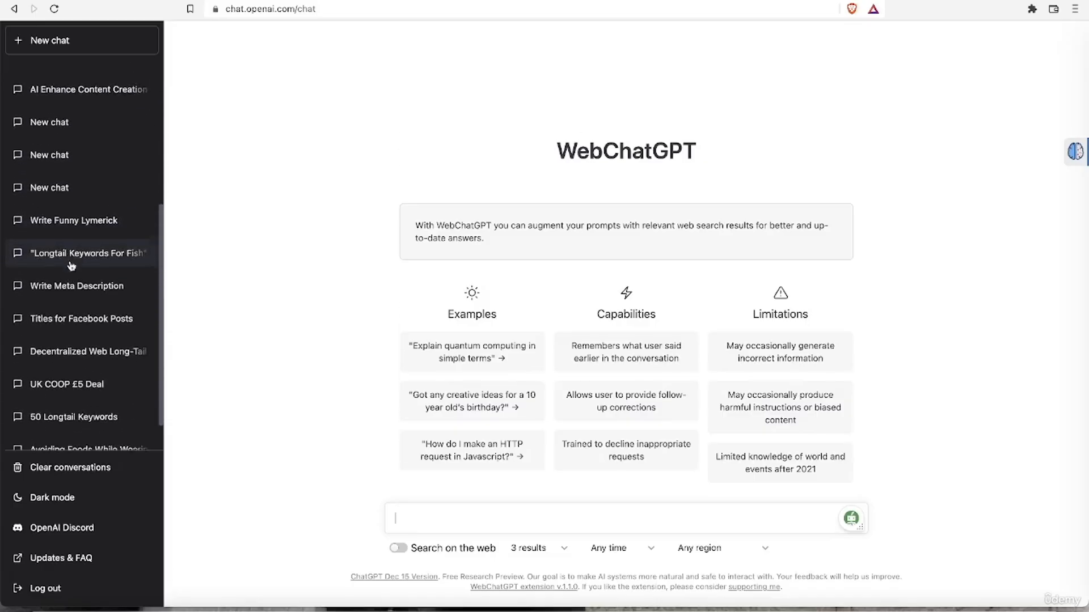
scroll(71, 265, "down", 1)
scroll(71, 266, "down", 1)
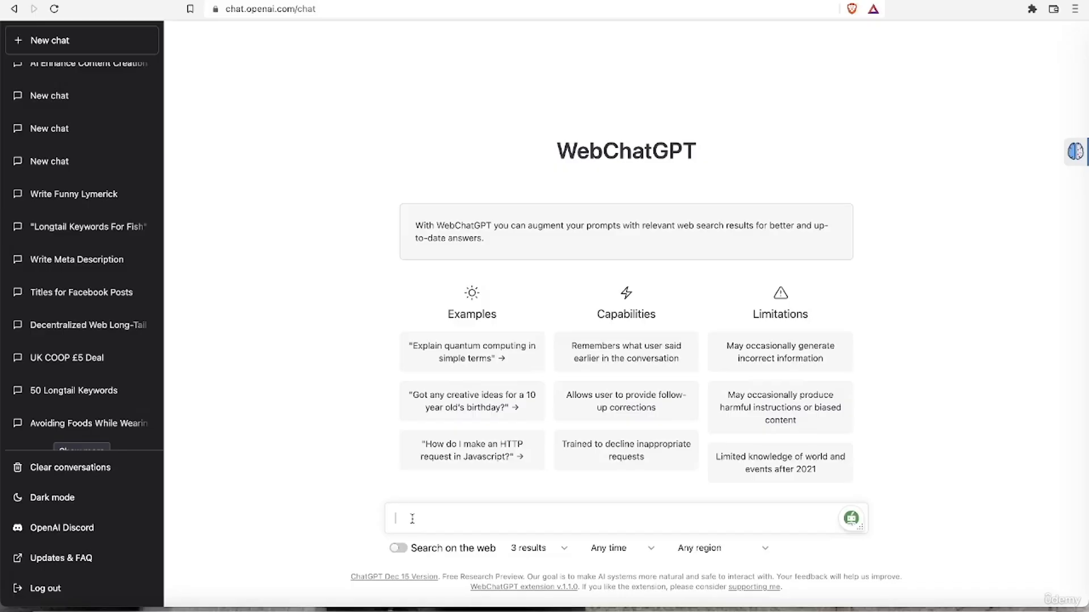
Step: Send the prompt "write a list of 50 "how to save money with... " keywords."
type("write a list of 50 \"ho")
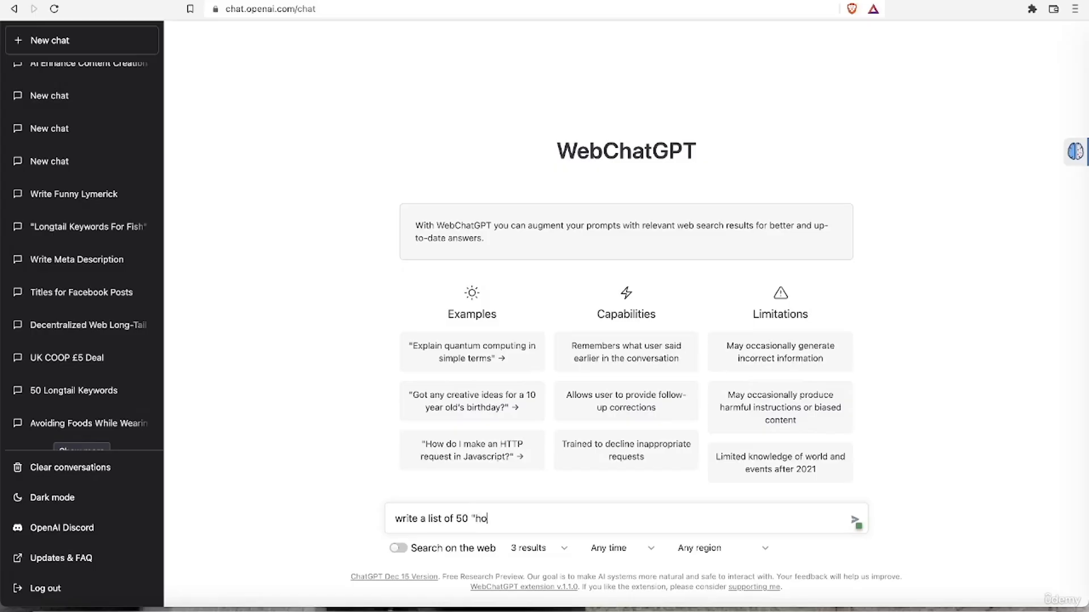
type("w to save money with... \" keywords")
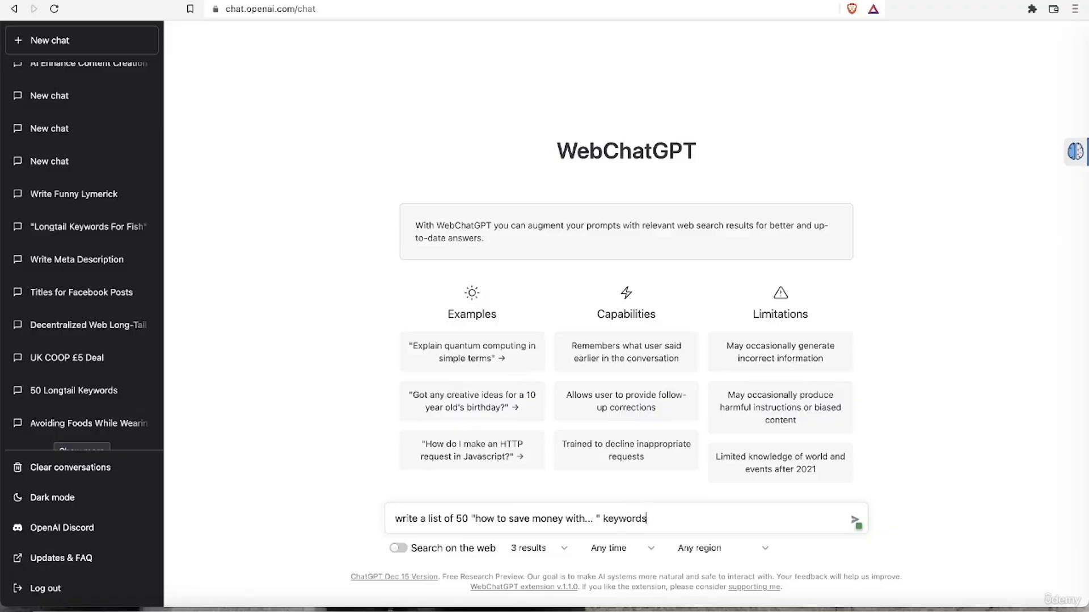
type(".")
mouse_move(406, 519)
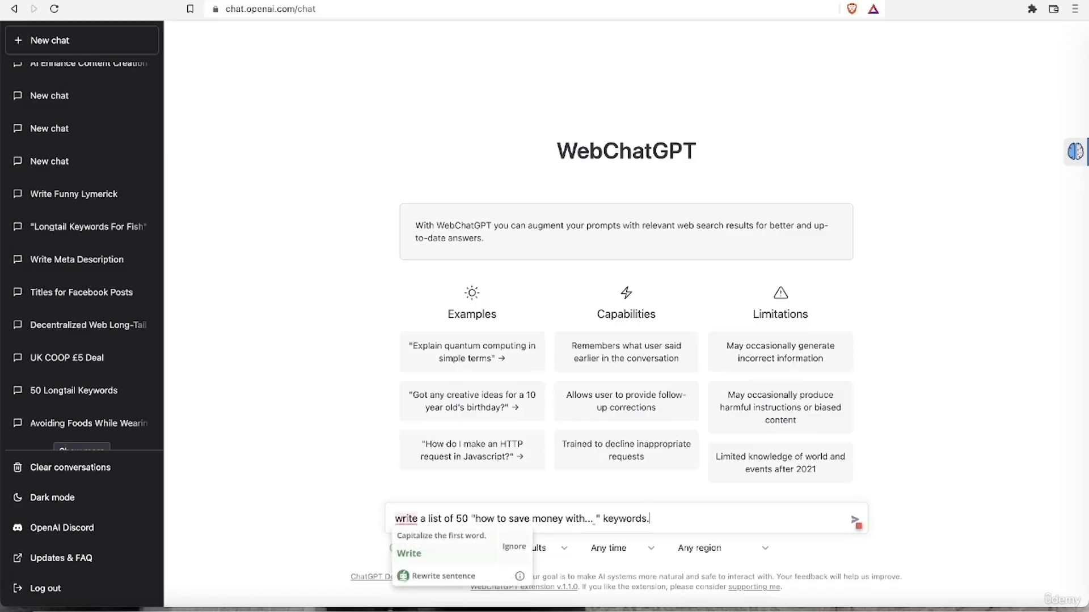
key("Return")
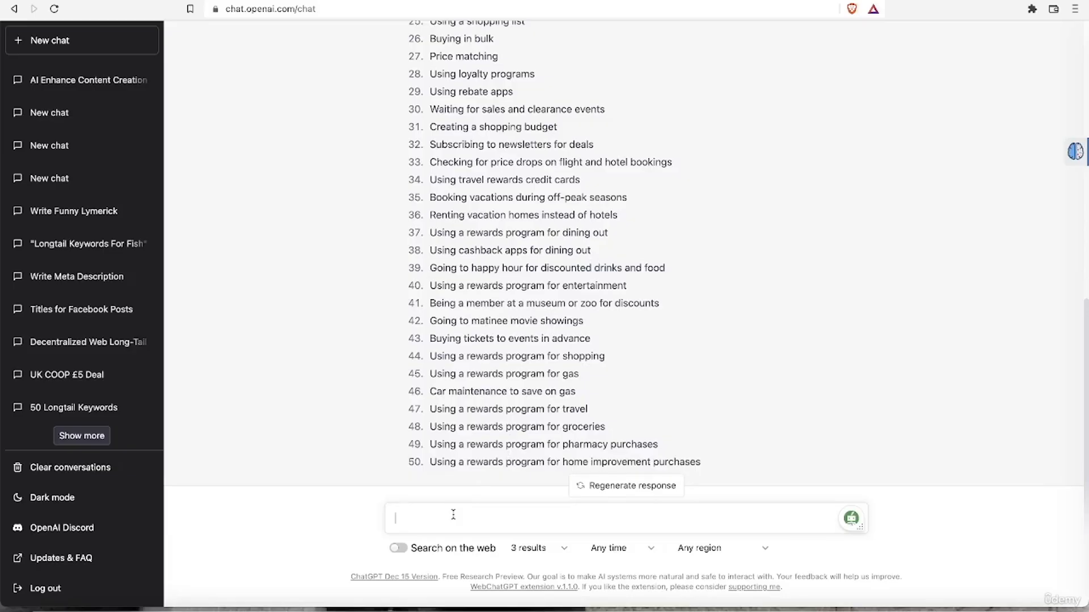
Step: Send the prompt "what are some easy long tail keywords to target for a blog post about how to save money with?"
type("what are some easy ")
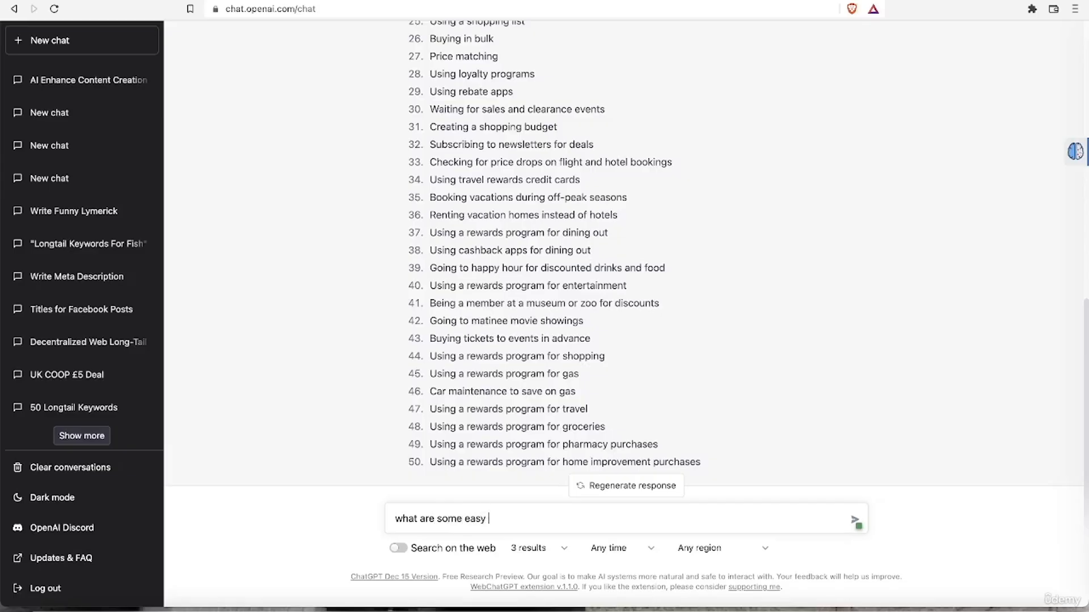
type("long talil keywords")
type("to tar")
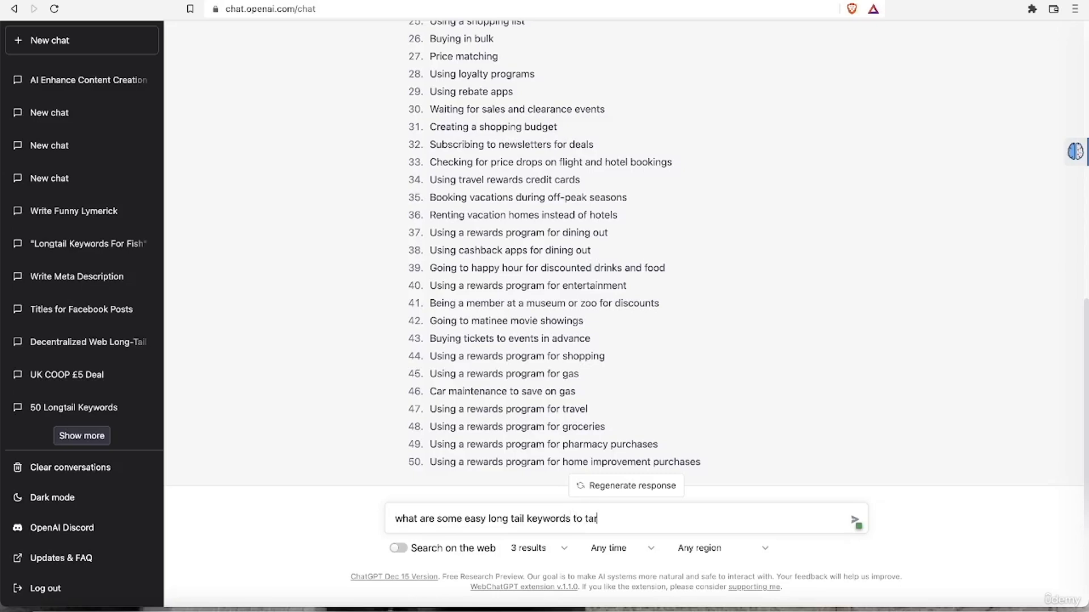
type("get for a blog post about ")
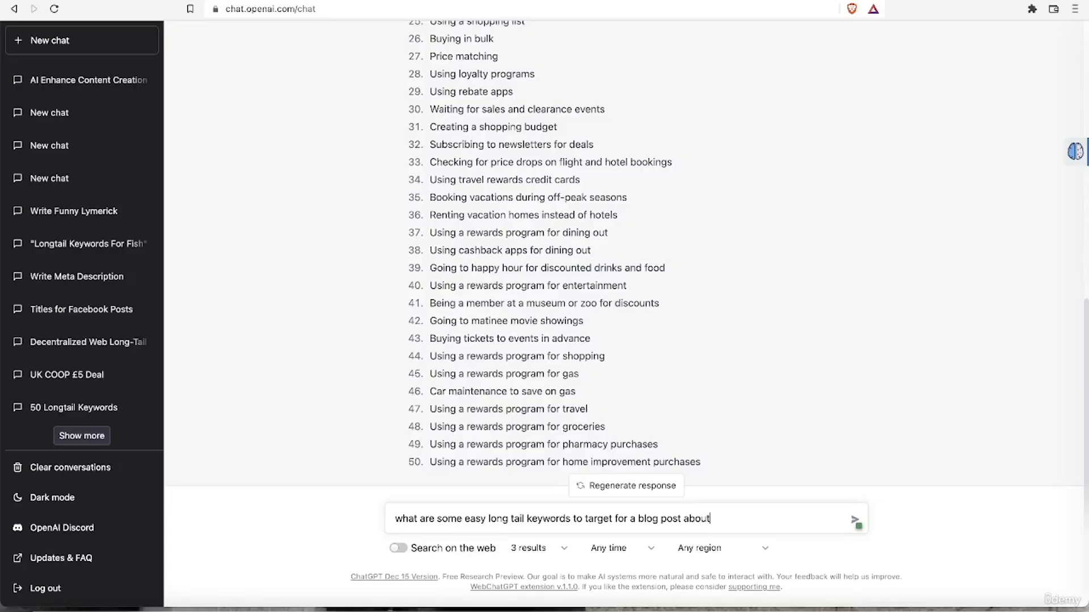
type("how to save money with")
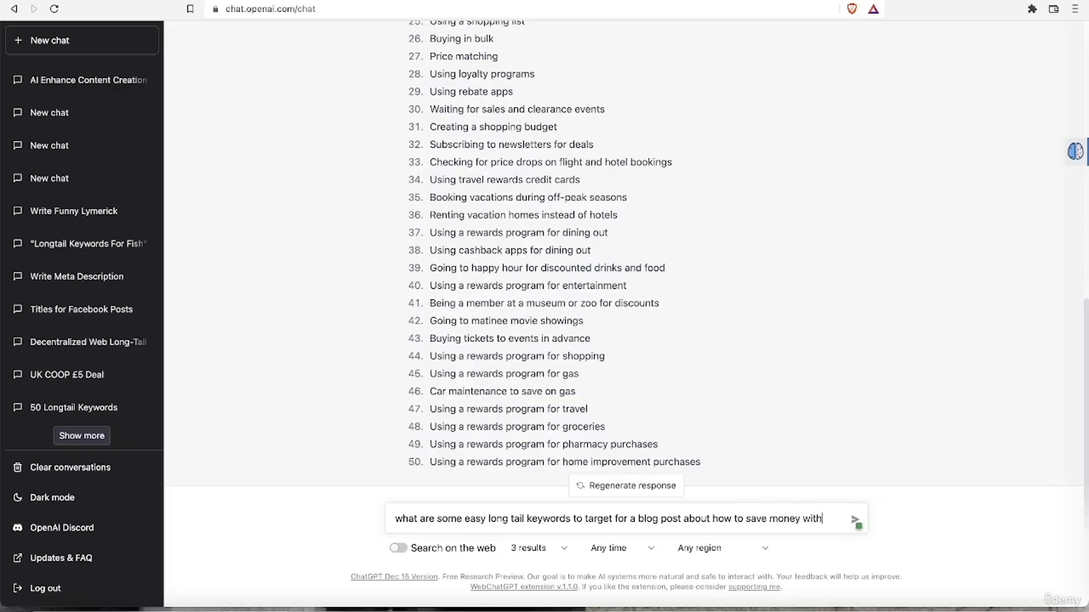
type("?")
key("Return")
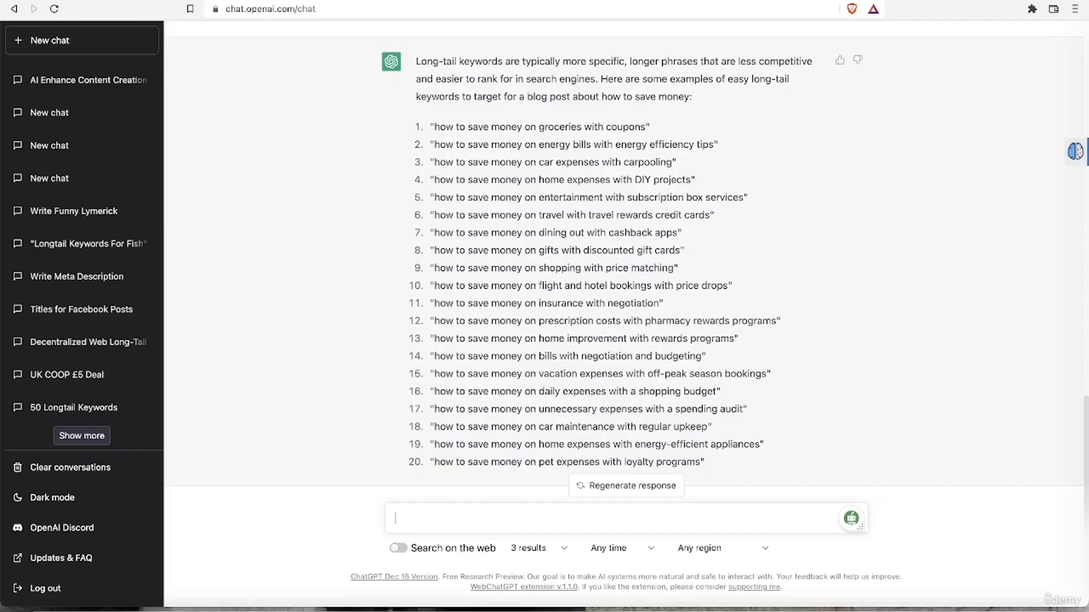
Step: Send the follow-up prompt "from the above list come up with ides that are uncommon or novel."
type("s")
key("BackSpace")
type("from the abo")
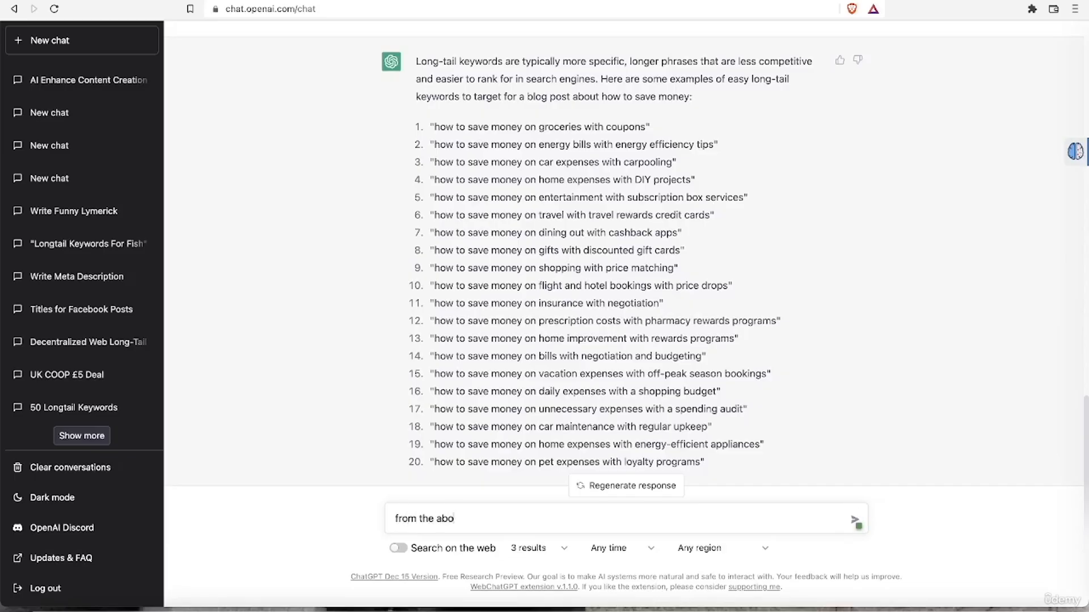
type("ve list come up with ide")
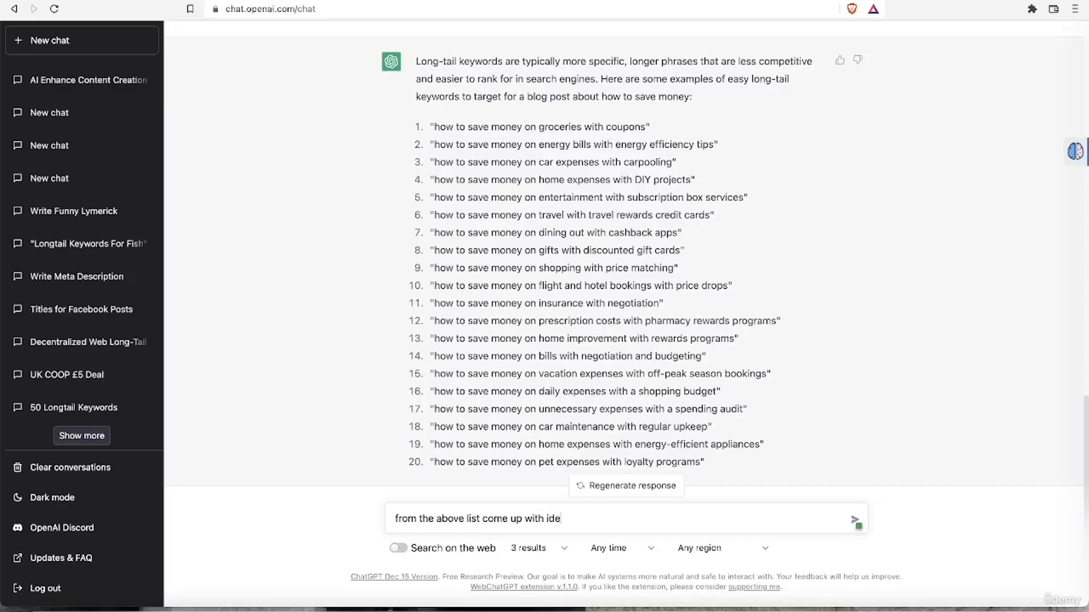
type("s that are unco,")
key("BackSpace")
type("mmon or ")
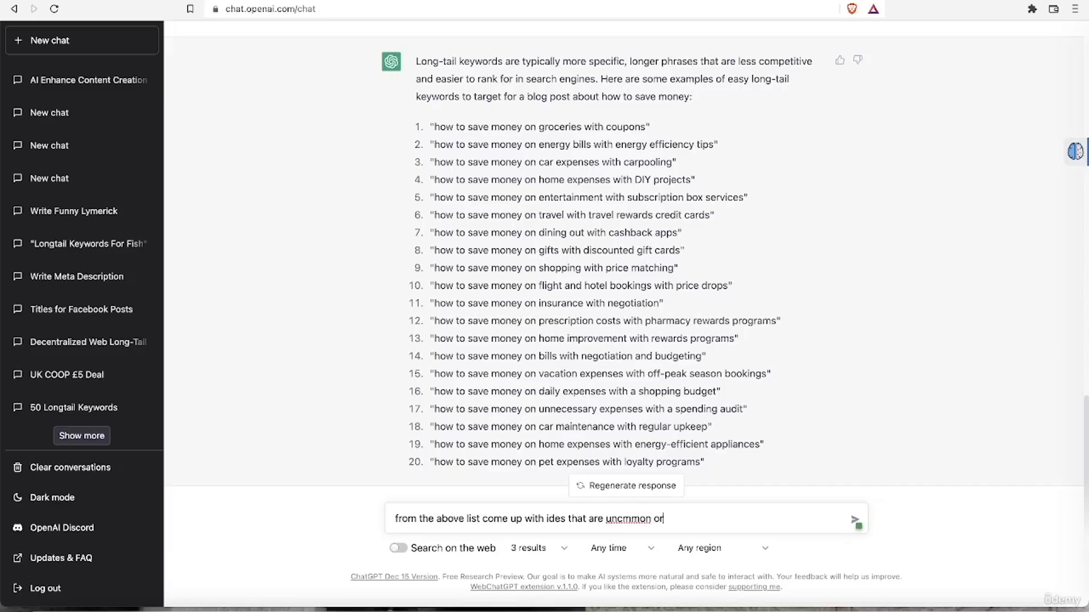
type("novel.")
left_click(624, 519)
type("o")
key("Return")
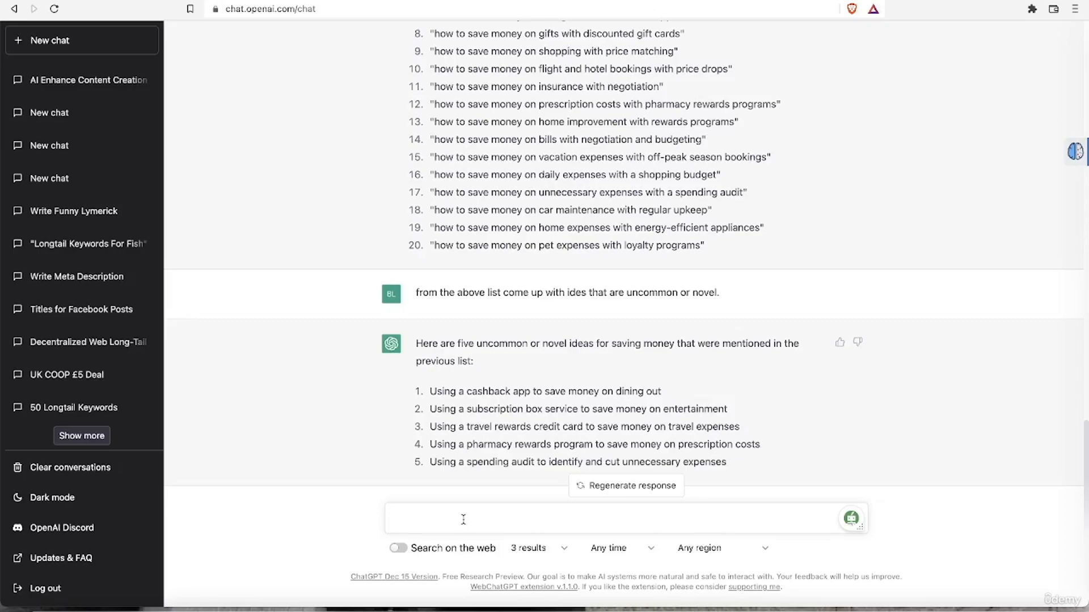
Step: Send the prompt "create an article outline how to save money Using a spending audit to identify and cut unnecessary expenses", reusing the fifth idea's wording
type("create a n art")
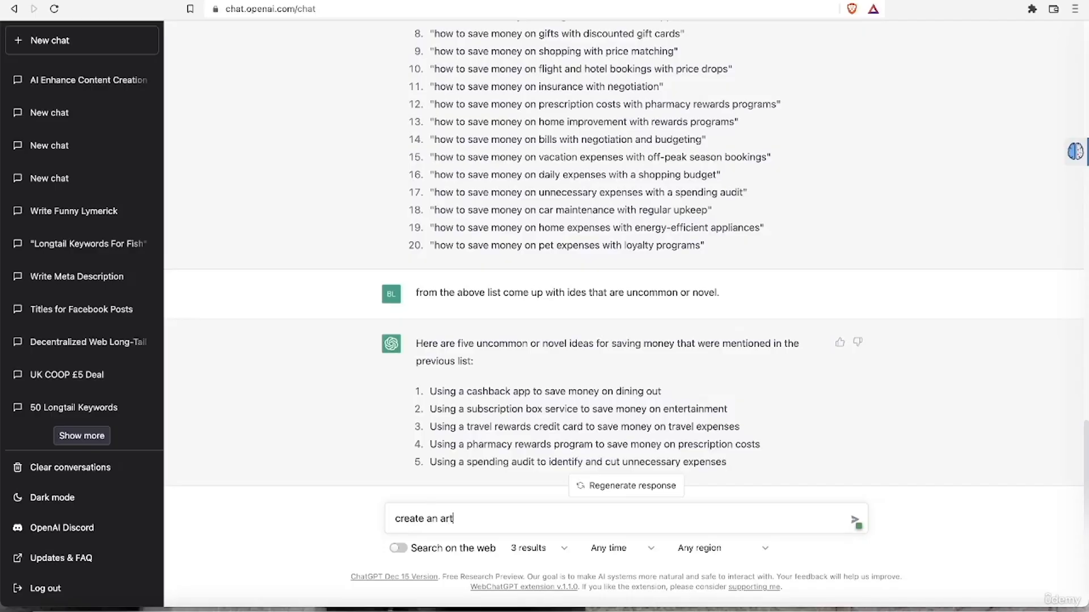
type("icle outline")
type("how to save money")
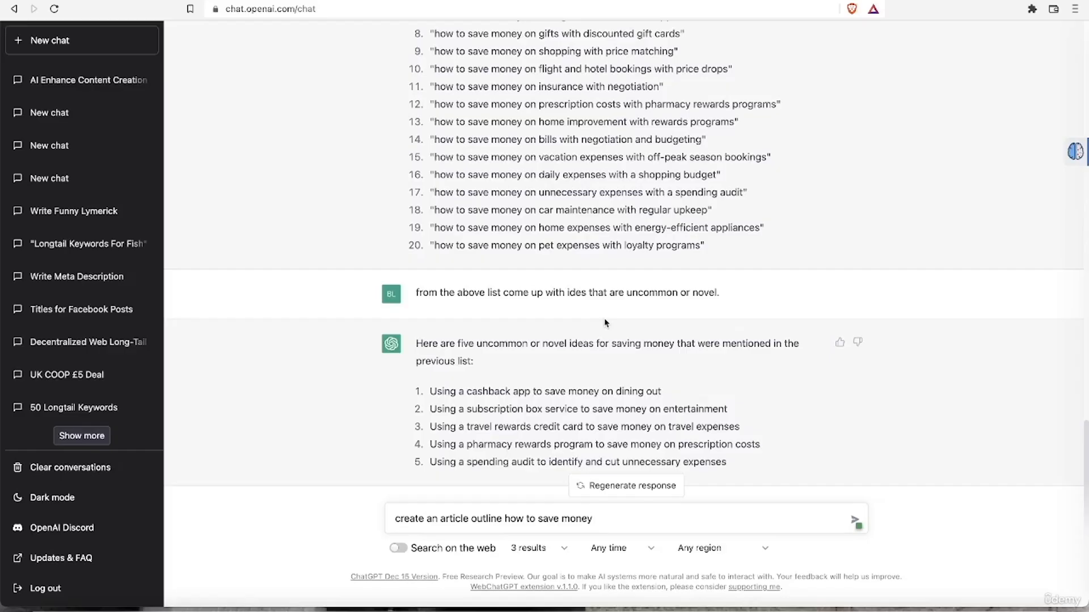
scroll(616, 261, "up", 1)
scroll(615, 270, "down", 1)
left_click_drag(650, 462, 429, 454)
key("ctrl+c")
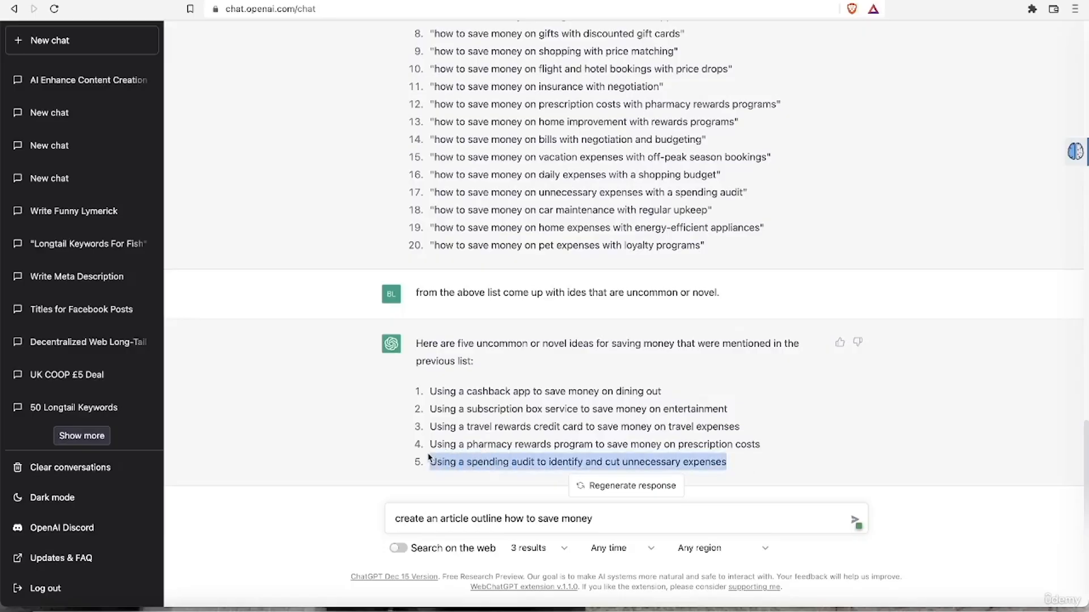
left_click(598, 519)
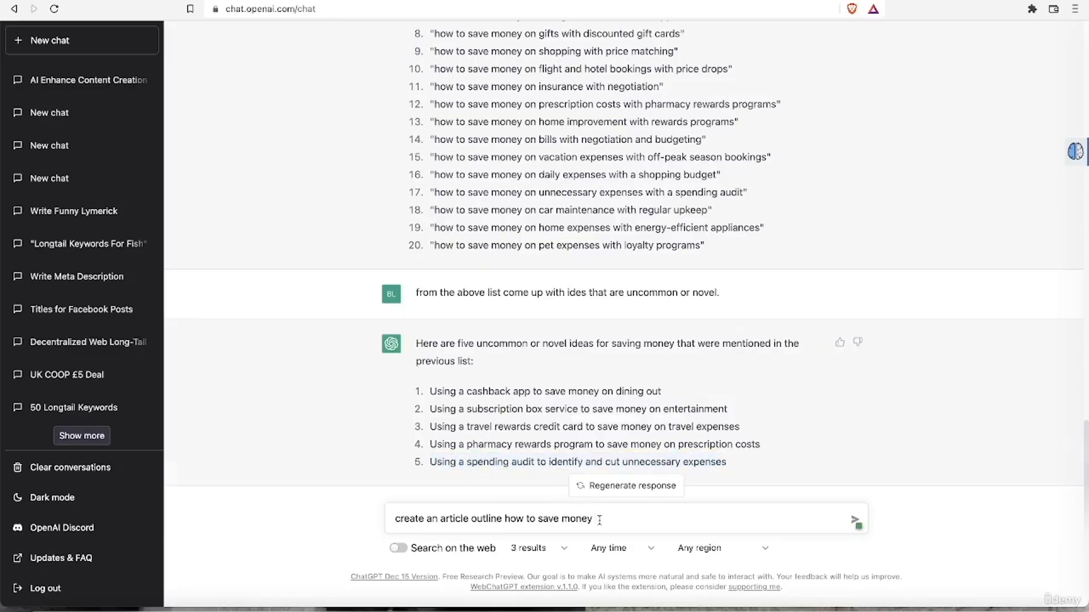
key("ctrl+v")
key("Return")
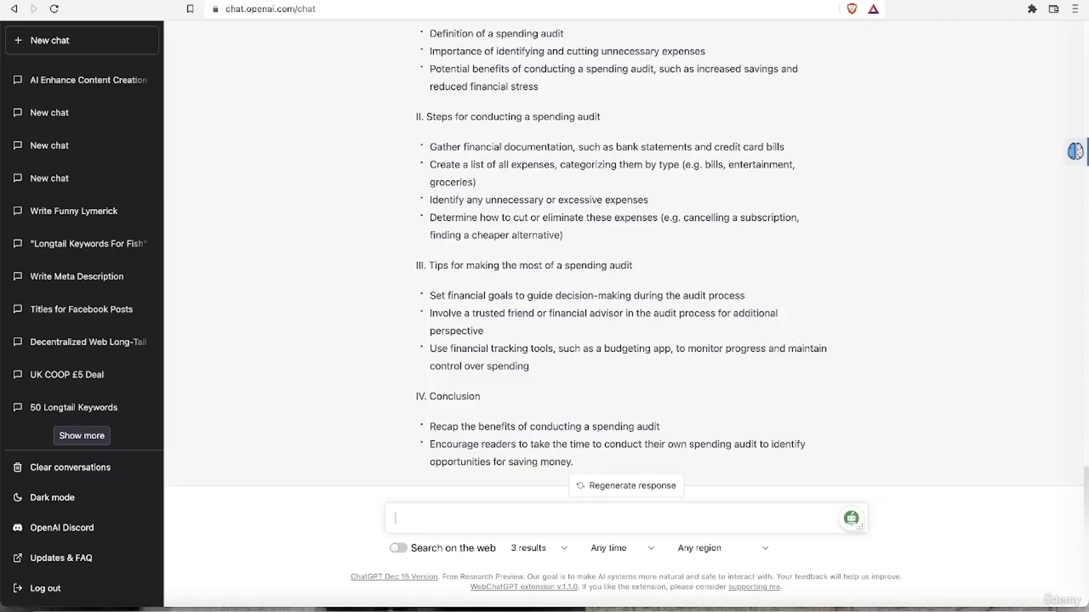
Step: Read through the generated spending audit article outline from the introduction to the conclusion
scroll(637, 386, "up", 6)
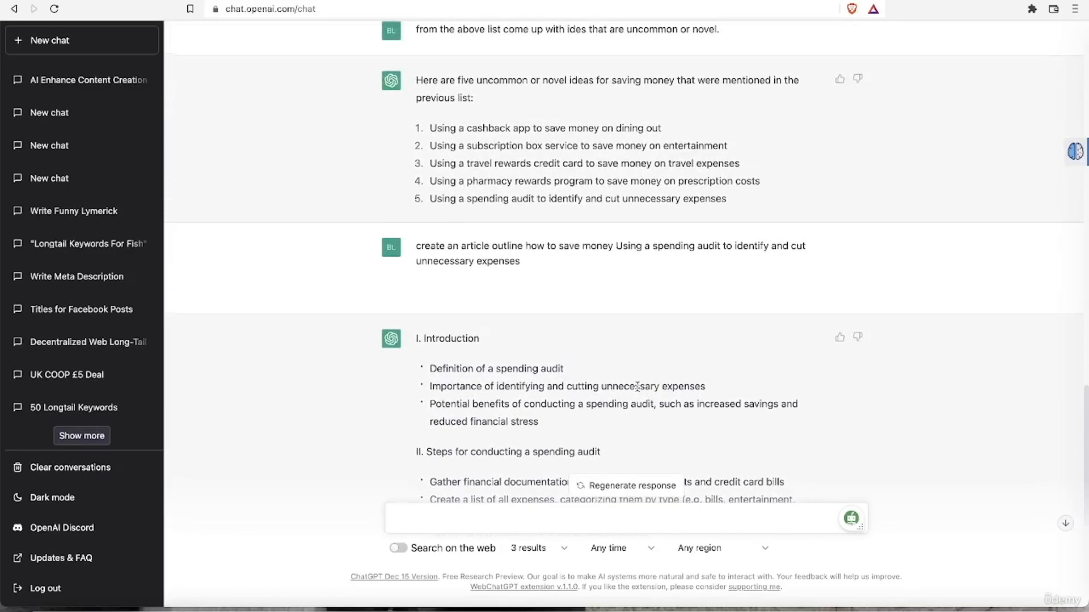
scroll(638, 386, "up", 1)
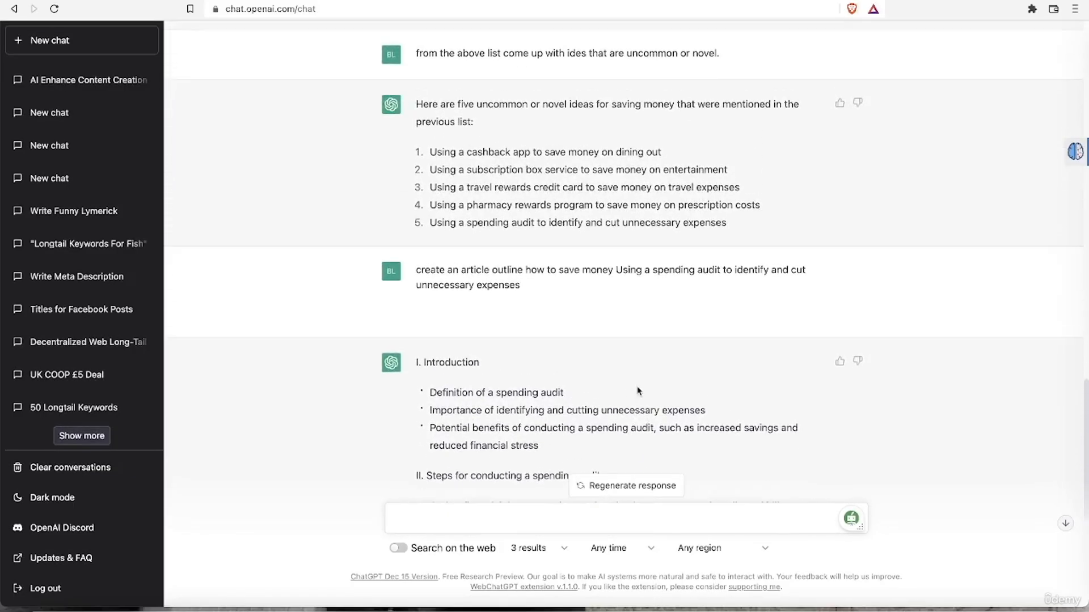
scroll(638, 392, "down", 1)
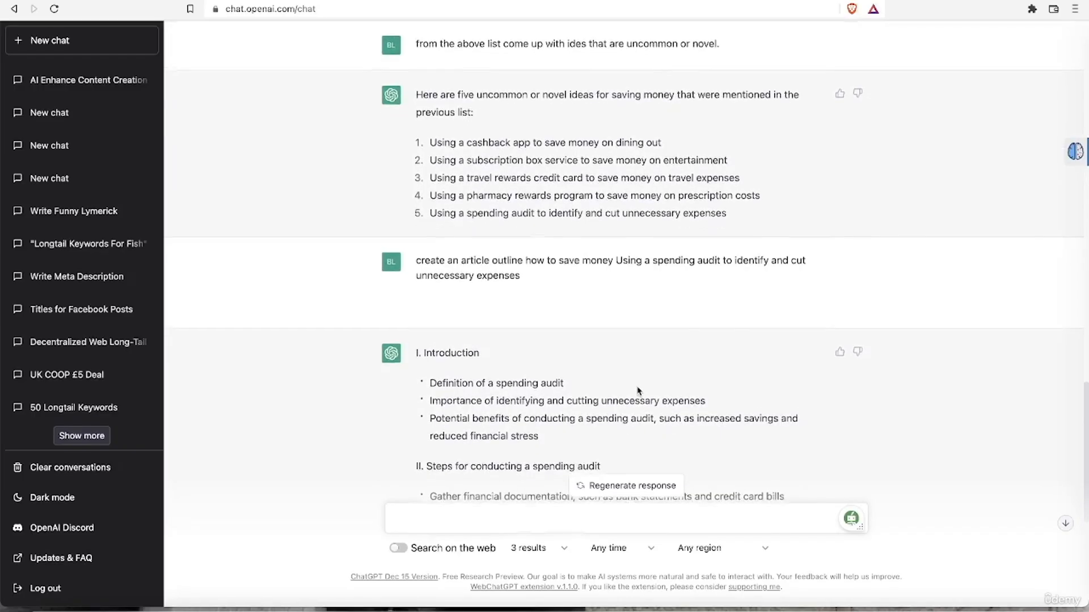
scroll(638, 392, "down", 2)
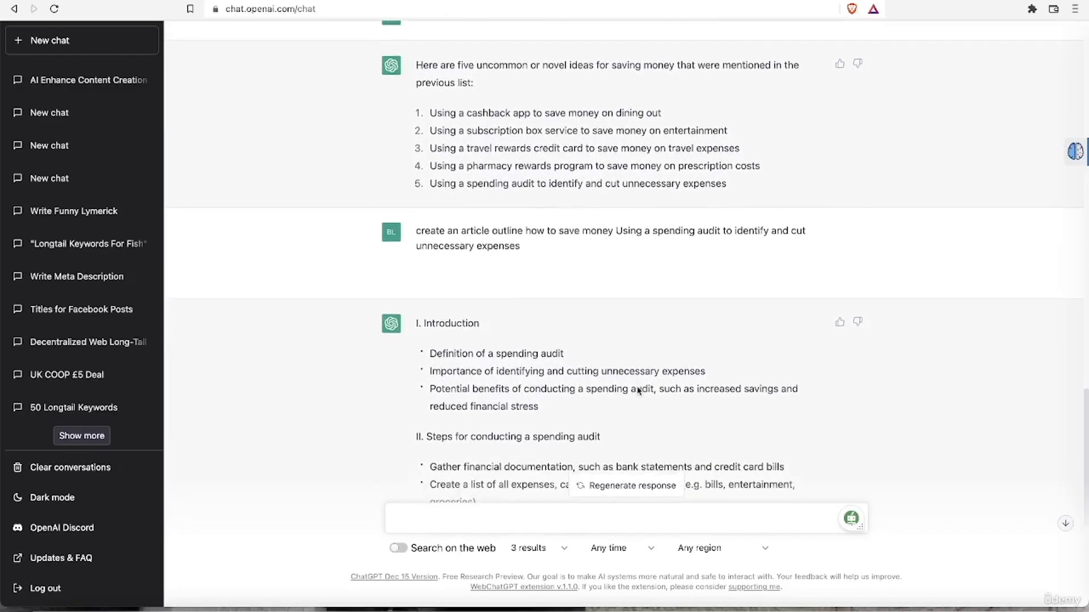
scroll(638, 391, "down", 1)
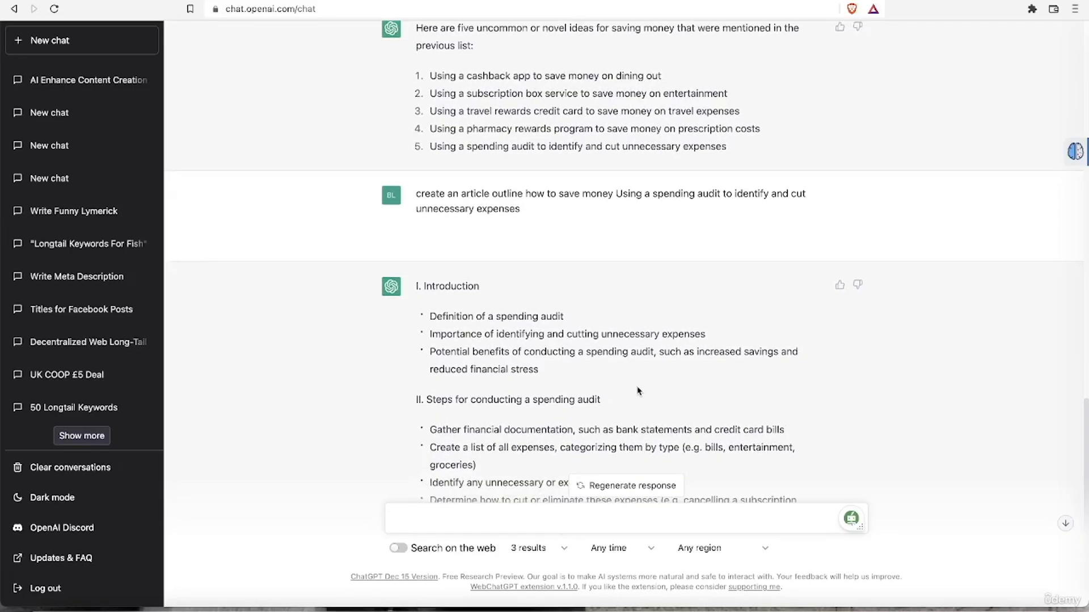
scroll(637, 390, "down", 3)
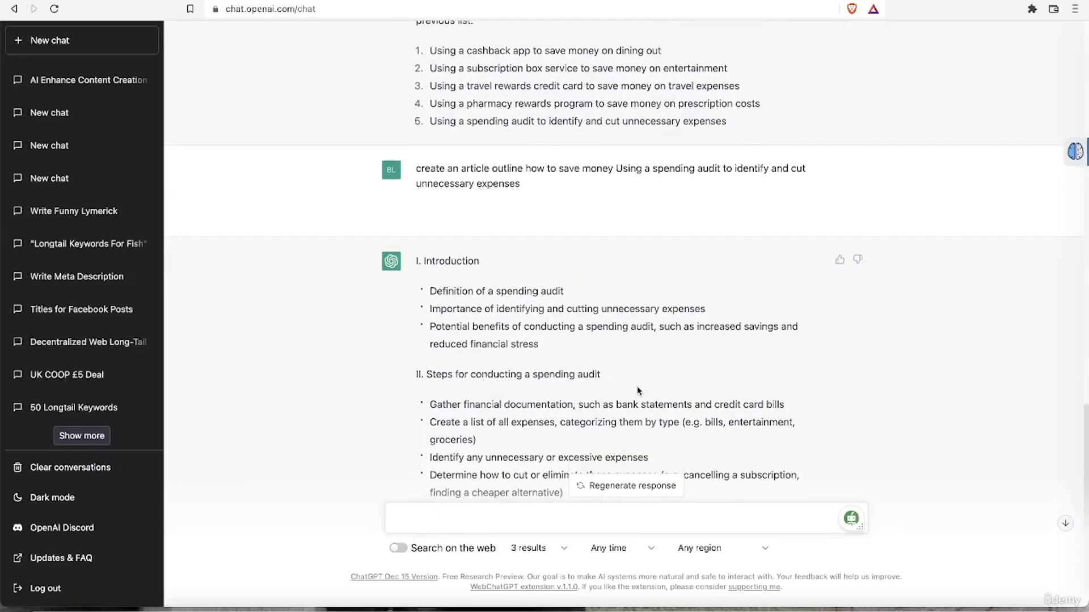
scroll(637, 389, "down", 2)
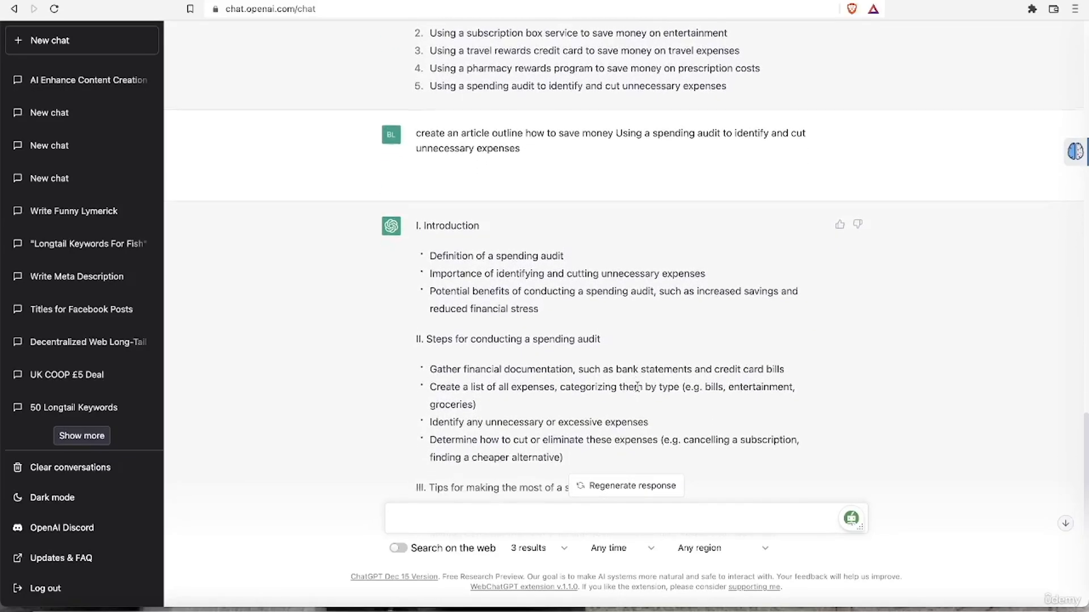
scroll(637, 392, "down", 2)
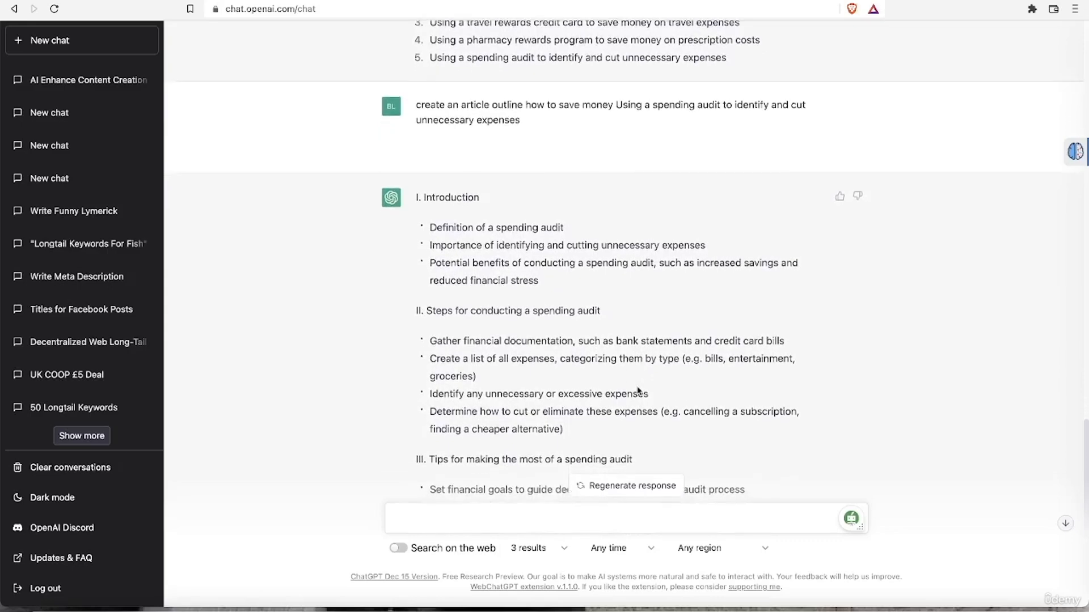
scroll(637, 388, "down", 3)
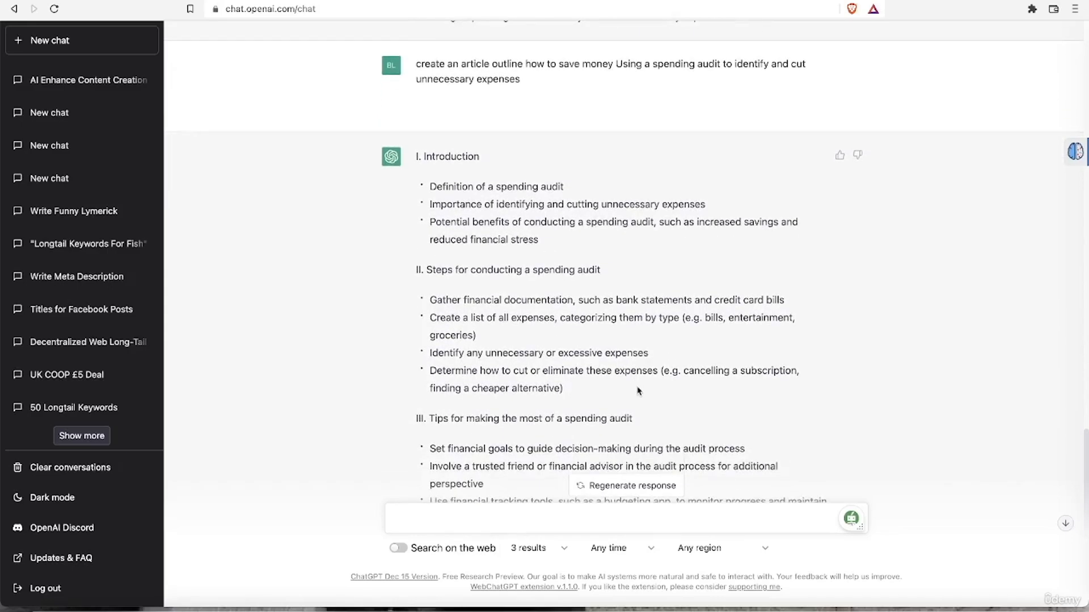
scroll(638, 391, "down", 1)
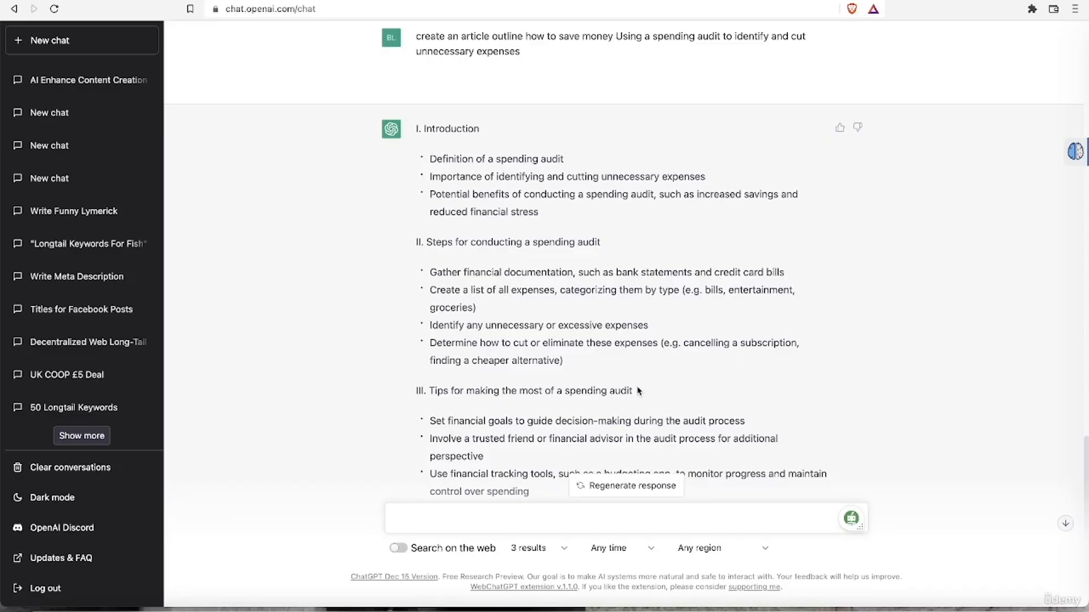
scroll(639, 391, "down", 5)
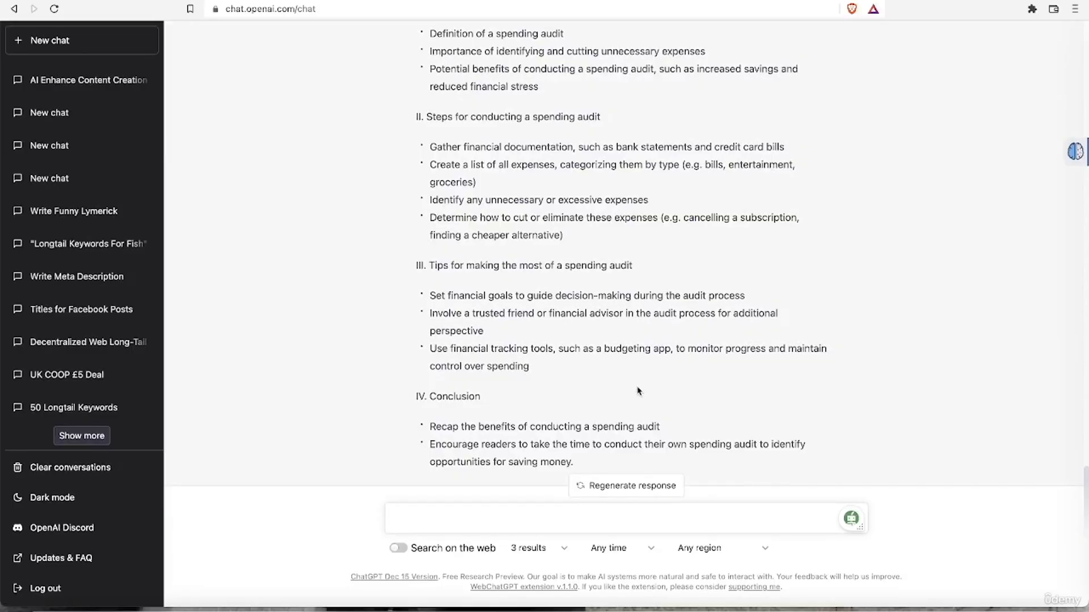
Step: Send the prompt "whats a catchier clickbait title for how to save money Using a spending audit to identify and cut unnecessary expenses"
scroll(641, 393, "up", 3)
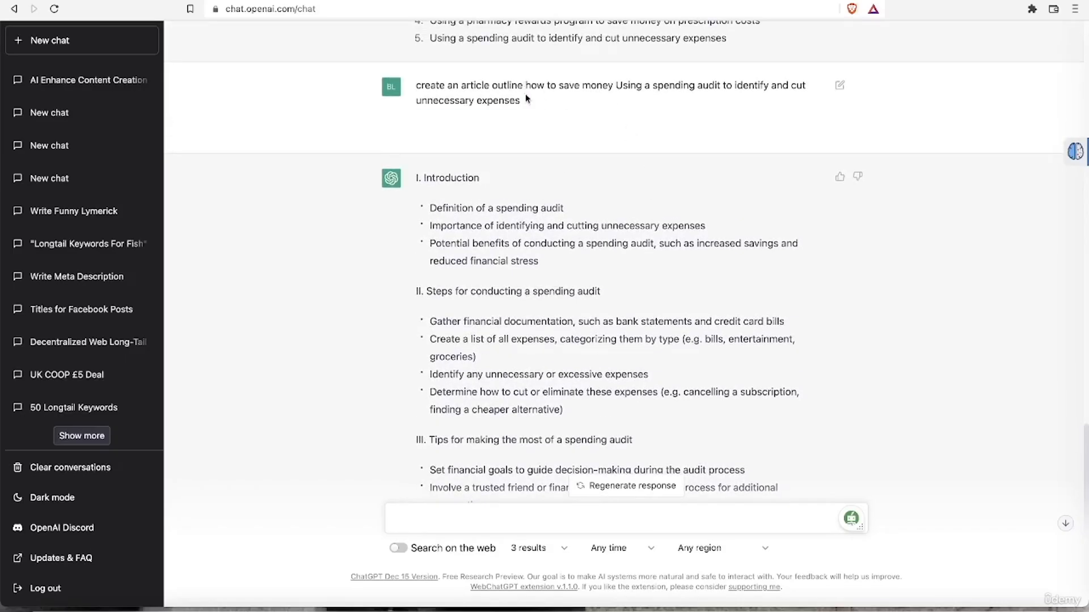
left_click_drag(525, 96, 525, 105)
key("ctrl+c")
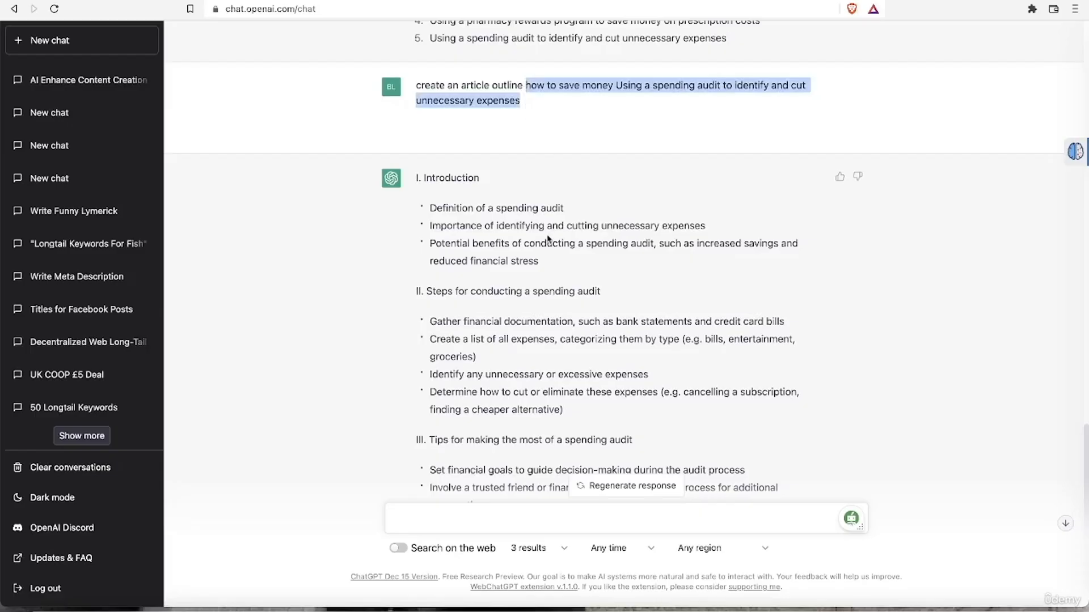
scroll(472, 407, "down", 3)
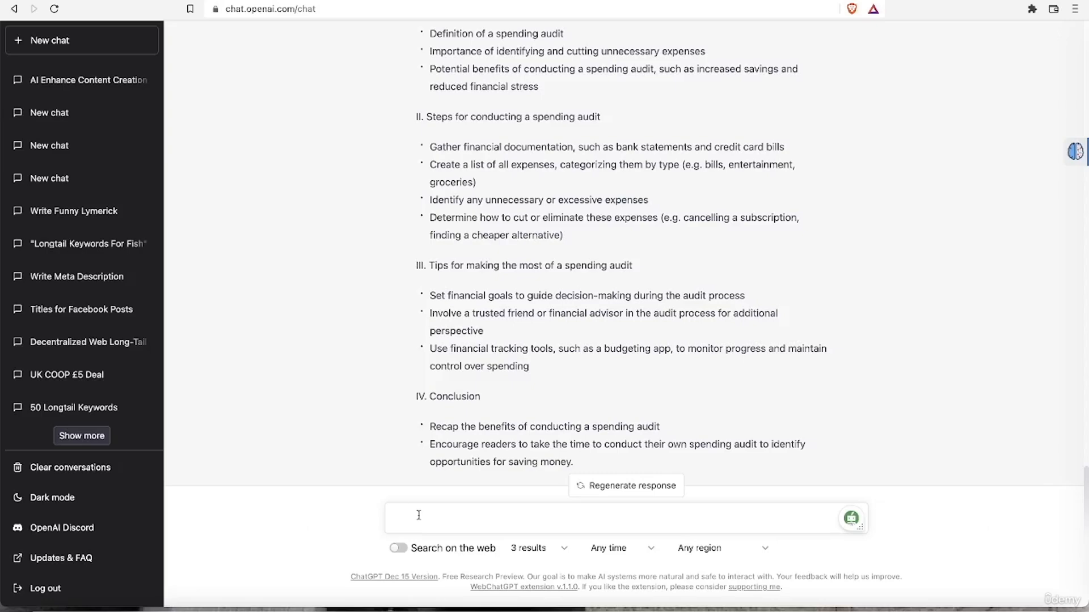
type("whats a catchier clickba")
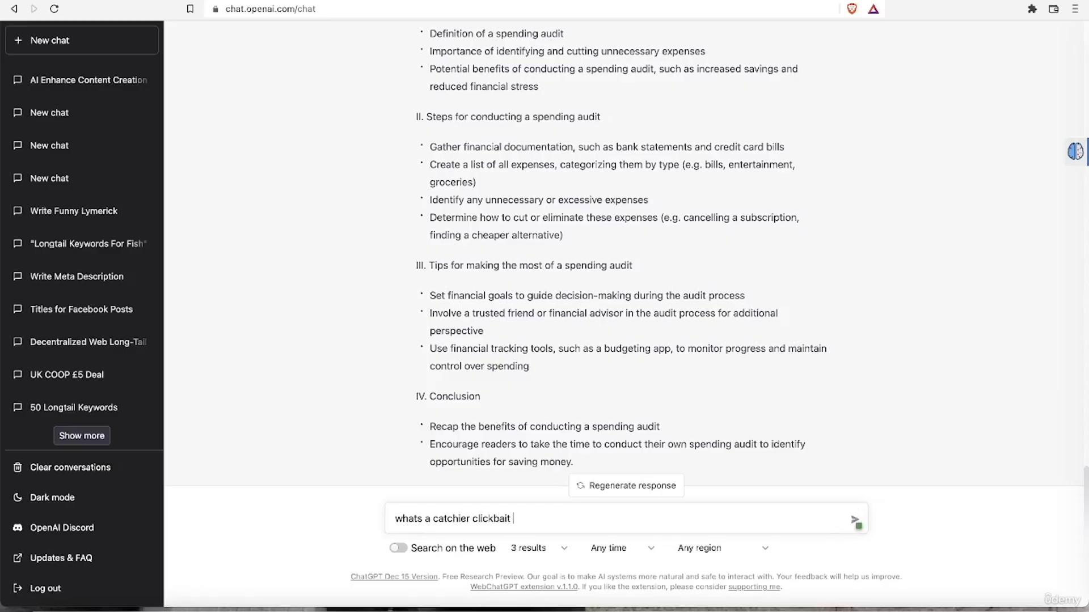
type("itle for")
key("ctrl+v")
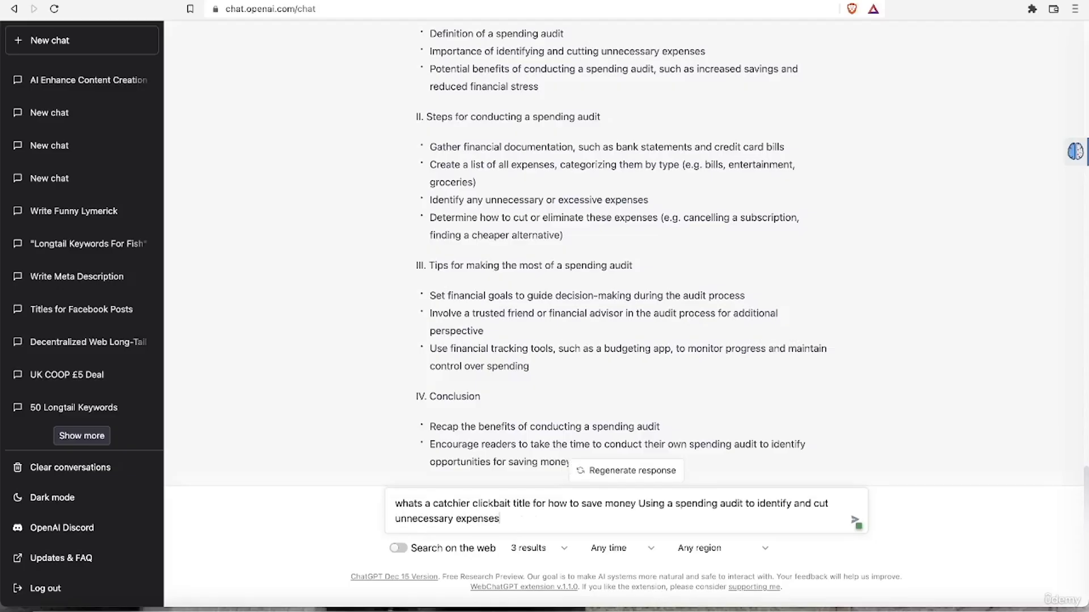
key("Return")
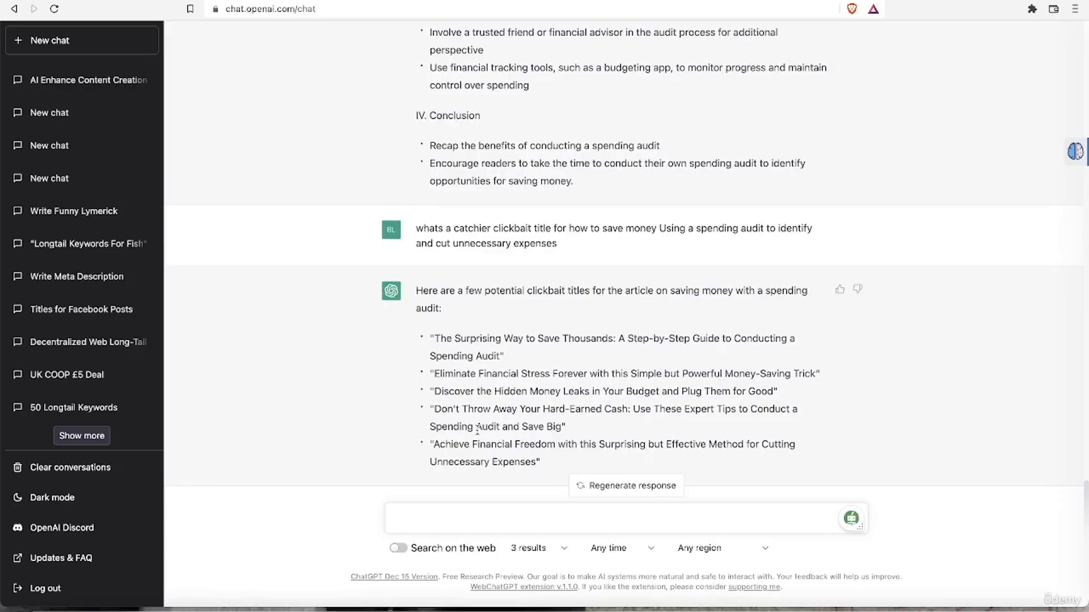
Step: Send the prompt "write an 500 word introduction to "Achieve Financial Freedom with this Surprising but Effective Method for Cutting Unnecessary Expenses""
left_click_drag(430, 443, 546, 460)
key("ctrl+c")
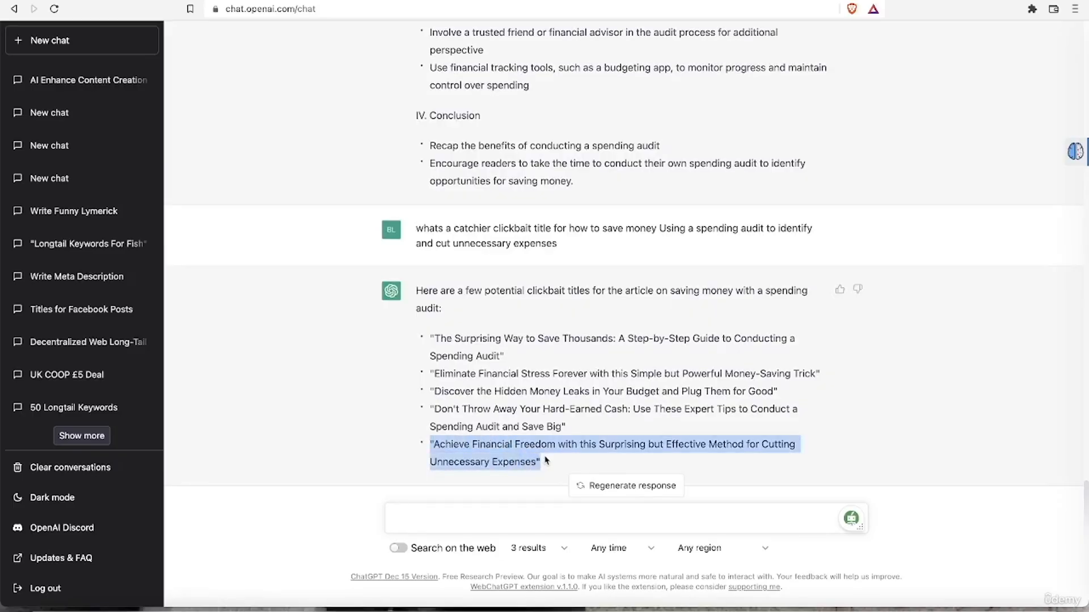
left_click(520, 511)
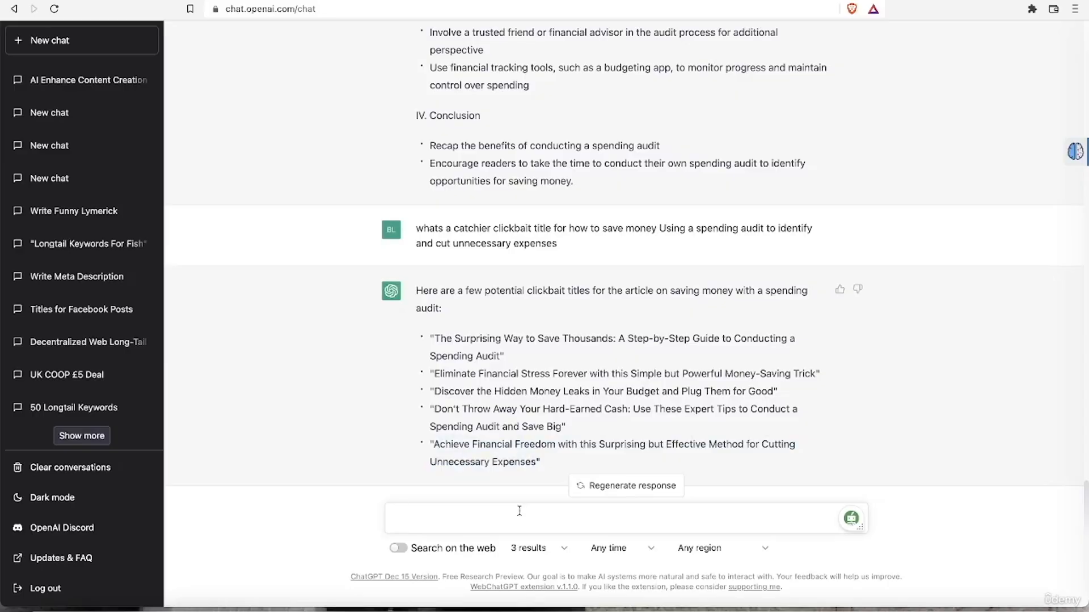
type("write an intr")
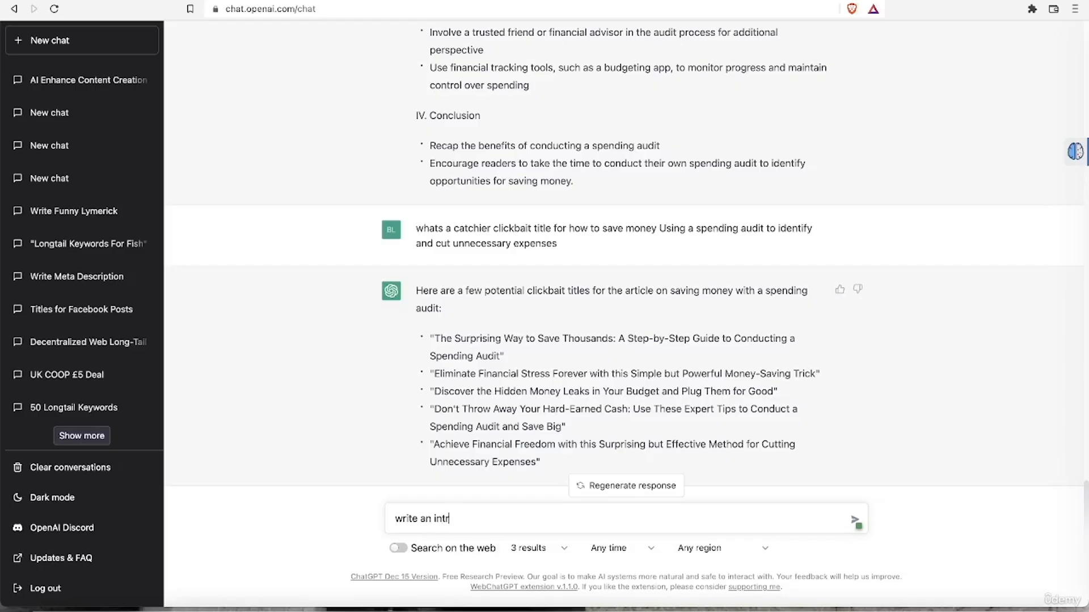
type("oduction to")
key("ctrl+v")
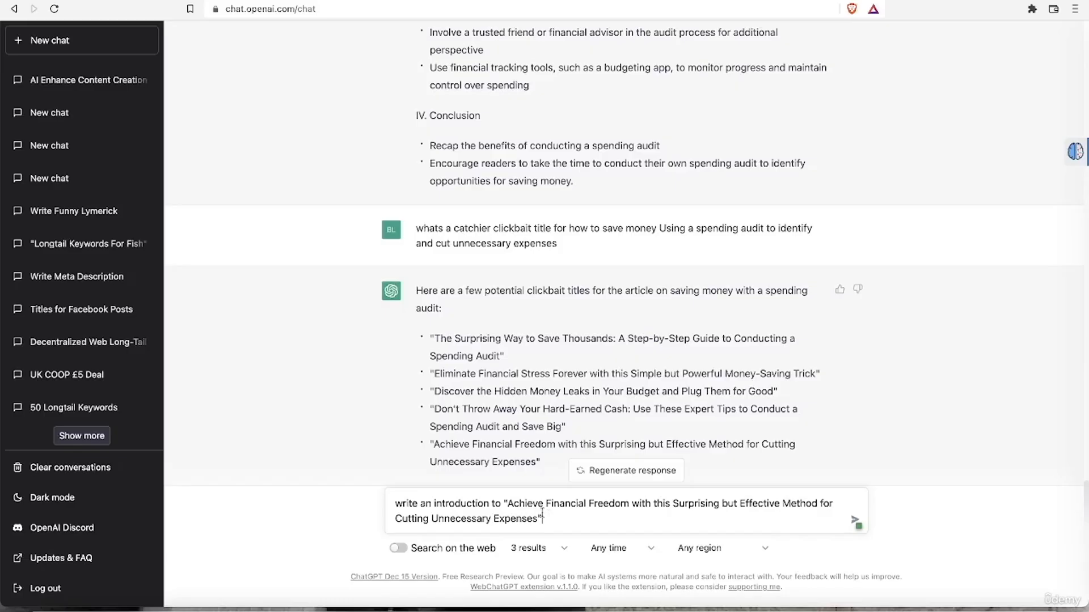
left_click(434, 505)
type("500 word")
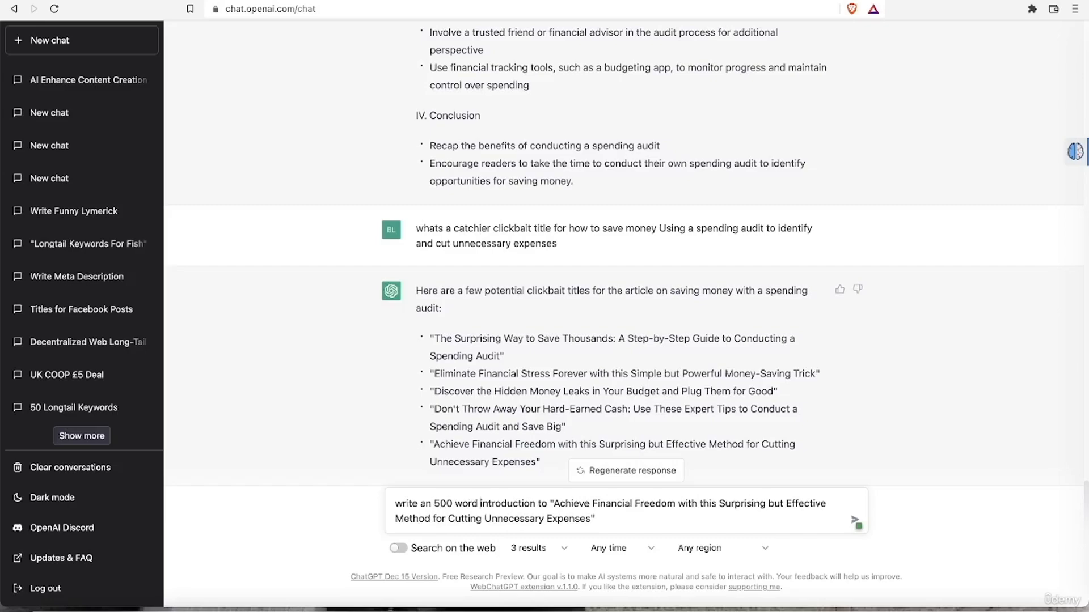
key("Return")
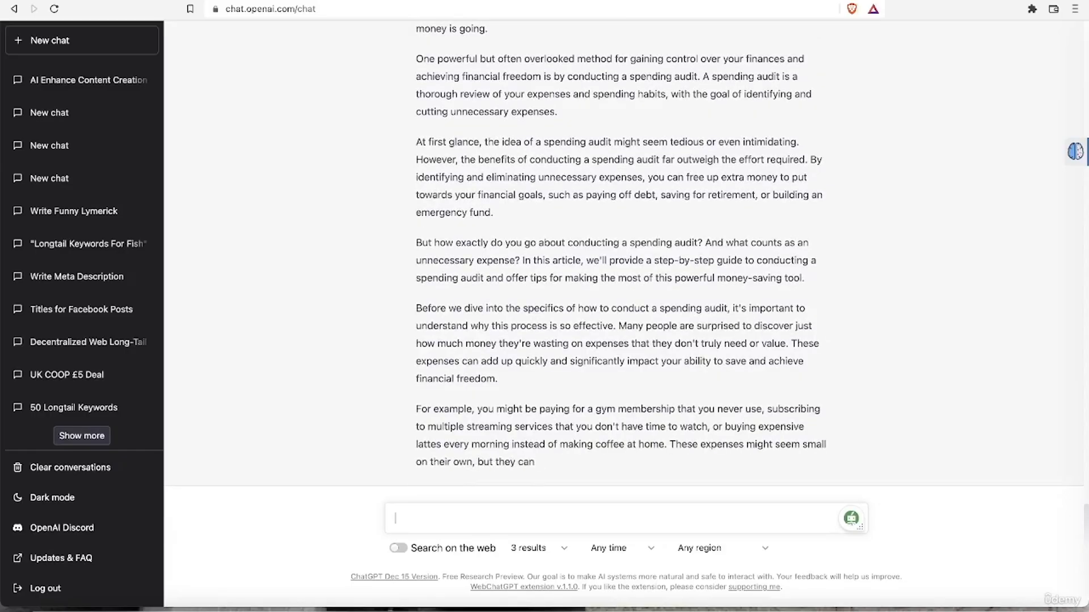
Step: Review the generated introduction and send the prompt "ok now write the introduction in the style of the Money Saving Expert."
scroll(529, 316, "up", 5)
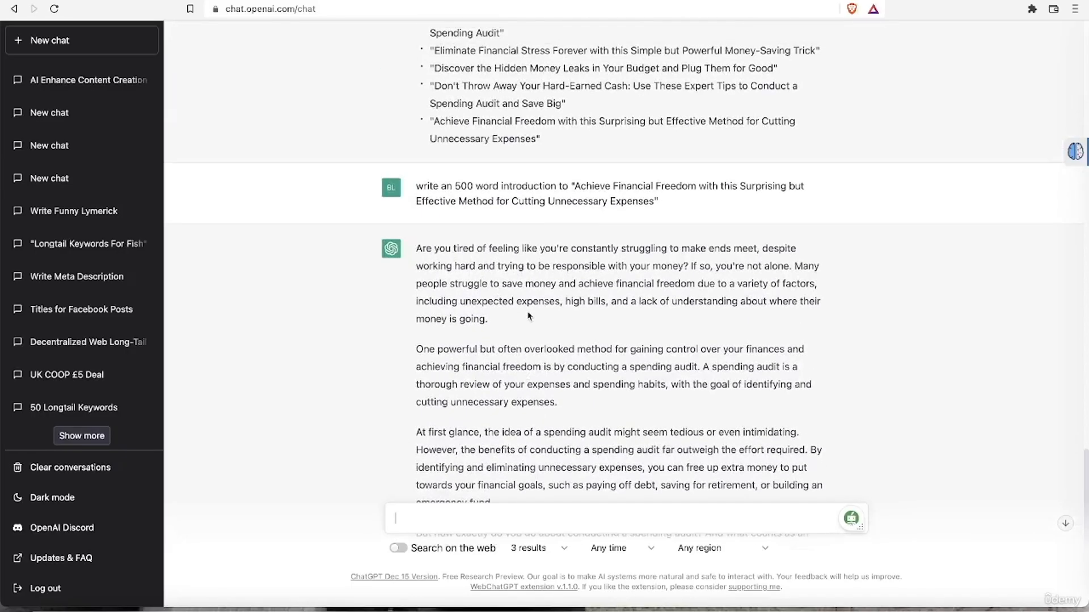
scroll(528, 317, "down", 1)
scroll(528, 316, "down", 6)
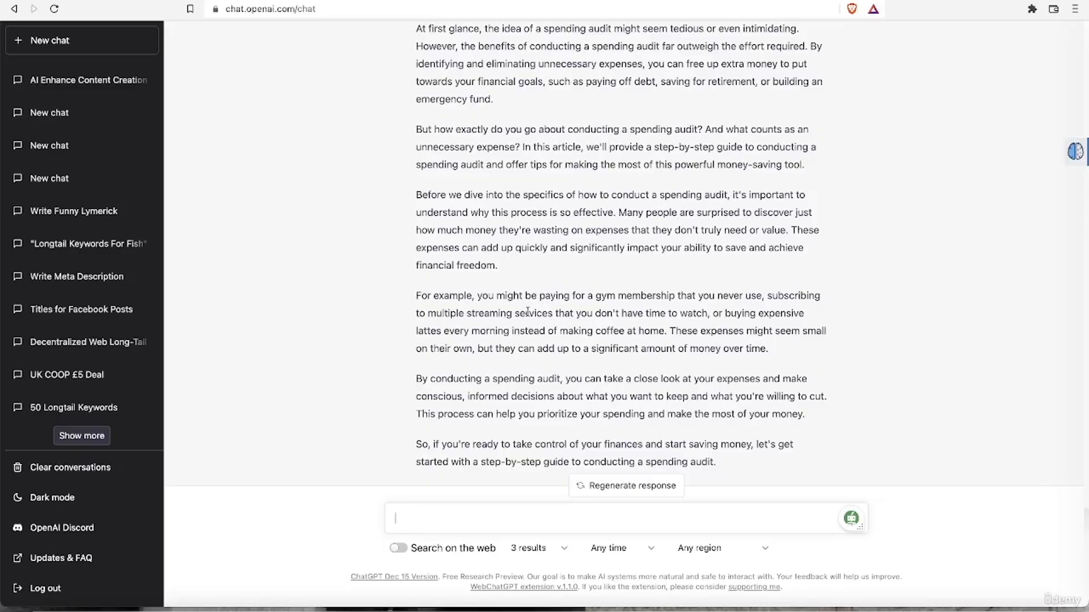
type("ok now write the i")
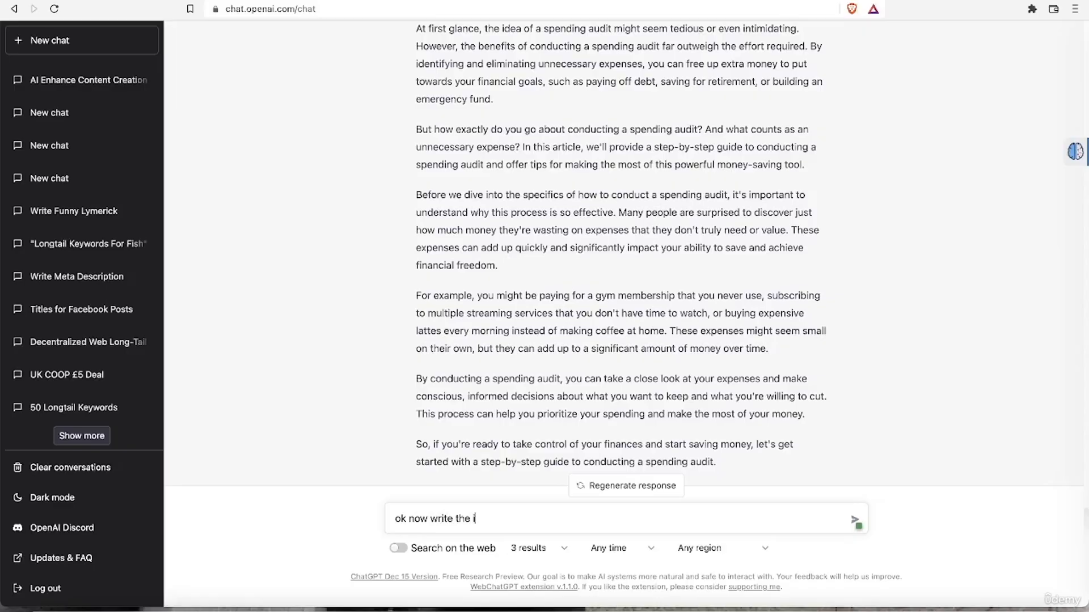
type("ntroduction in the sty")
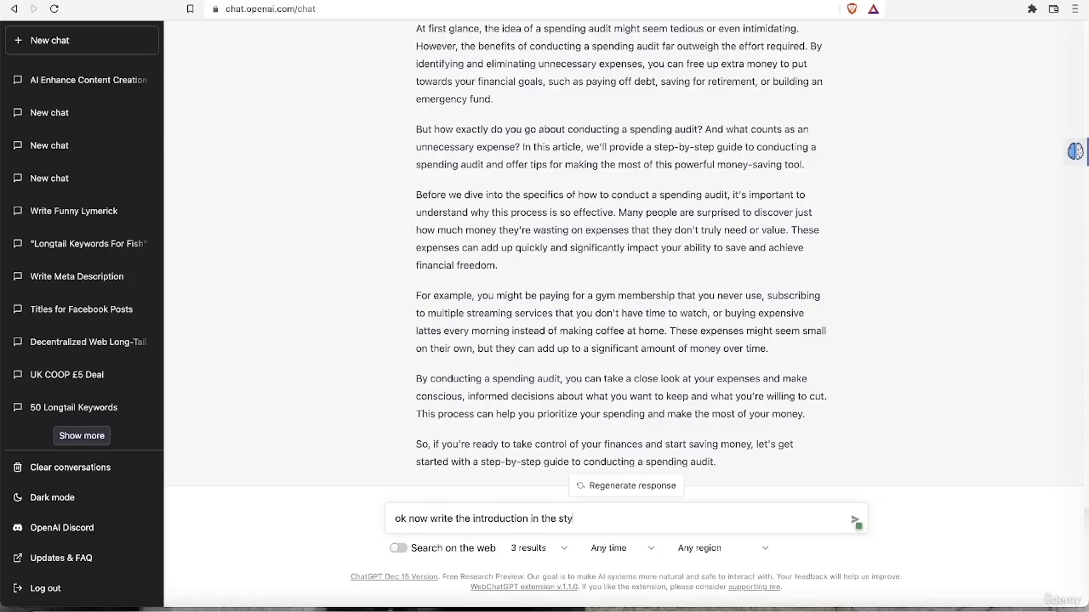
type("le of Money Saving Expert")
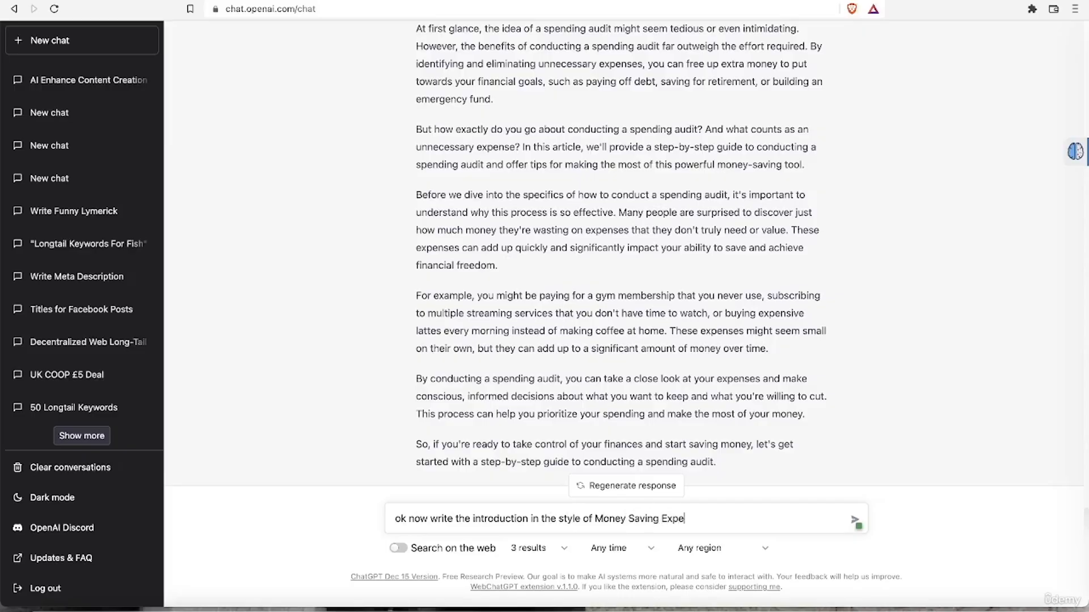
left_click(596, 517)
type("the ")
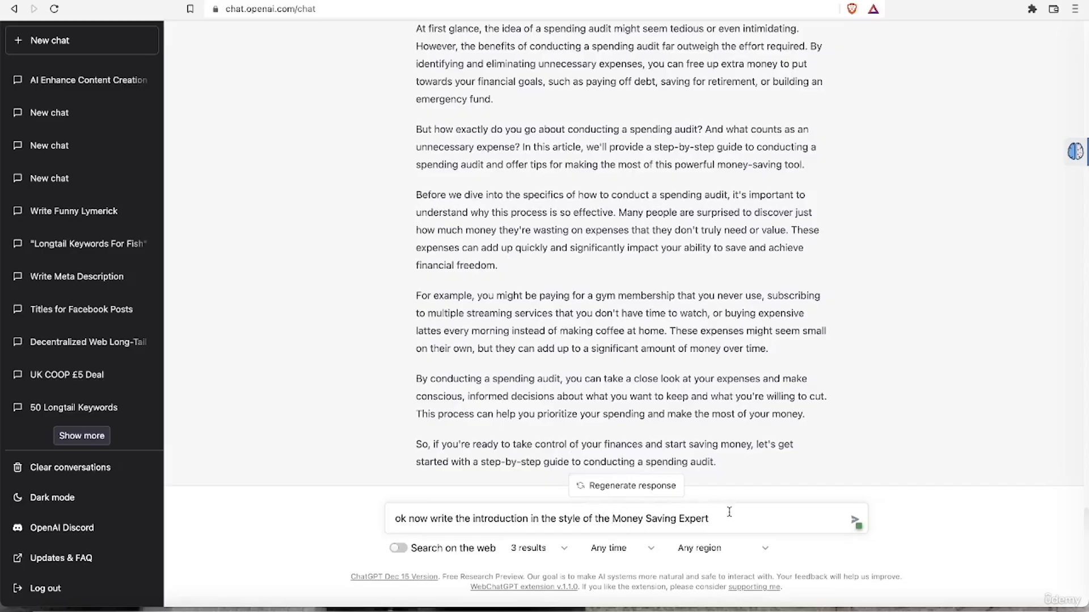
type(".")
left_click(854, 520)
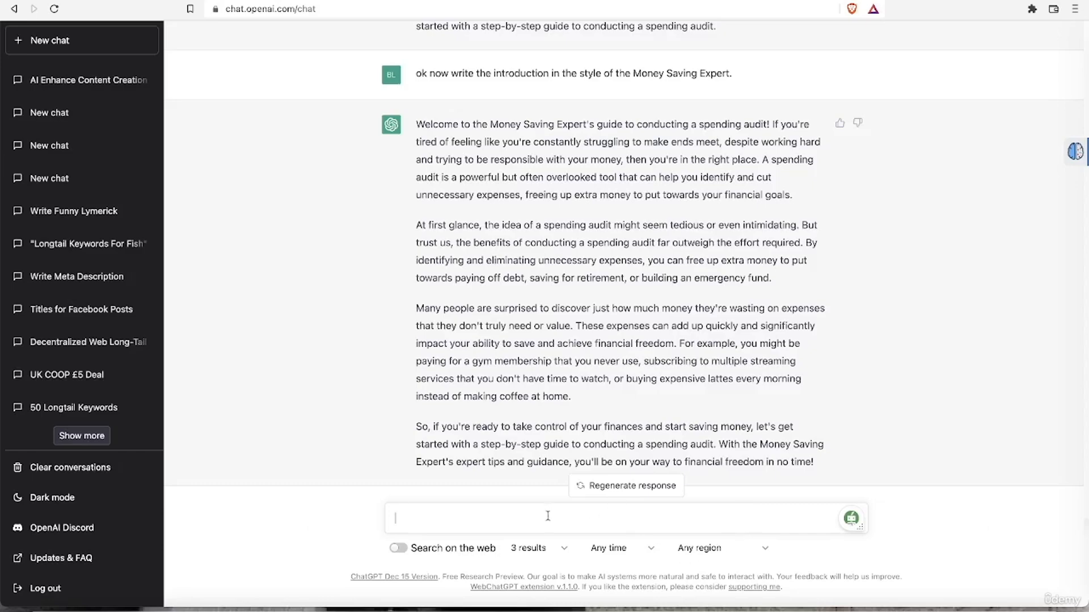
Step: Send the prompt "Write a FAQ section for this blog post"
type("Write a FAQ")
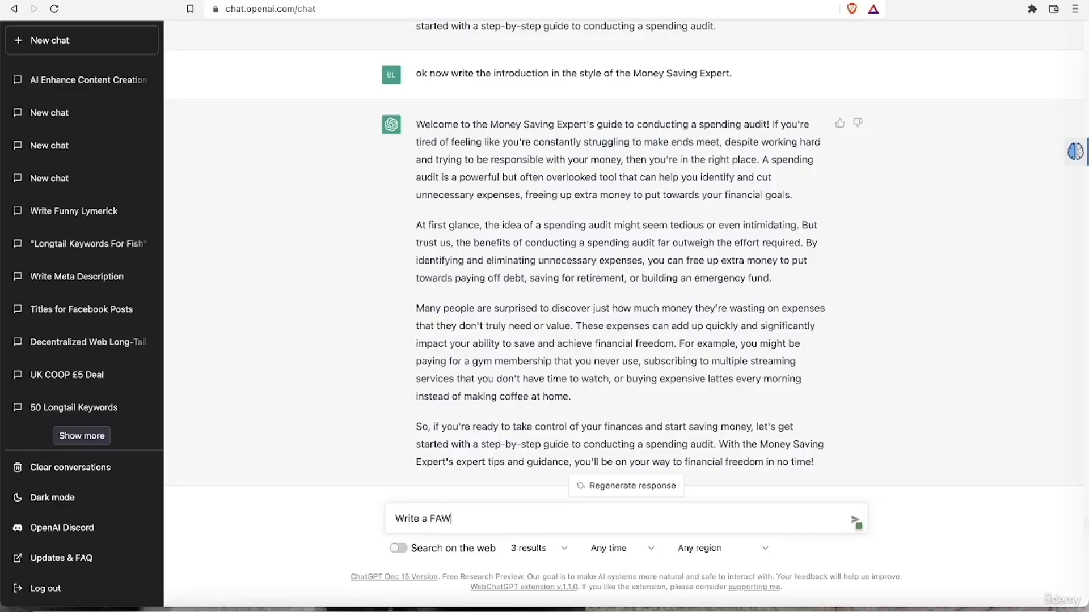
type(" section for theis blog post")
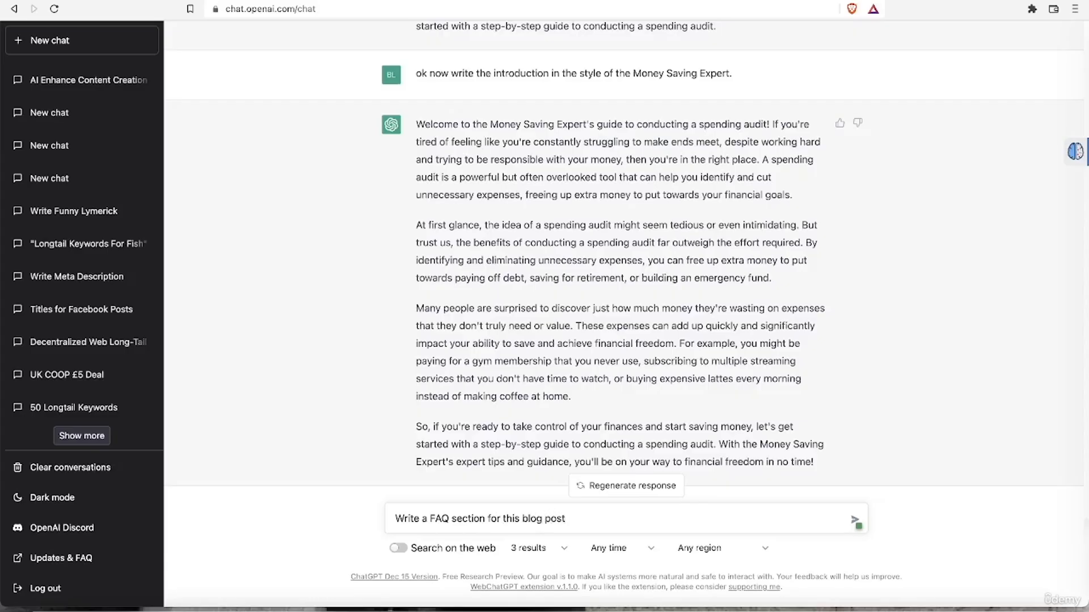
key("Return")
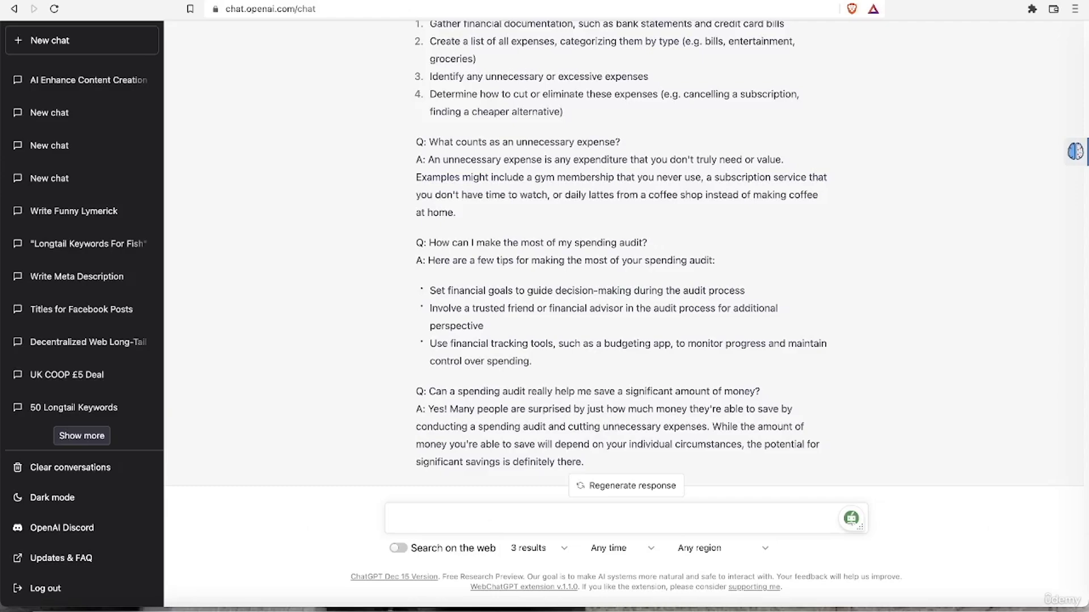
Step: Send the prompt "Provide a list of semantically relevant topics that are missing from out article."
type("Provide a li")
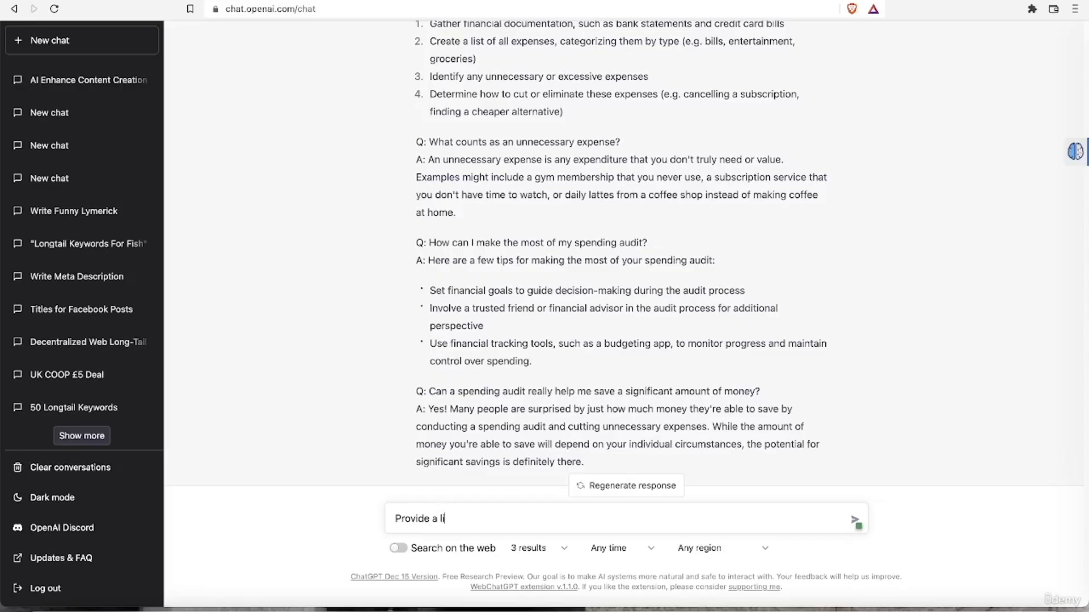
type("st of semantically rele")
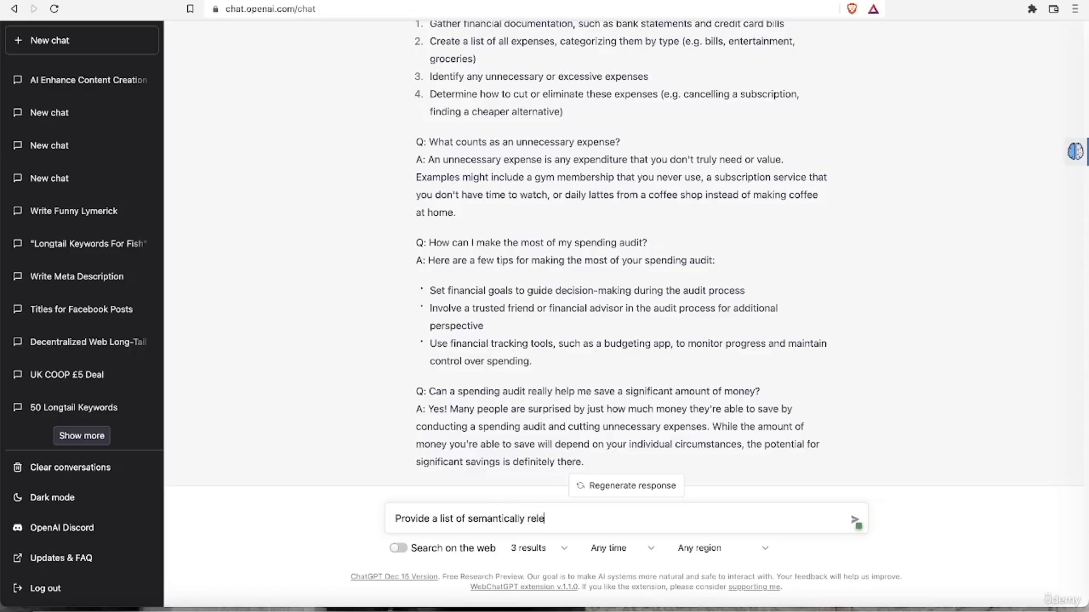
type("vant topics that are misso")
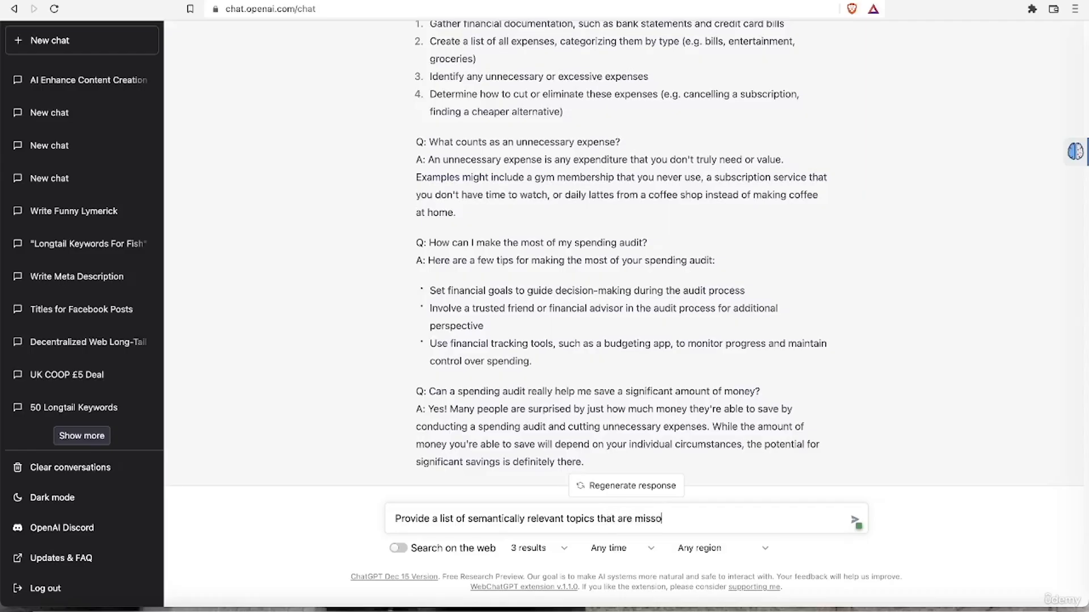
key("BackSpace")
type("ing from out article.")
key("Return")
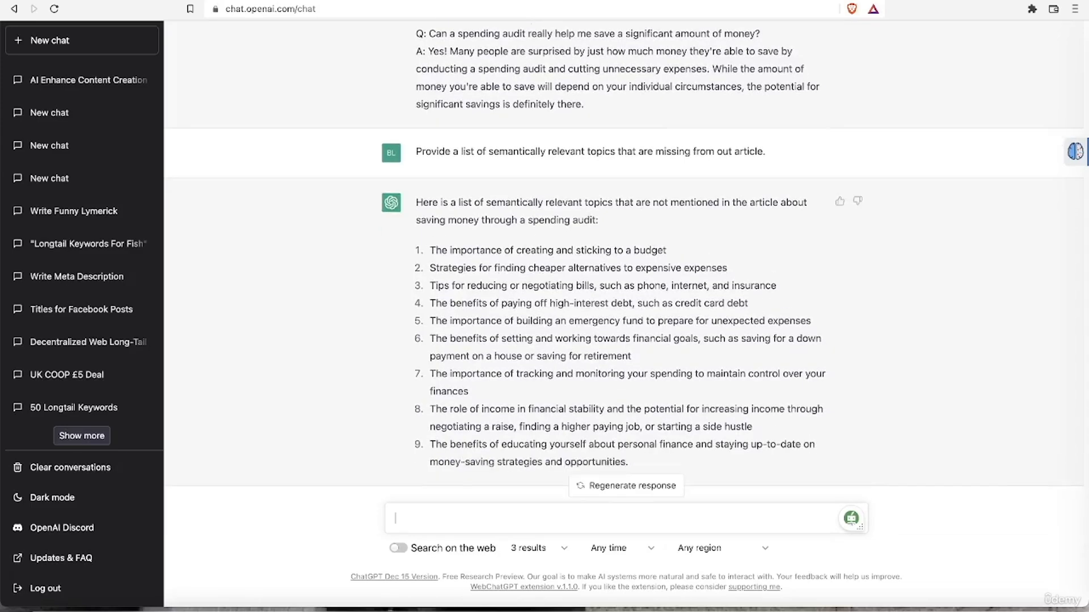
Step: Send the prompt "write a paragraph about The importance of creating and sticking to a budget", reusing the first missing topic's wording
left_click_drag(683, 252, 413, 257)
key("ctrl+c")
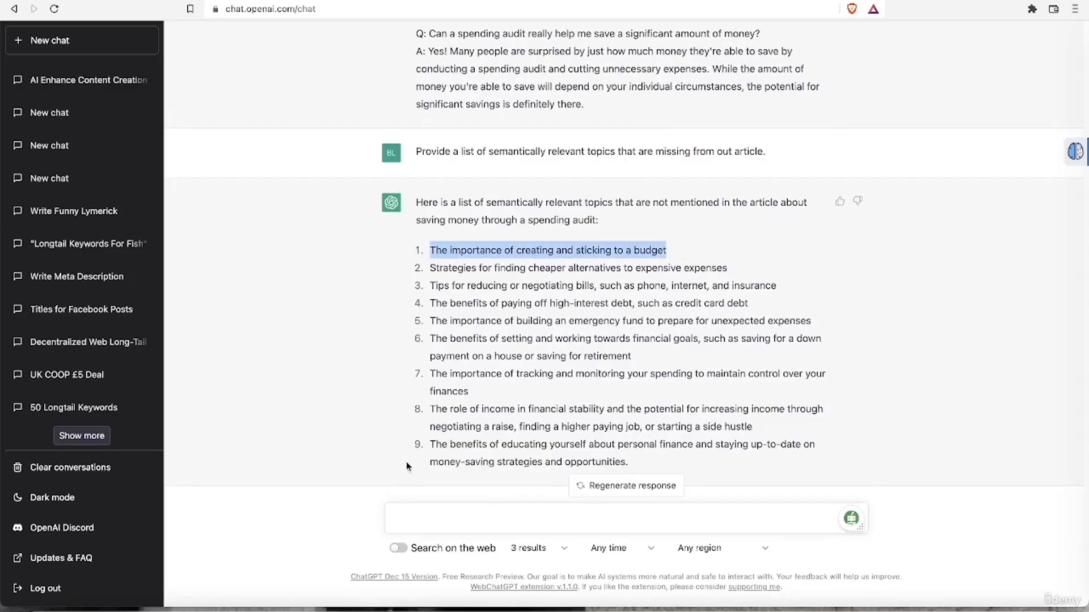
left_click(417, 511)
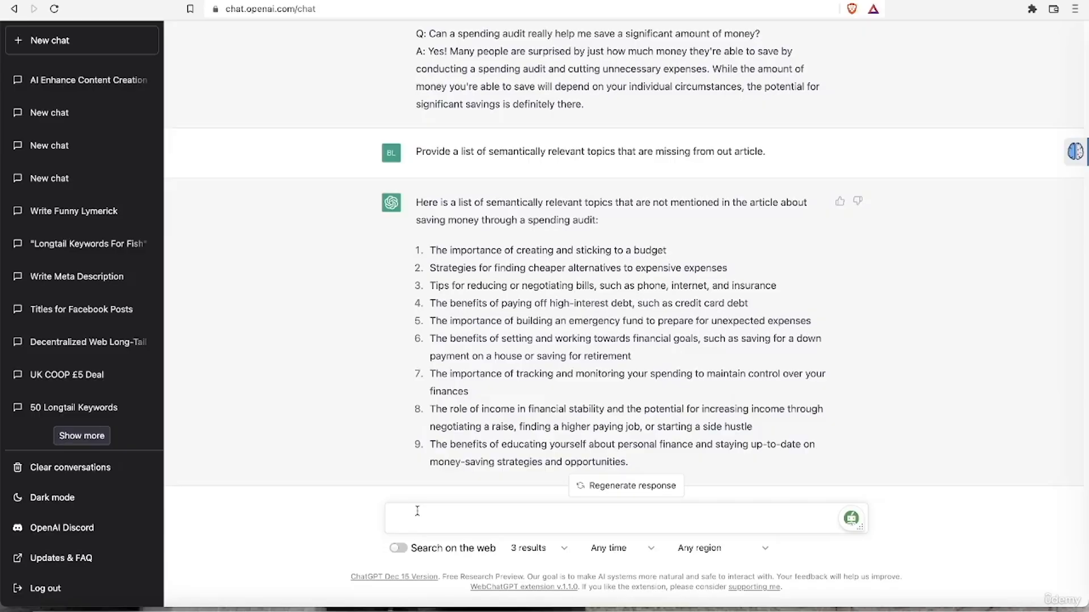
type("write a paragraph about")
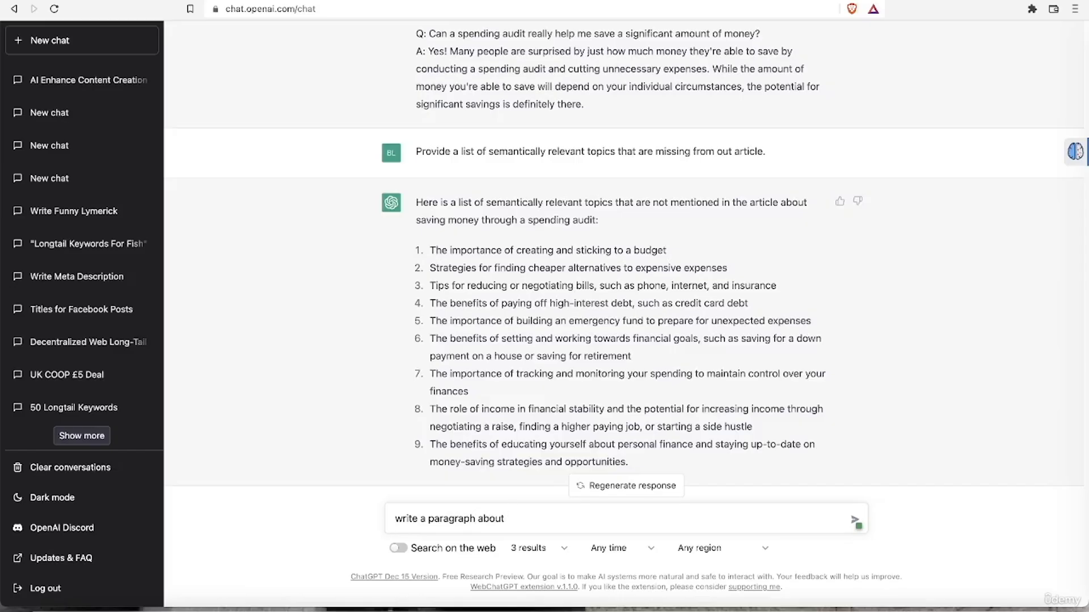
key("ctrl+v")
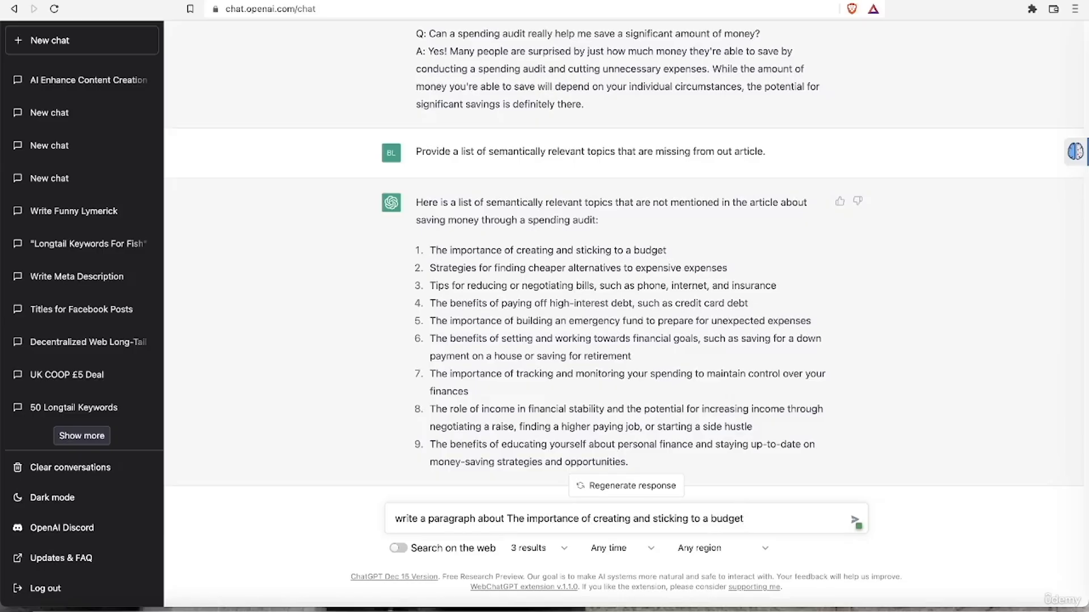
key("Return")
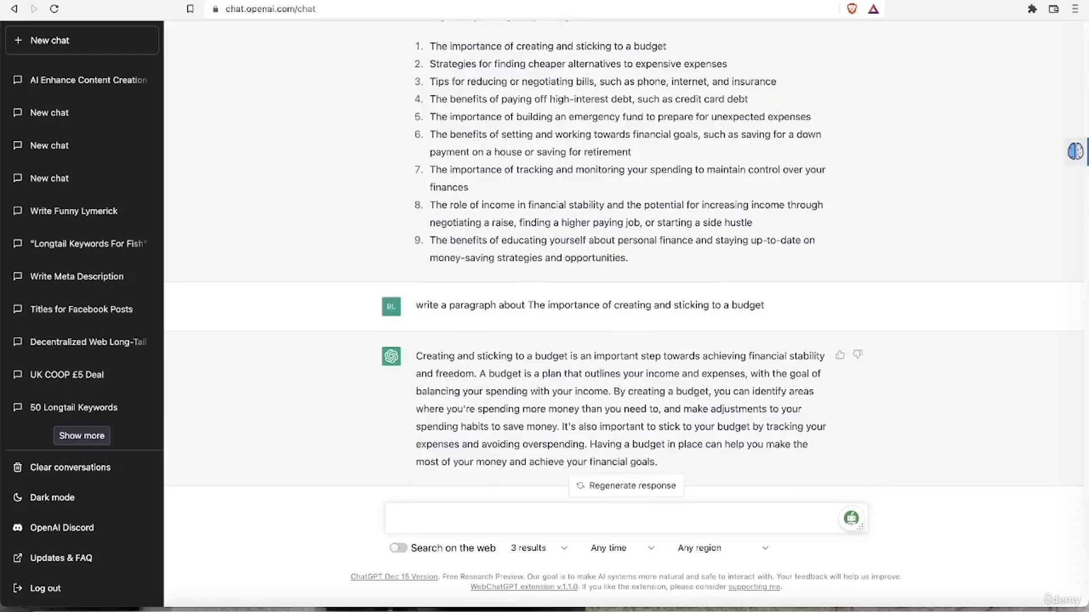
Step: Send the prompt "write the The importance of creating and sticking to a budget in a positive light", copying the topic from the previous prompt
left_click(429, 505)
type("write the")
left_click_drag(527, 305, 769, 306)
key("ctrl+c")
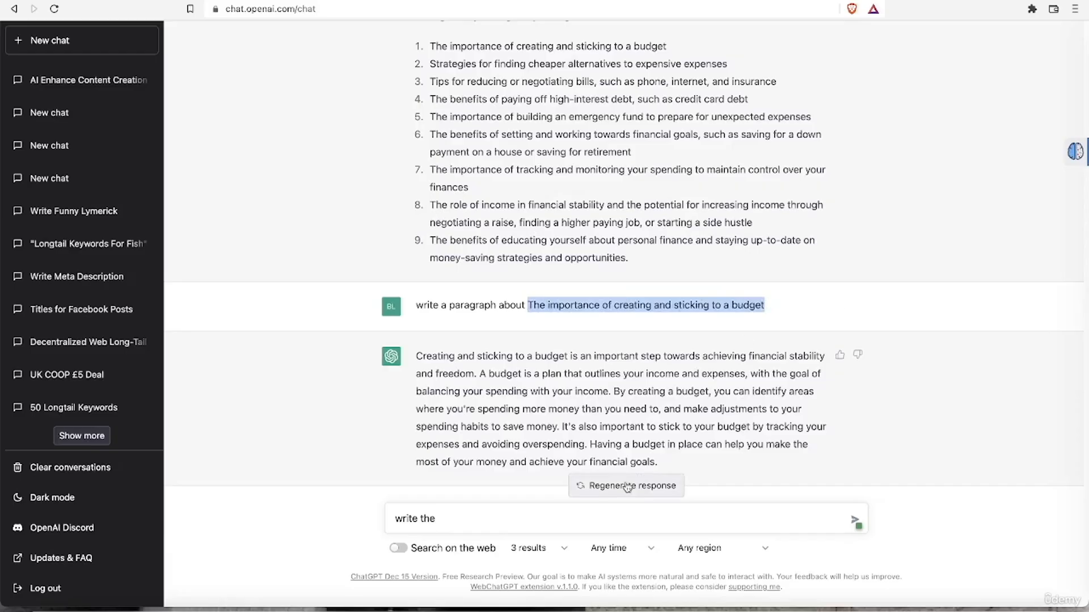
left_click(467, 516)
key("ctrl+v")
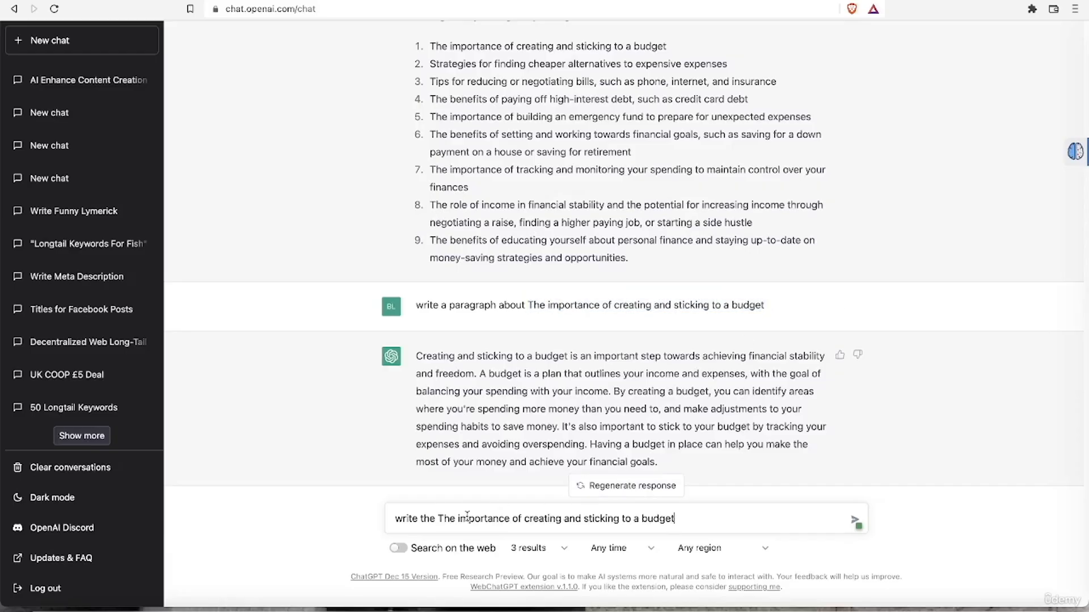
type("in a positive")
type("light")
key("Return")
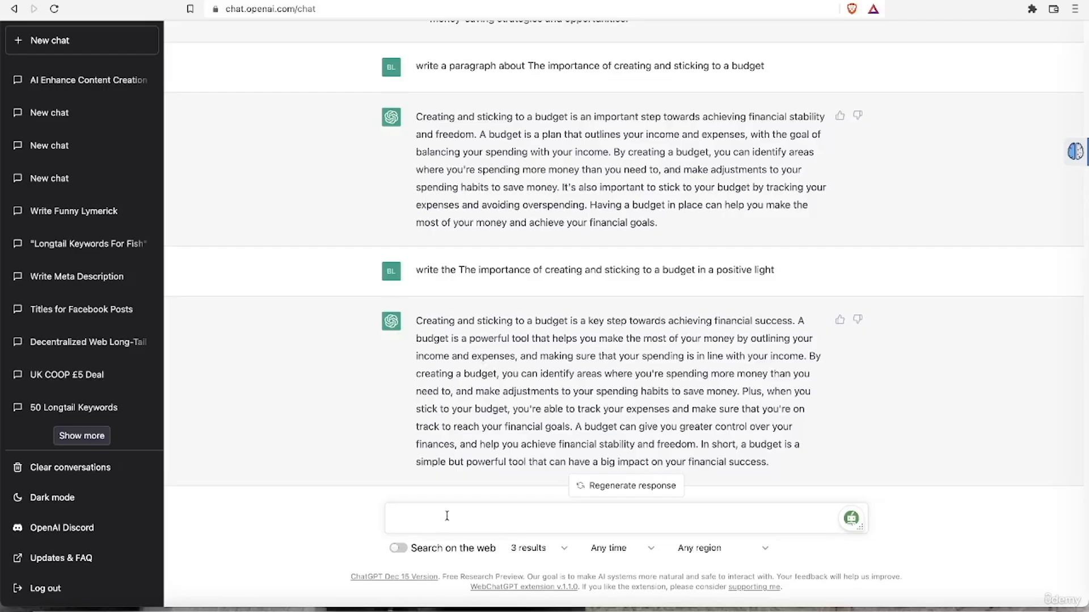
Step: Send the prompt "write a schema markup code for this article."
type("write a schema mar")
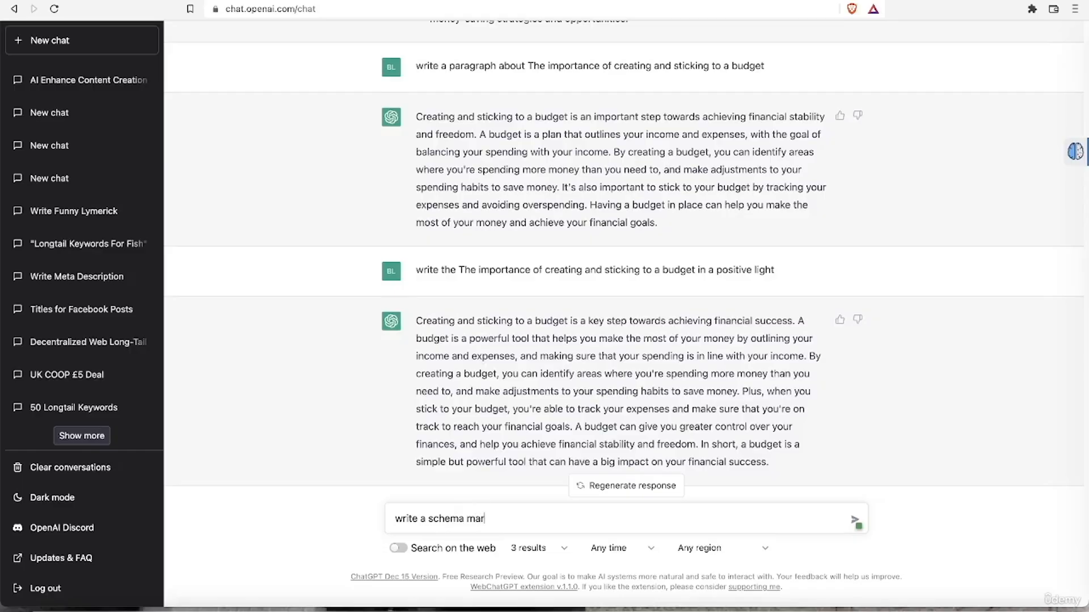
type("kup code for thei")
key("BackSpace")
key("BackSpace")
type("is article.")
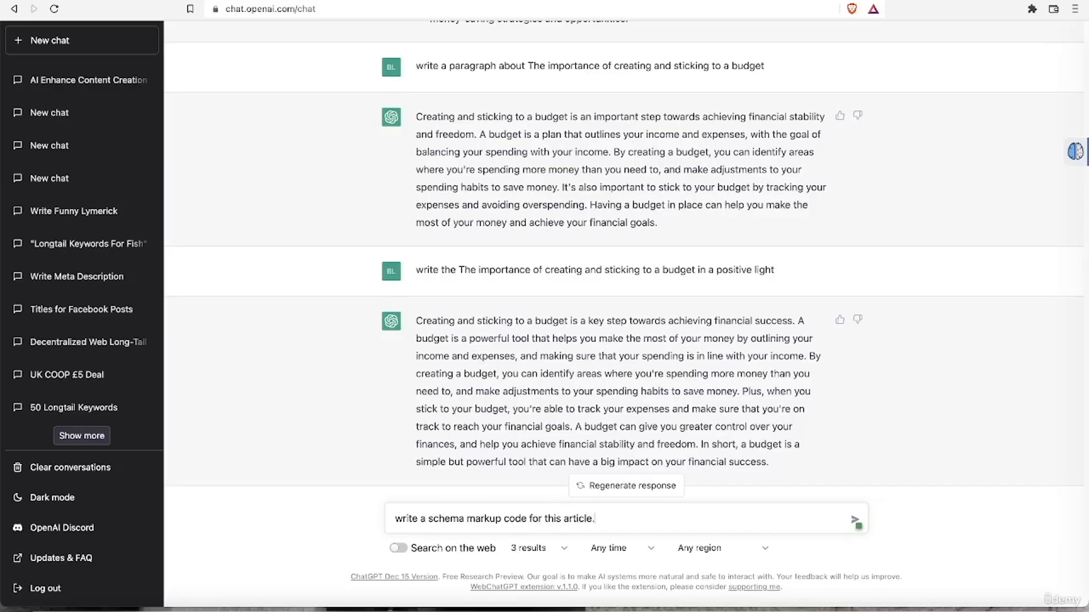
key("Return")
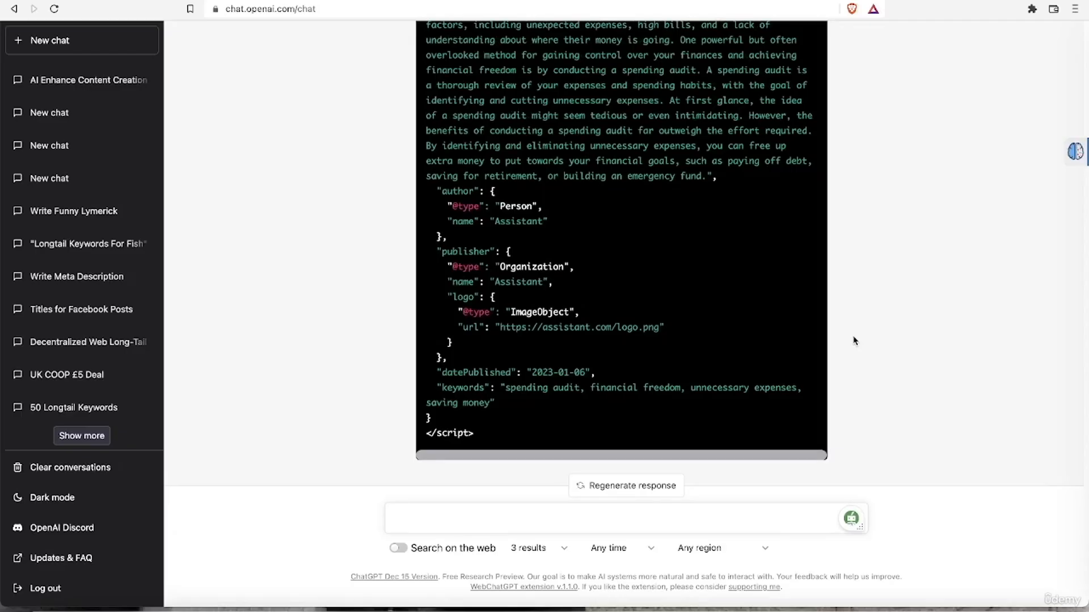
Step: Copy the schema markup code generated for the spending audit article
scroll(855, 341, "up", 6)
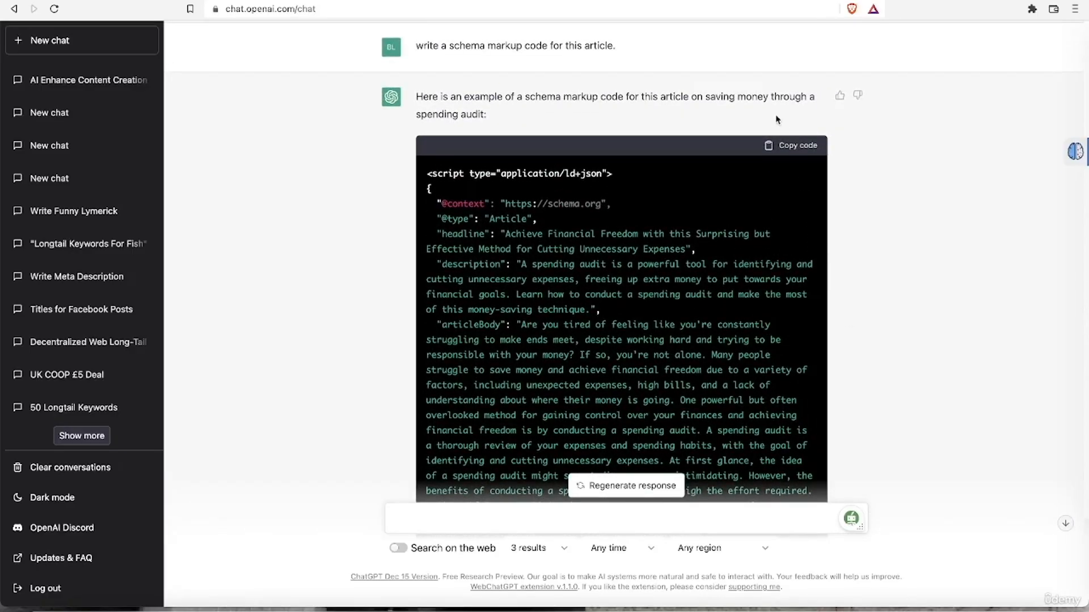
left_click(789, 147)
scroll(892, 253, "down", 6)
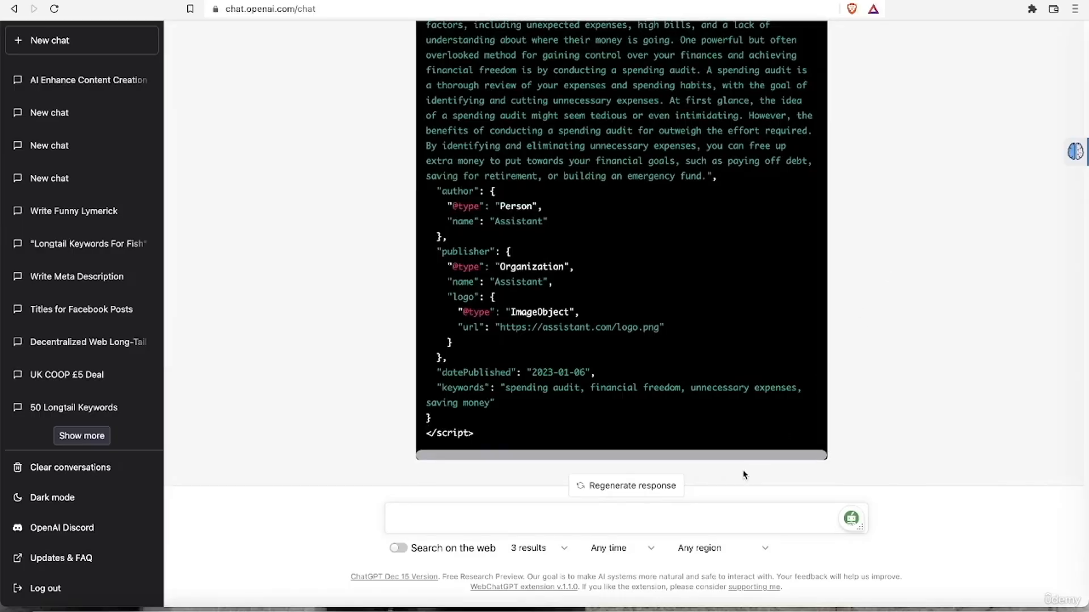
Step: Begin a new prompt reading "answer the following in a NLP friendly format - What is" without sending it
left_click(635, 522)
type("anser")
key("BackSpace")
type("wer the follo")
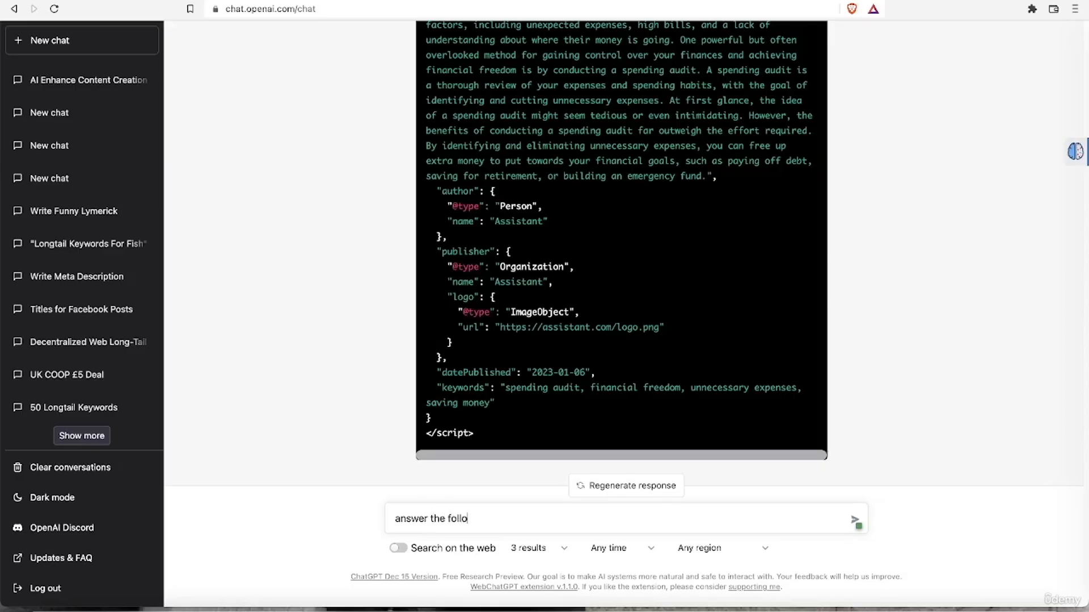
type("wing in a friendly")
left_click(509, 520)
type("NLP")
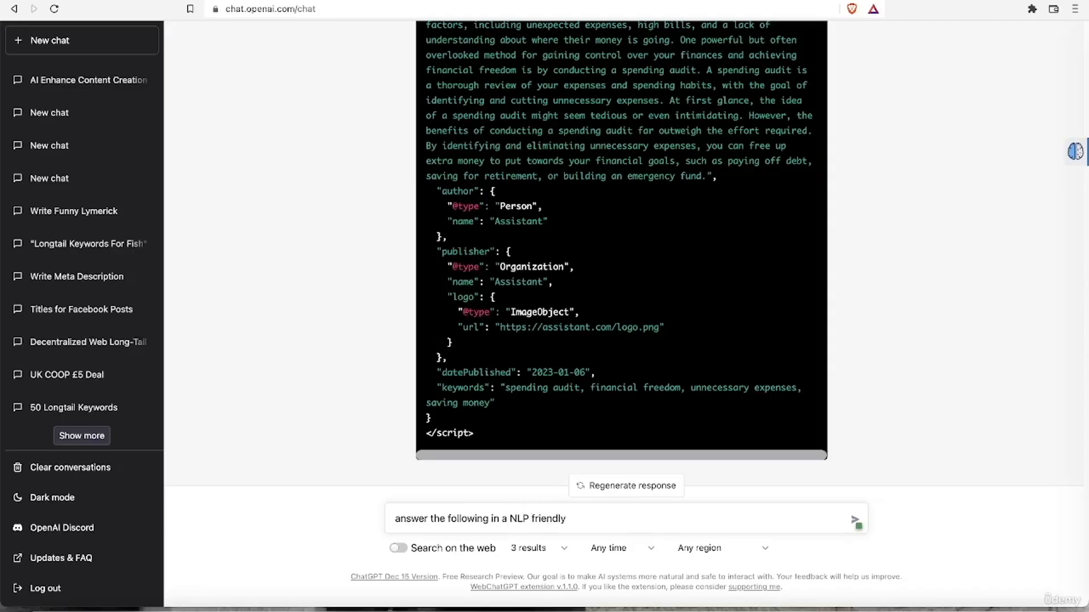
left_click(569, 519)
type("format - What is")
Step: Append the title "Achieve Financial Freedom with this Surprising but Effective Method for Cutting Unnecessary Expenses", copied from the 500 word introduction prompt, to the draft prompt
scroll(626, 399, "up", 15)
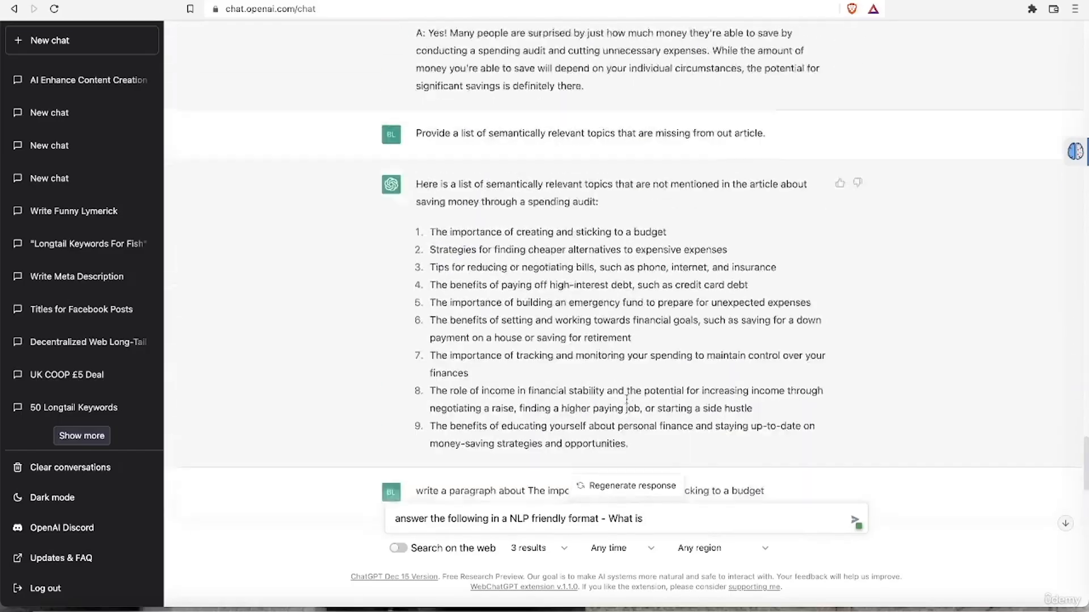
scroll(626, 400, "up", 12)
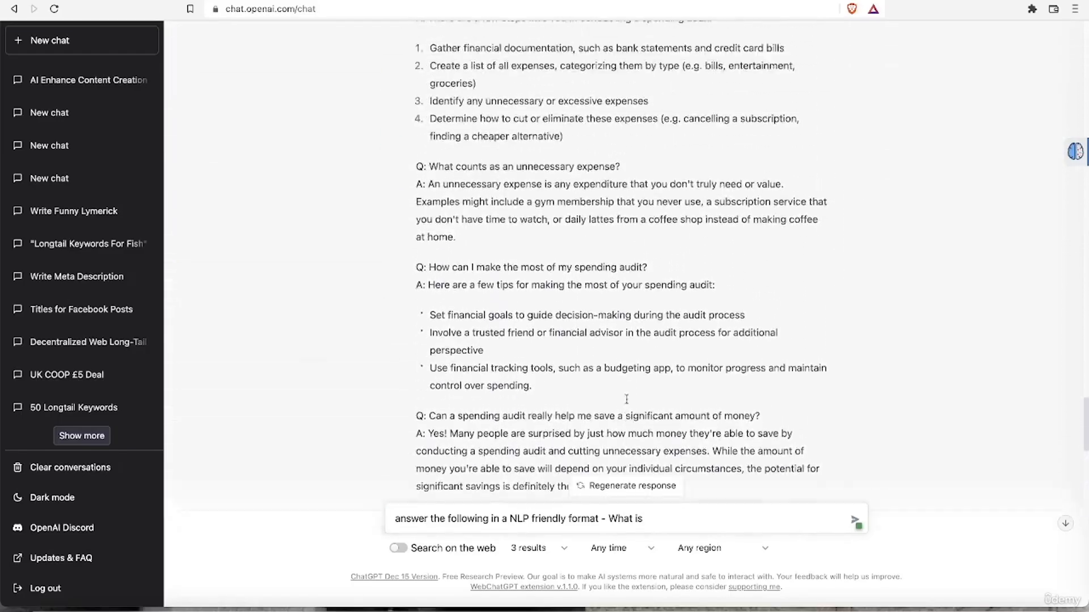
scroll(626, 399, "up", 12)
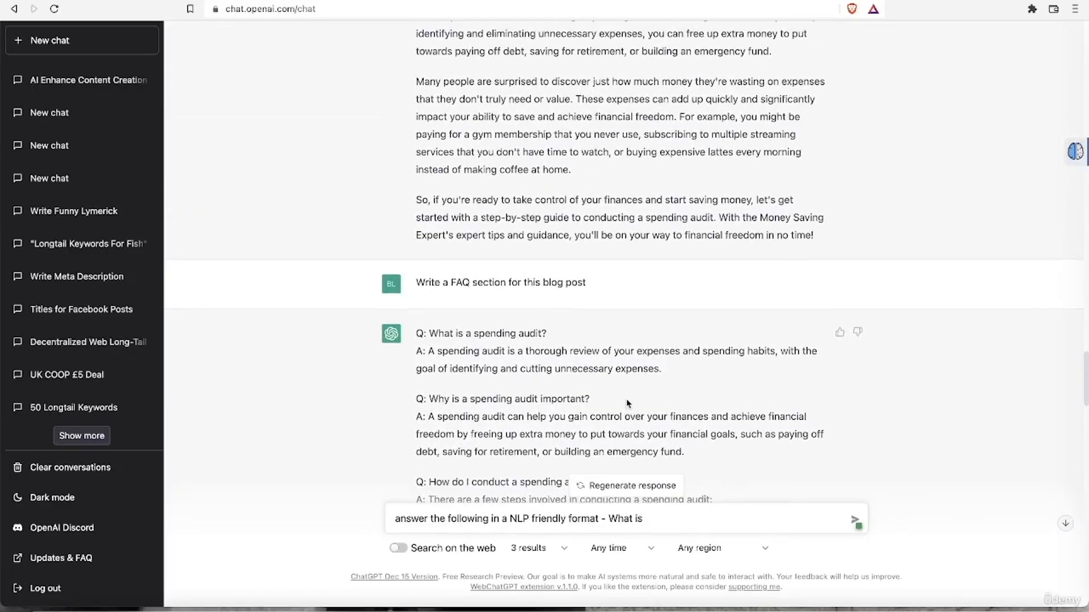
scroll(627, 399, "up", 4)
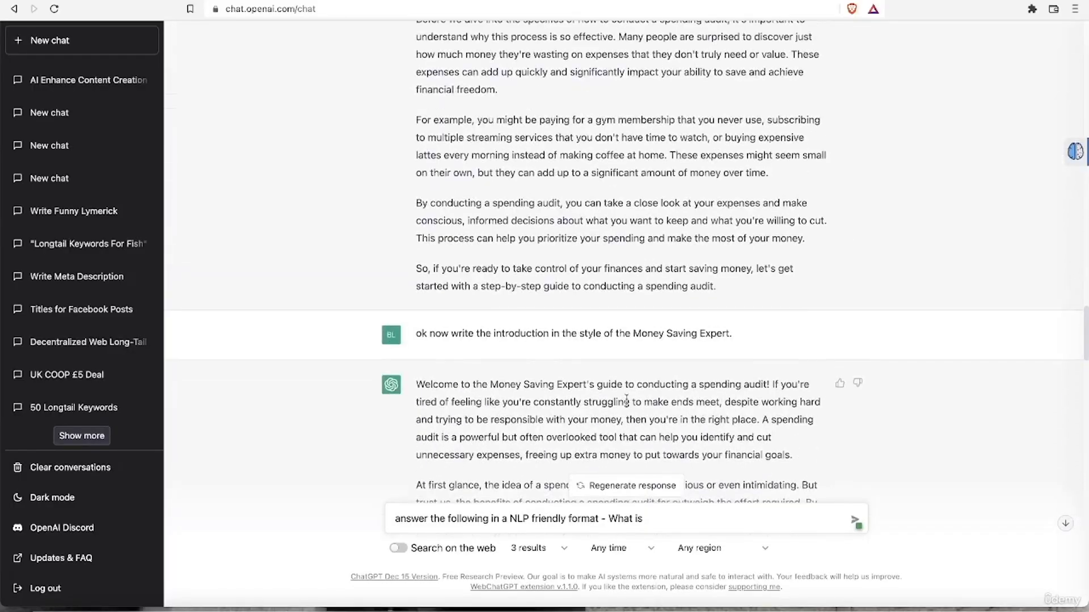
scroll(626, 399, "up", 3)
scroll(626, 400, "up", 3)
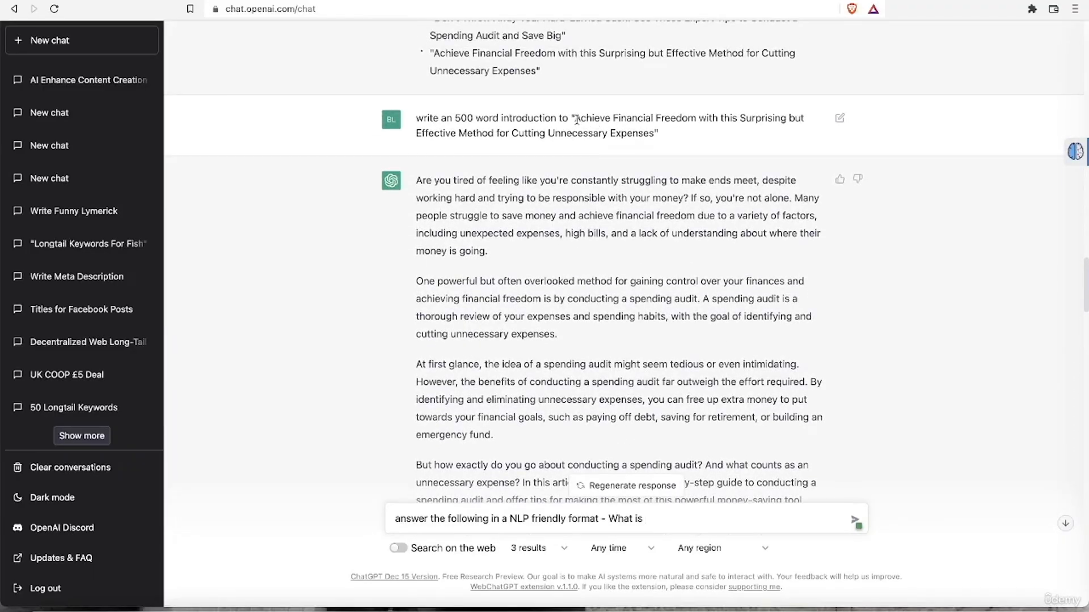
left_click_drag(577, 120, 657, 133)
key("ctrl+c")
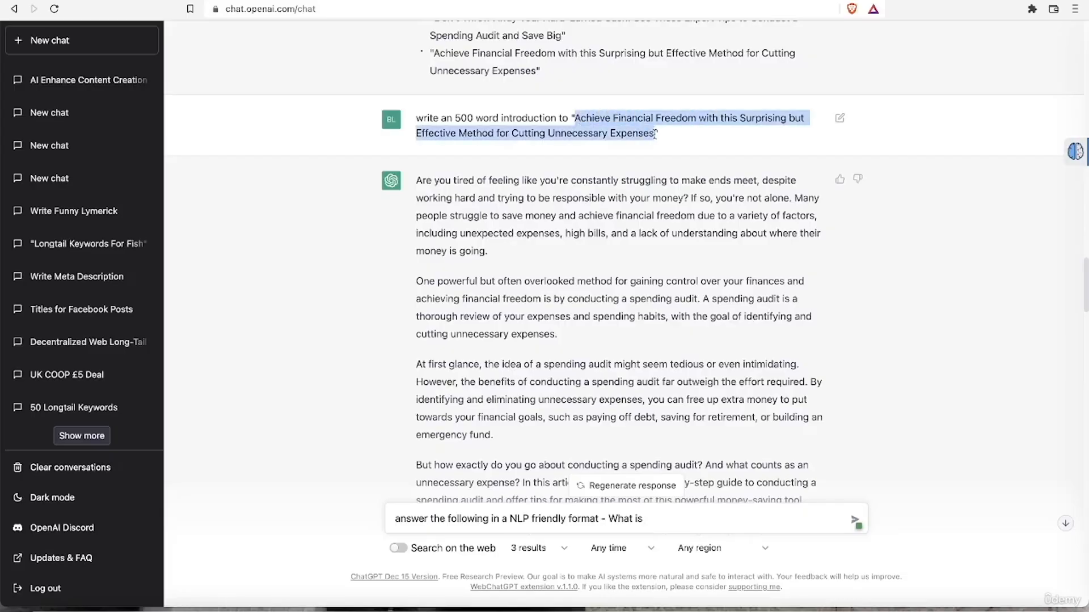
scroll(671, 168, "down", 20)
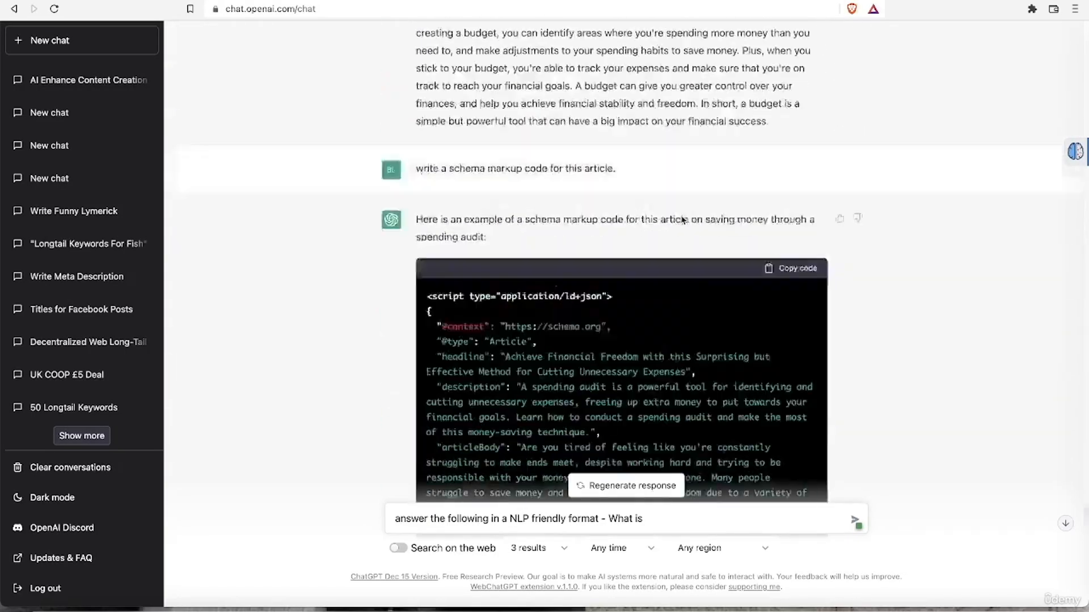
left_click(655, 518)
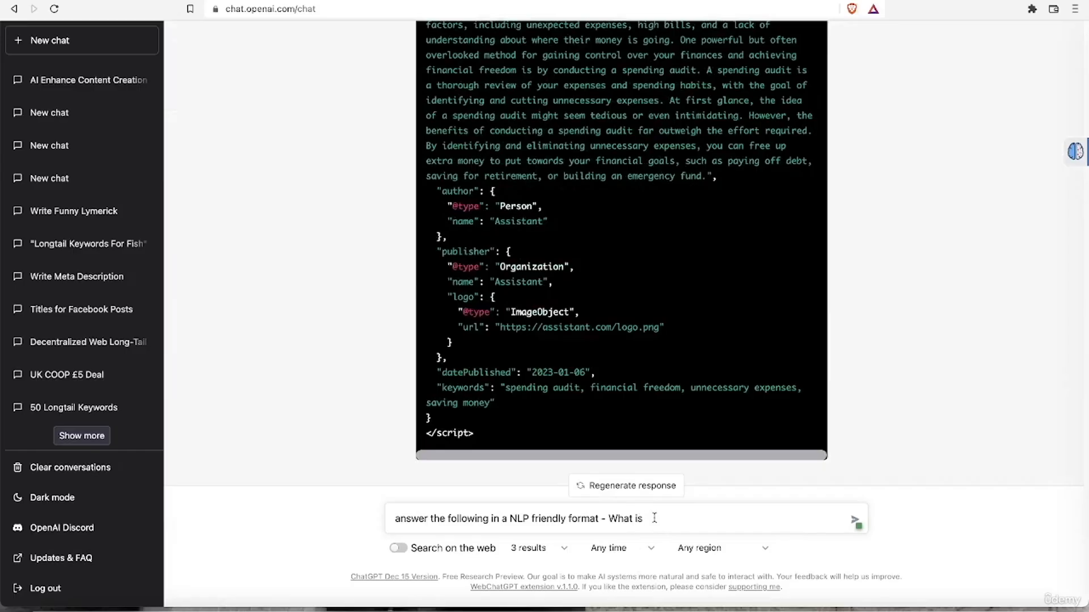
key("ctrl+v")
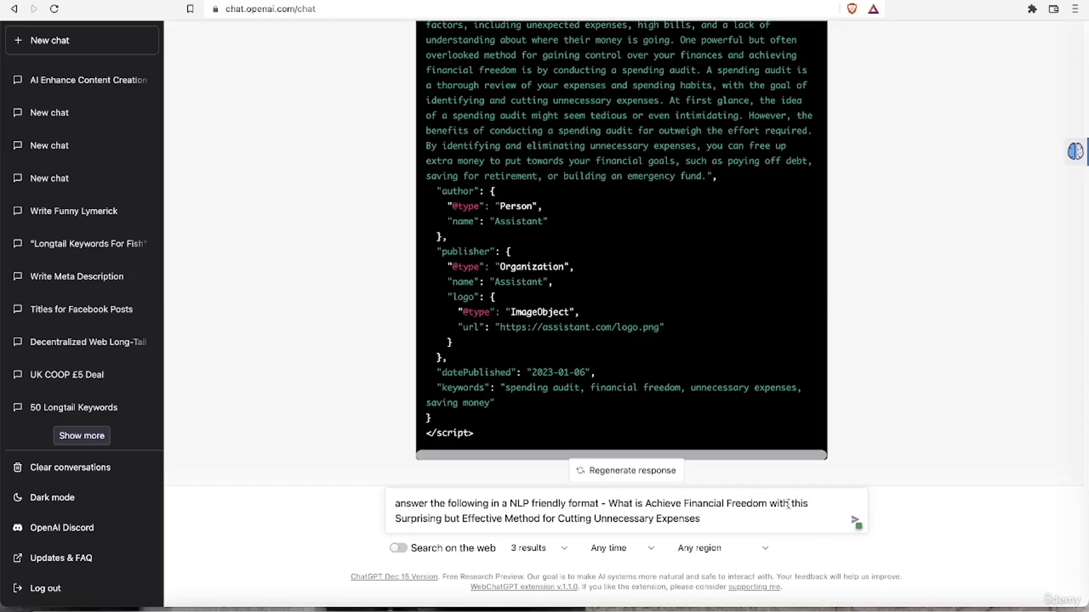
Step: Replace "Achieve Financial Freedom with this" in the draft prompt with "a", end the question with a question mark and send it
left_click_drag(806, 502, 646, 502)
key("BackSpace")
type("ab Surprising but Effect")
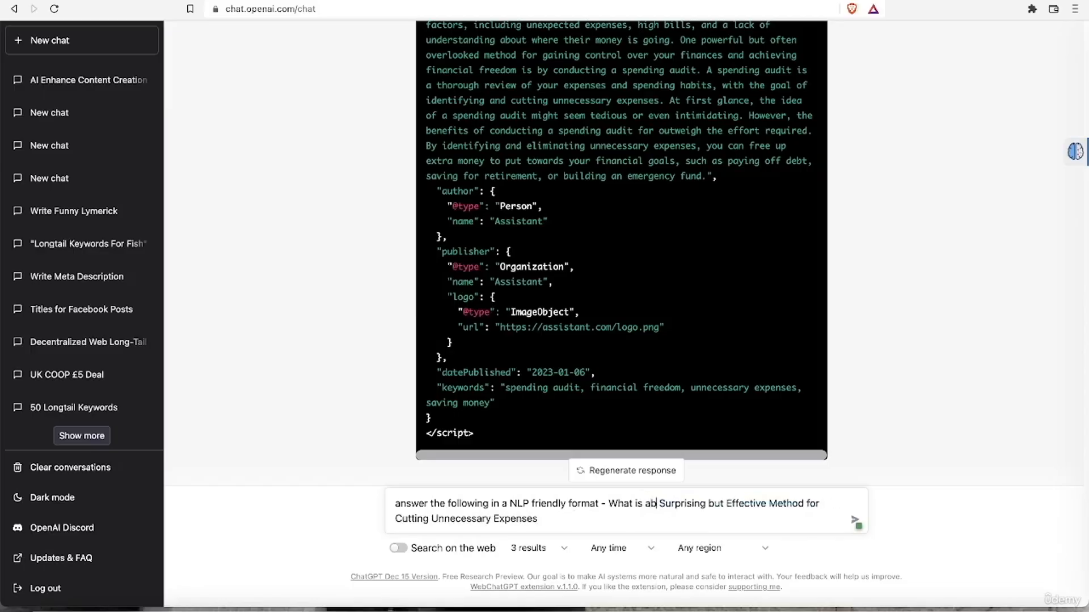
key("BackSpace")
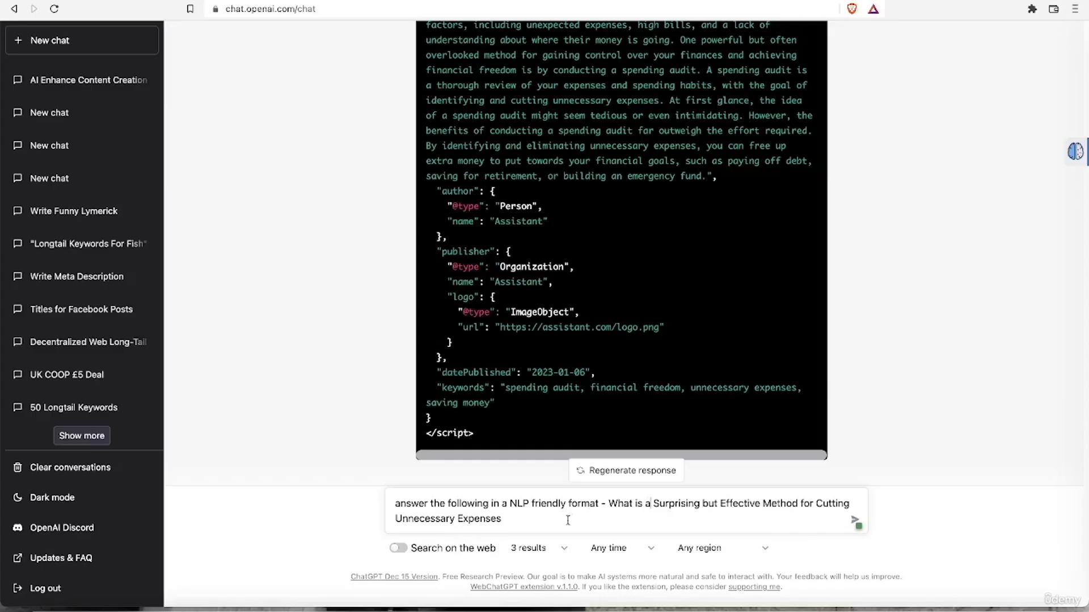
left_click(526, 520)
type("?")
key("Return")
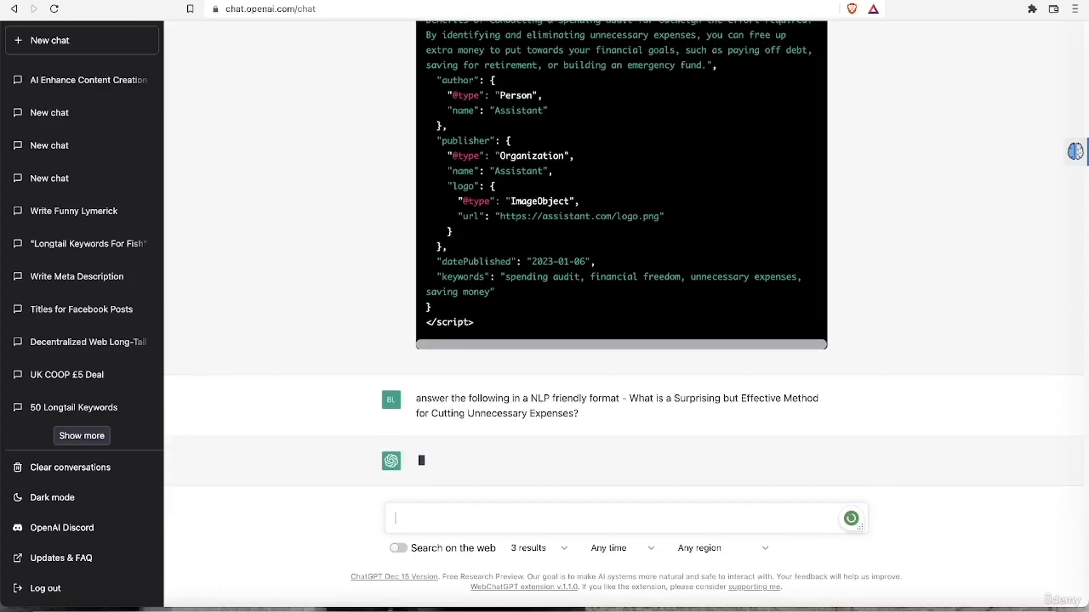
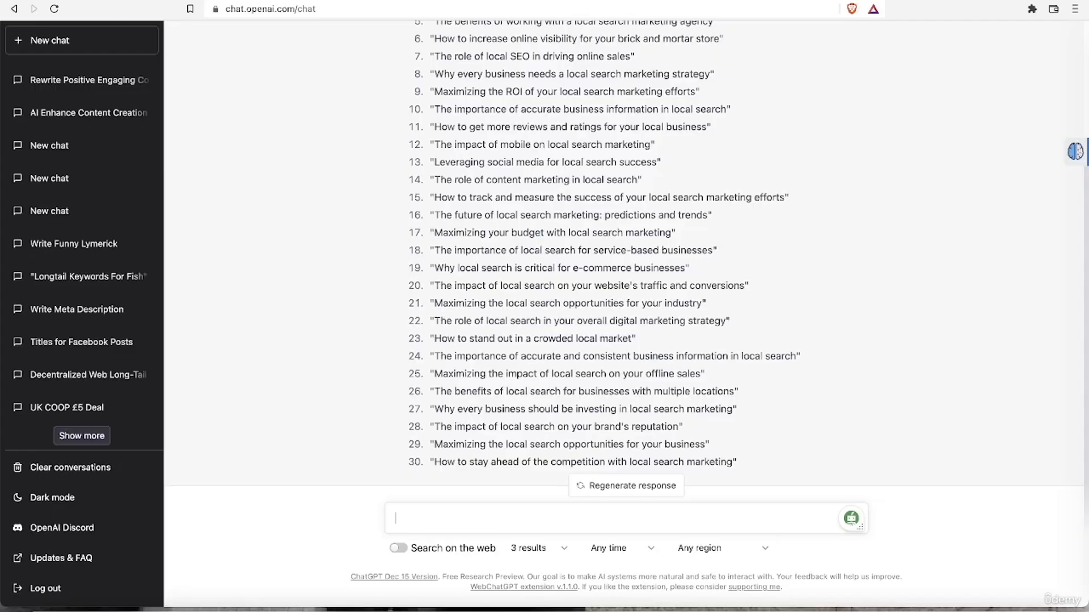
Step: Start the prompt "Create a facebook post for" and add the copied first list title, "5 Local SEO tips every small business owner should know"
scroll(748, 403, "up", 3)
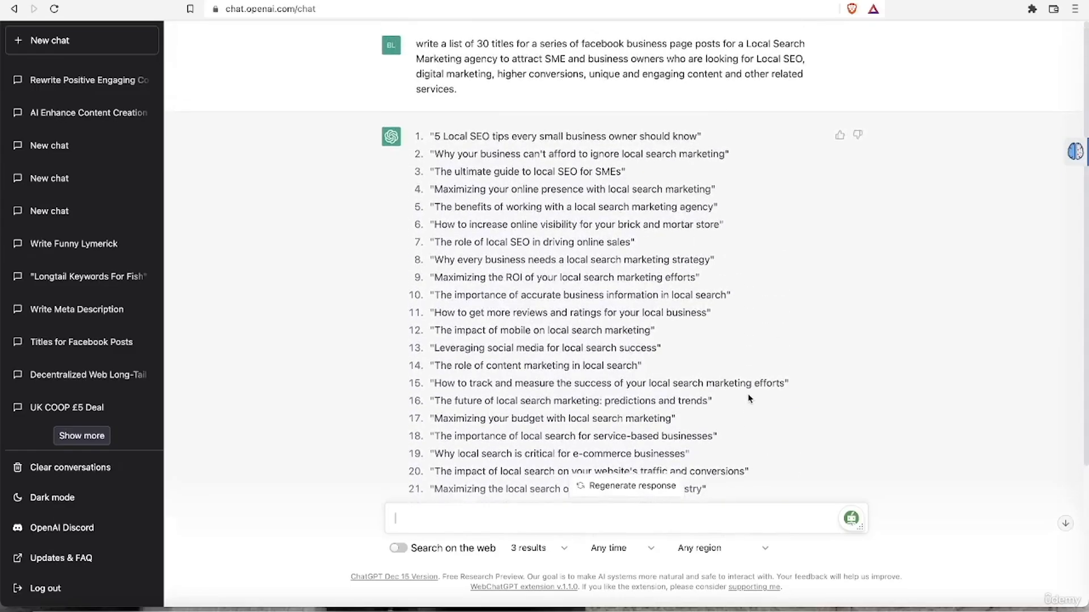
scroll(748, 398, "down", 3)
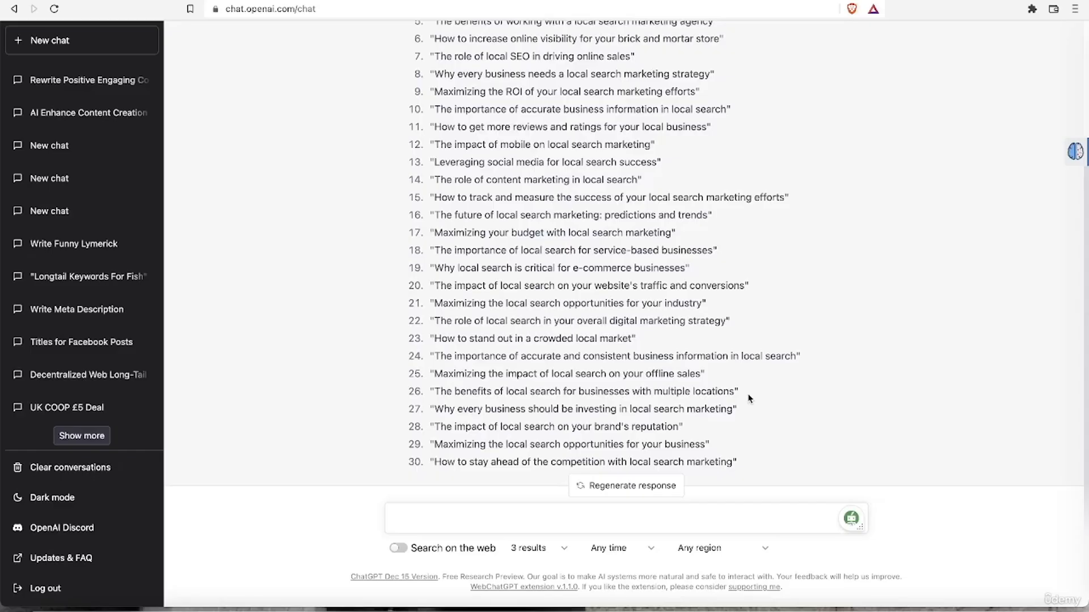
scroll(749, 397, "up", 5)
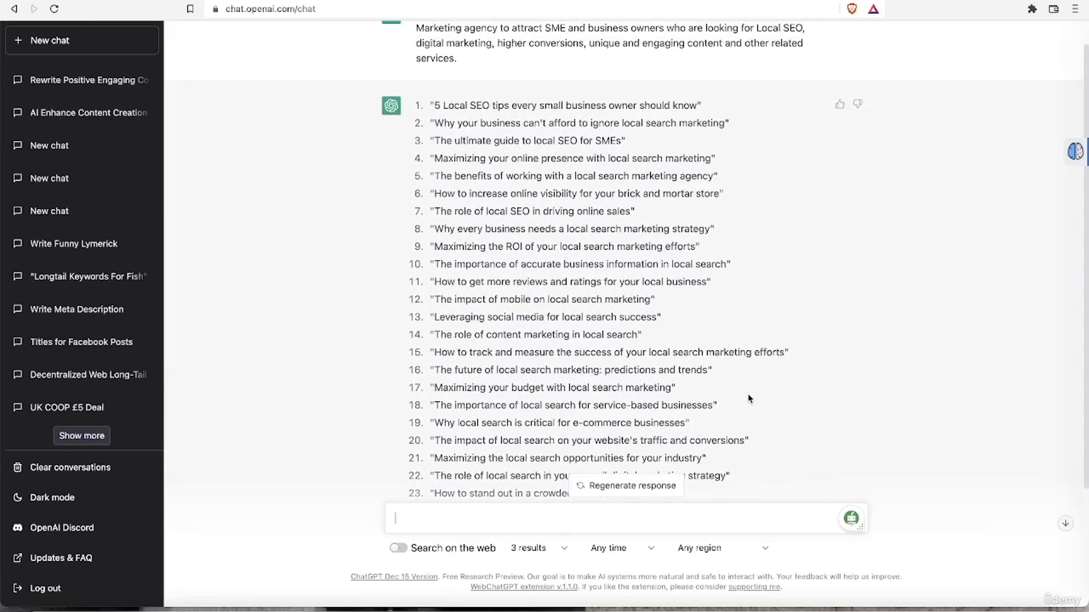
left_click_drag(707, 103, 430, 112)
key("ctrl+c")
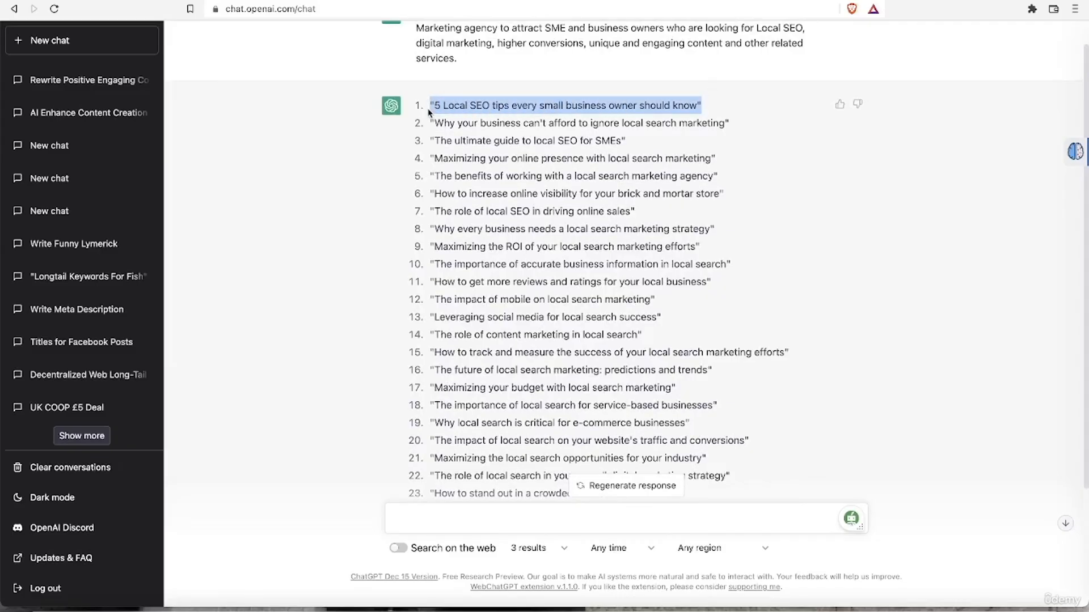
scroll(503, 248, "down", 5)
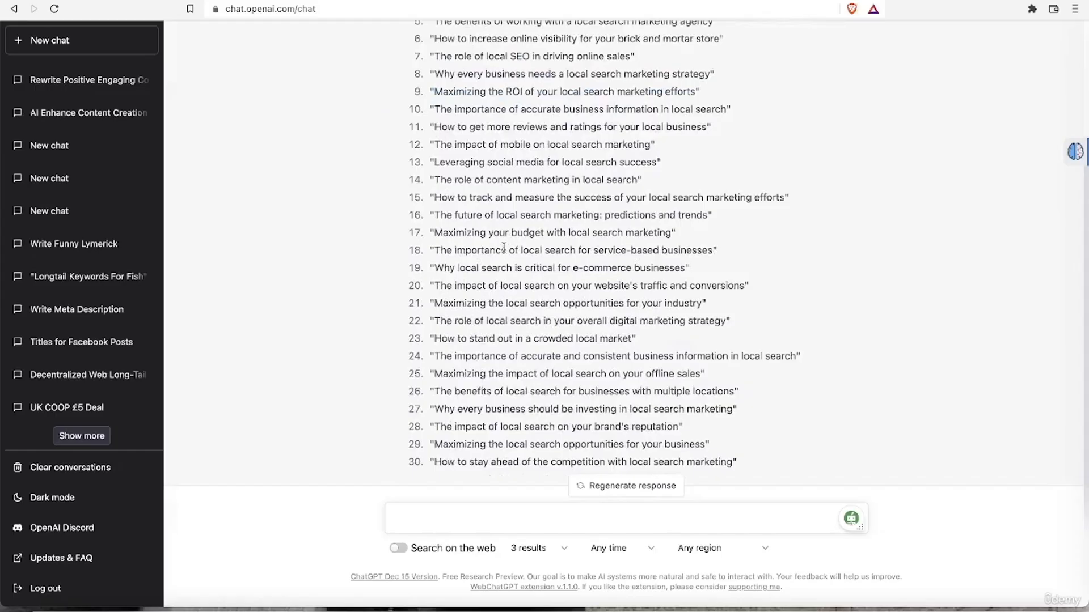
left_click(412, 514)
type("Create a faceboo")
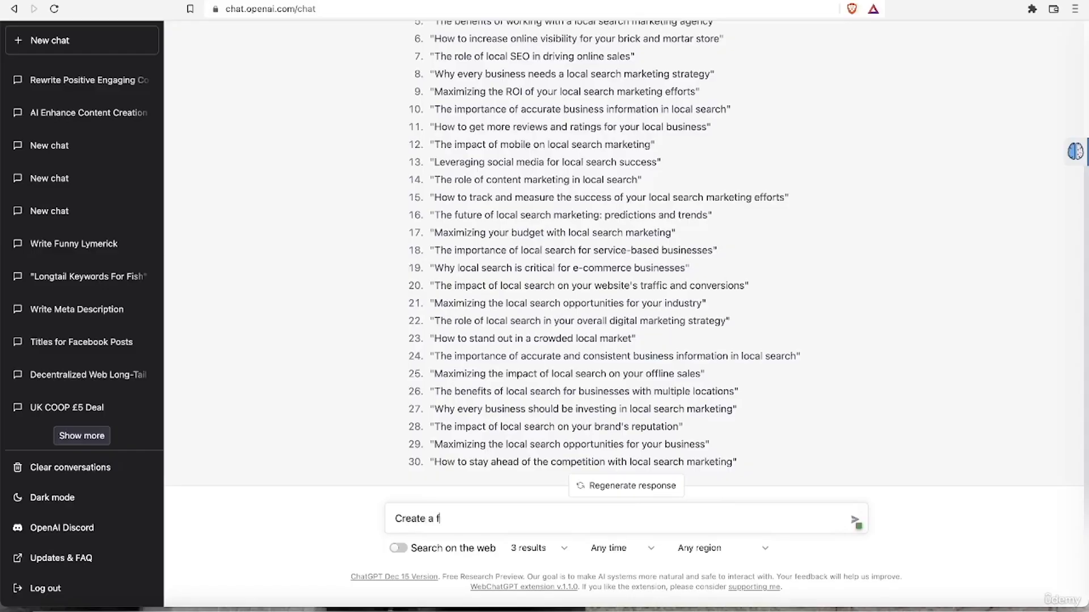
type("k post for")
key("ctrl+v")
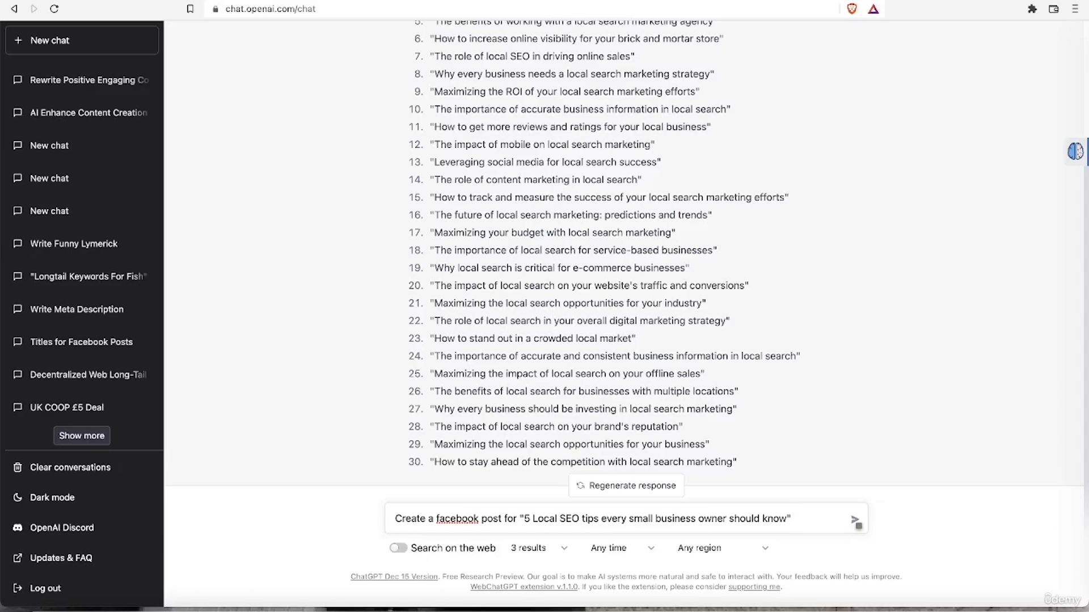
Step: Complete the Facebook post prompt with "and finish with a call to action and 2 or 3 relevant hashtags." and send it
type("and finish with a cal")
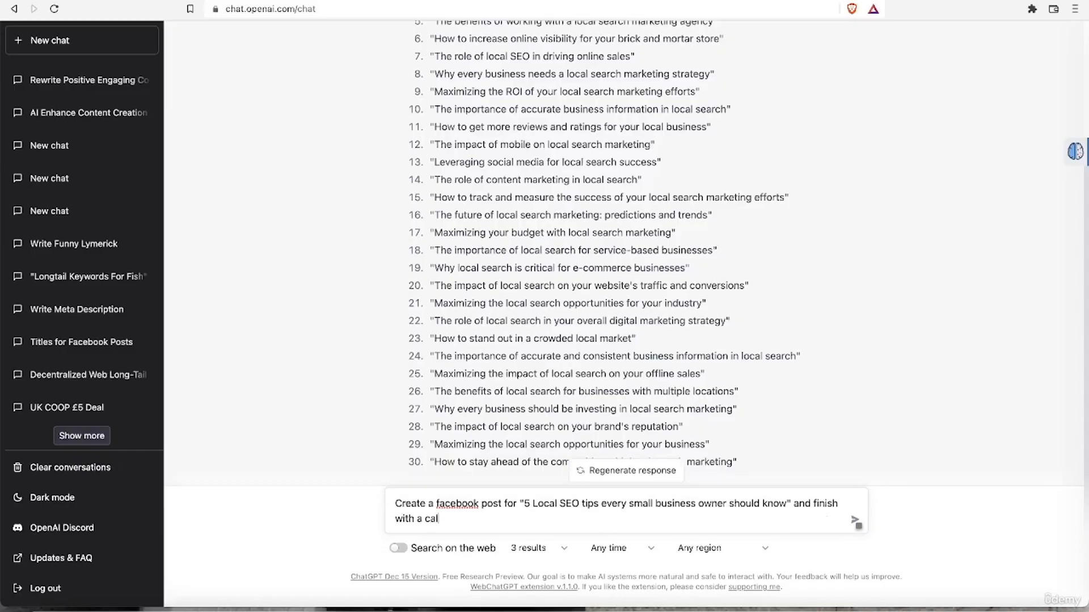
type("l to action and 2 or 3 relev")
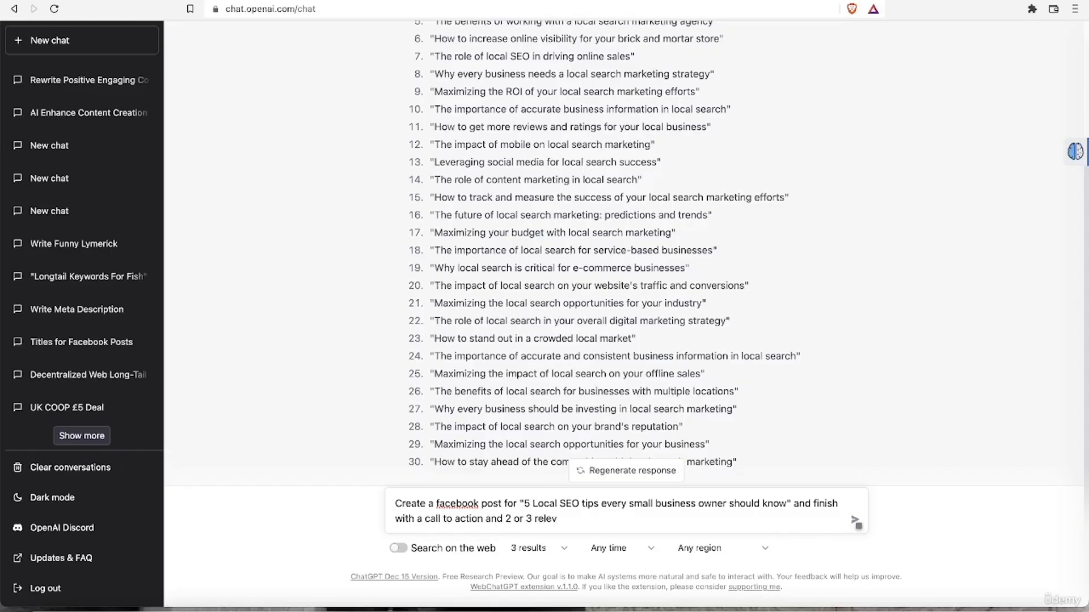
type("ant hashtags.")
key("Return")
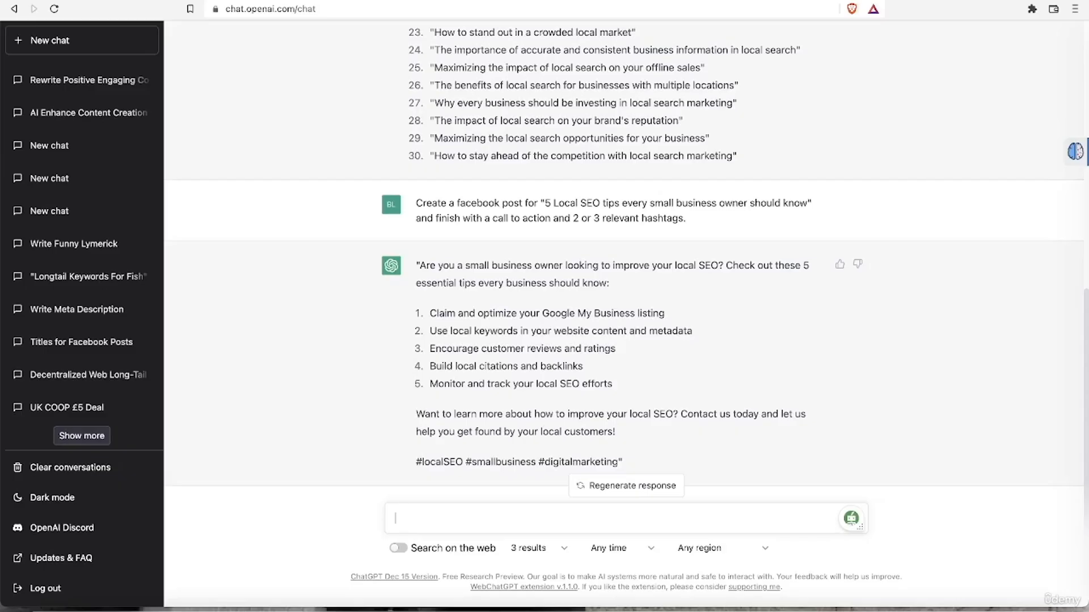
Step: Send the prompt "now write a post for "Why your business can't afford to ignore local search marketing"", copying the second title from the list
scroll(435, 257, "up", 9)
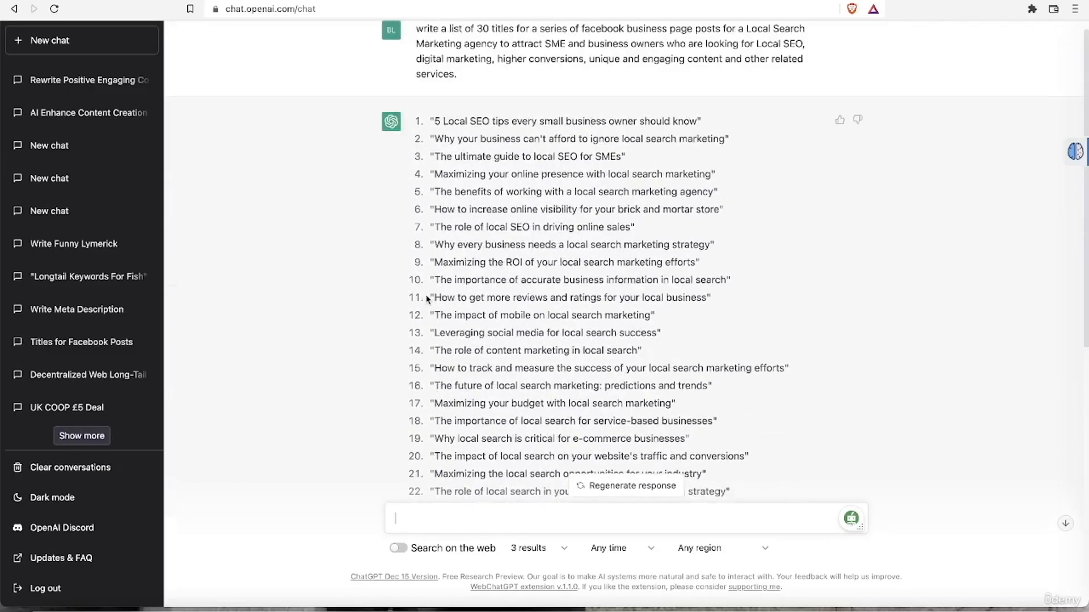
left_click_drag(432, 147, 727, 141)
key("super+c")
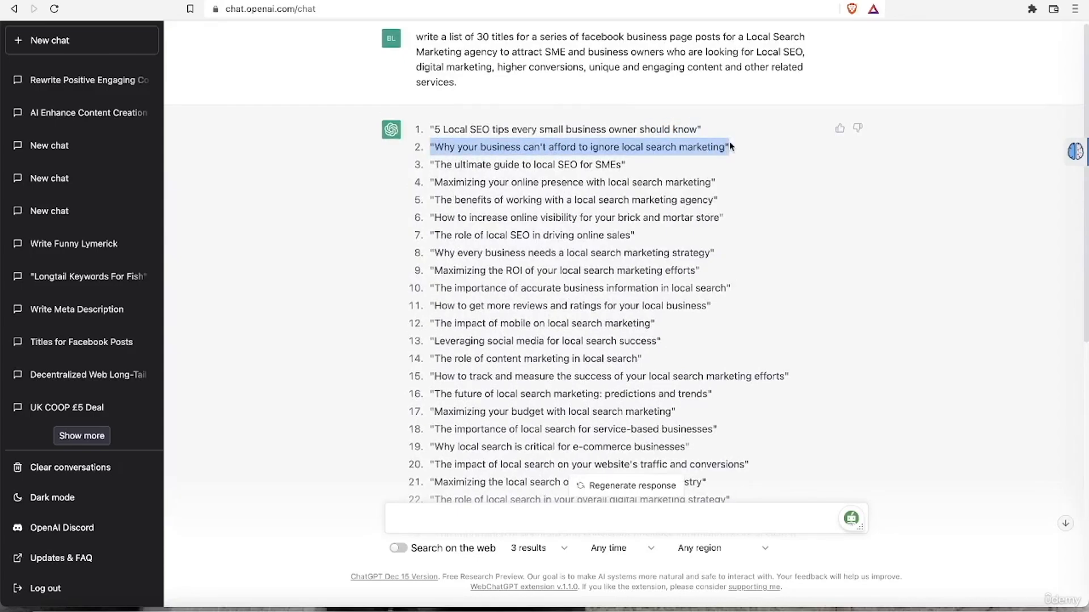
scroll(721, 258, "down", 9)
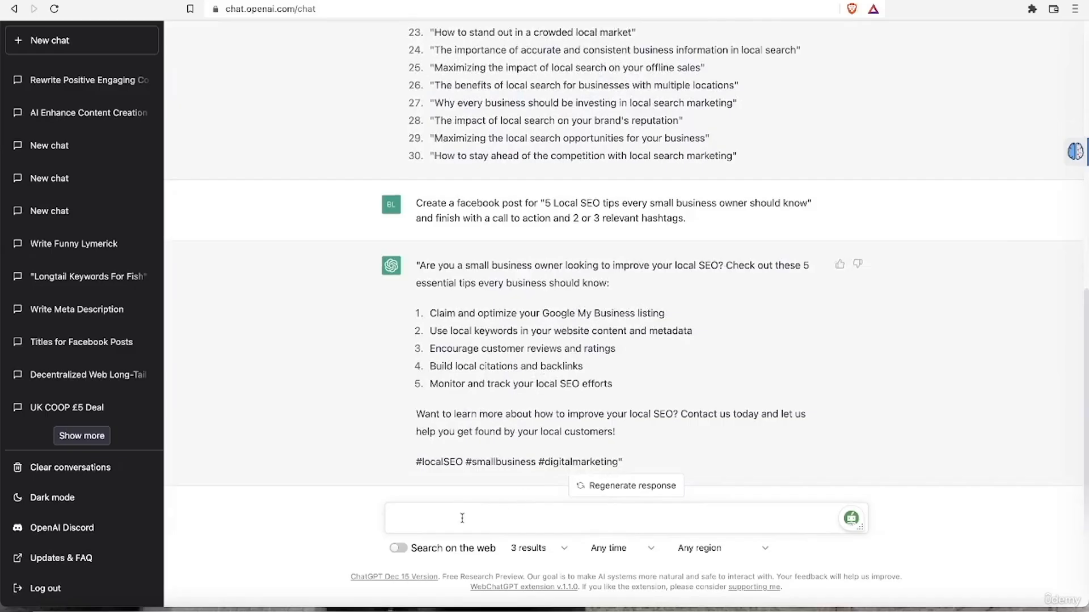
type("now")
type("write a post fro")
key("BackSpace")
key("BackSpace")
type("or")
key("super+v")
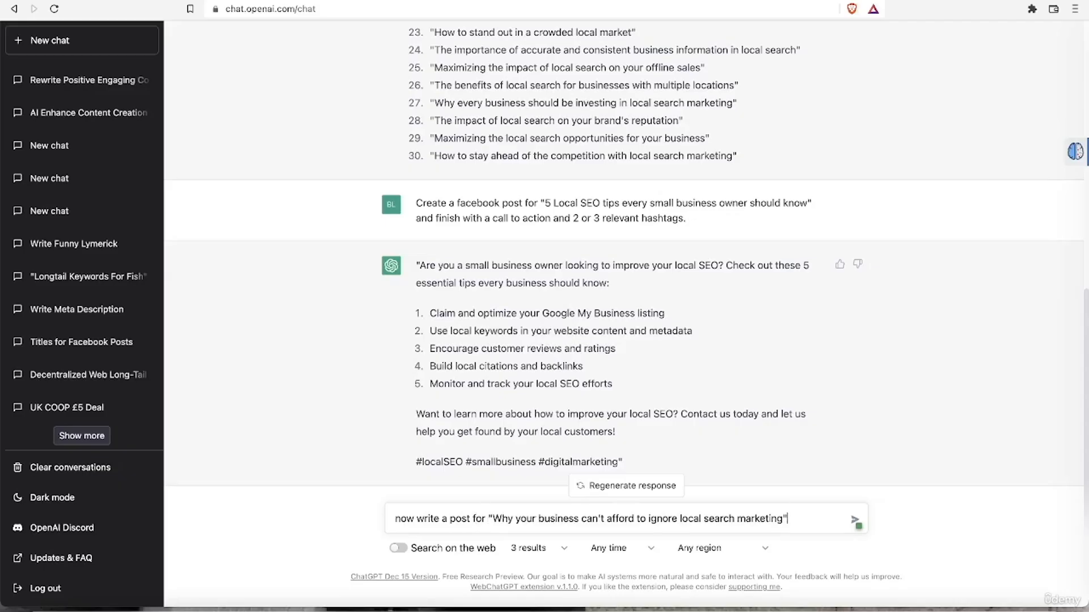
key("Return")
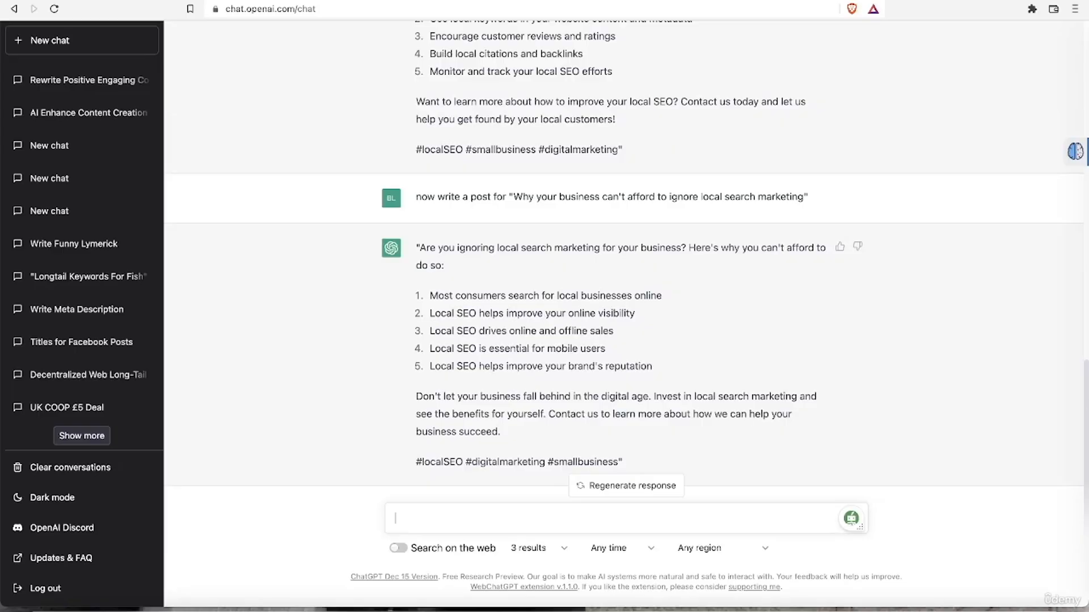
Step: Send the prompt "rewrite the post but do not use a list."
type("w")
key("BackSpace")
type("rewrite the ")
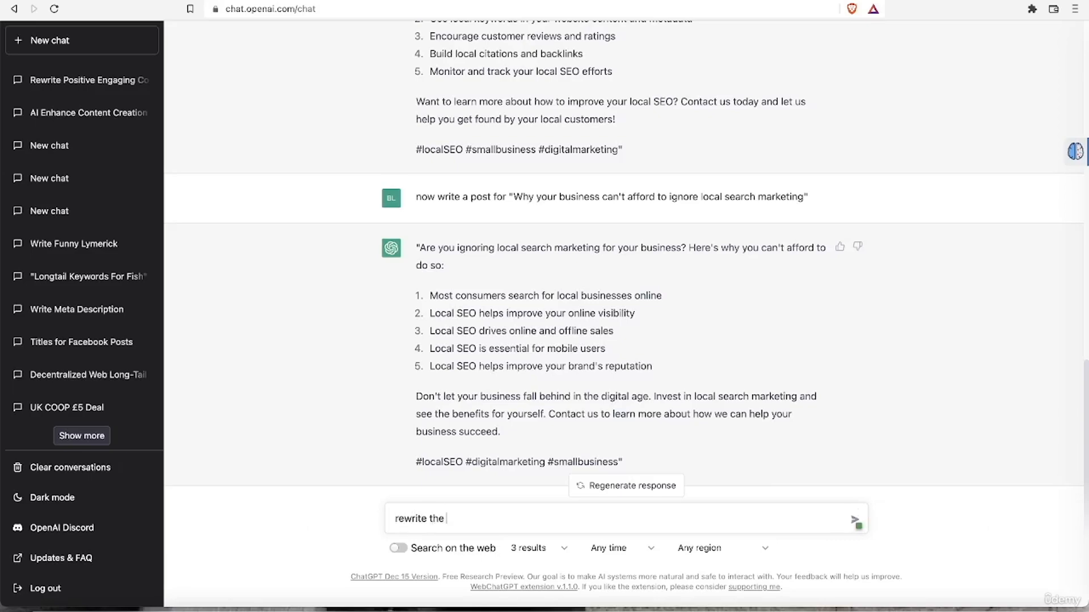
type("post  but do niot use a list")
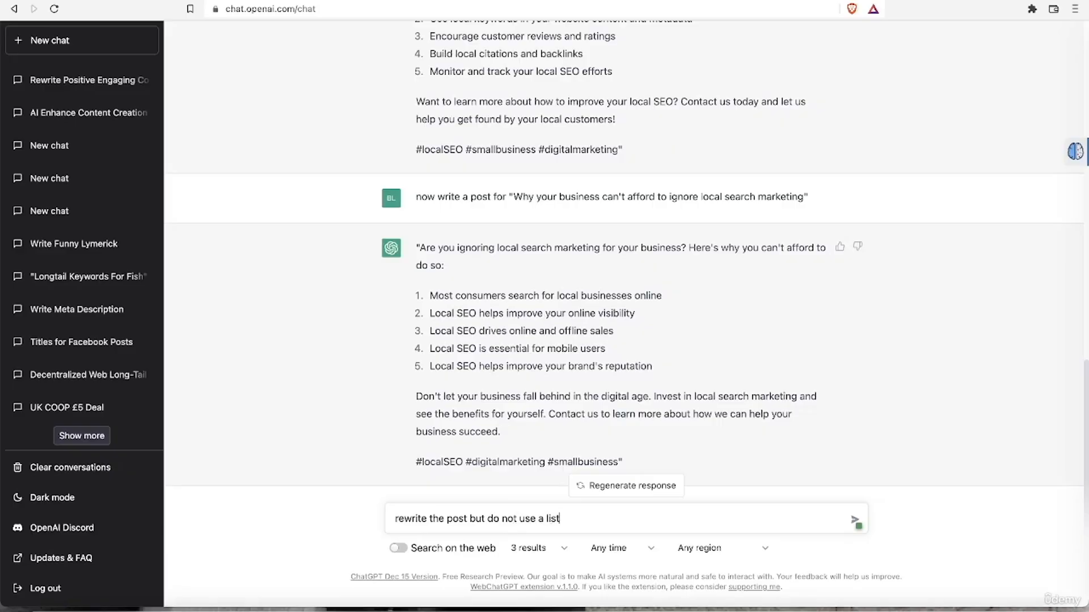
type(".")
key("Return")
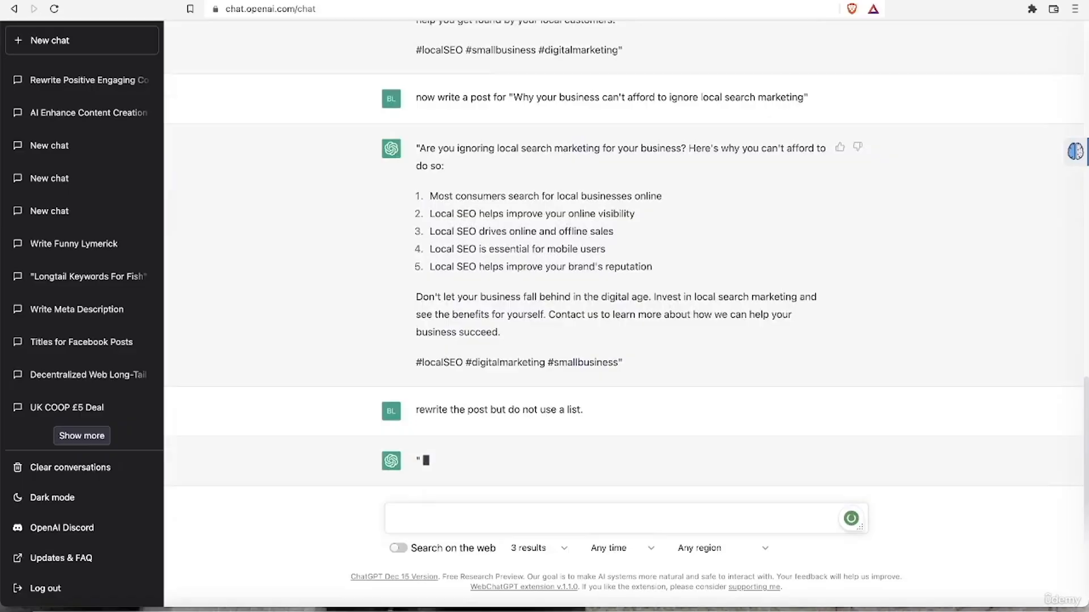
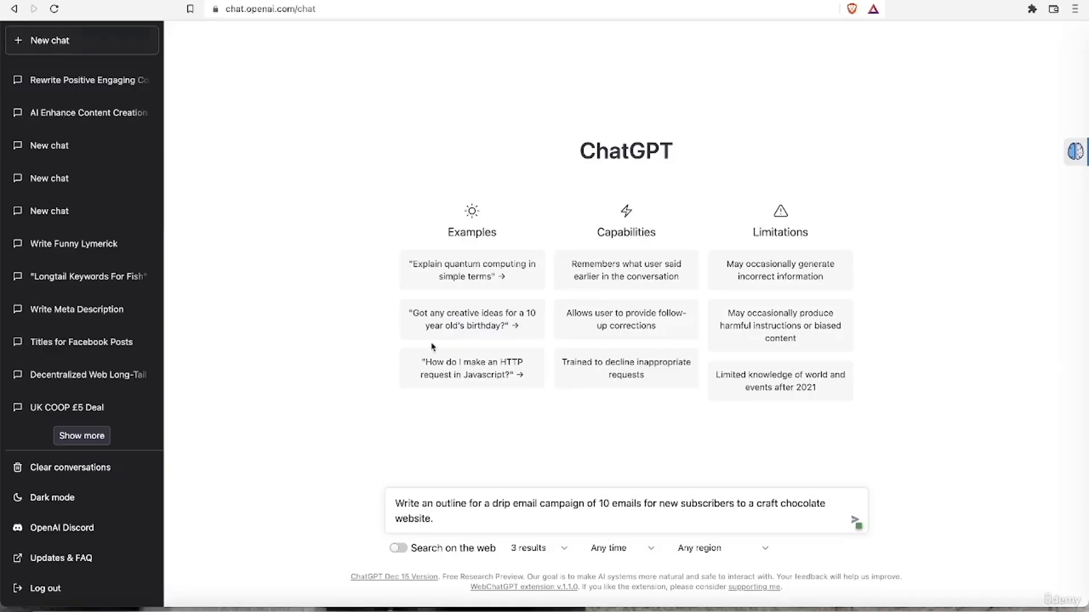
Step: Send the prepared prompt asking for a drip campaign outline of 10 emails for new subscribers to a craft chocolate website
left_click(444, 519)
key("Return")
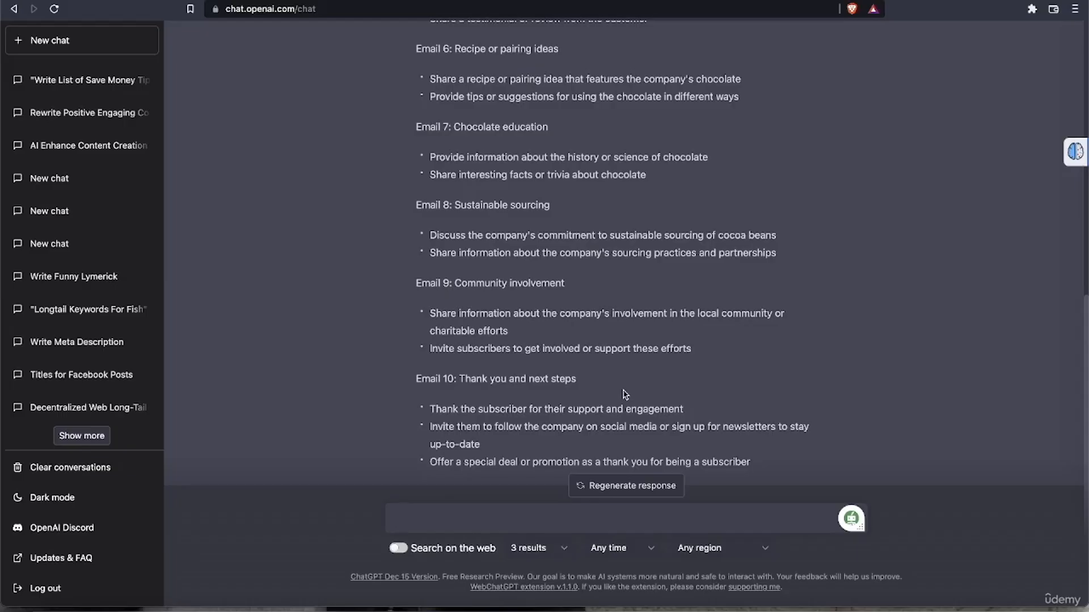
Step: Review the drip email campaign outline from Email 1 through Email 10, including the bullet points under each email
scroll(625, 394, "up", 8)
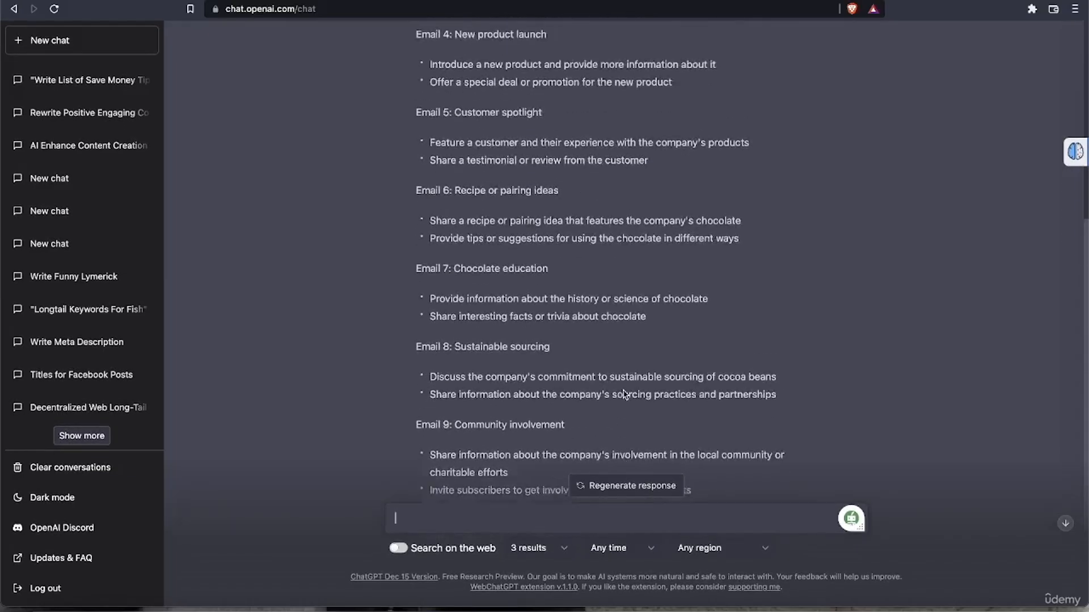
scroll(625, 394, "up", 2)
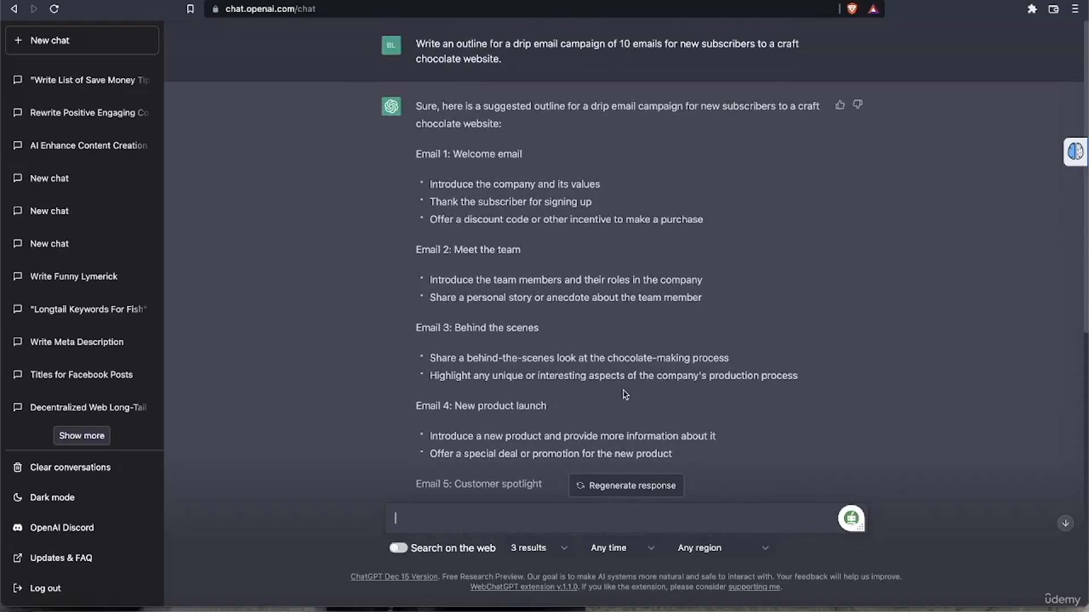
scroll(624, 394, "down", 3)
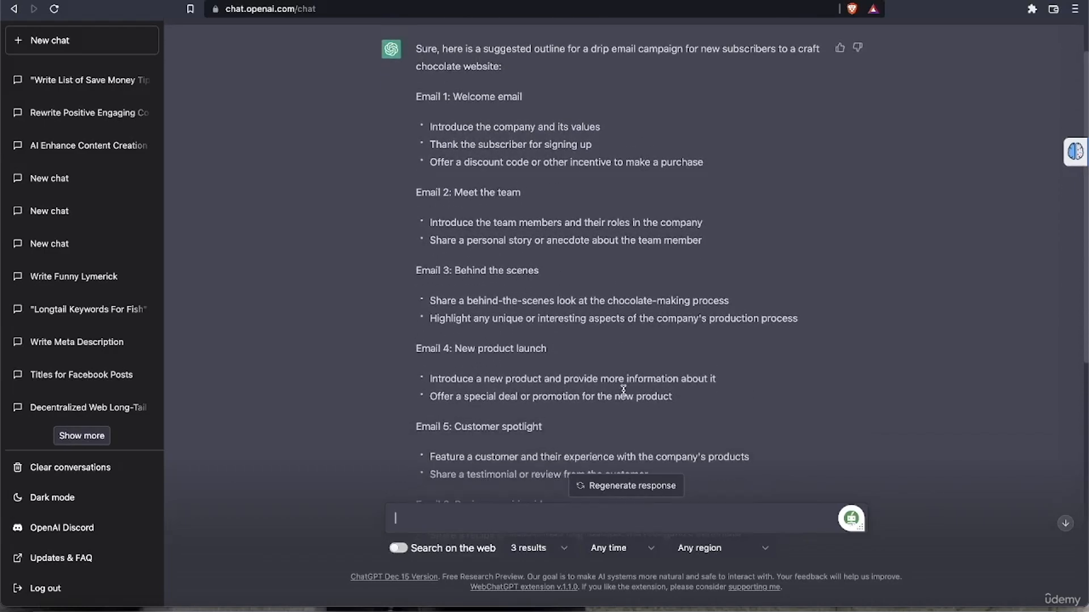
scroll(624, 389, "down", 1)
scroll(623, 392, "up", 2)
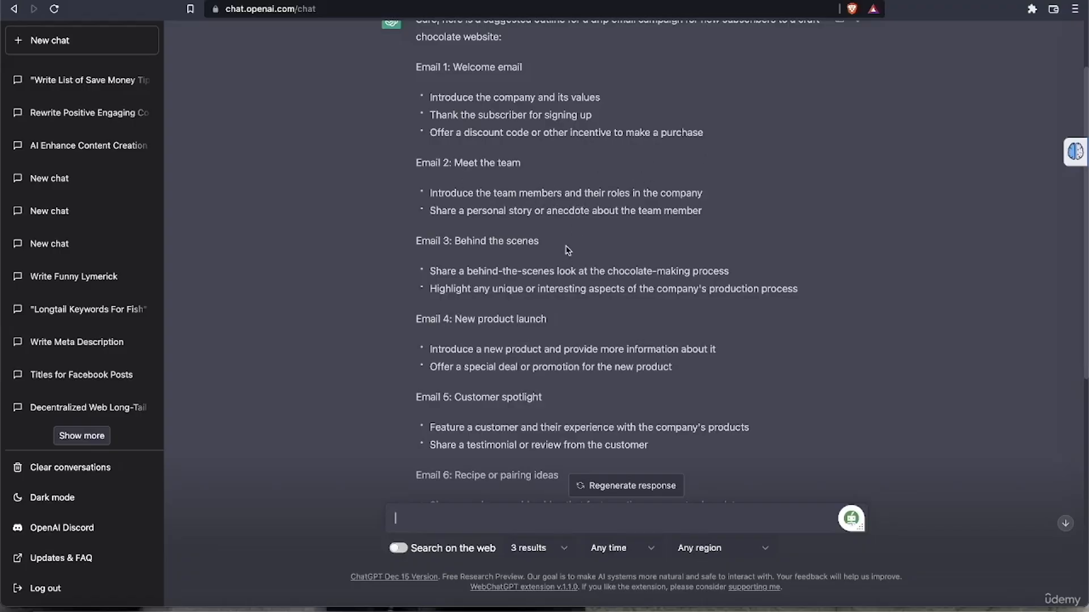
scroll(564, 250, "down", 2)
scroll(554, 277, "down", 2)
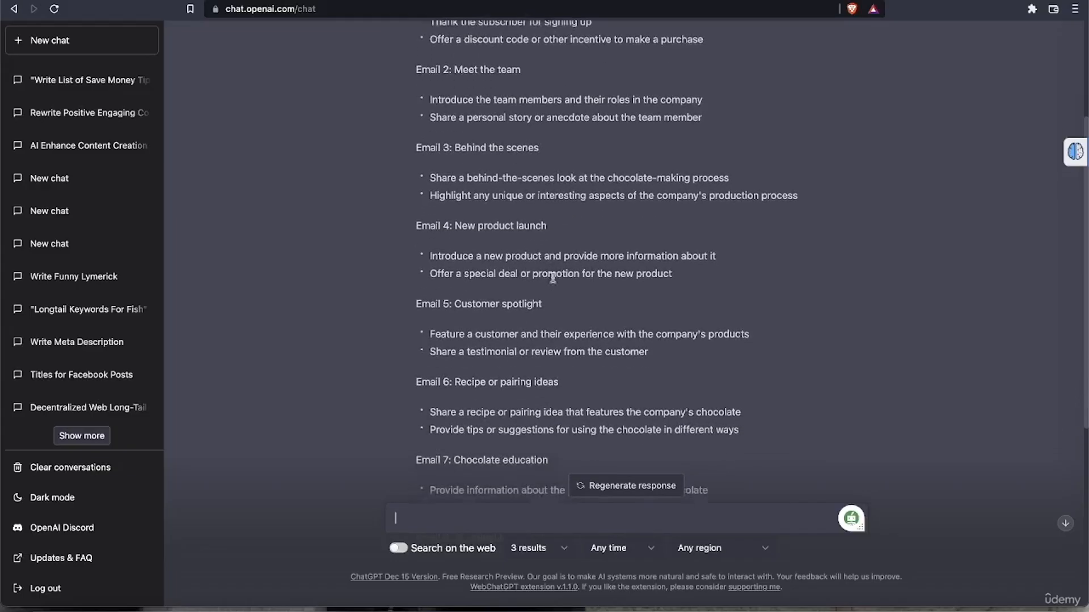
scroll(573, 264, "down", 2)
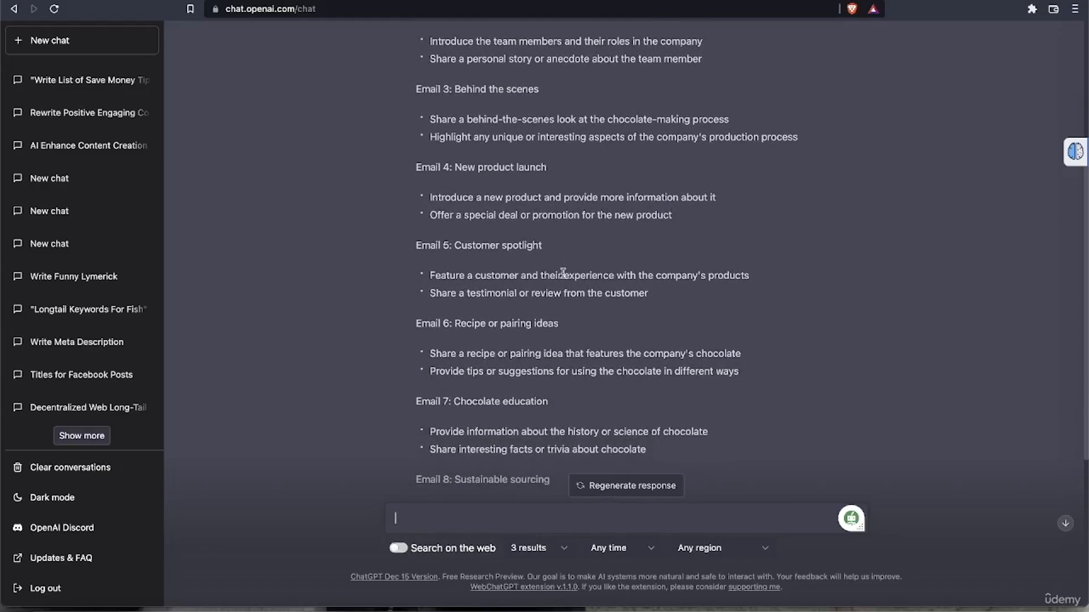
scroll(526, 308, "down", 1)
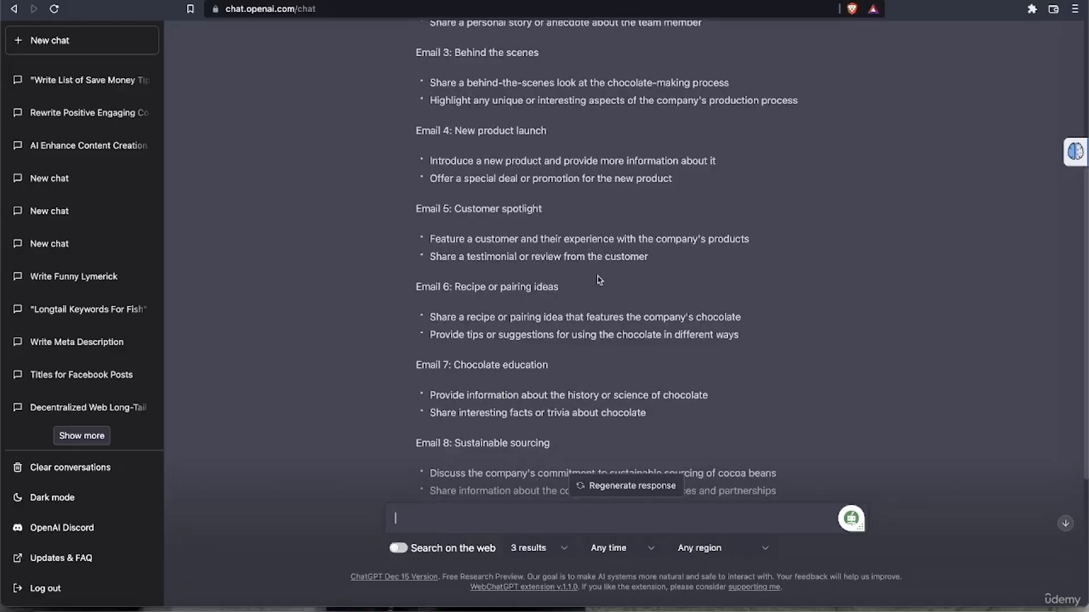
scroll(600, 280, "down", 3)
scroll(599, 280, "down", 1)
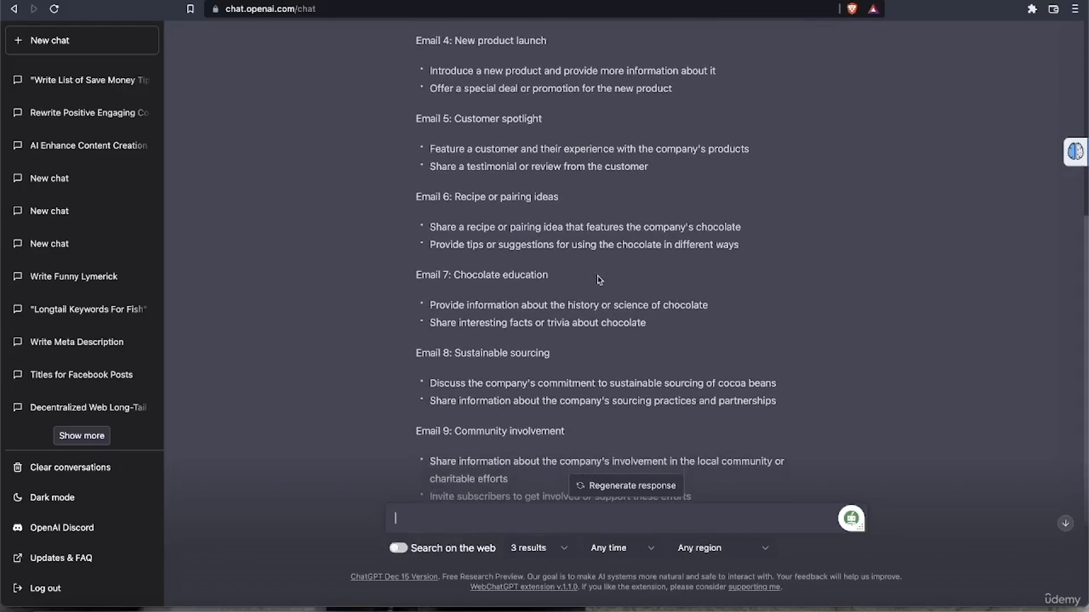
scroll(578, 262, "down", 1)
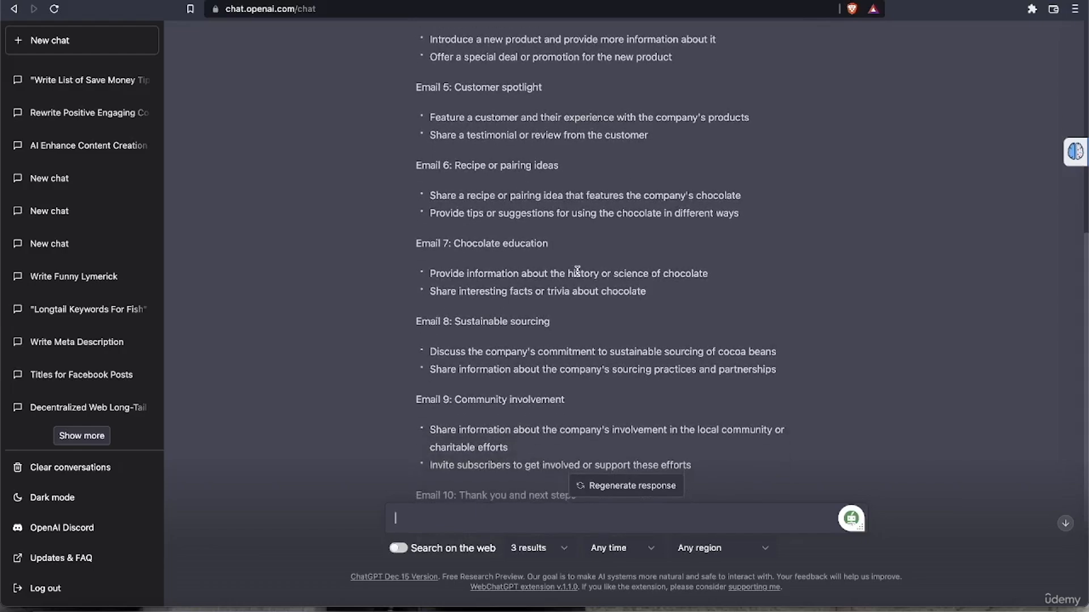
scroll(565, 290, "down", 1)
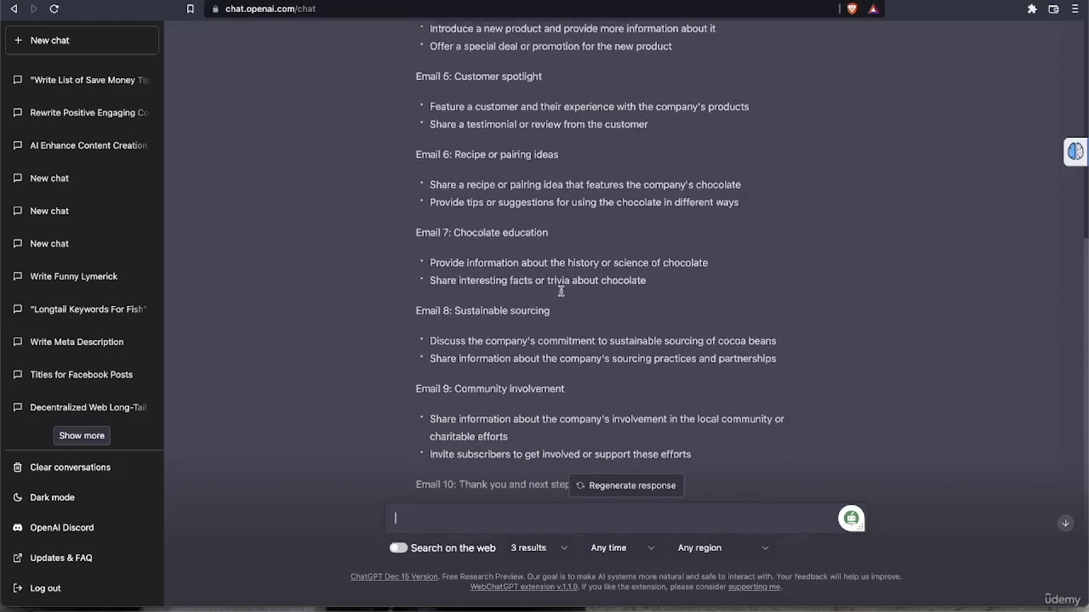
scroll(563, 294, "down", 1)
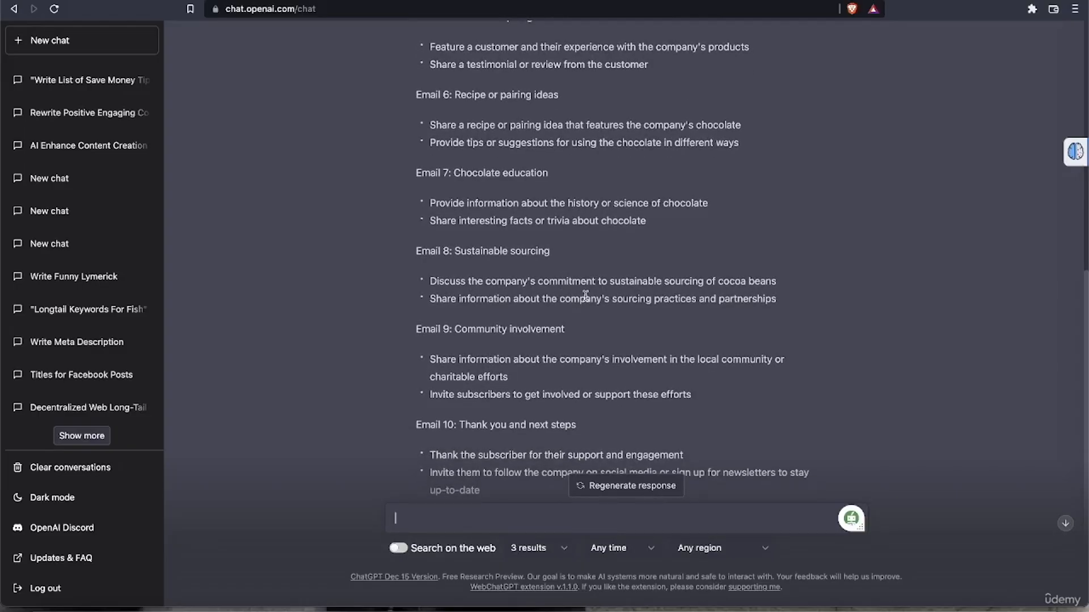
scroll(586, 297, "down", 1)
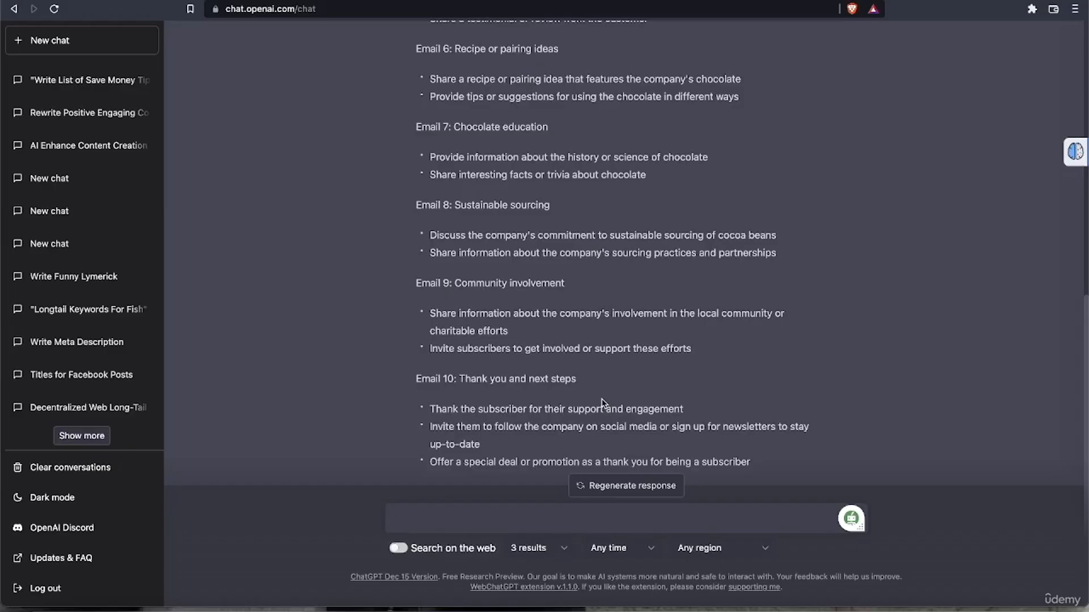
Step: Copy the heading "Email 1: Welcome email" from the outline and draft the prompt "write an engaging email for Email 1: Welcome email"
scroll(602, 402, "up", 10)
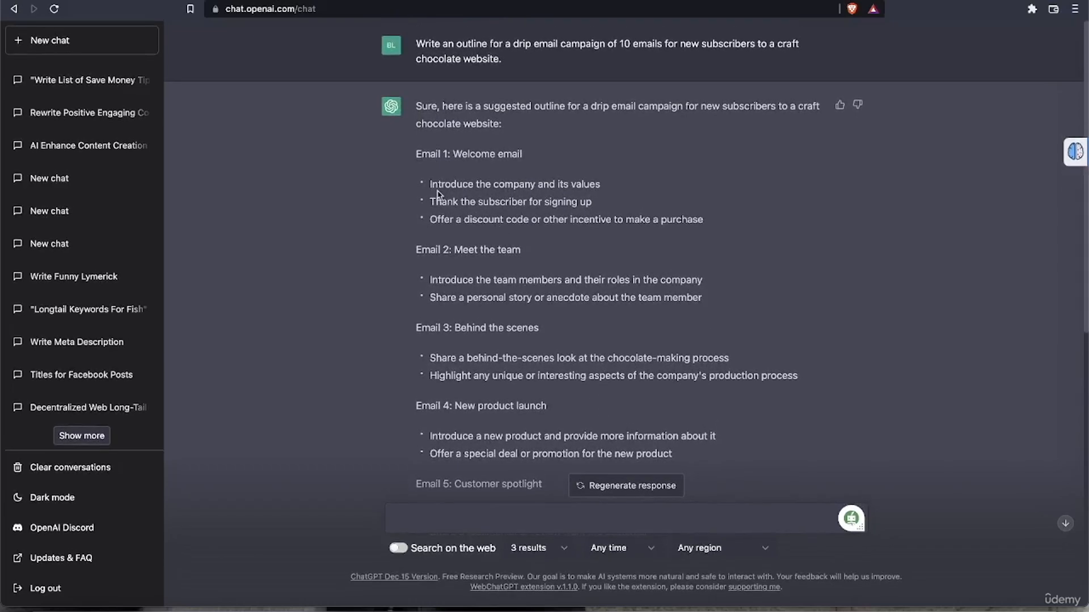
left_click_drag(417, 154, 531, 156)
key("super+c")
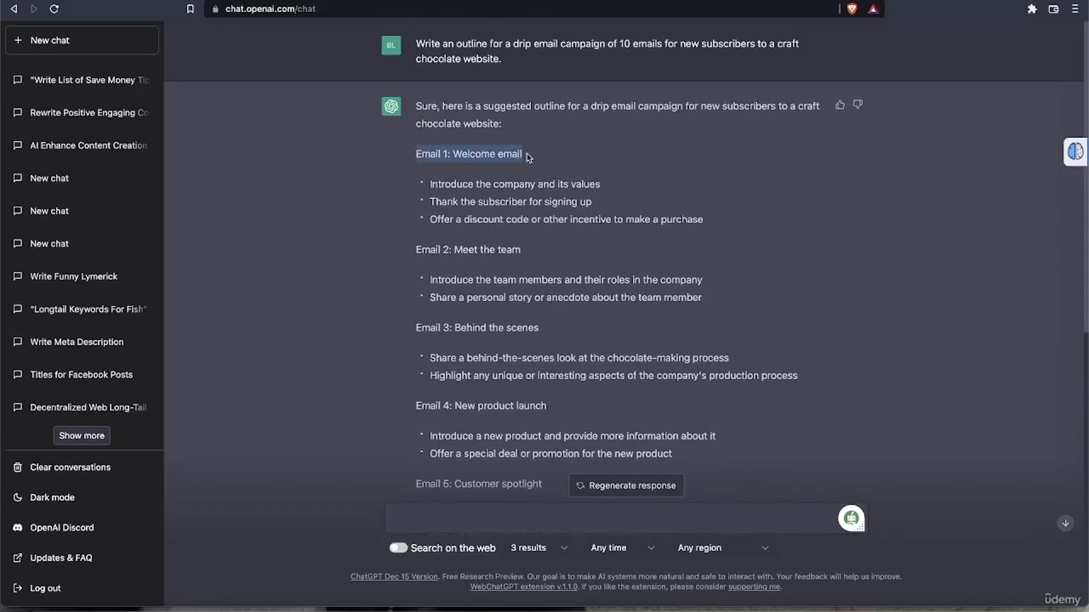
scroll(549, 323, "down", 10)
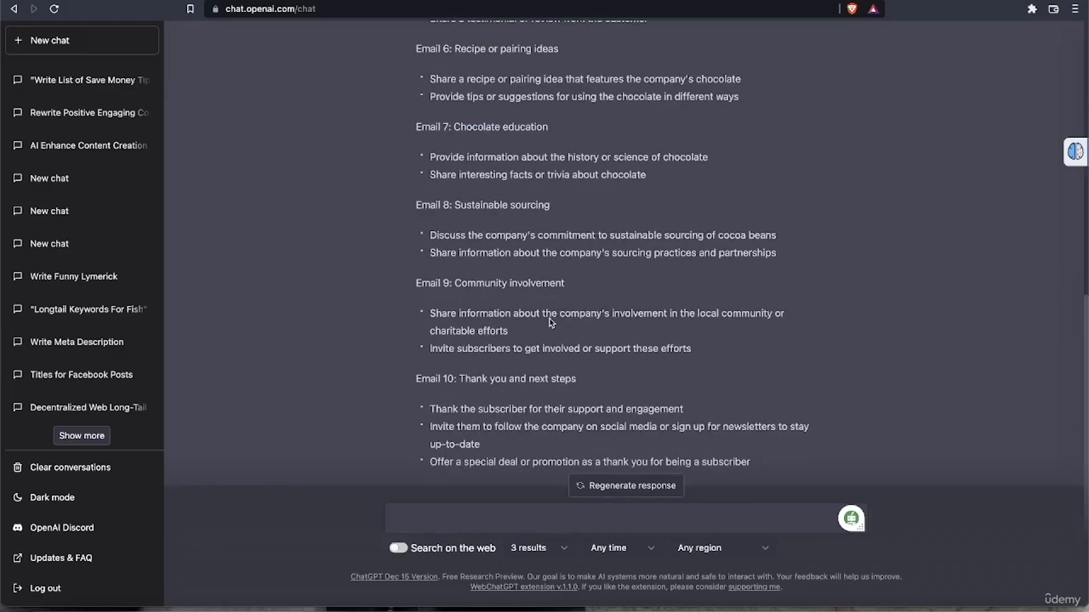
left_click(458, 518)
type("wr")
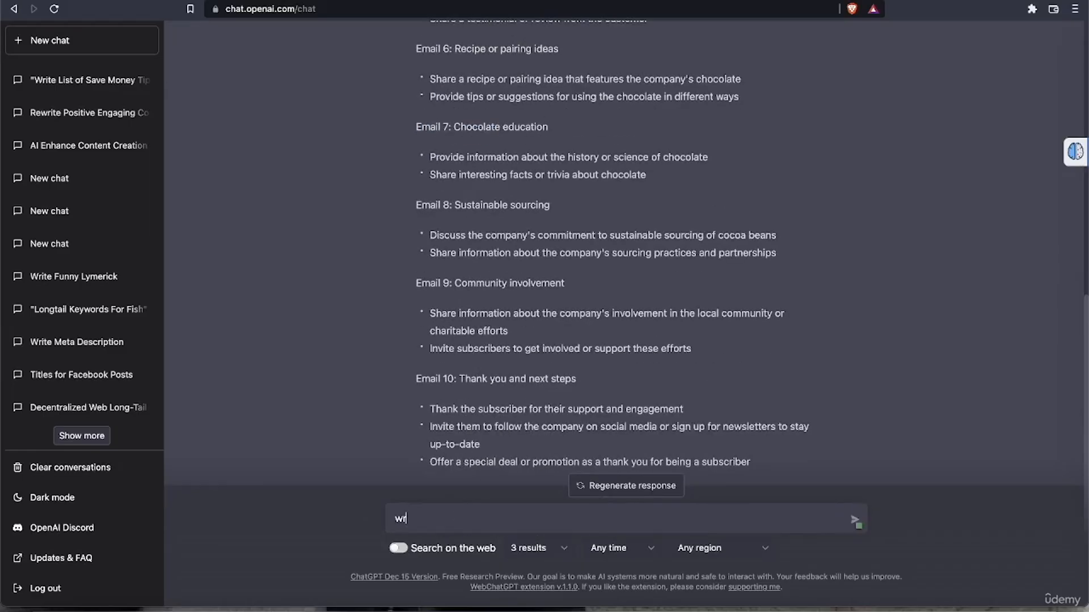
type("ite an engaging email")
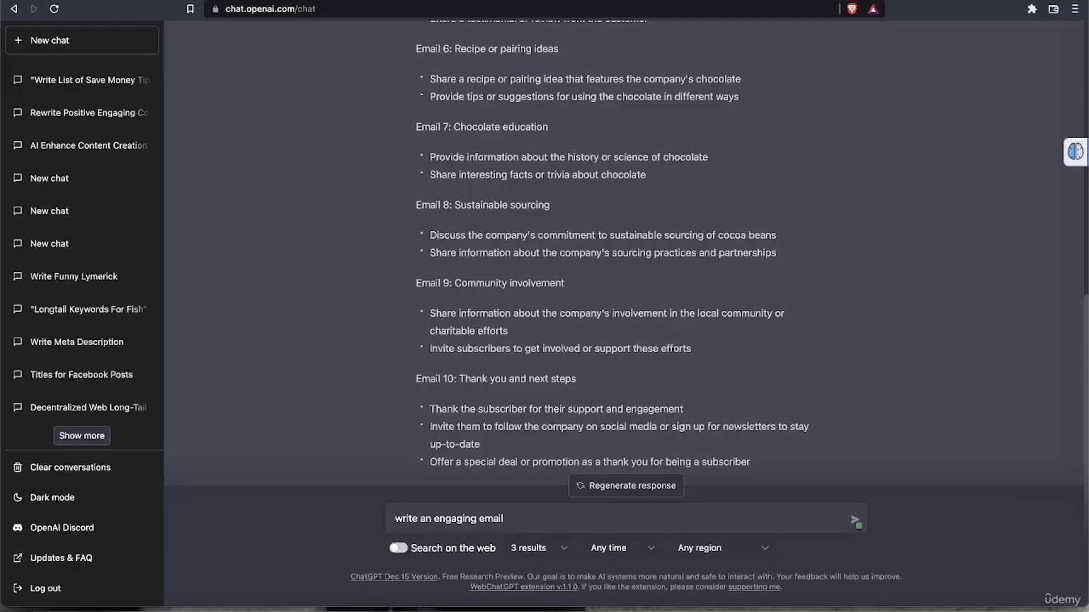
type(" for")
key("super+v")
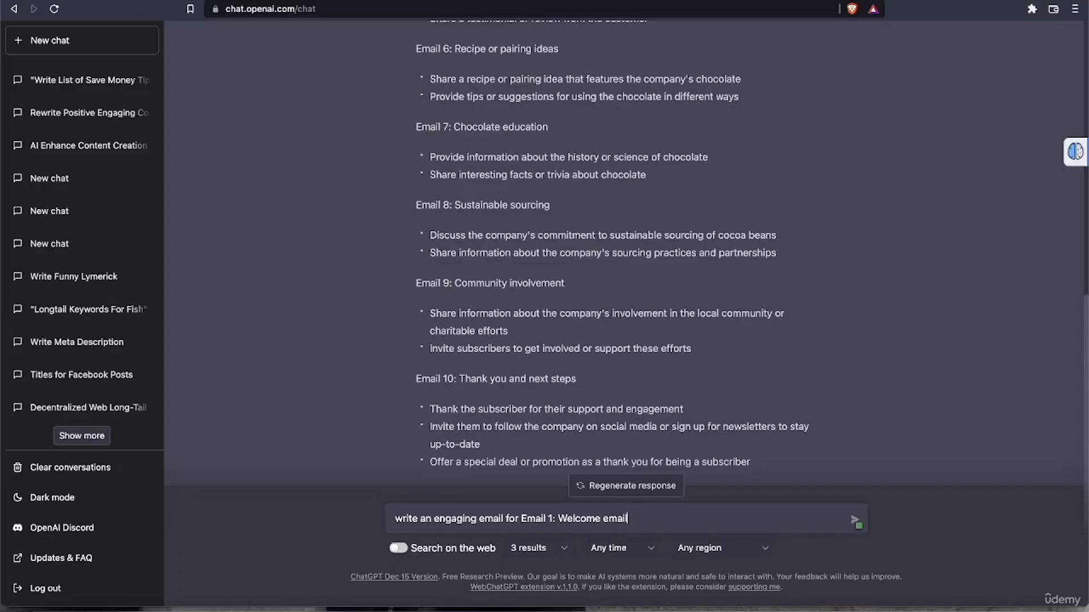
Step: Complete the welcome email prompt with ". Include the company slogan - Peace, Love & Chocolate." and send it
type(". En")
key("BackSpace")
scroll(527, 309, "up", 5)
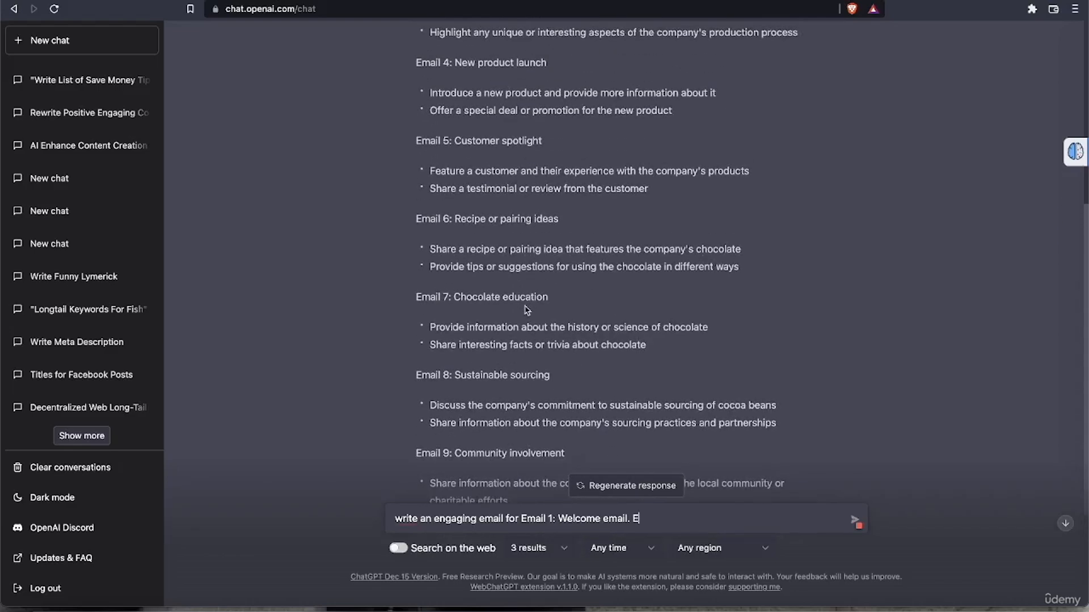
scroll(527, 309, "up", 2)
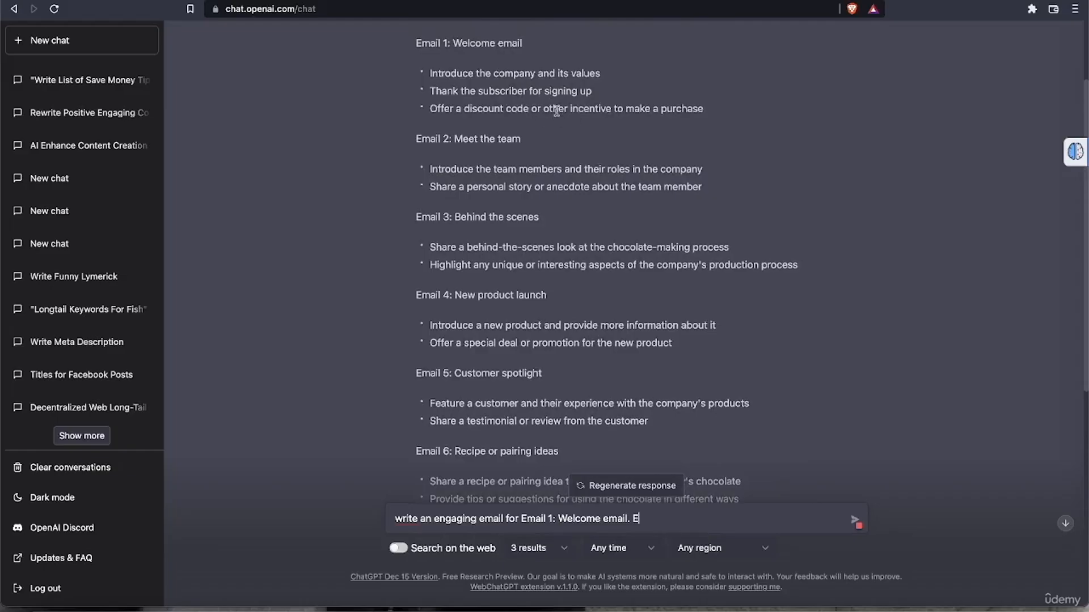
scroll(577, 234, "down", 7)
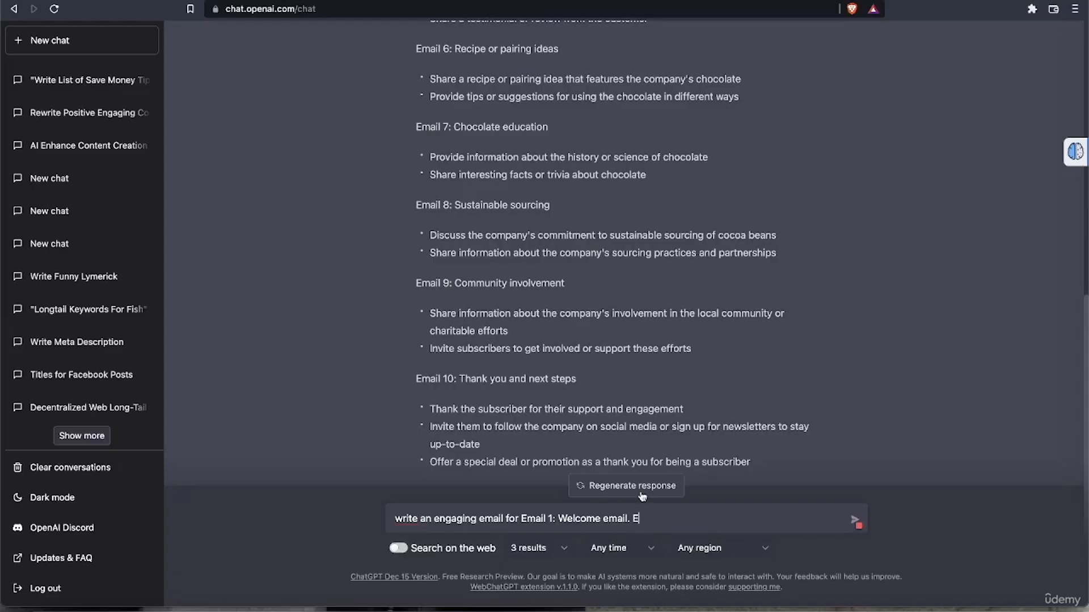
key("BackSpace")
type("Include the company slogan ")
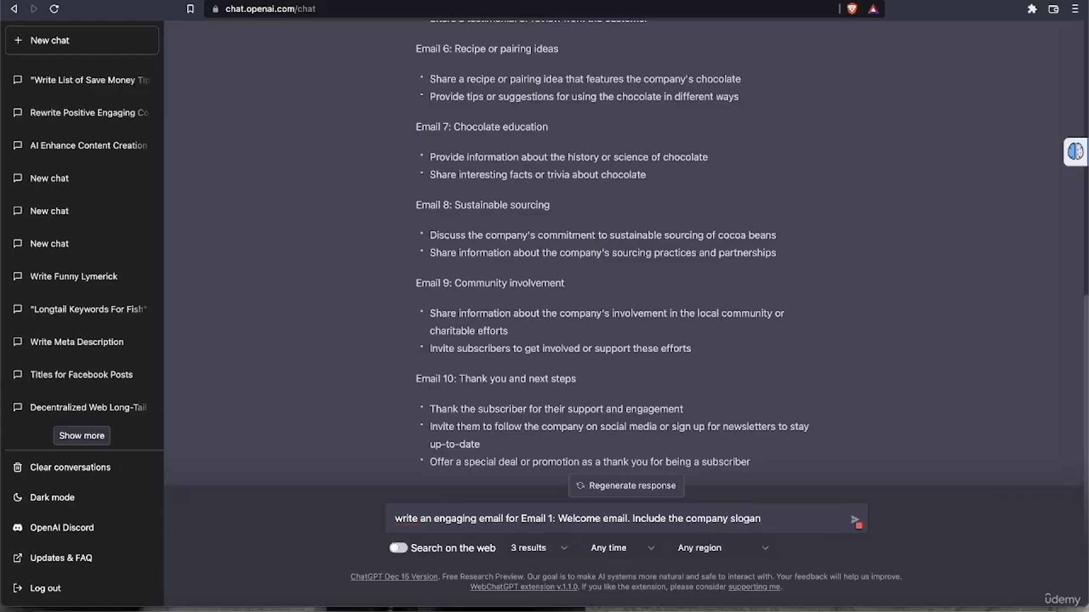
type("- Peace, Love & Chocolate")
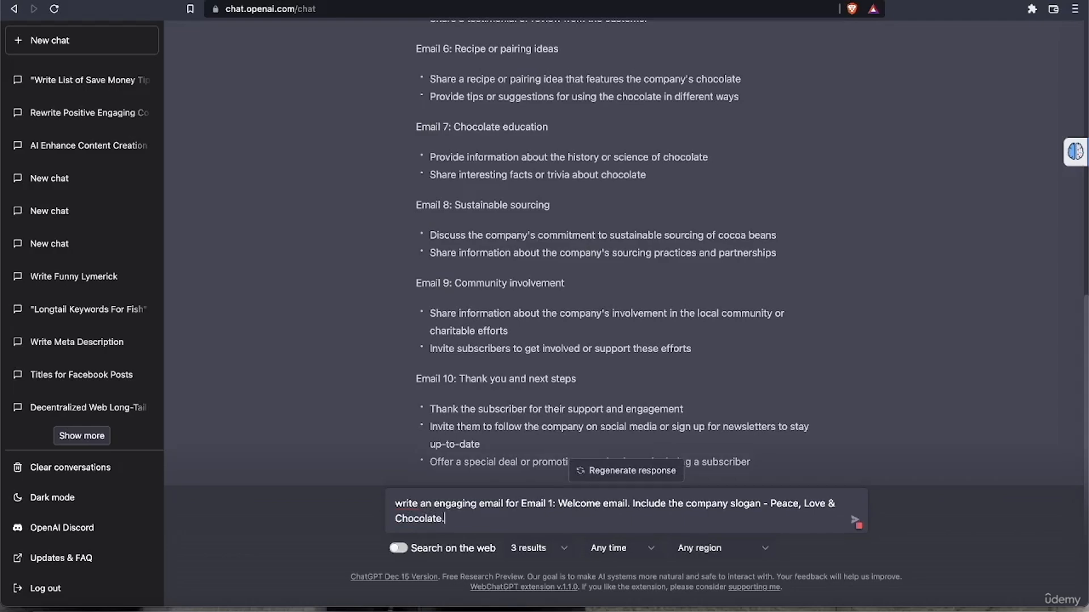
type(".")
key("Return")
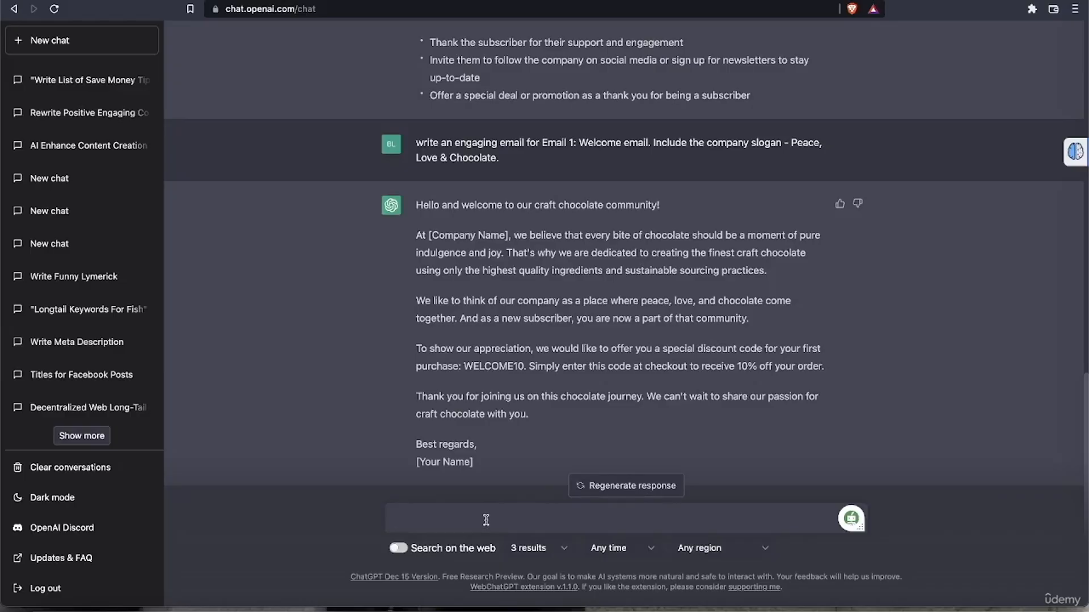
Step: Send a prompt asking to rewrite the email with the company name Anarchy Chocolate and the company slogan Peace, Love & Chocolate
type("The")
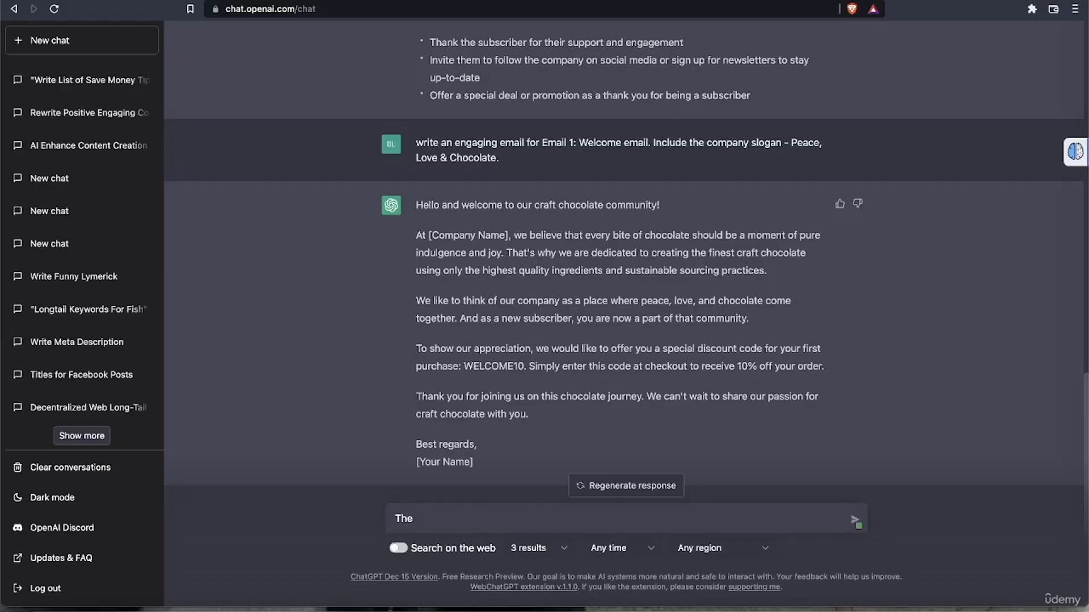
type(" company")
type("name is Anar")
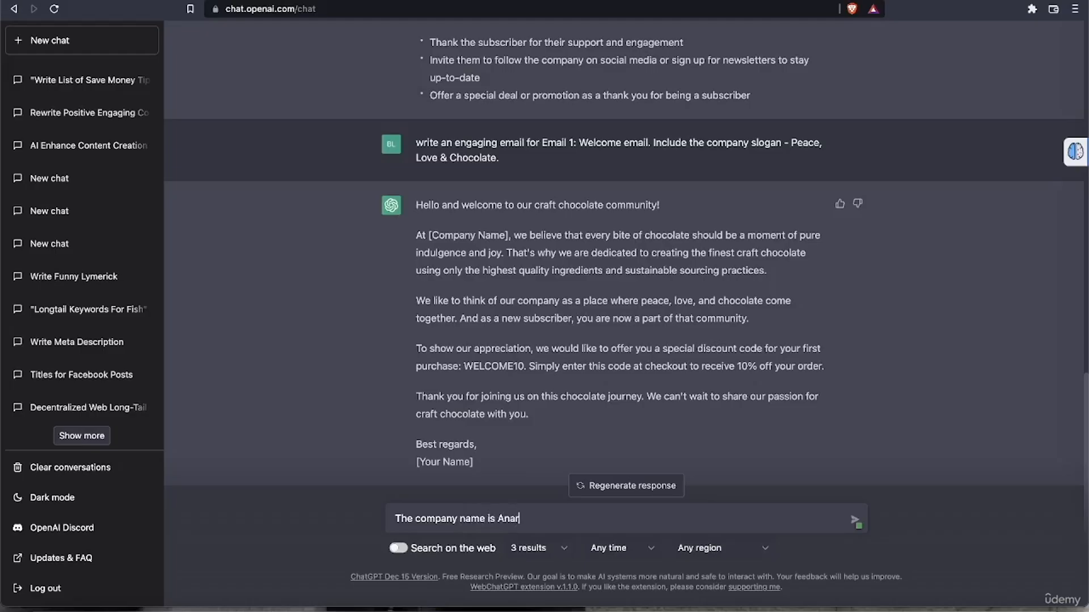
type("chy Chocolate and the ")
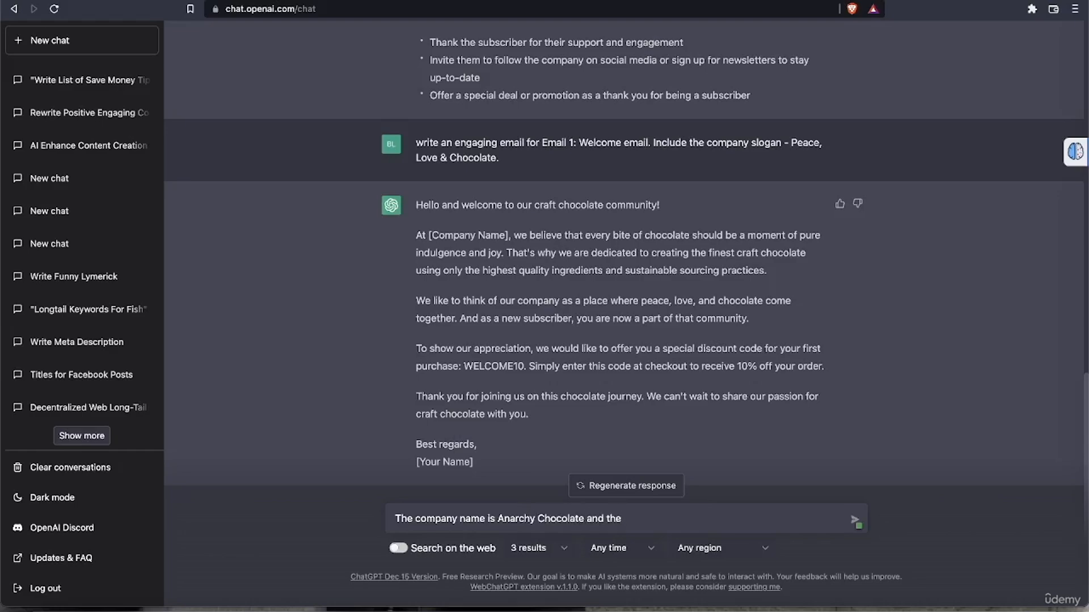
type("company slogan is ")
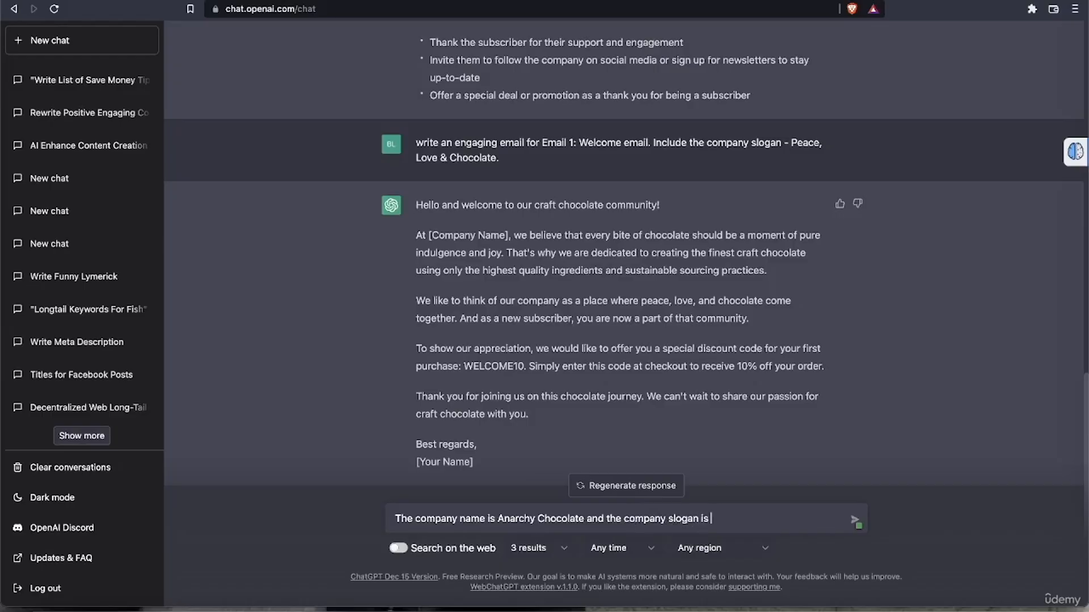
type("Peace, Love & Chocolate")
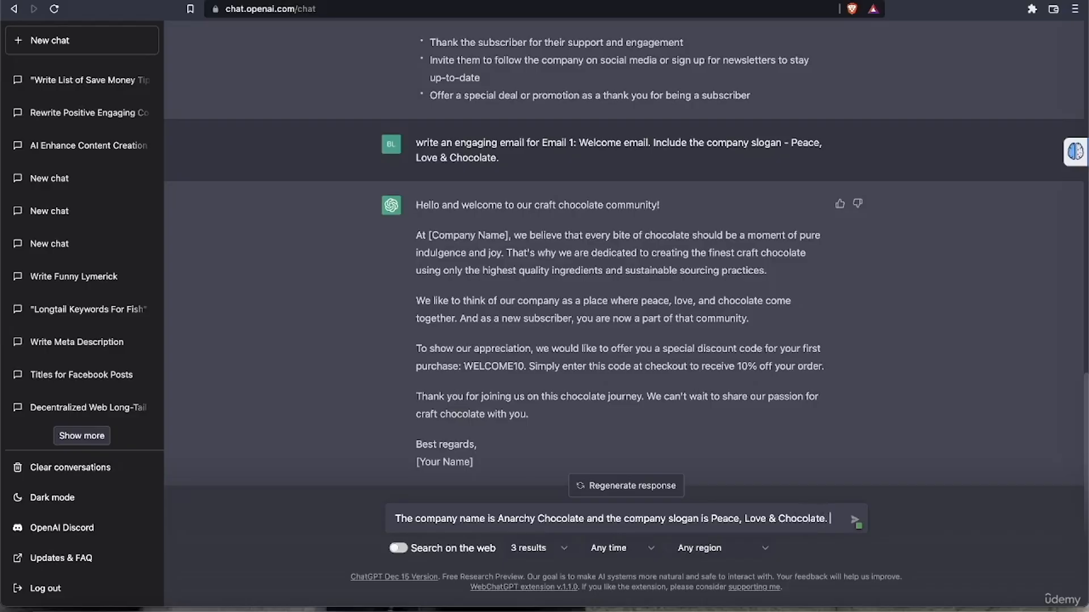
type(". Please ")
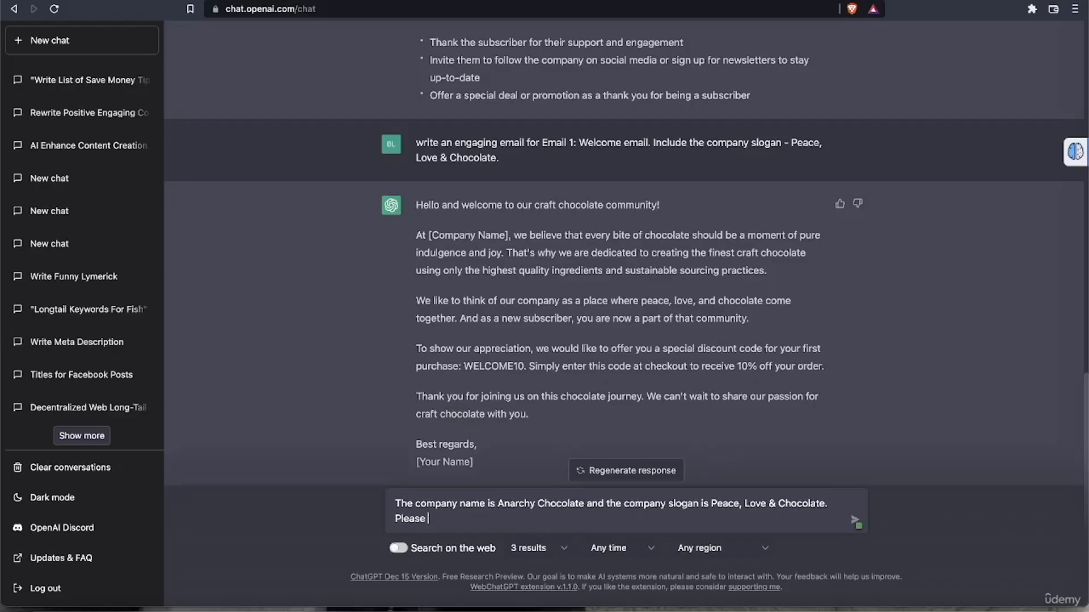
type("wrewrite the email and include")
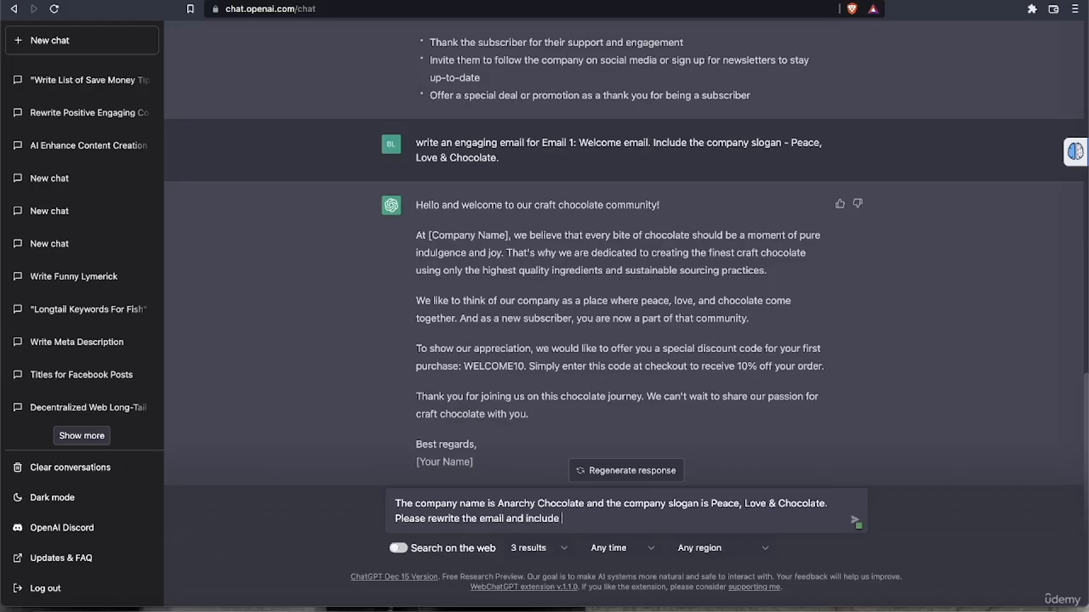
type(" this information.")
key("Return")
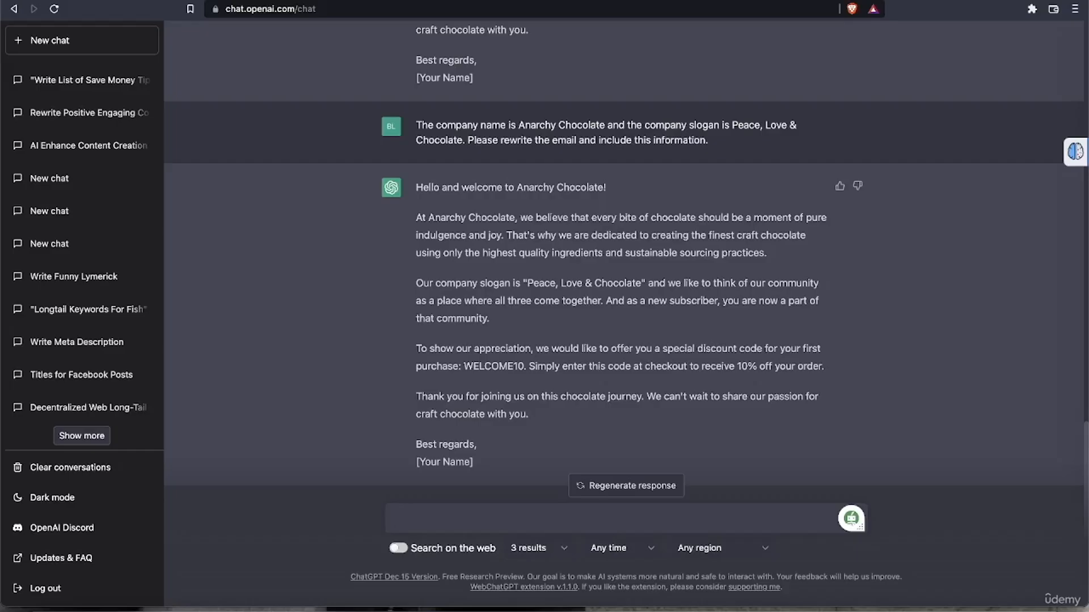
Step: Draft the prompt "What is a captivating subject line" below the rewritten welcome email
left_click(445, 517)
scroll(468, 436, "up", 1)
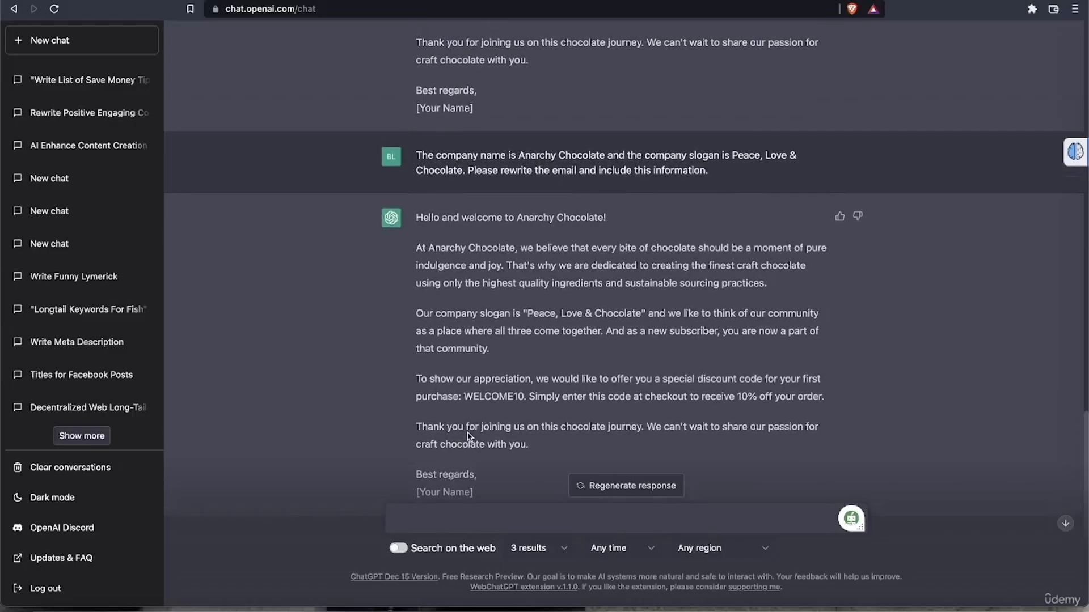
scroll(468, 436, "down", 1)
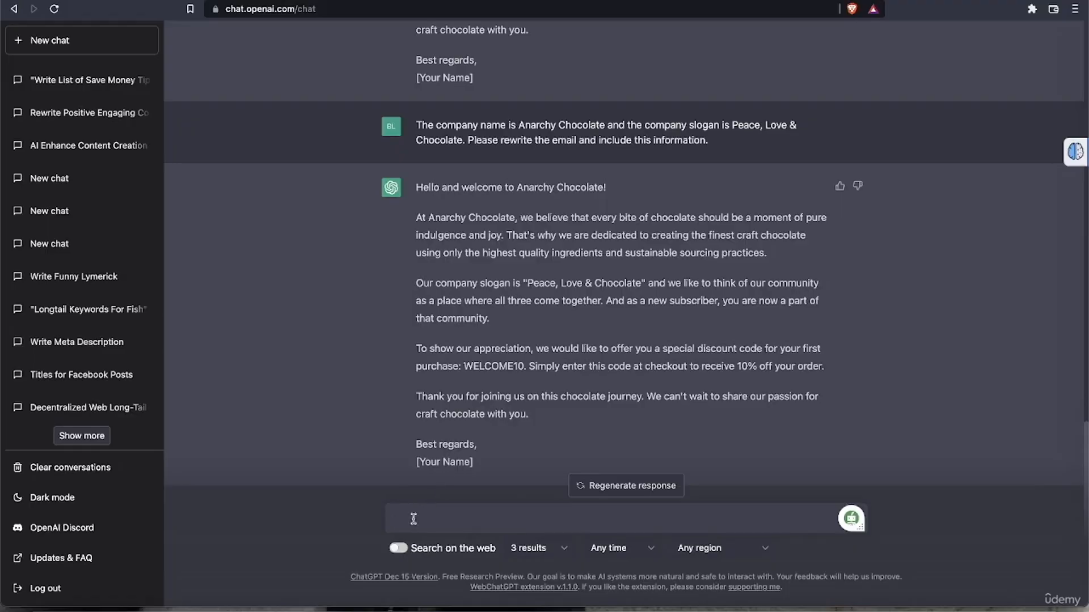
type("What")
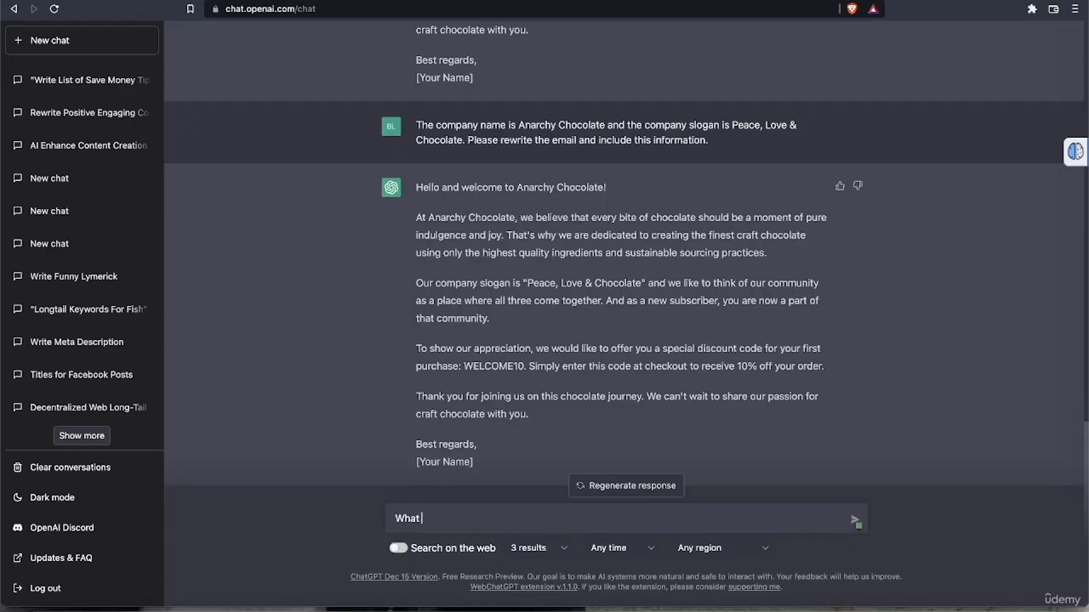
type(" is a great subject line")
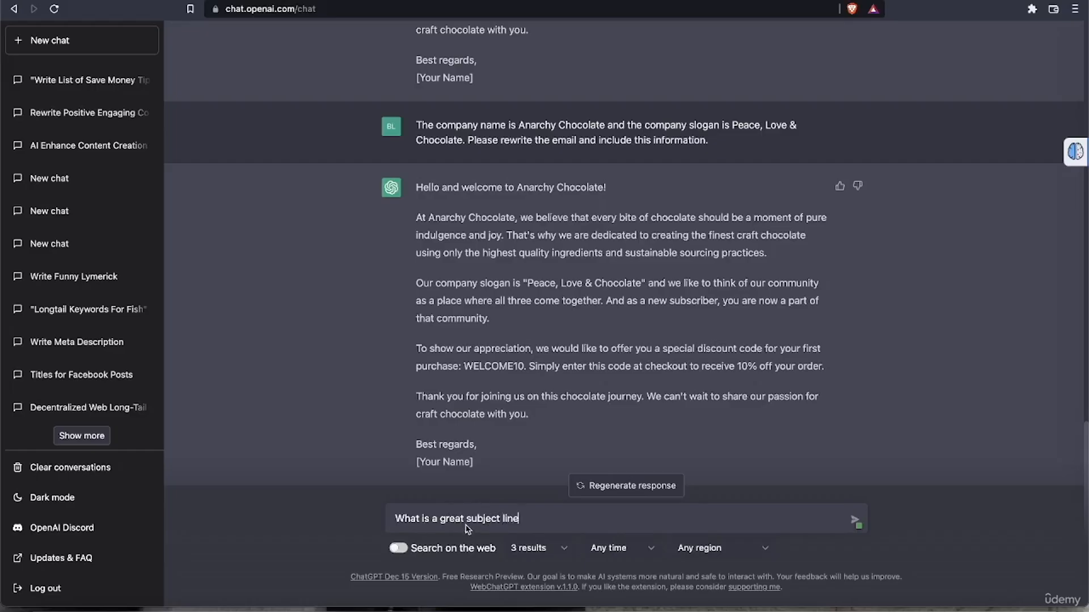
left_click(466, 518)
key("BackSpace")
key("BackSpace")
key("BackSpace")
key("BackSpace")
key("BackSpace")
key("BackSpace")
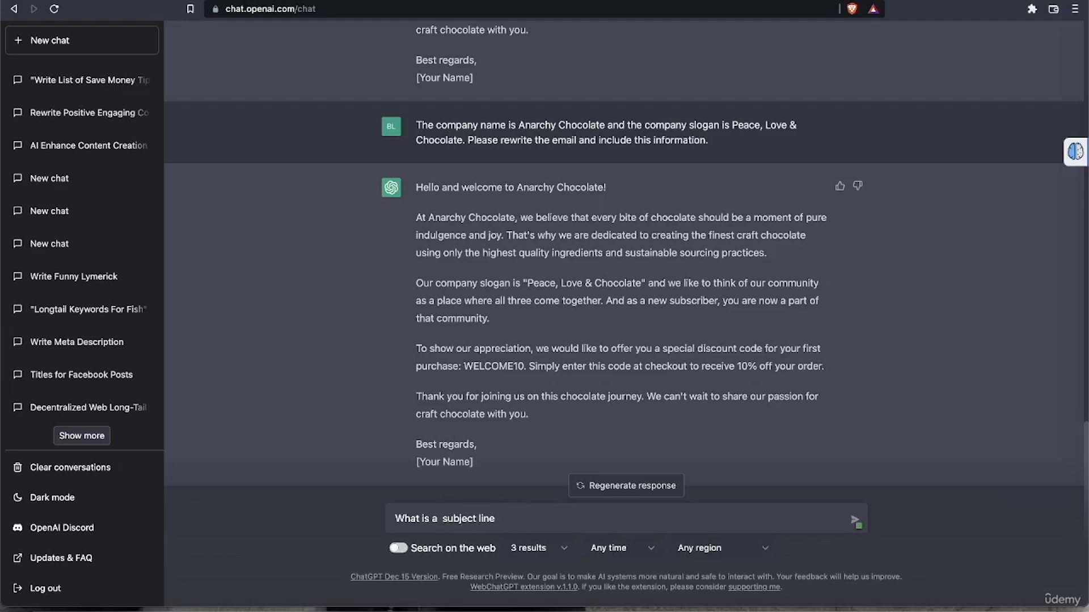
type("captivating")
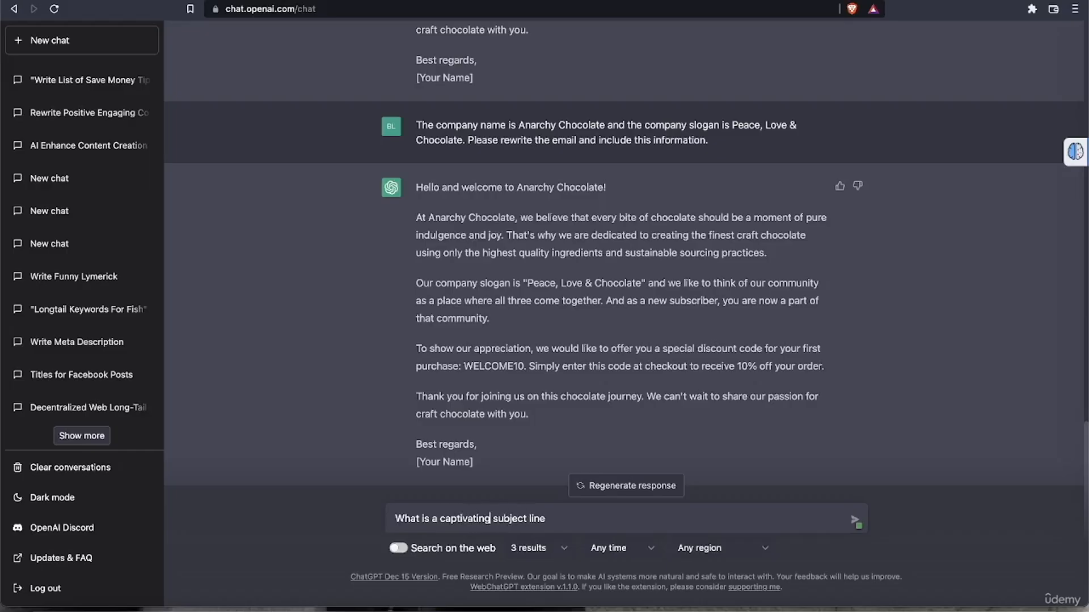
Step: Complete the subject line prompt with "for this email? Please provide 3 examples." and send it
left_click(566, 516)
type("for this email?")
key("BackSpace")
key("BackSpace")
type("? Please provide 3")
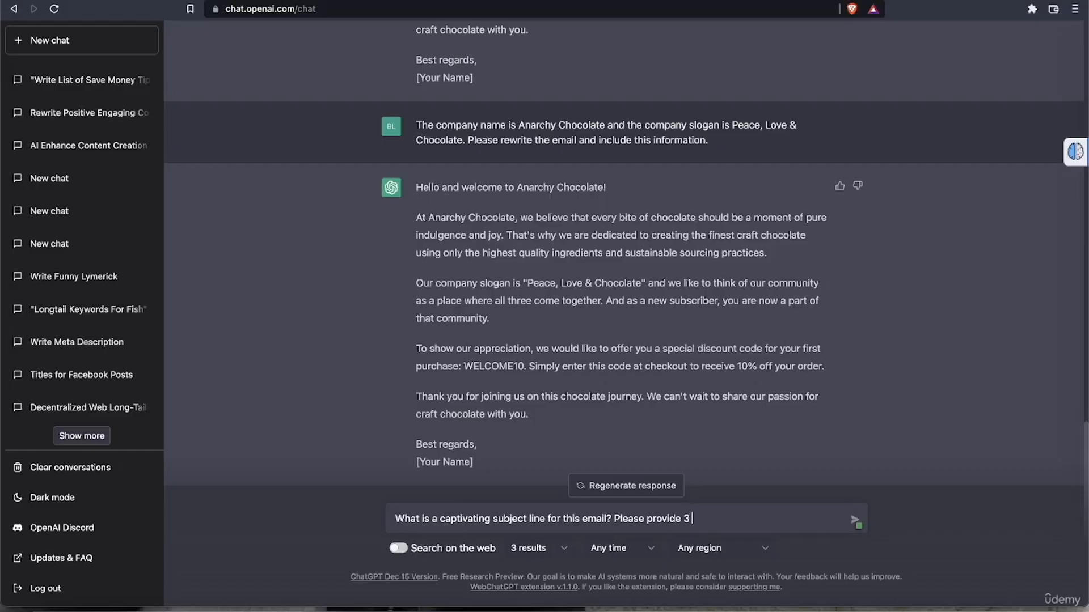
type("examples.")
key("Return")
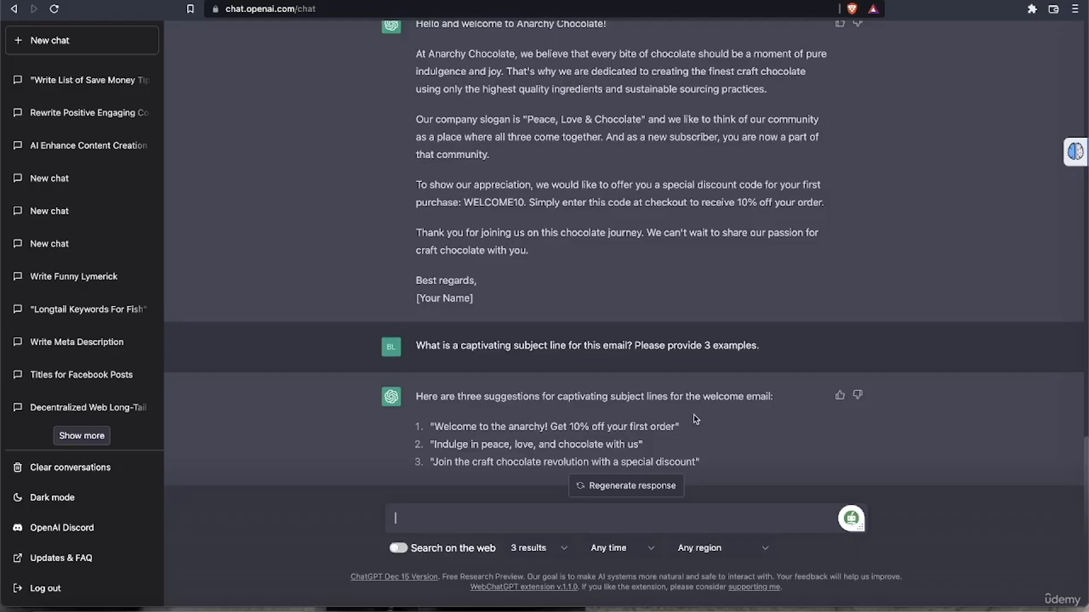
Step: Draft the prompt "analyse the subject line #1 and email structure to ensure that it is delivered to the inbox and not the spam folder"
scroll(665, 194, "up", 1)
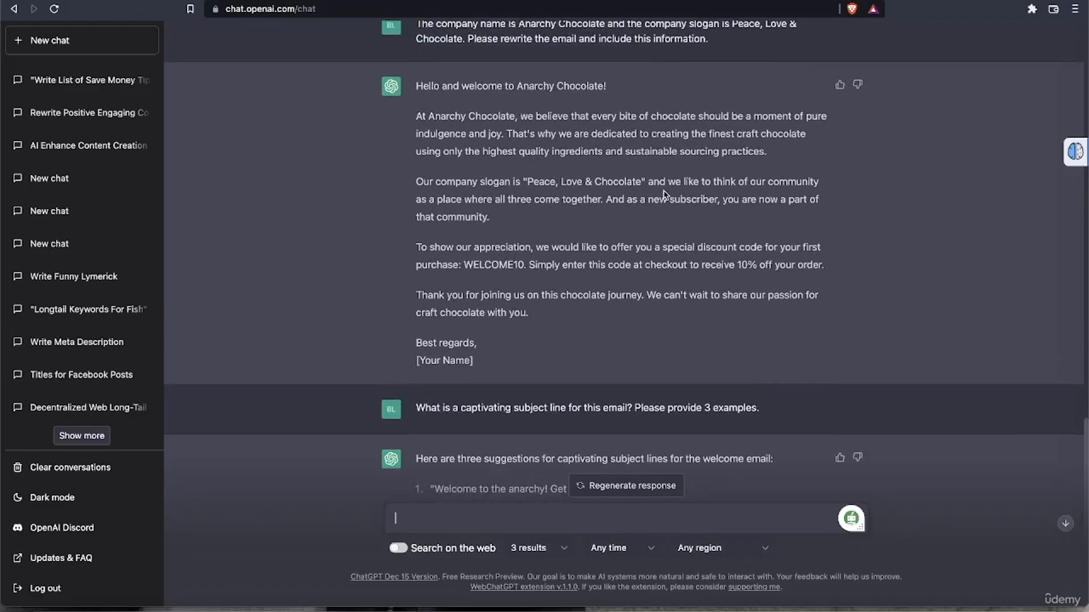
scroll(665, 195, "down", 1)
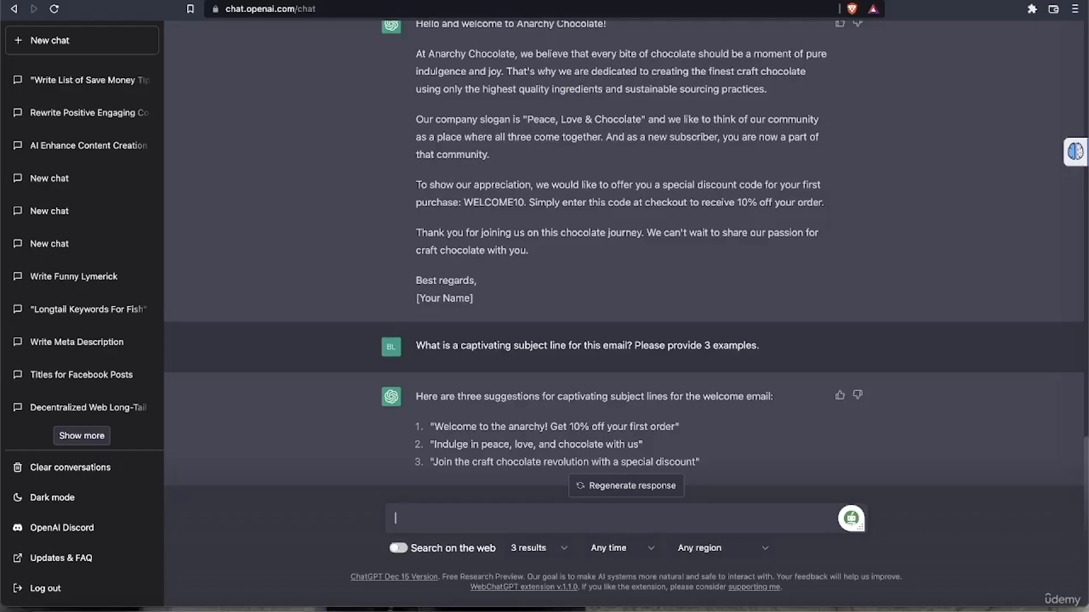
type("analyse the")
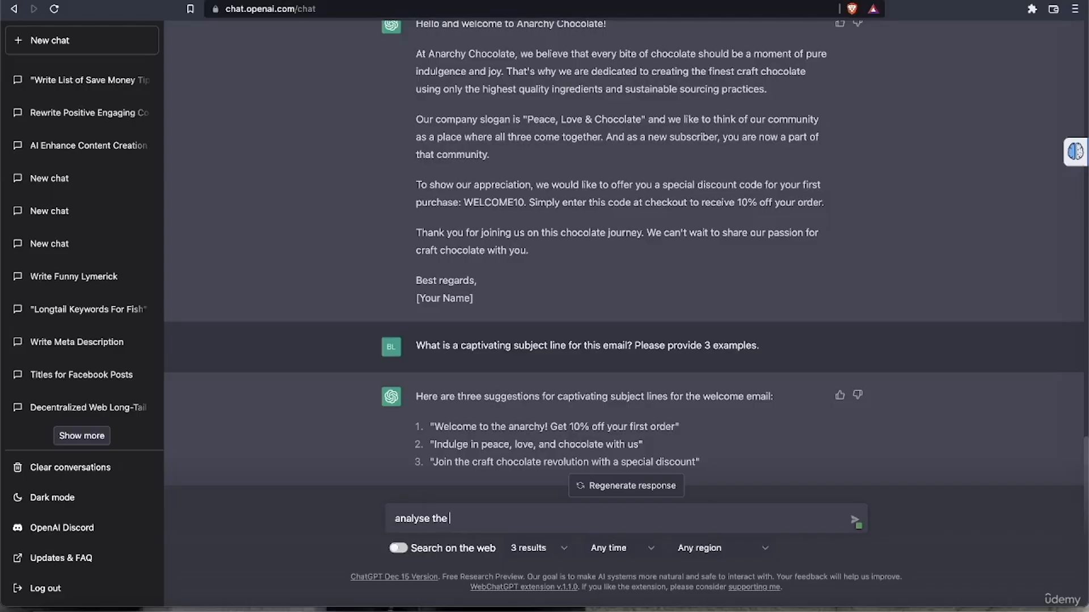
type(" subjectline")
key("BackSpace")
key("BackSpace")
key("BackSpace")
key("BackSpace")
key("BackSpace")
type("line #1 and email")
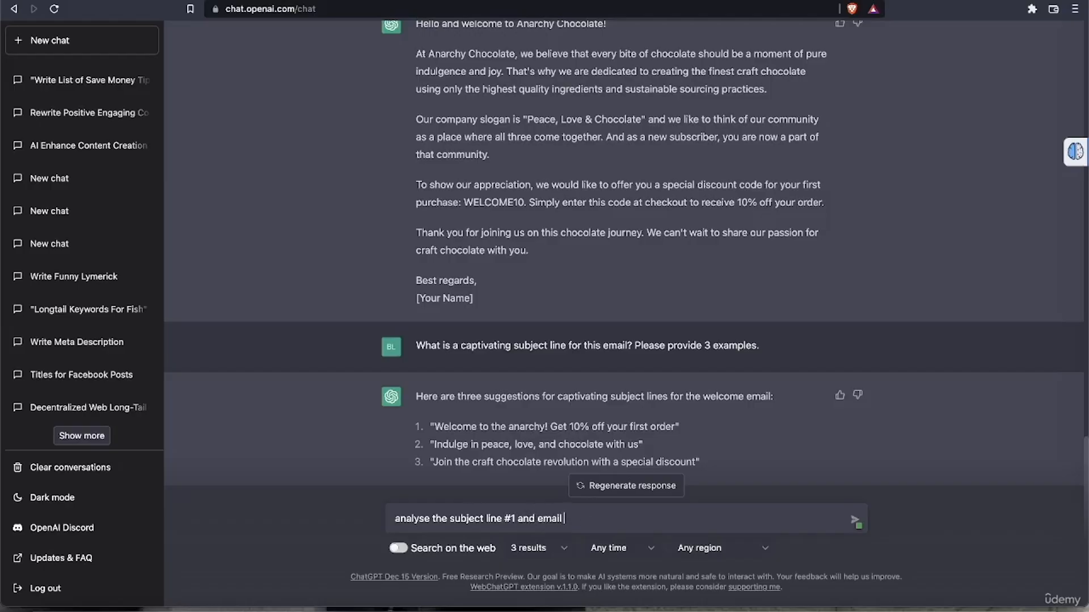
type(" structure to ensure that it is del")
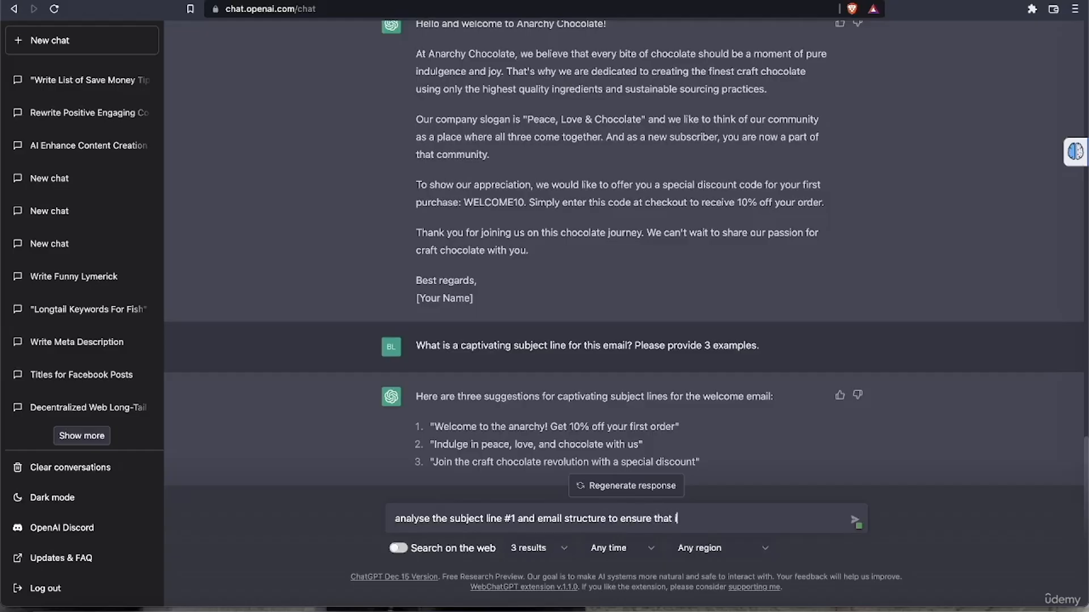
type("ivered to the inbo")
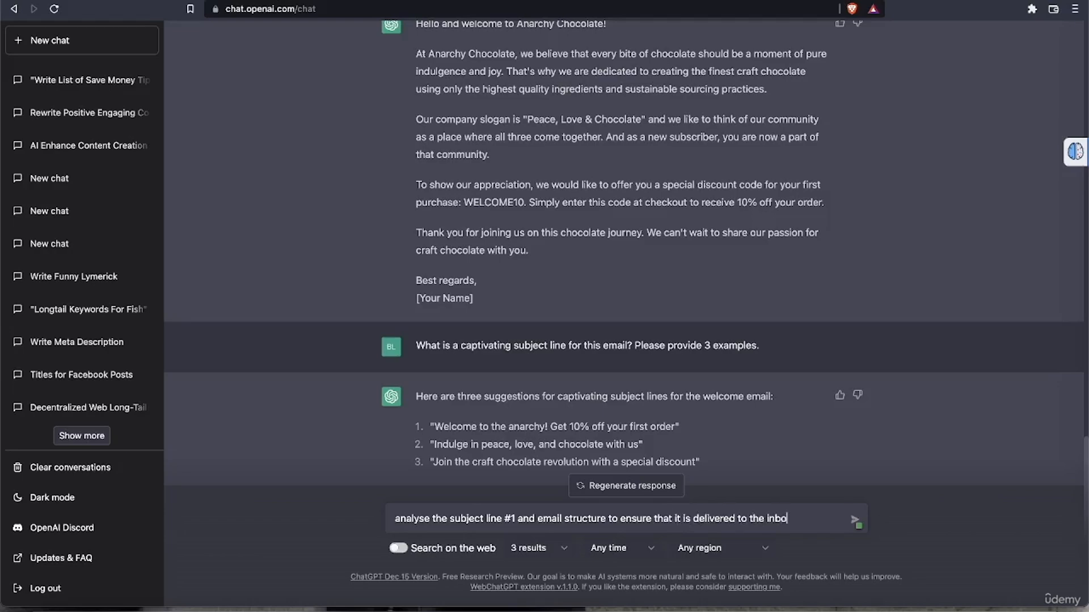
type("x and not the spam folder")
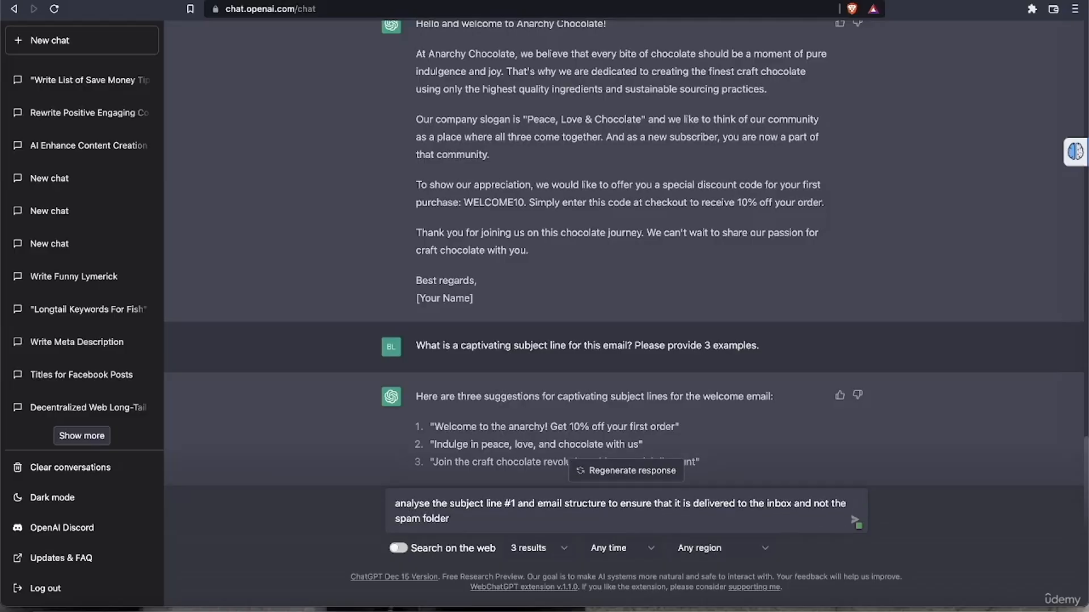
Step: Add a request to rewrite for ultimate engagement to the spam analysis prompt and send it
type(". Reqrite")
key("BackSpace")
key("BackSpace")
key("BackSpace")
key("BackSpace")
key("BackSpace")
type("write s")
key("BackSpace")
type("for untimate")
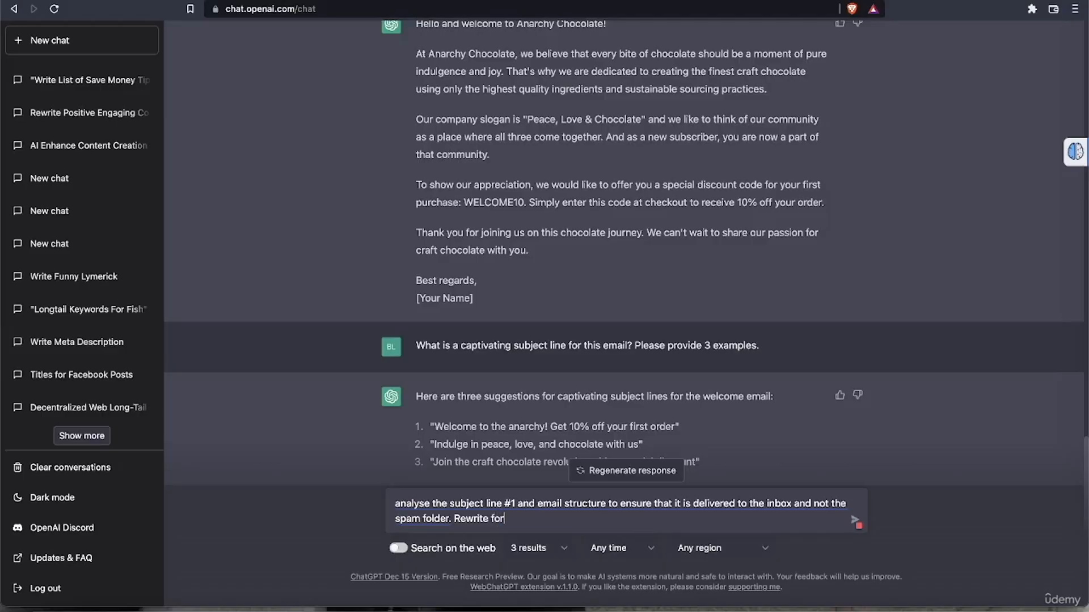
key("BackSpace")
key("BackSpace")
key("BackSpace")
key("BackSpace")
key("BackSpace")
type("imate engagement")
left_click(533, 519)
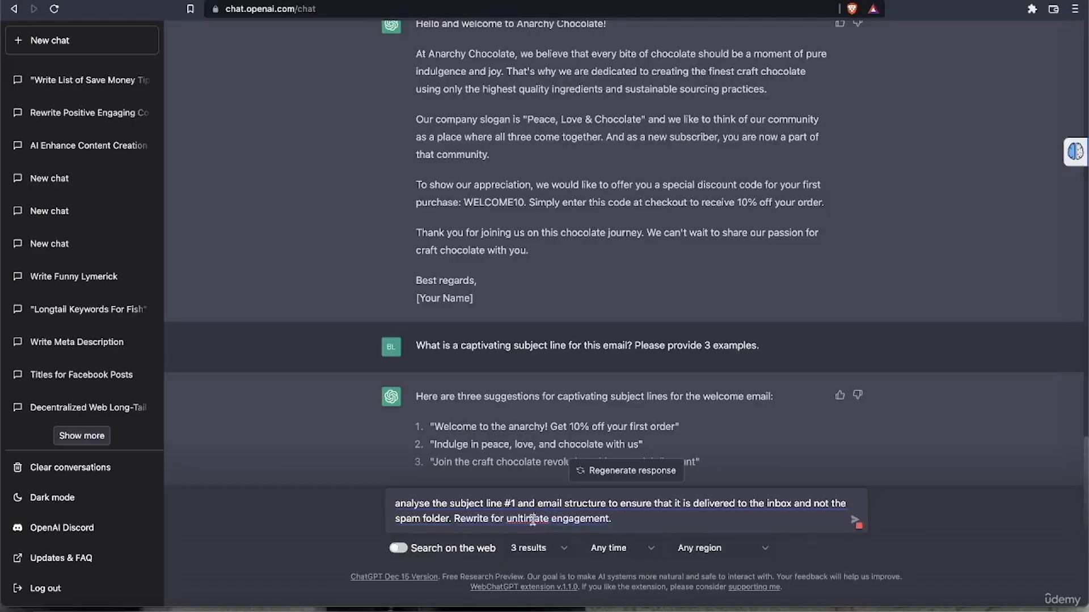
left_click(614, 519)
key("Return")
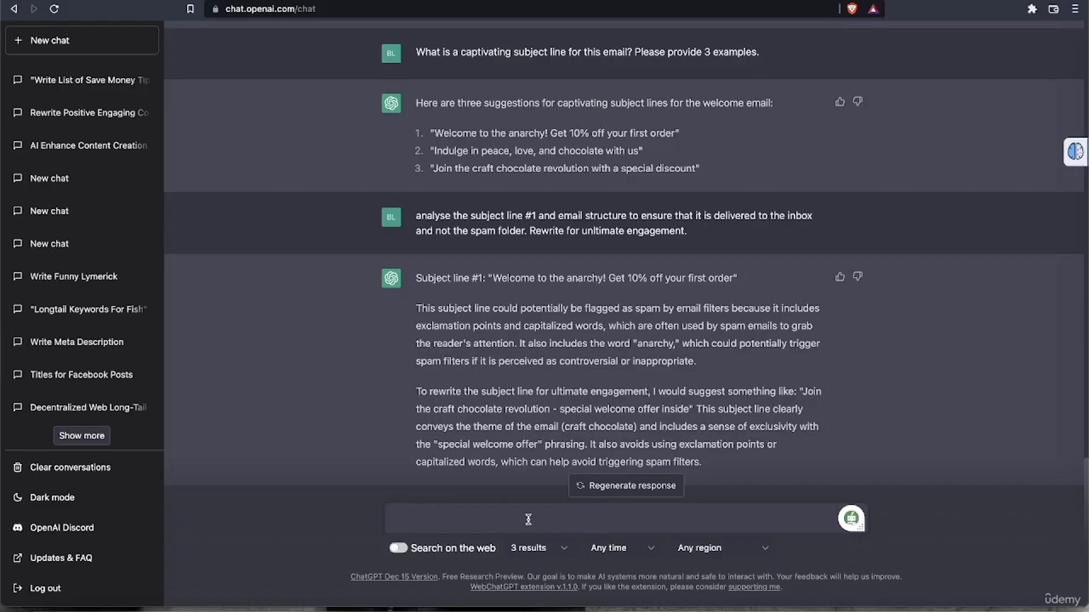
Step: Send the follow-up prompt "now rewrite our email accordingly."
type("no")
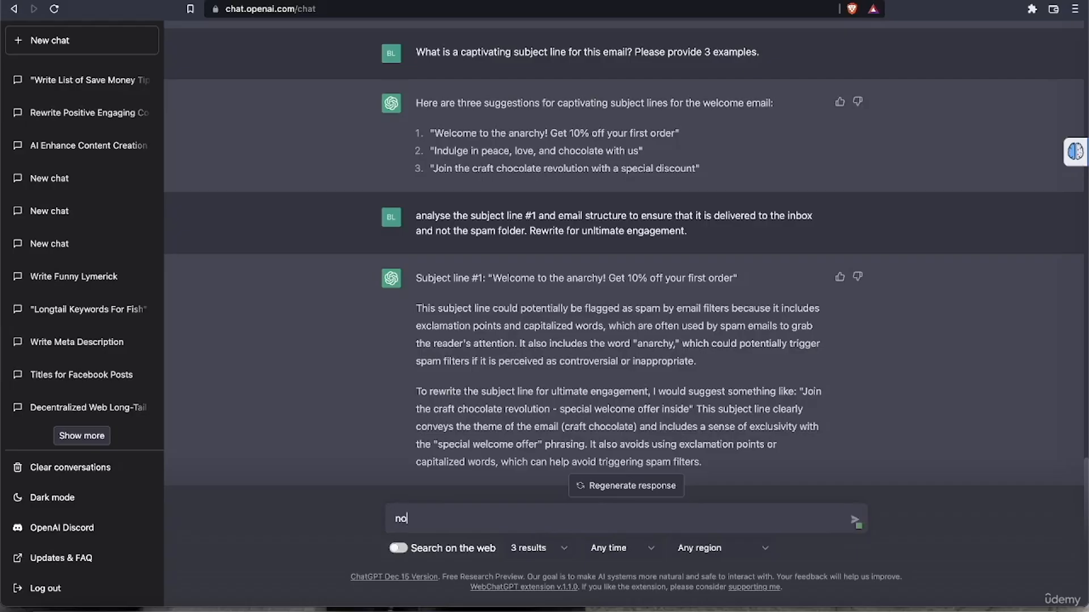
type("w rewrite our email ")
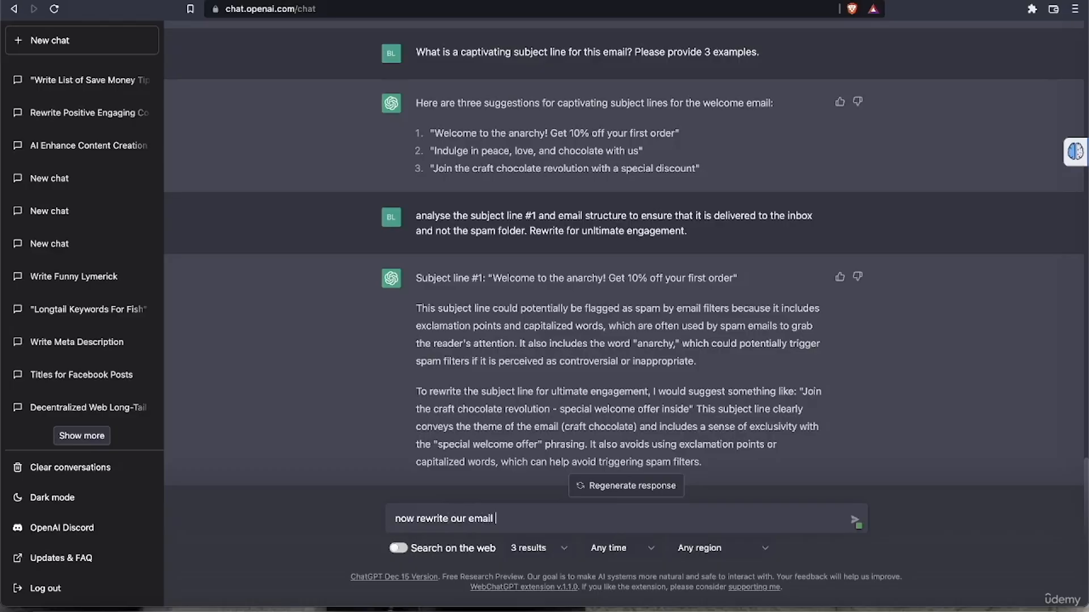
type("accordingly.")
key("Return")
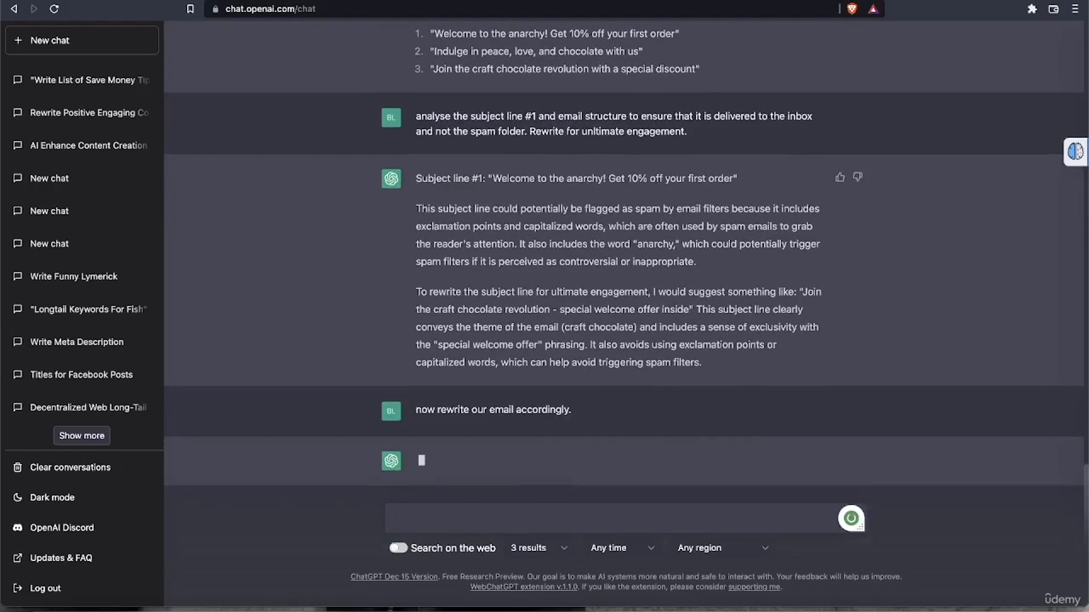
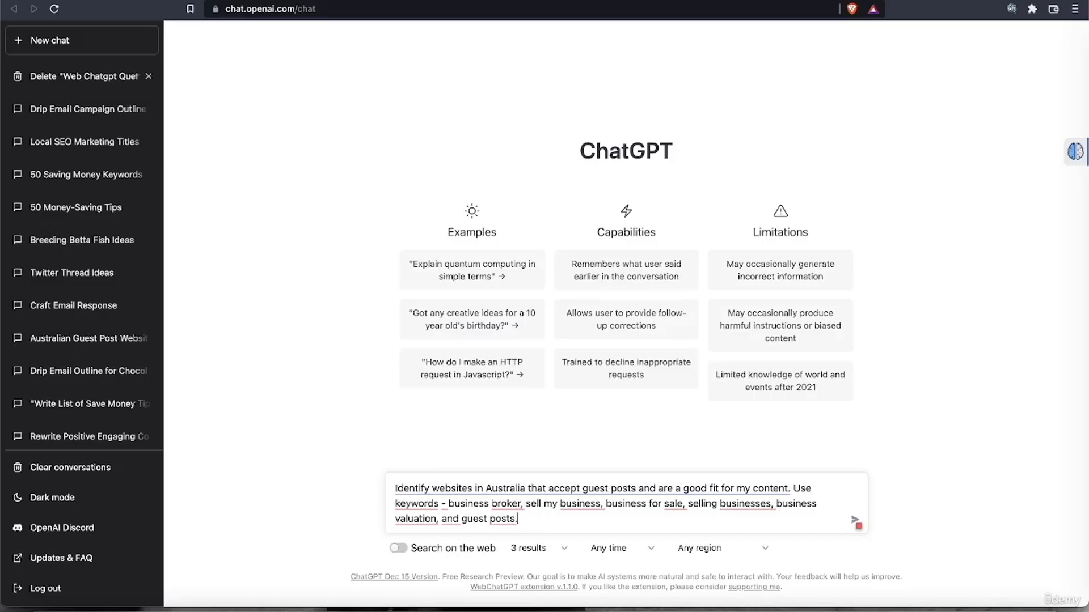
Step: Send the prepared prompt asking for Australian websites that accept guest posts, based on the business broker and business sale keywords
key("Return")
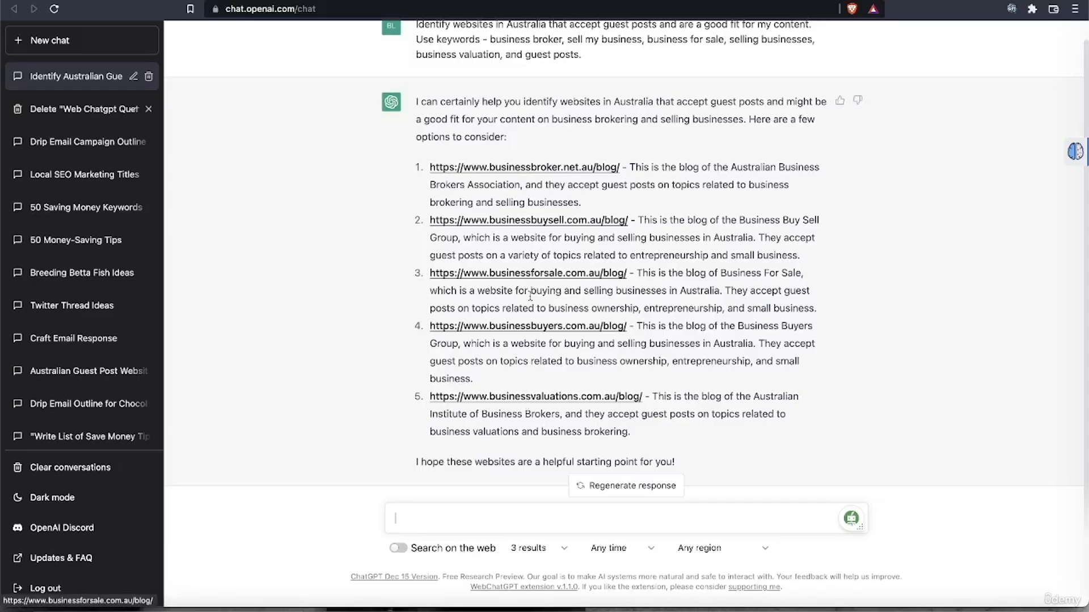
Step: Check the suggested businessvaluations.com.au and businessbuyers.com.au blog links, closing each page to return to the chat
left_click(517, 398)
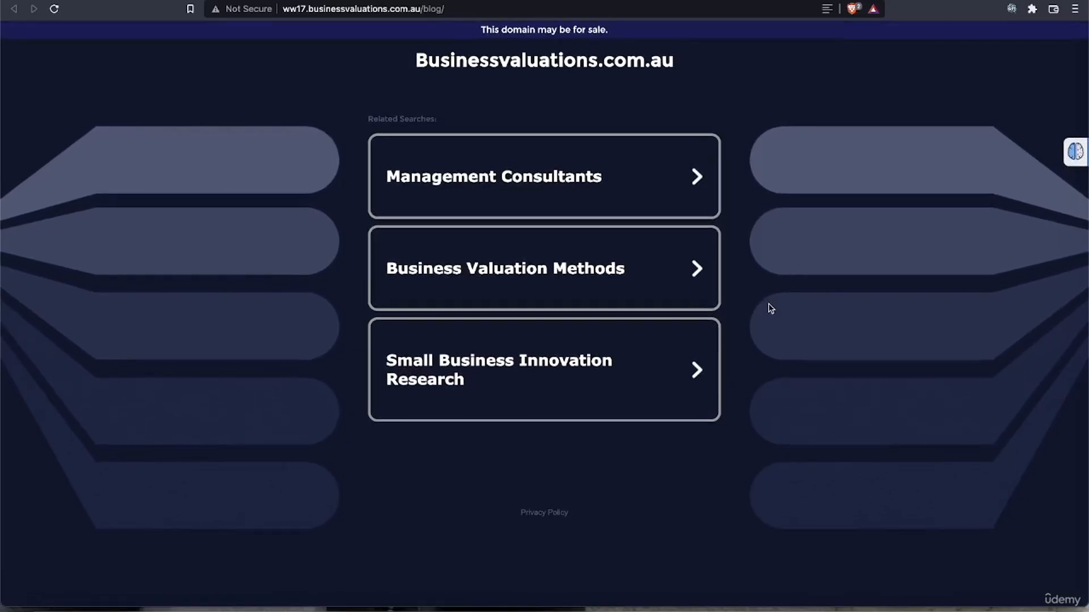
left_click(511, 1)
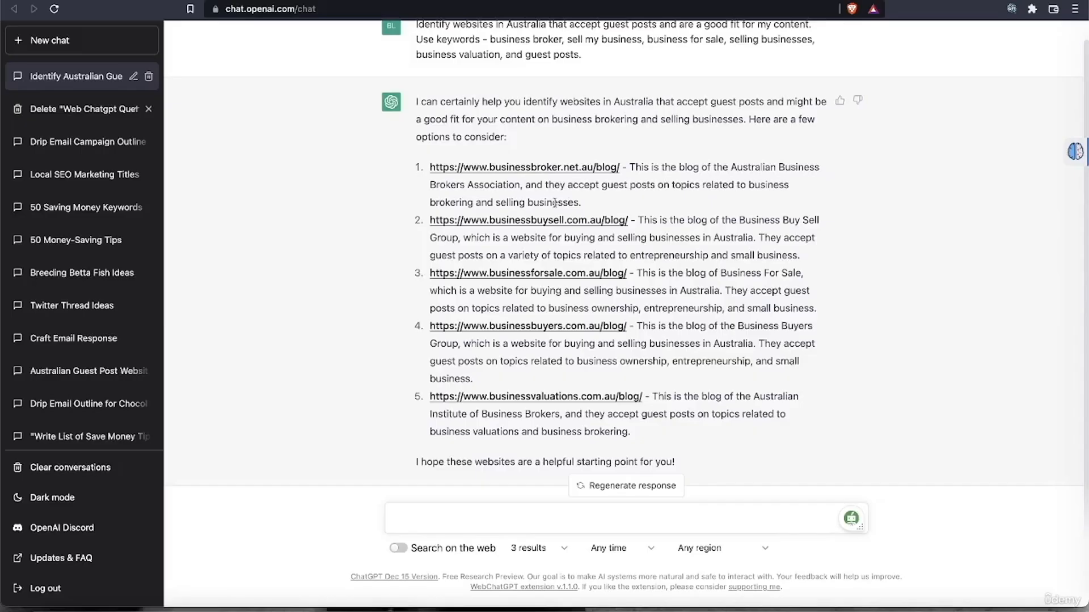
left_click(546, 332)
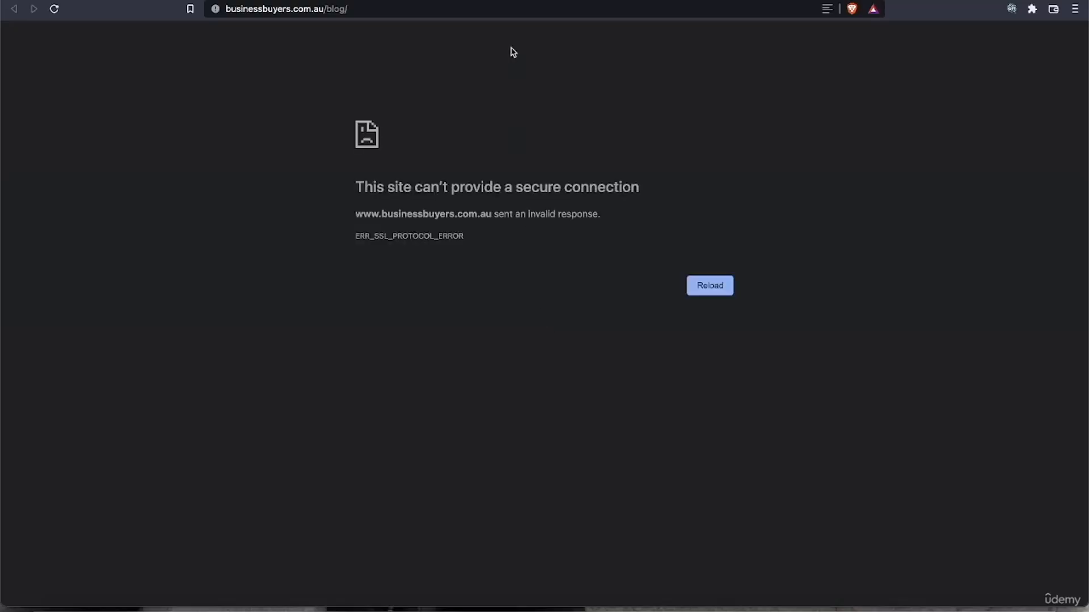
key("super+w")
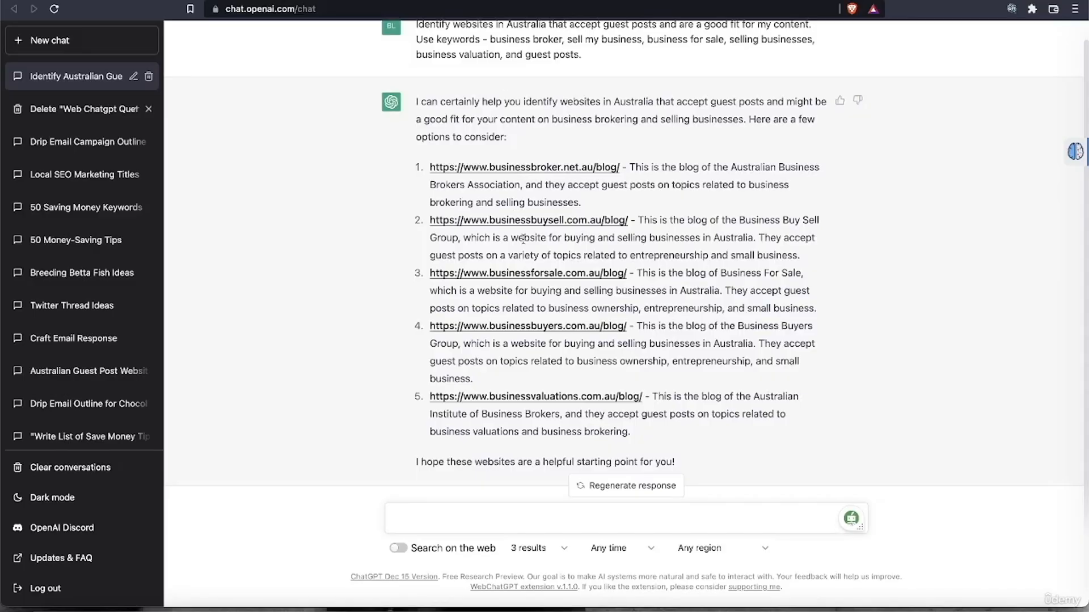
Step: Open the suggested businessforsale.com.au blog, browse its business advice articles and open "Franchise VS Business Opportunity: Which Is Right For You?"
left_click(530, 272)
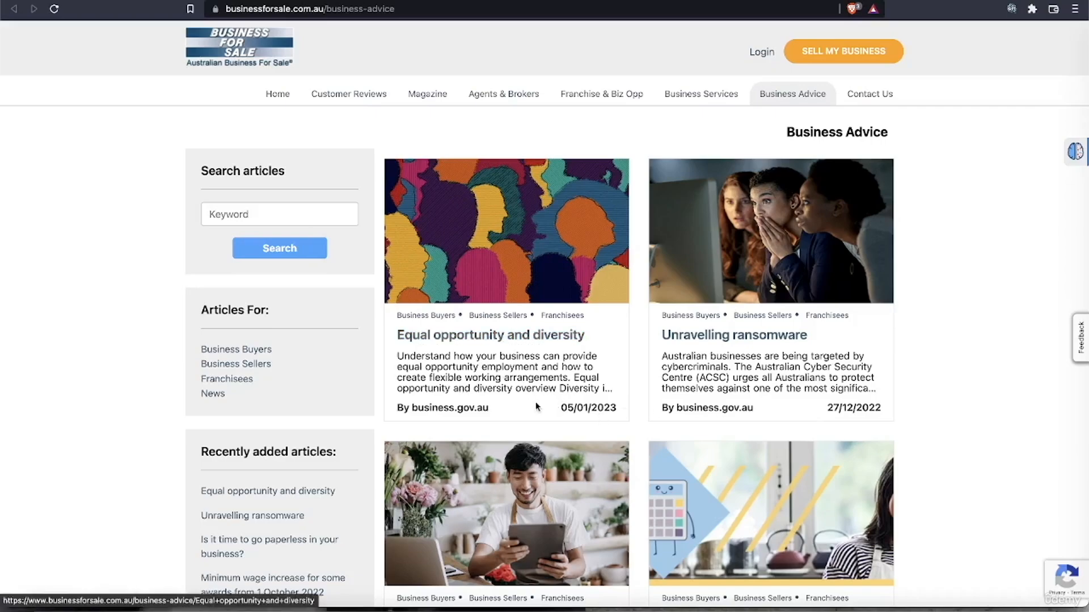
scroll(535, 403, "down", 3)
scroll(625, 403, "down", 2)
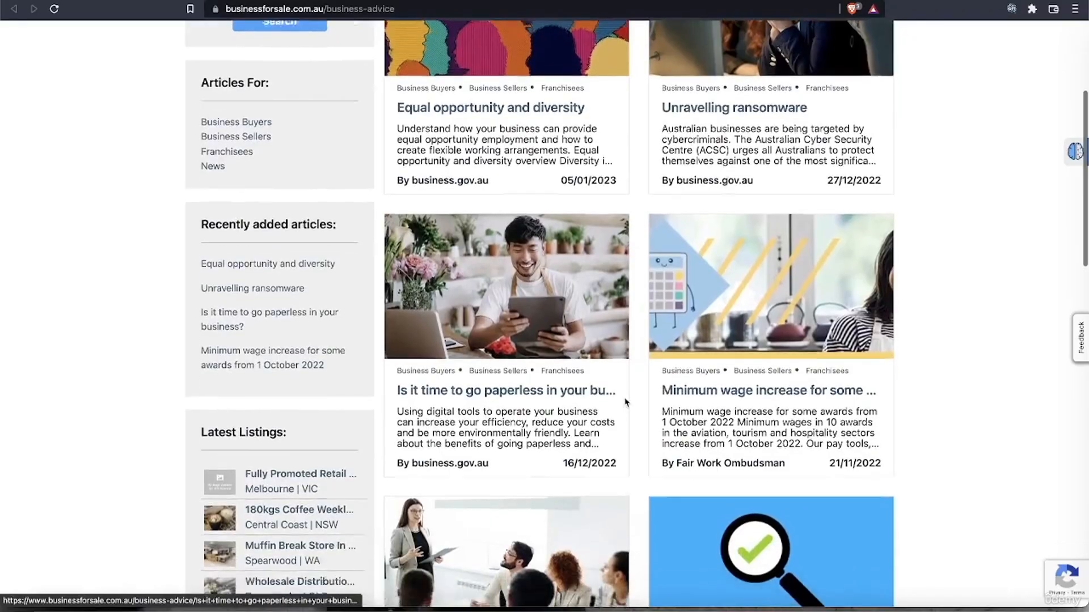
scroll(626, 403, "up", 5)
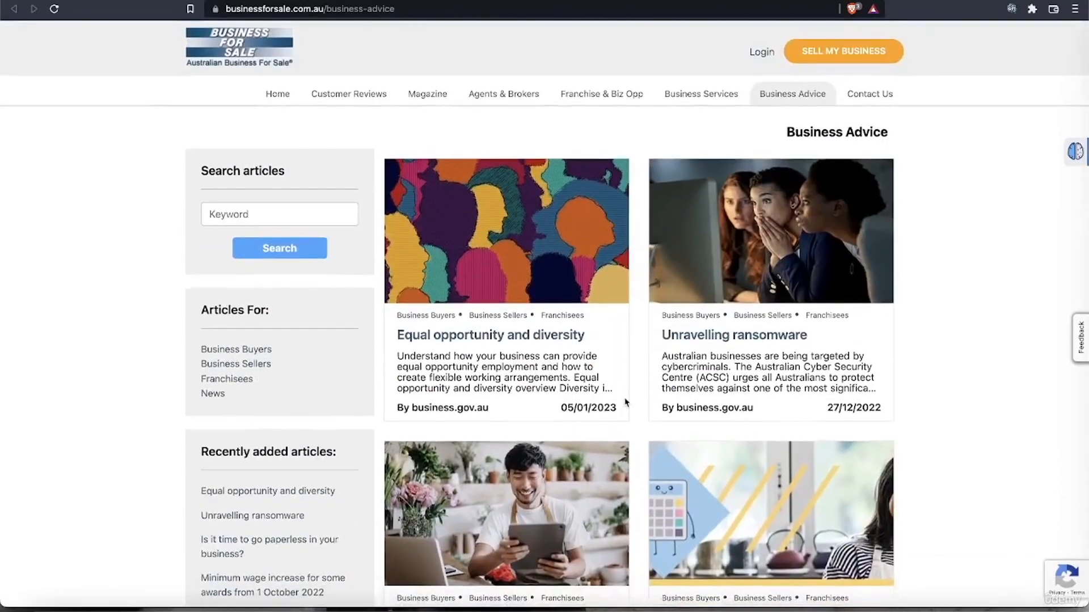
scroll(626, 403, "down", 6)
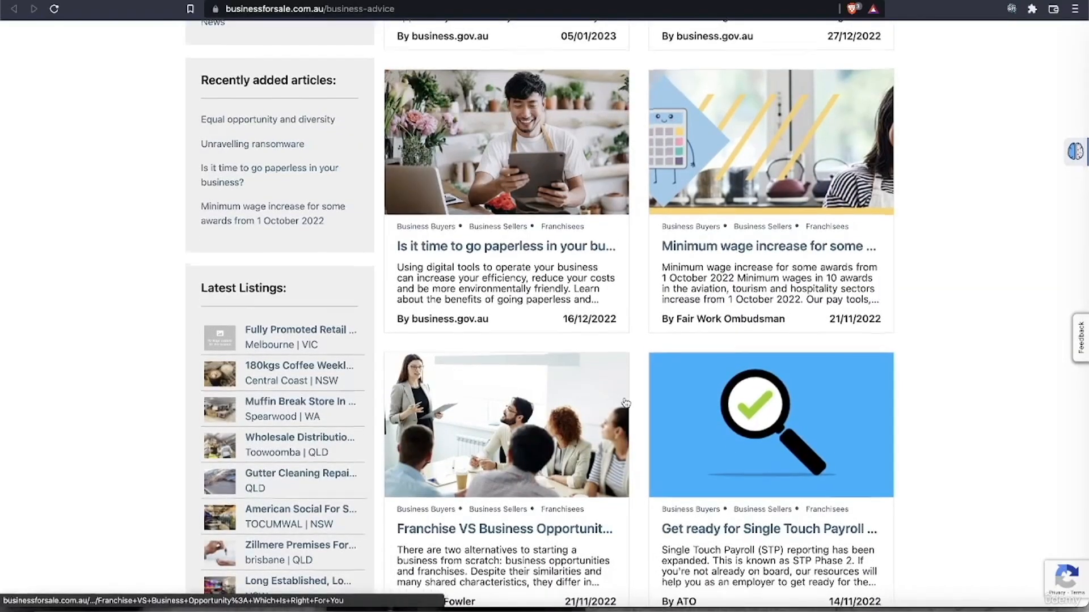
scroll(626, 403, "down", 1)
scroll(625, 404, "down", 2)
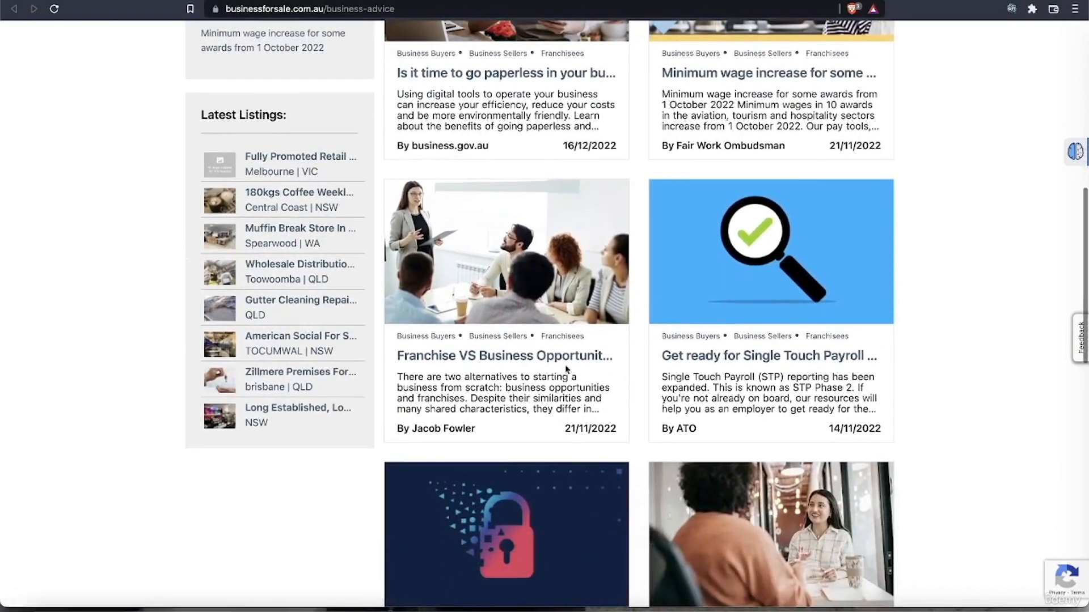
left_click(545, 360)
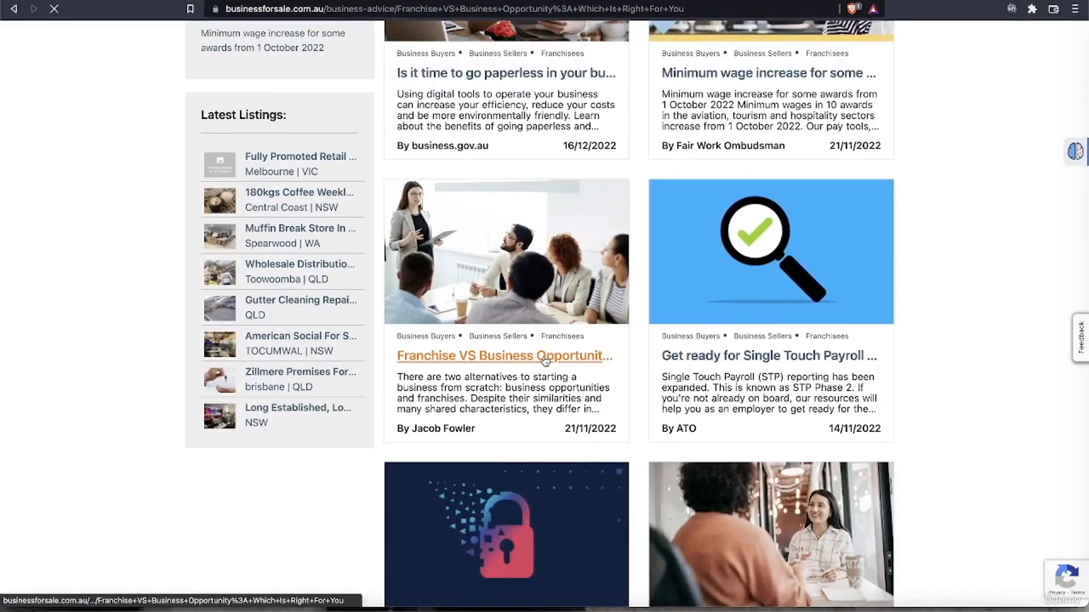
Step: Skim the whole franchise versus business opportunity article, from its introduction to the closing contact paragraph
scroll(589, 393, "down", 1)
scroll(590, 393, "down", 8)
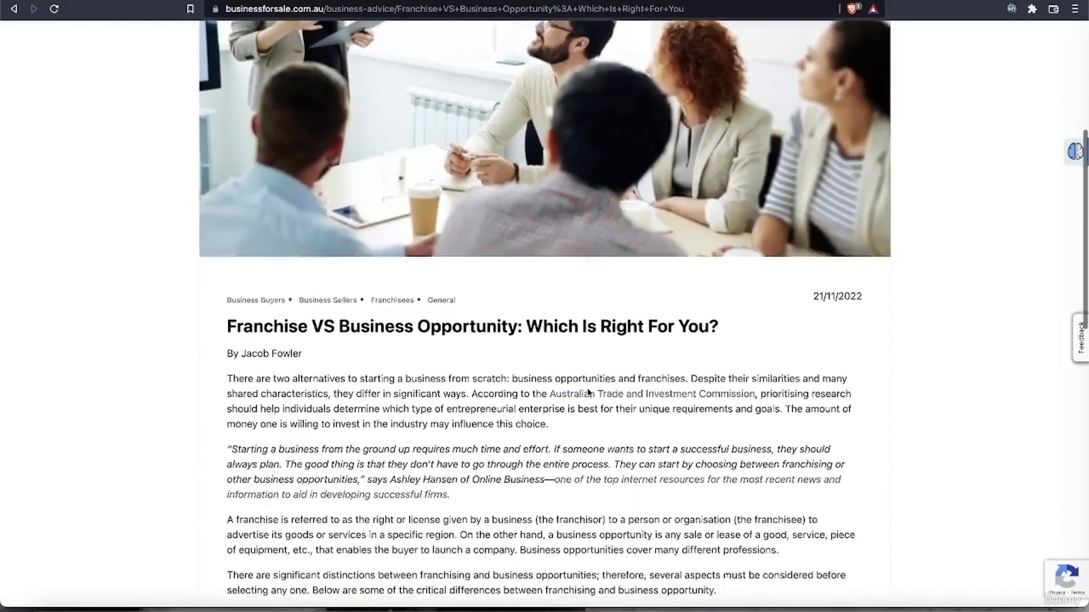
scroll(588, 389, "down", 9)
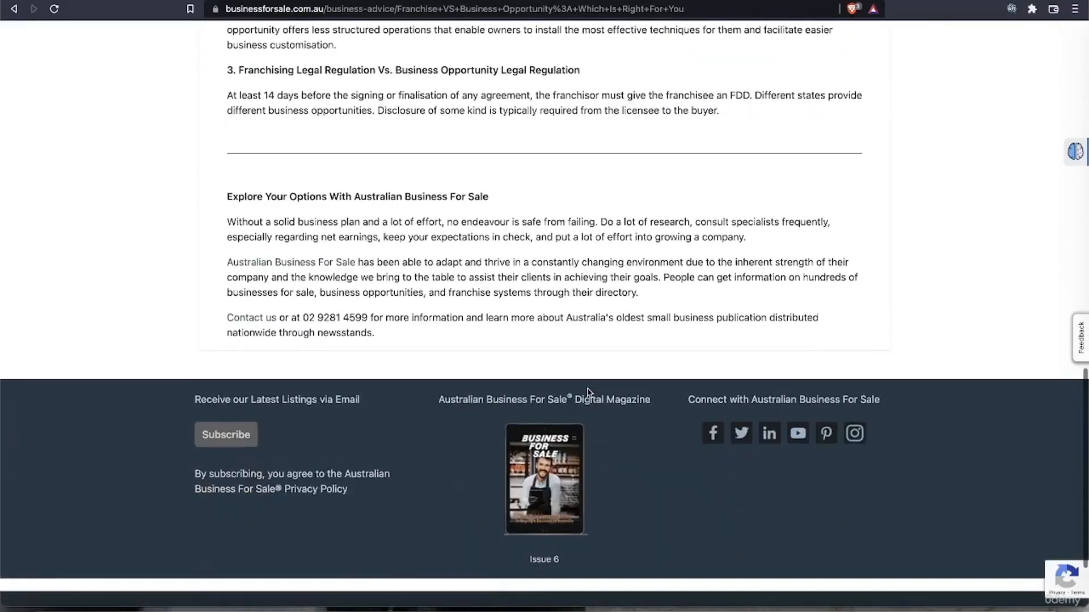
scroll(589, 391, "up", 3)
scroll(589, 392, "up", 8)
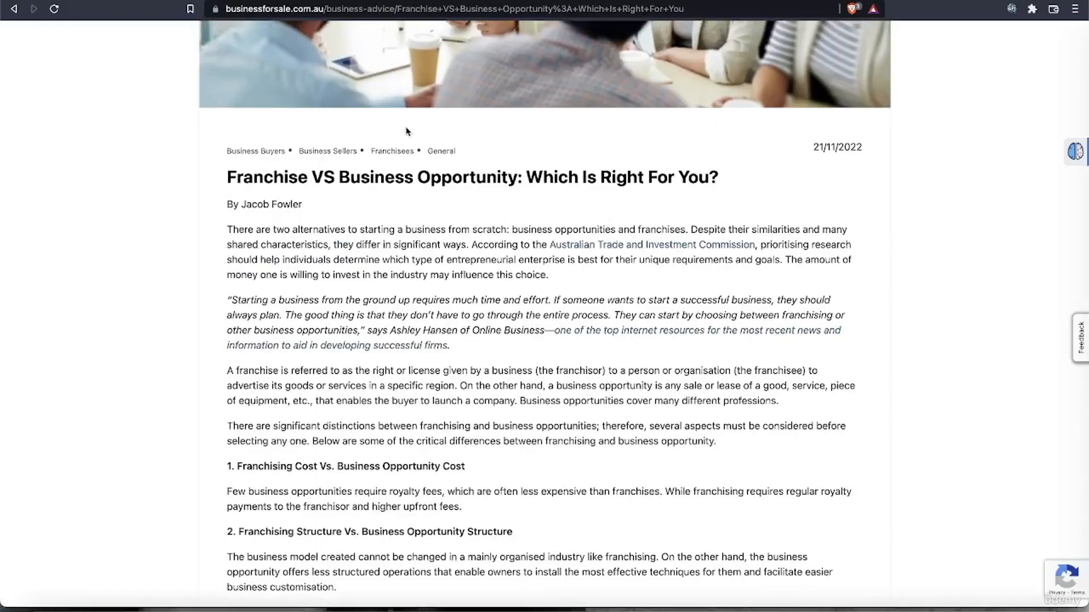
scroll(267, 197, "up", 8)
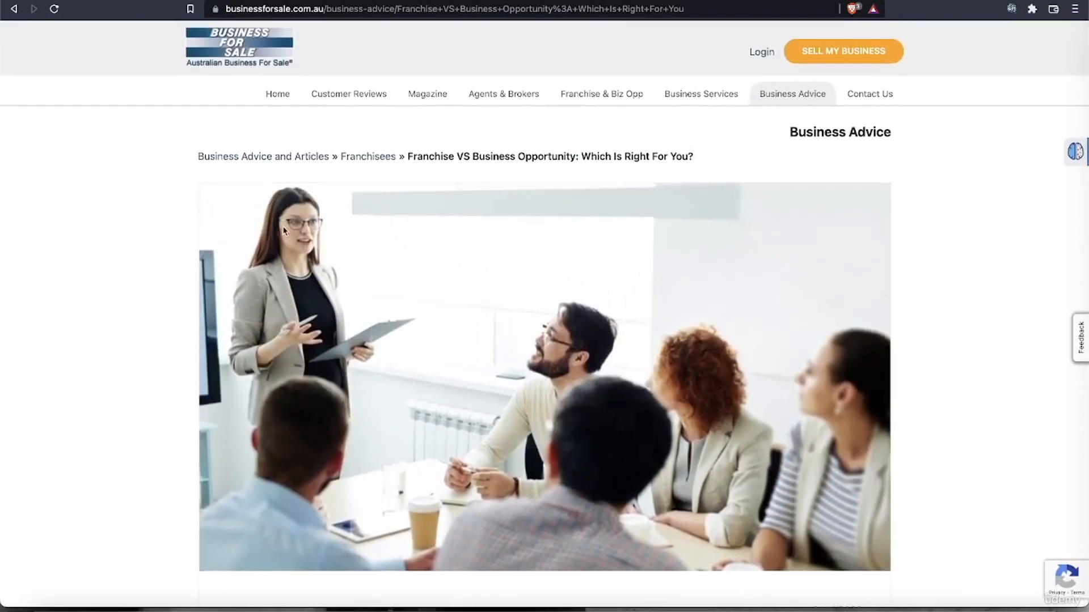
Step: Check the site's Contact Us page for enquiry options and return to the franchise article
left_click(860, 94)
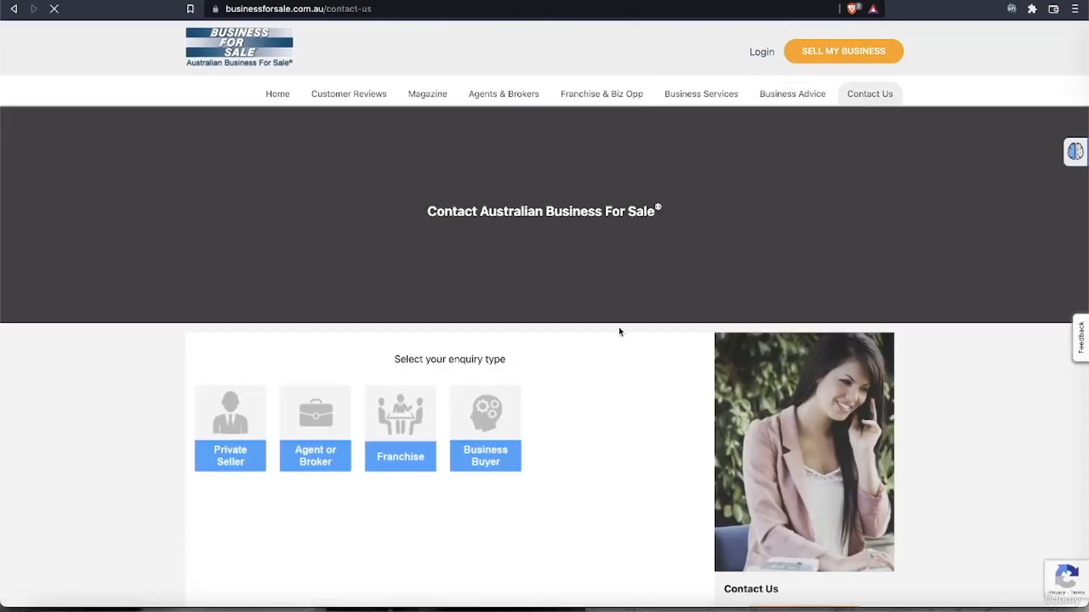
scroll(620, 331, "down", 5)
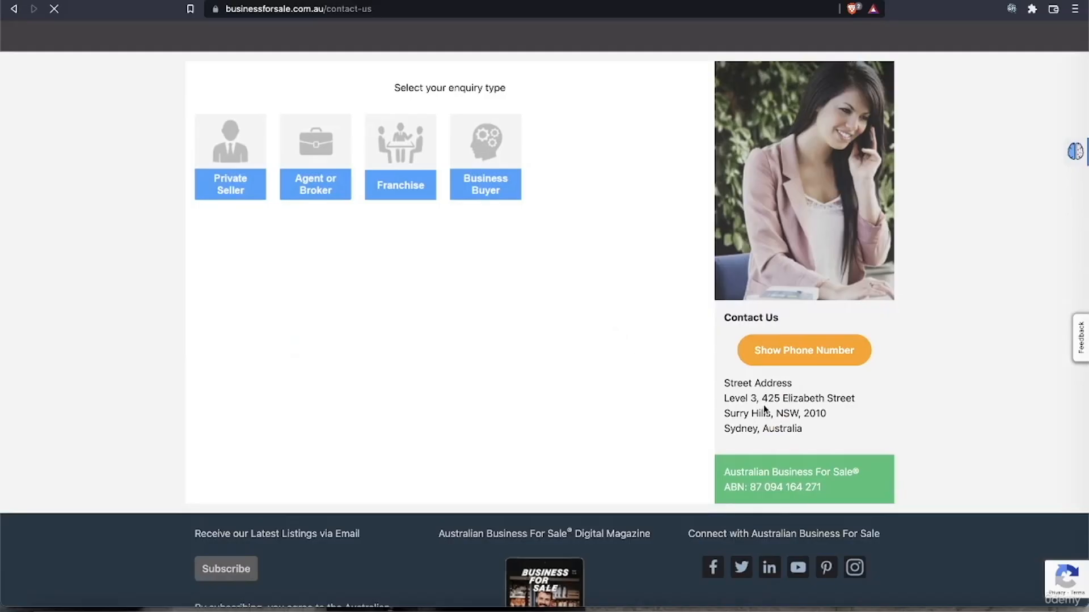
scroll(764, 410, "up", 5)
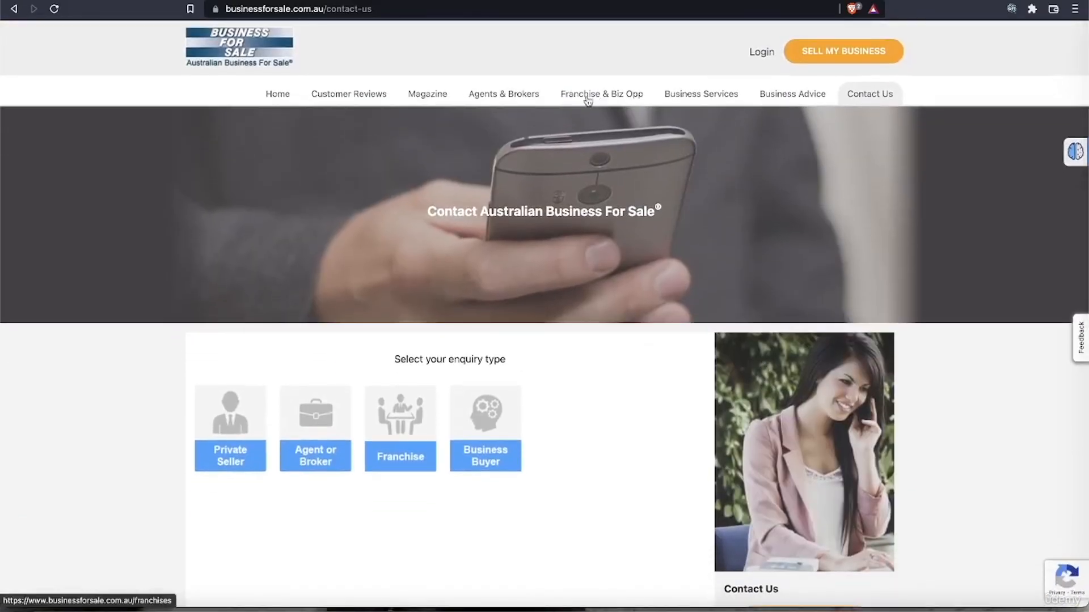
left_click(14, 9)
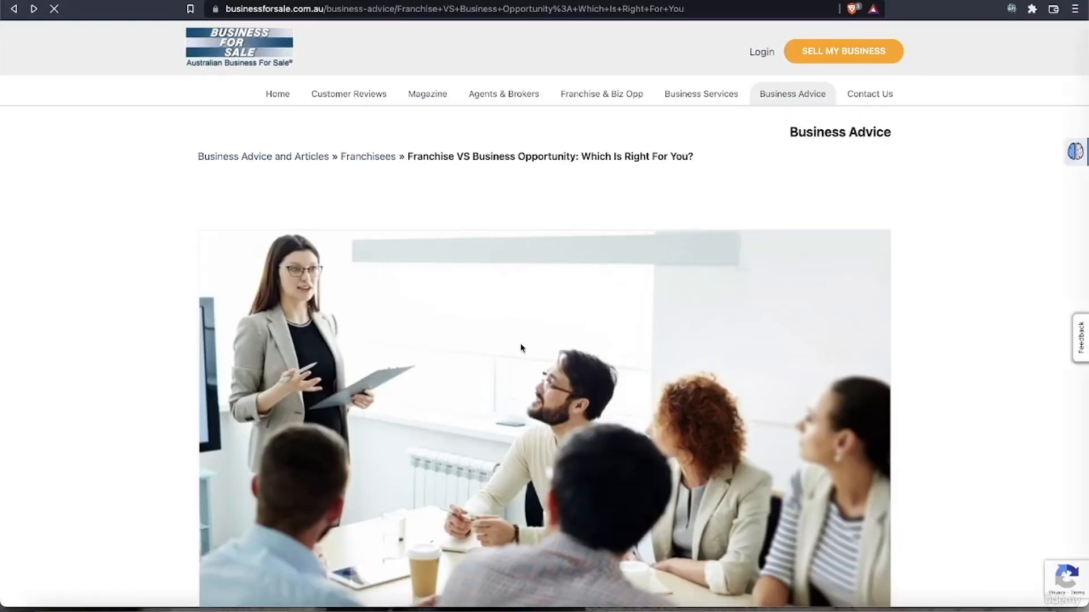
Step: Copy the article's full text from its title to the closing contact paragraph and switch back to the ChatGPT chat
scroll(521, 347, "down", 10)
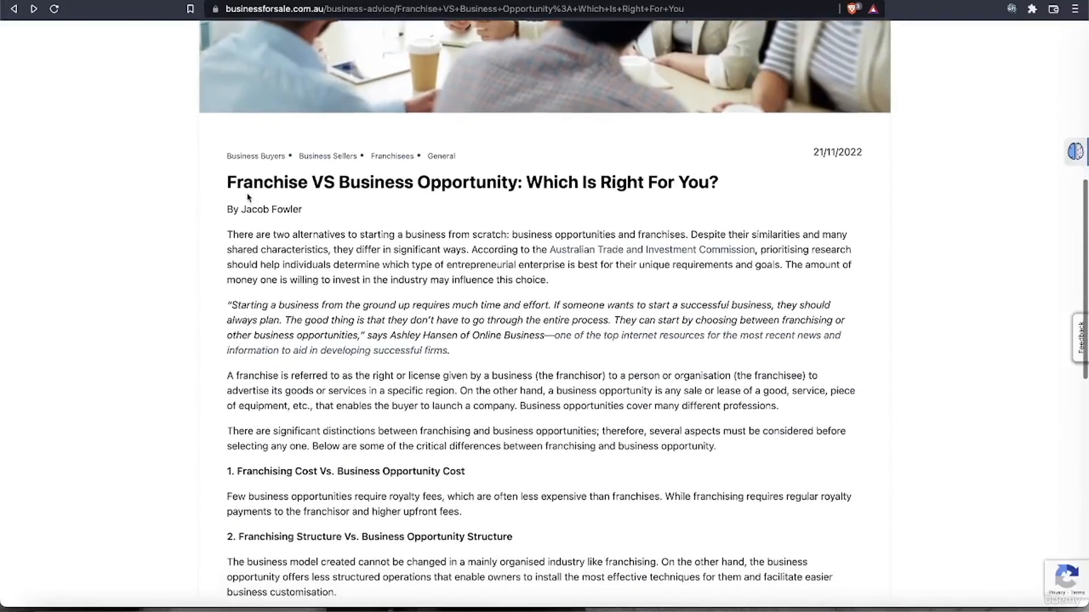
left_click_drag(228, 181, 382, 531)
scroll(294, 470, "down", 1)
scroll(294, 511, "down", 1)
scroll(309, 458, "down", 2)
scroll(314, 433, "down", 2)
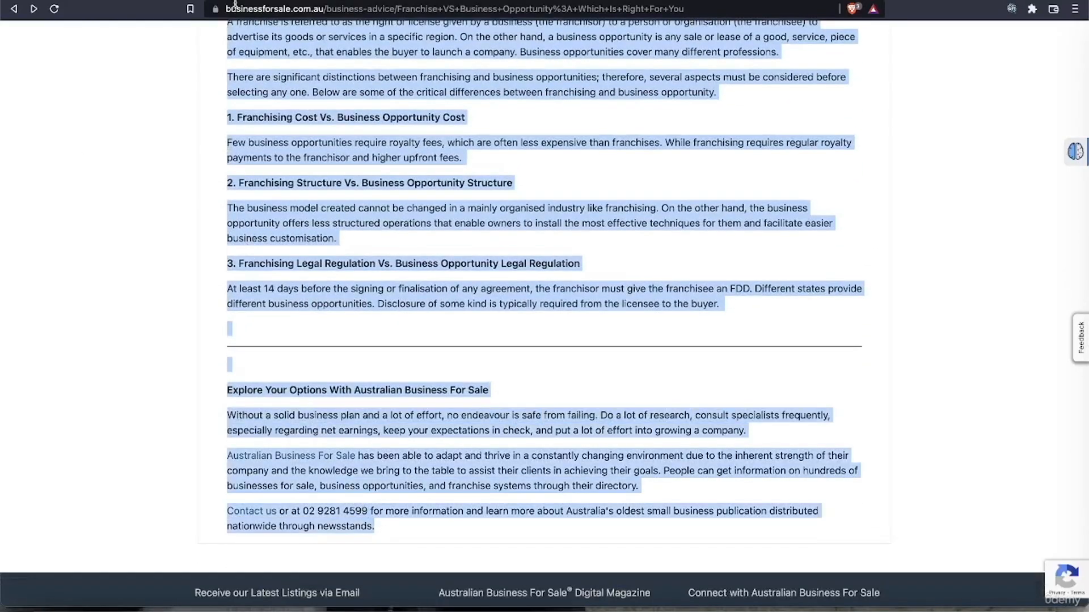
left_click(340, 0)
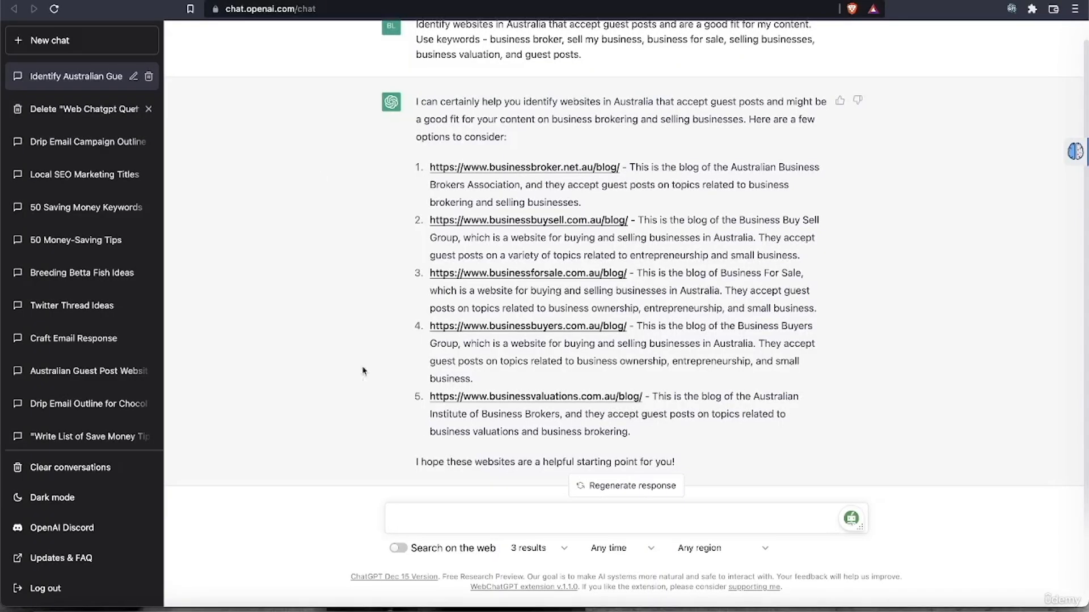
Step: Write the prompt "Summarise the main points from this article" and paste the copied article after it
left_click(413, 516)
type("Summarise t")
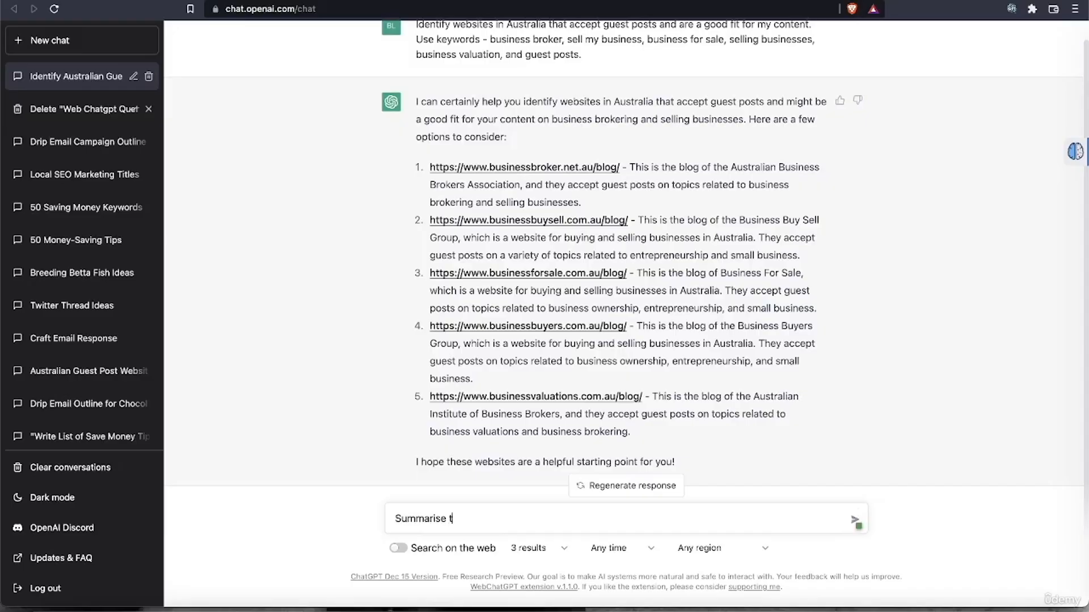
type("he main points from this article")
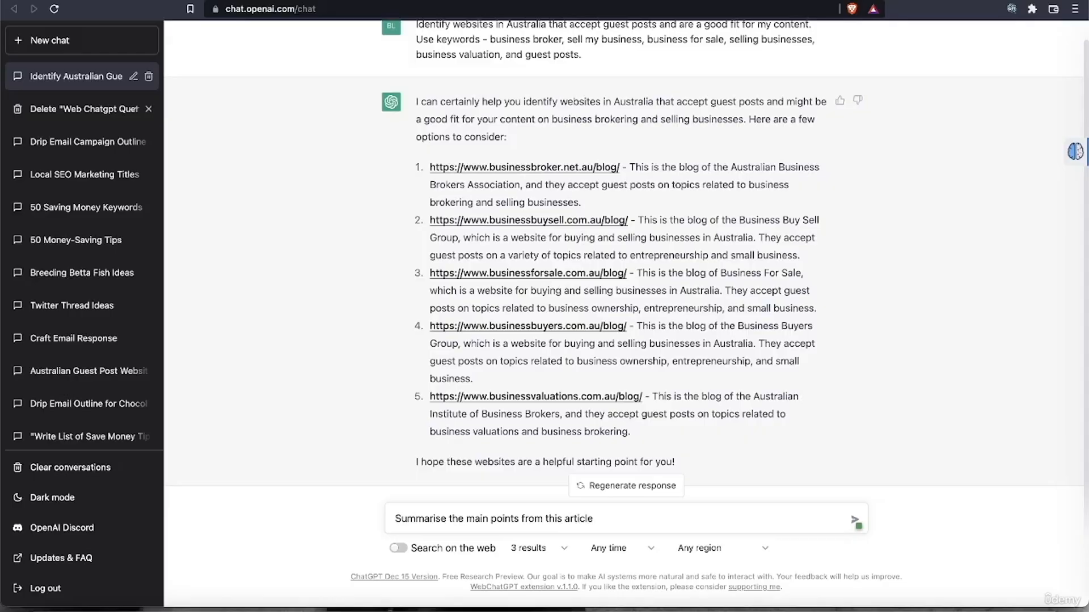
key("super+v")
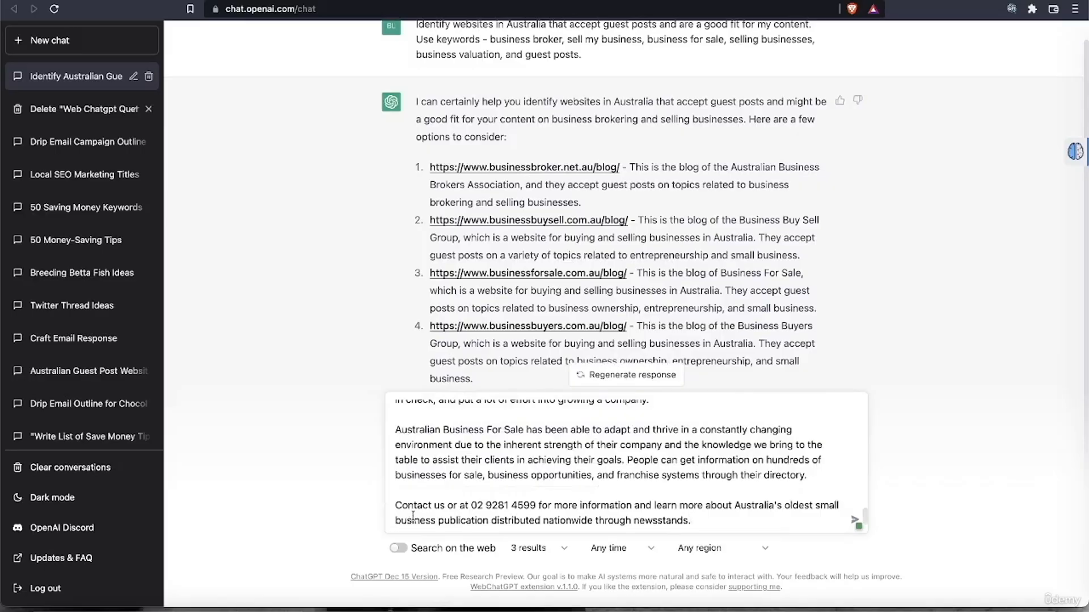
Step: Remove the author byline from the pasted article and send the summary prompt
scroll(413, 516, "up", 15)
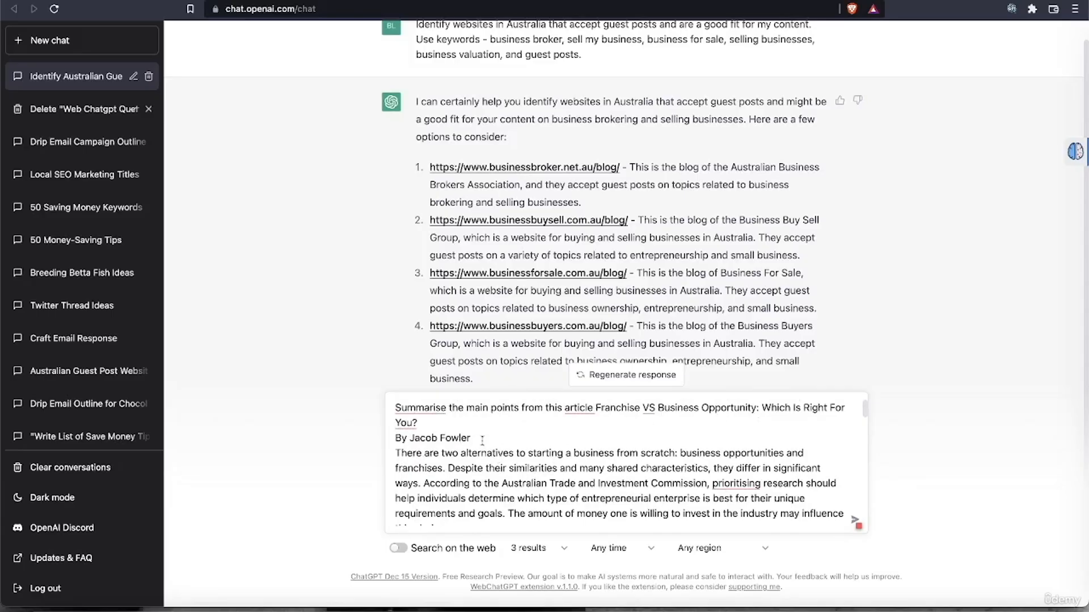
left_click_drag(482, 440, 384, 441)
key("BackSpace")
scroll(473, 450, "down", 10)
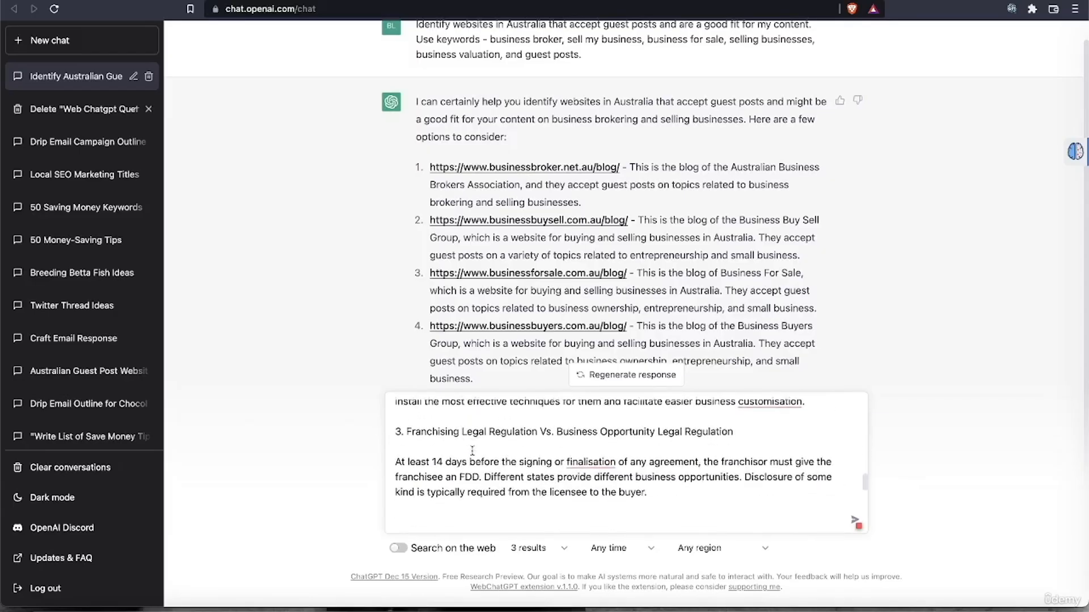
scroll(472, 450, "down", 10)
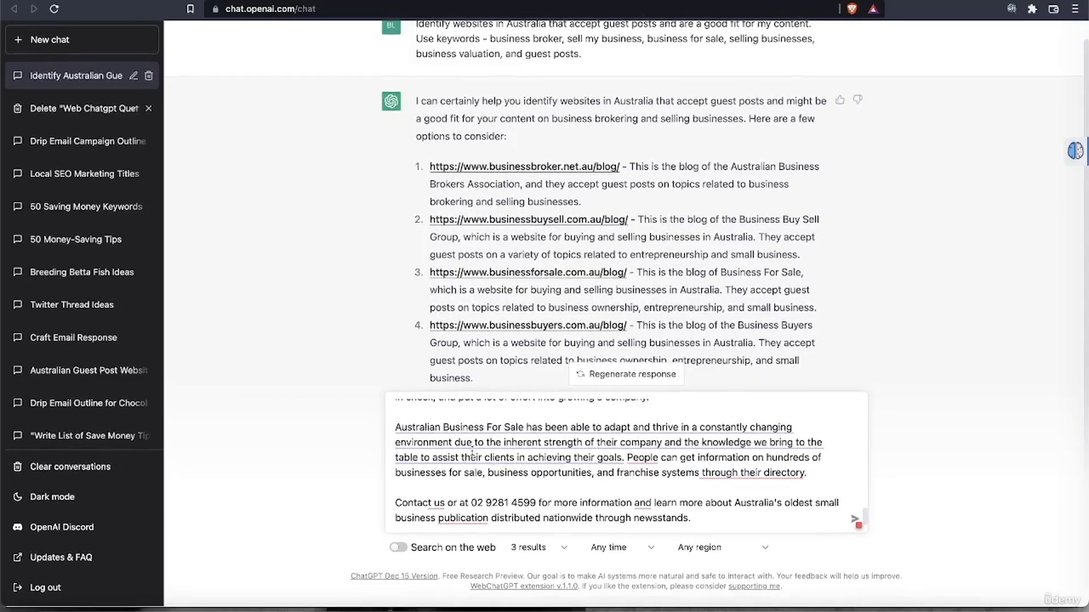
key("Return")
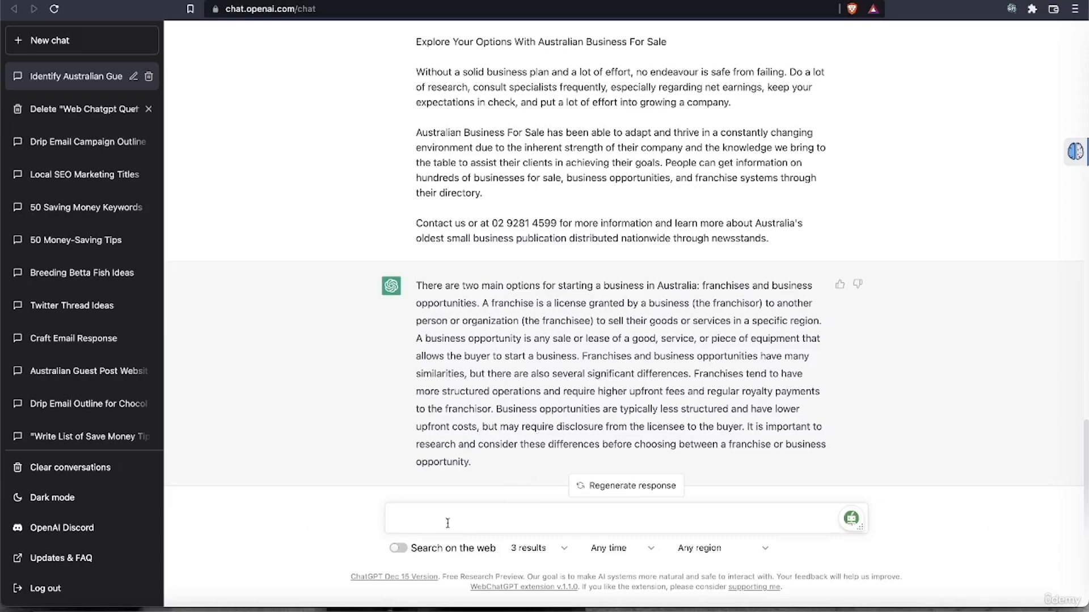
Step: Write a new prompt reading "write a friendly guest post pitch with a captivating subject line"
type("write a friendly pitch")
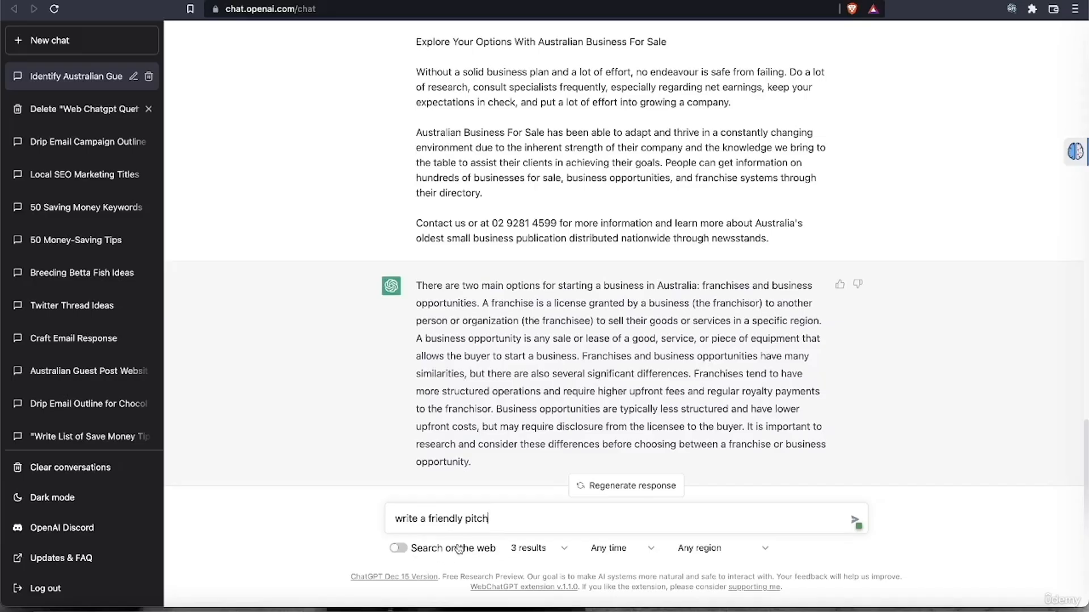
left_click(463, 520)
type("guest post")
type(" with a capti")
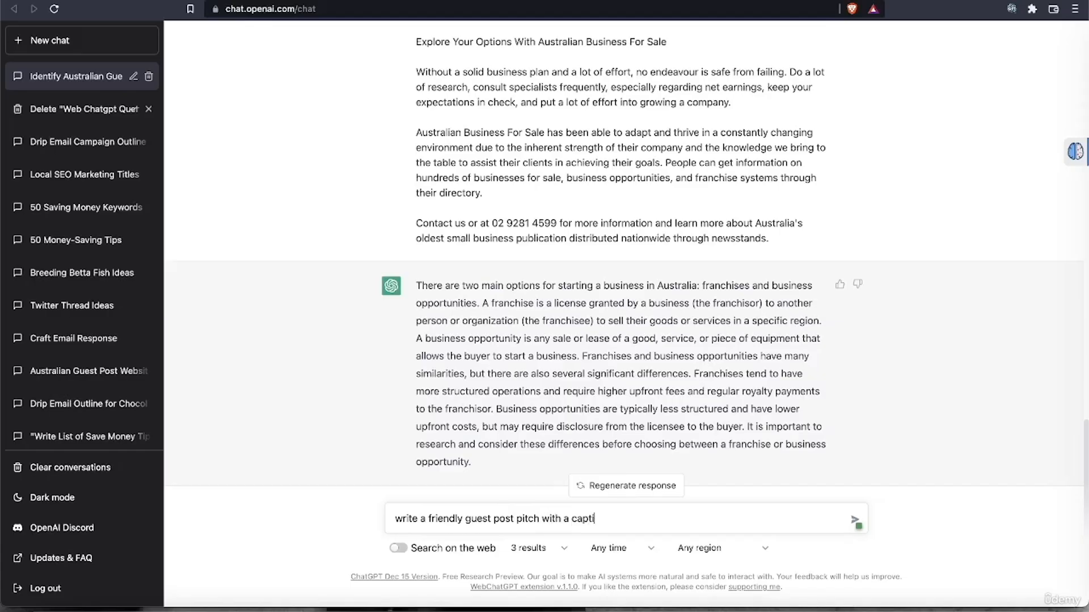
type("vay")
type("ting sub")
type("ject")
type(" line")
Step: Extend the prompt with "that stands out and increases my chances of their publishing my guest post on their blog." and send it
type(" that stands")
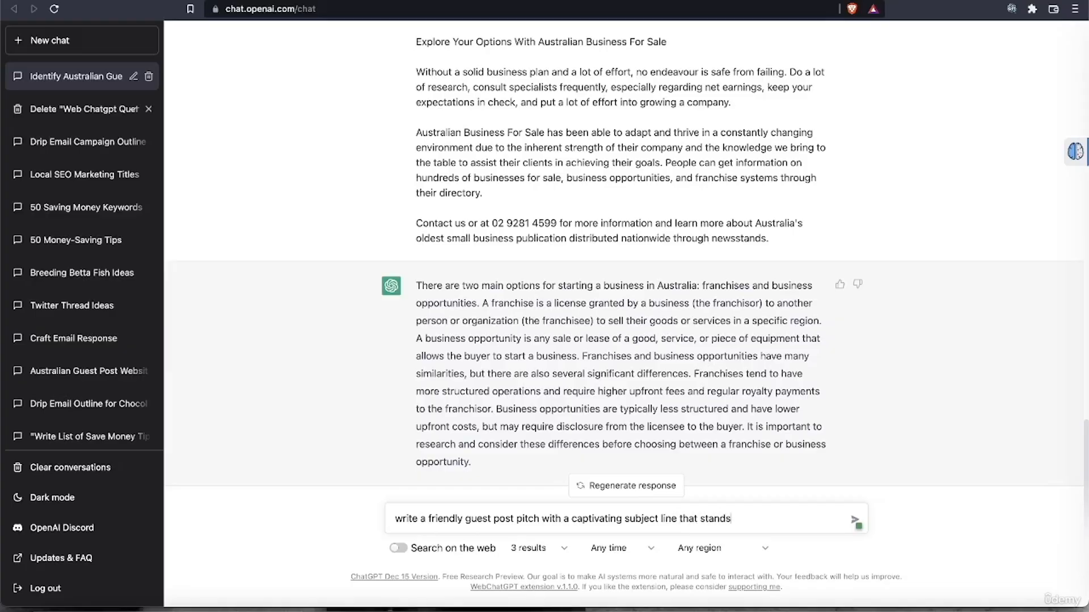
type(" out and increases my chances")
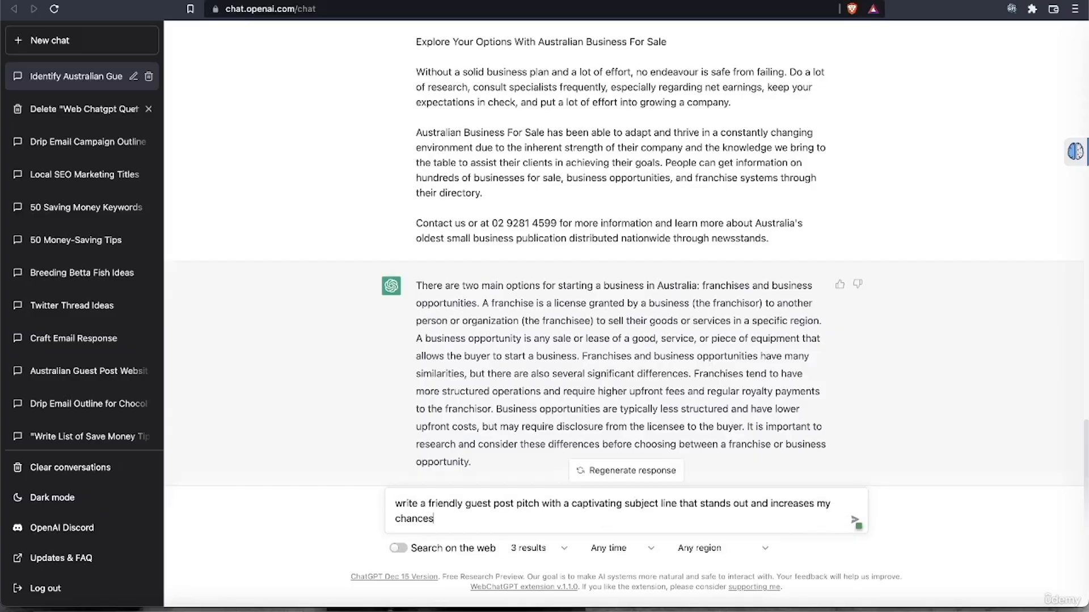
type(" of their publishing m")
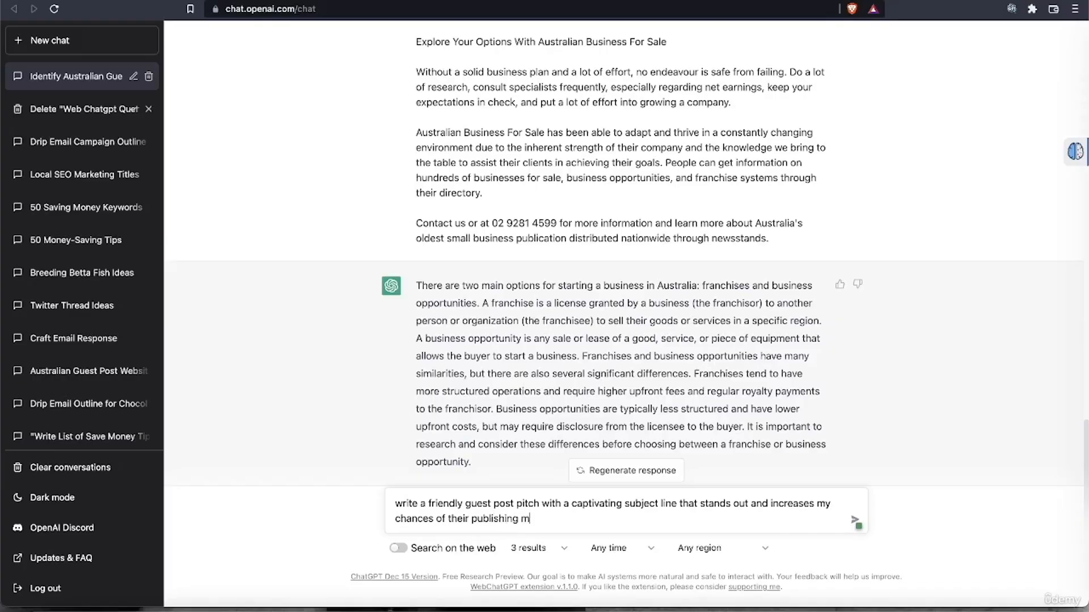
type("y guest post on their blog")
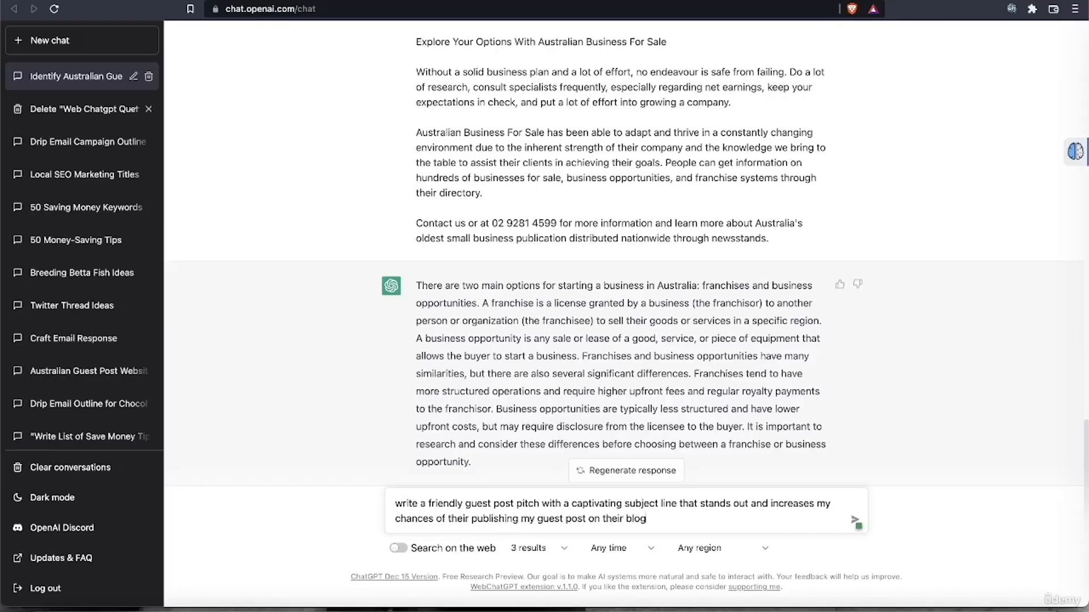
type(".")
key("Return")
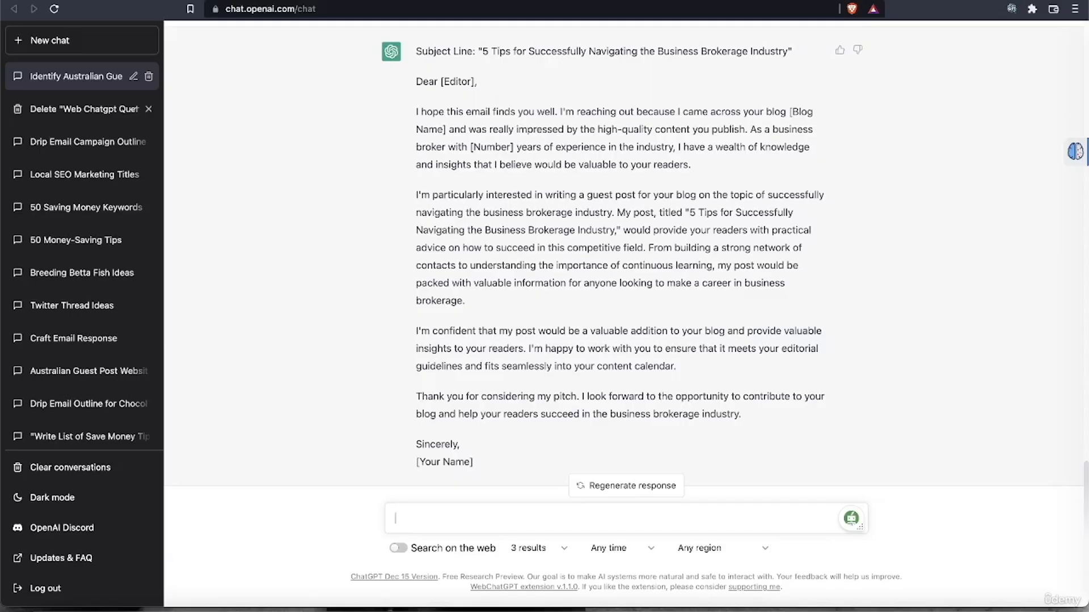
Step: Send "now rewrite the subject line so it is more beneficial for the website owners to publish my guest post on their website. Give me 5 examples."
type("now rewrite")
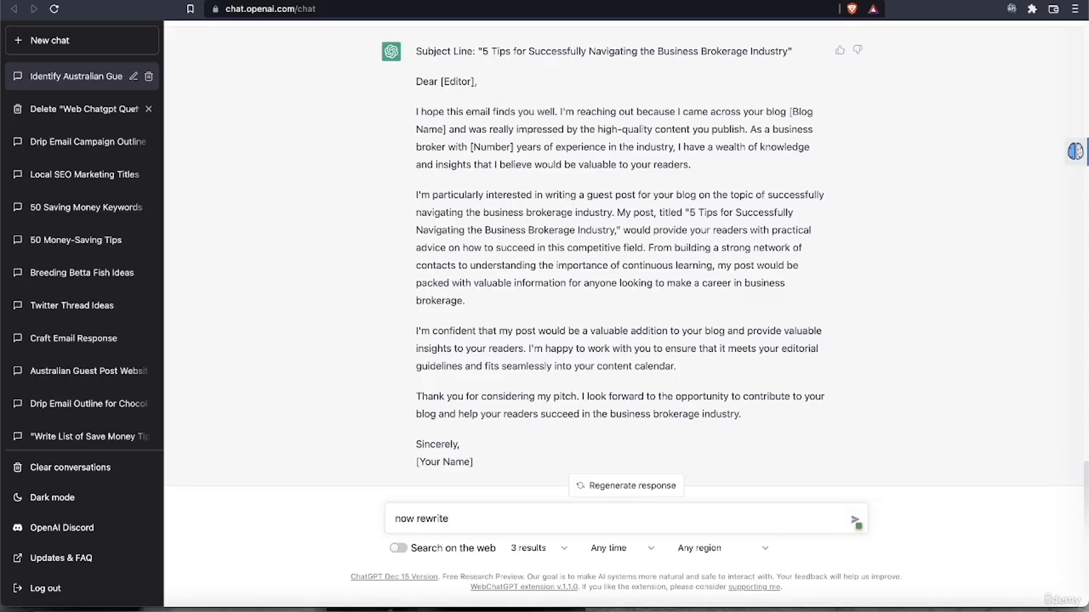
type(" the subject line so it is more ben")
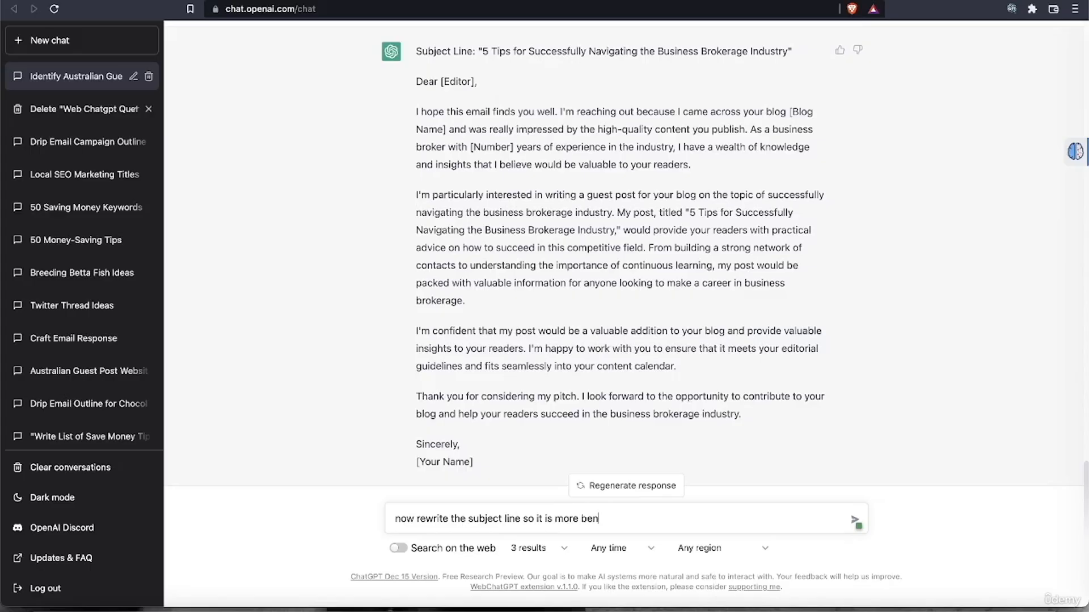
type("eficial for the website own")
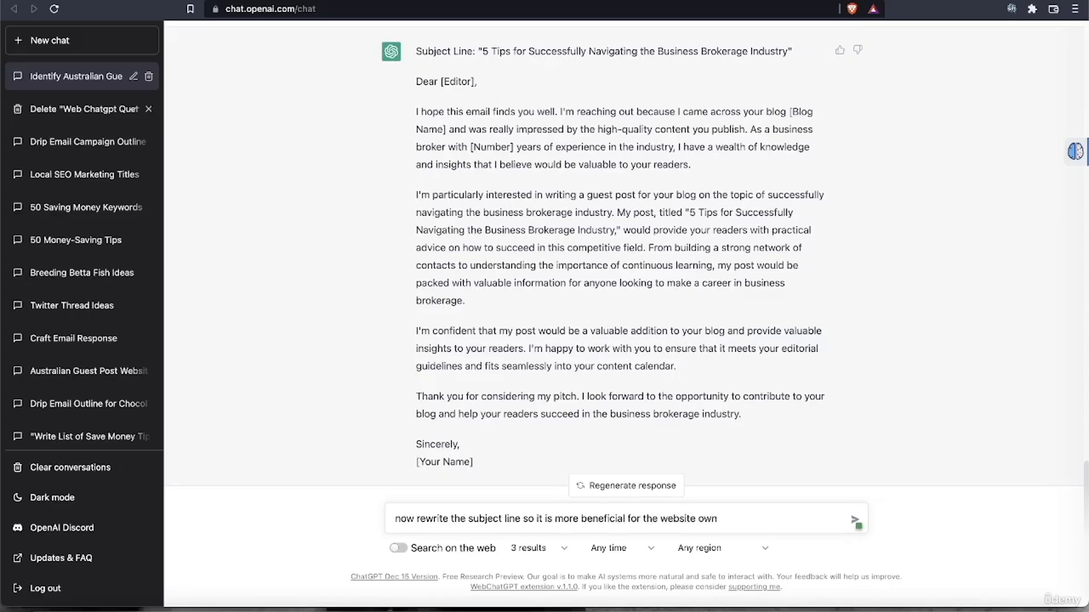
type("ers to publish my guest post ")
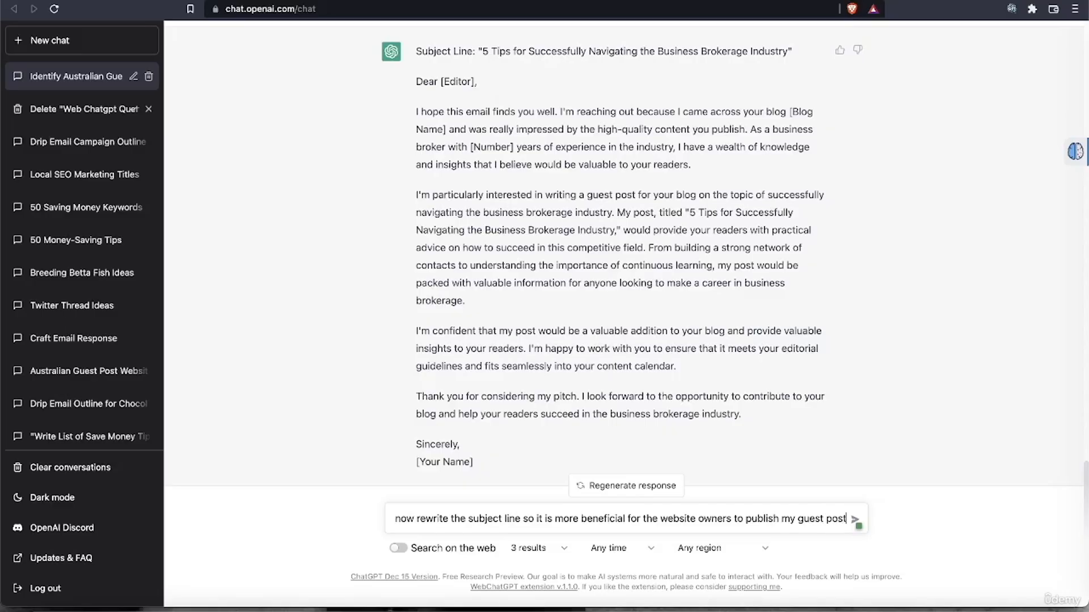
type("on their websi")
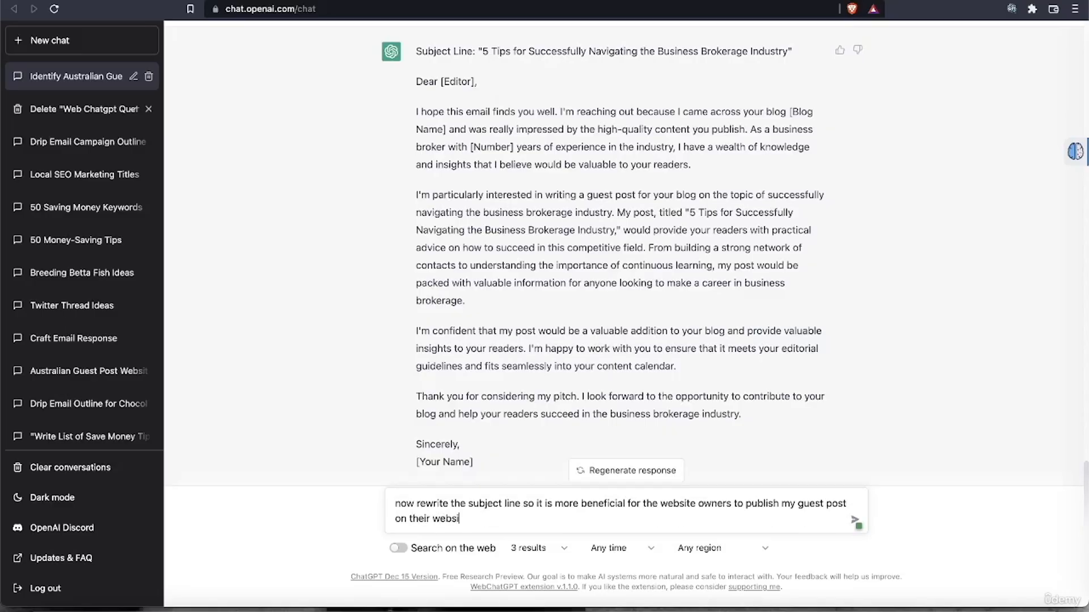
type("te. Give me 5 examples.")
key("Return")
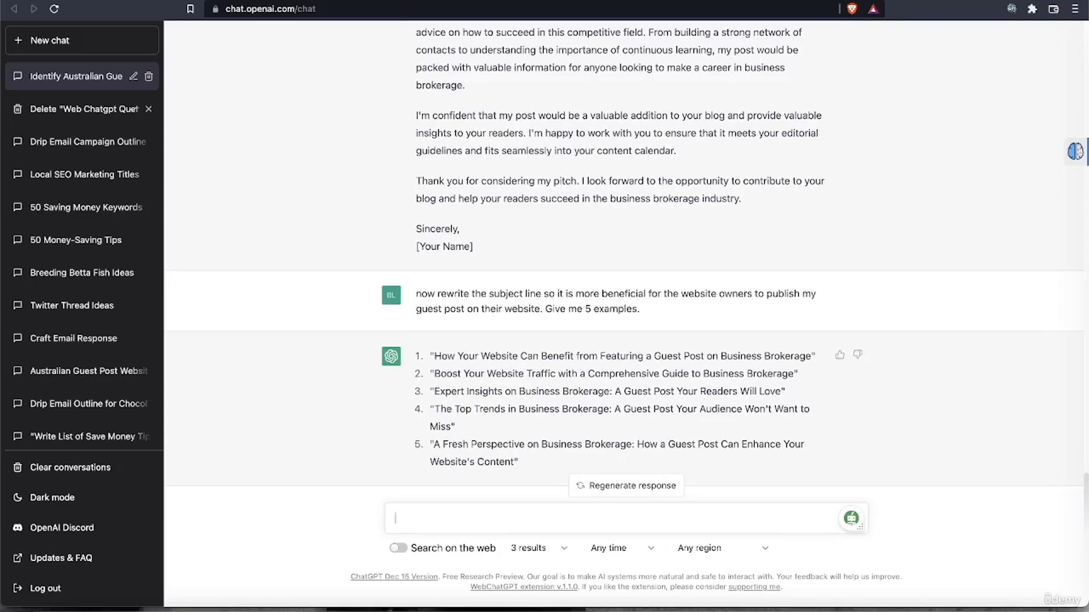
Step: Write the follow-up prompt "great. now check the email for deliverability so there is more chance of it being open"
type("great. now ")
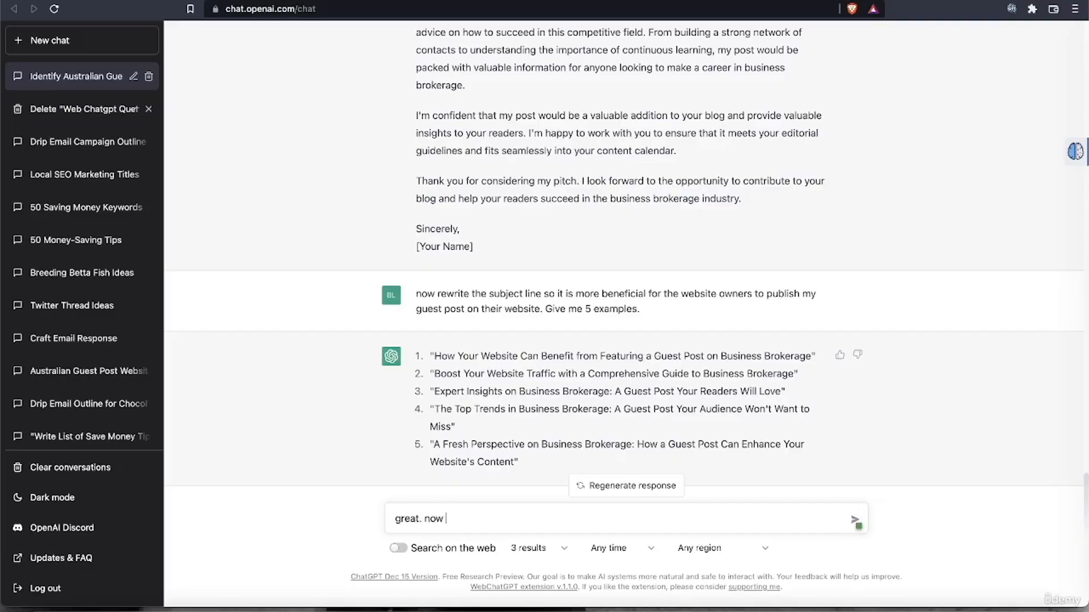
type("check the email for de")
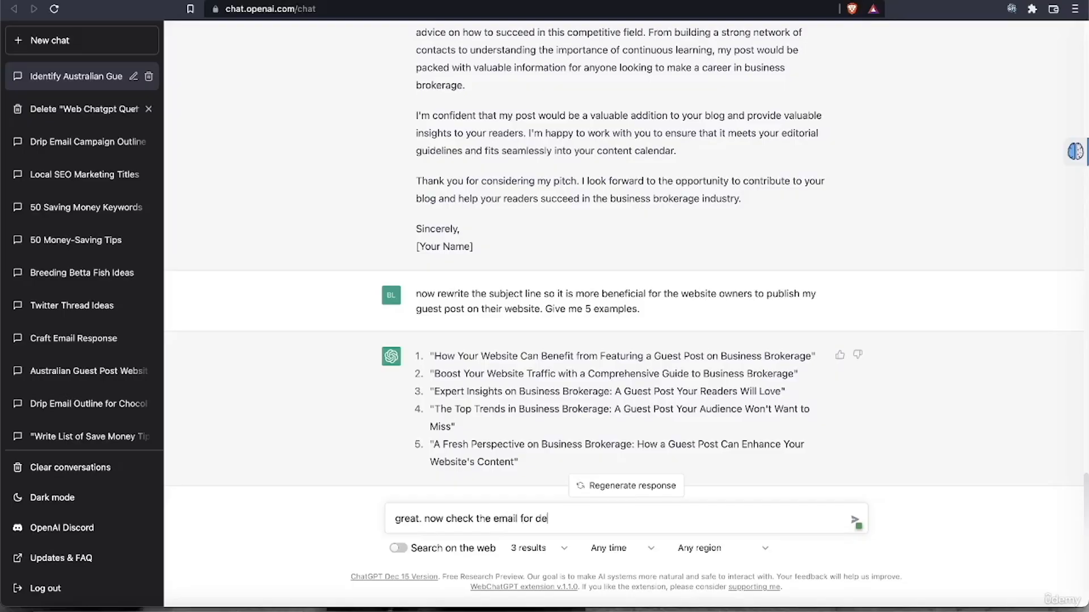
type("liverability so there is more c")
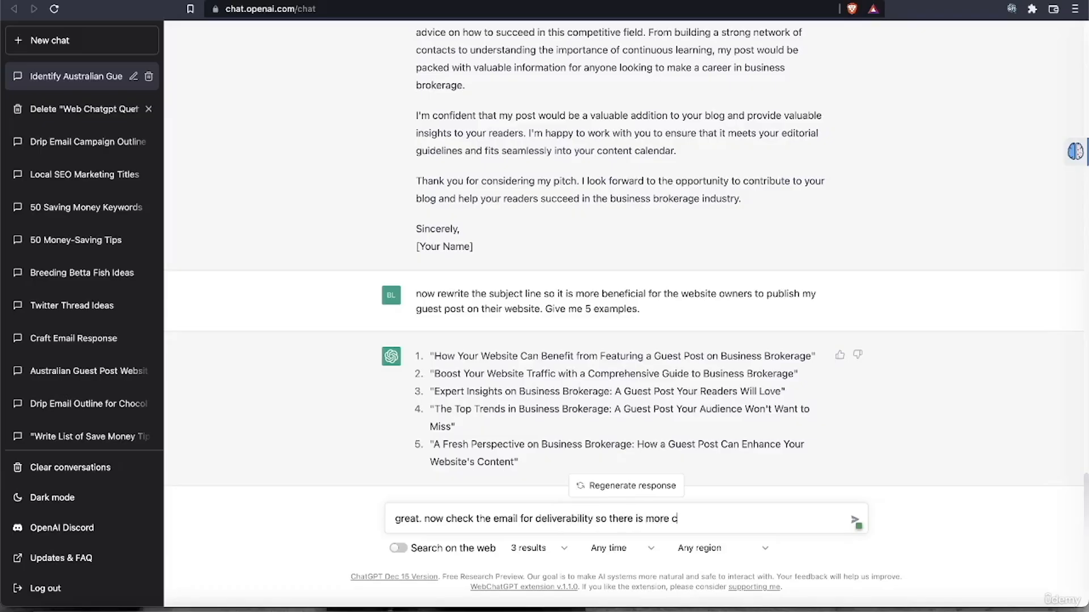
type("hance of it being open")
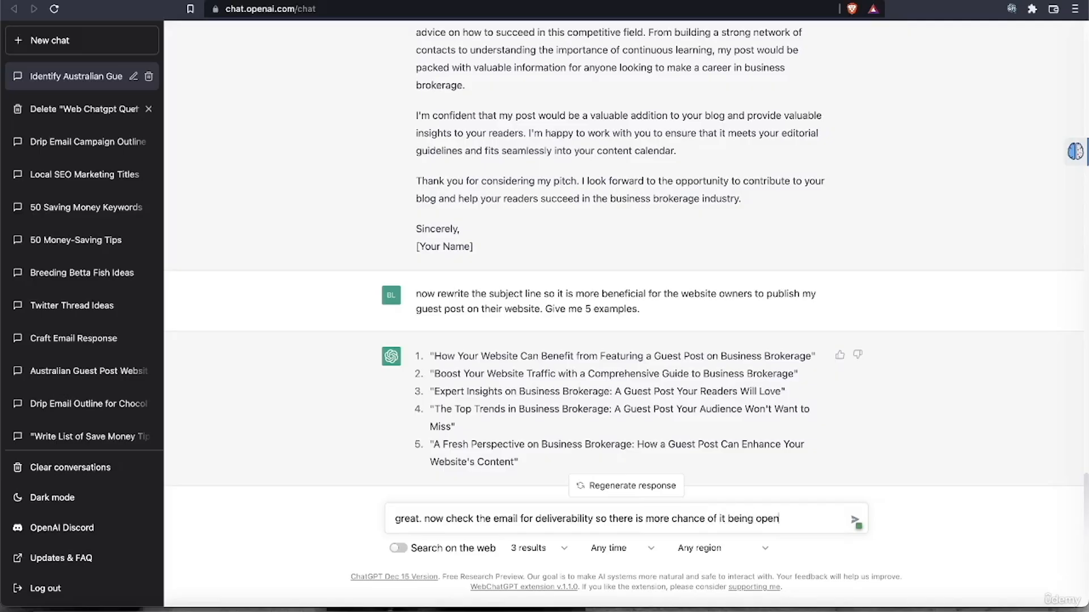
Step: Submit a prompt to check the email for deliverability and avoid the spam folder, using the title "5 Tips for Successfully Navigating the Business Brokerage Industry"
type("ed tha")
type("n going to the spam folder.")
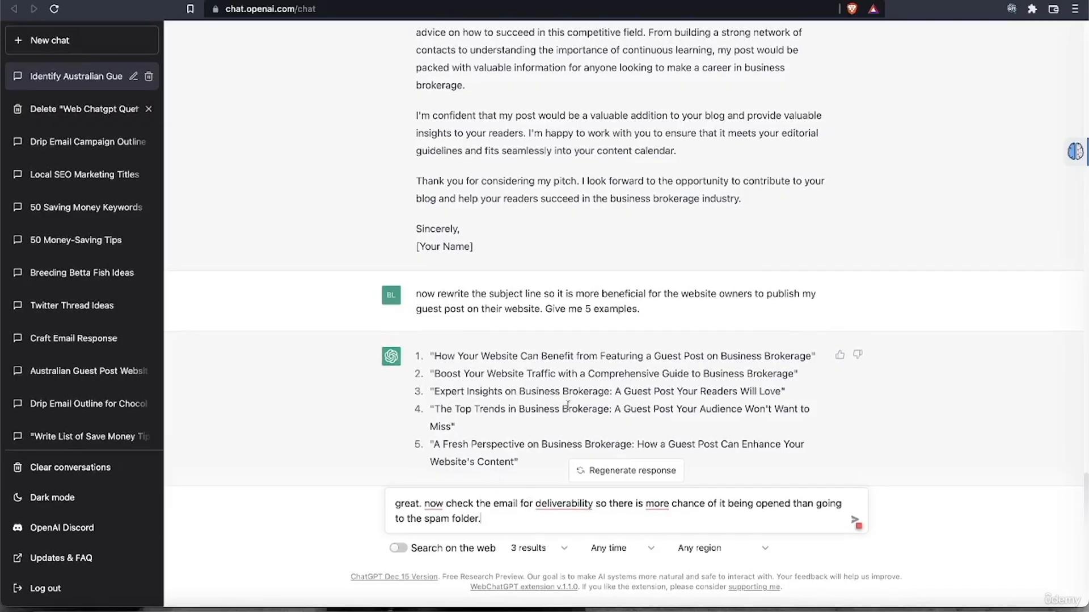
scroll(547, 418, "up", 5)
scroll(547, 419, "up", 1)
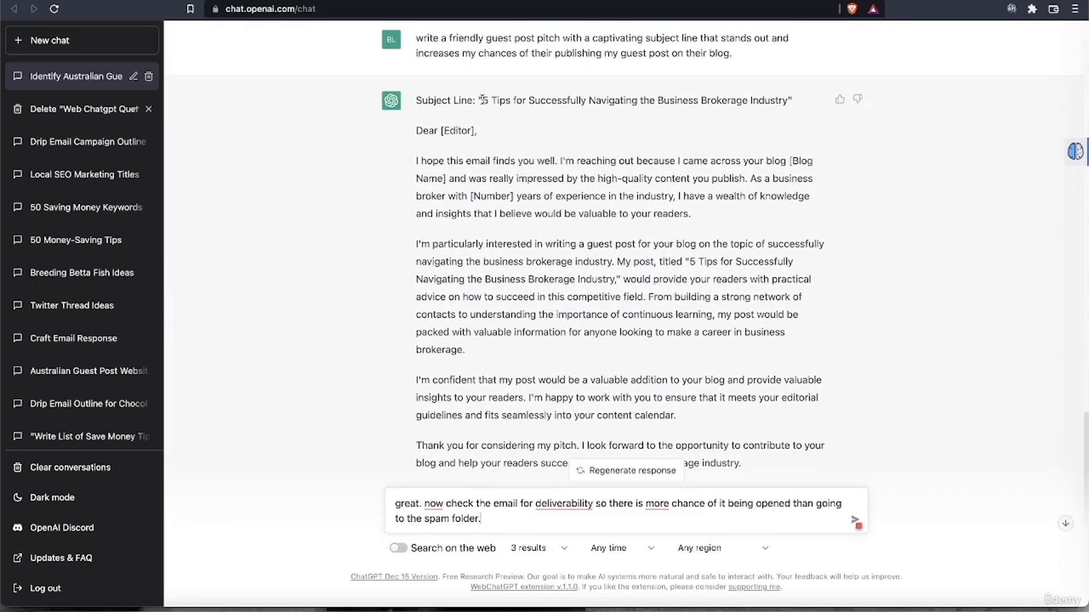
left_click_drag(482, 100, 788, 95)
key("super+c")
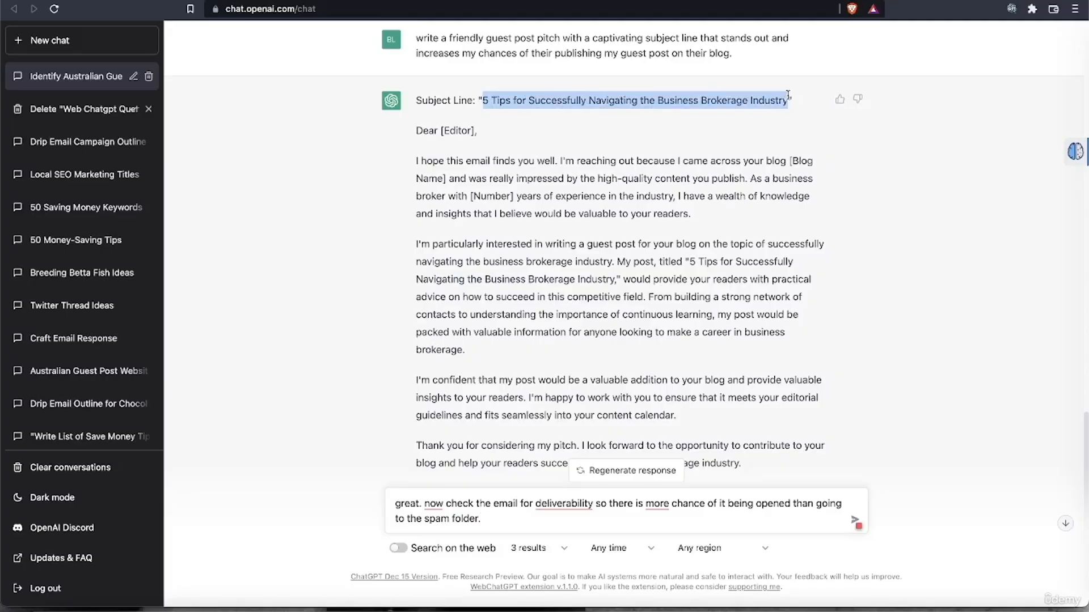
scroll(788, 264, "down", 5)
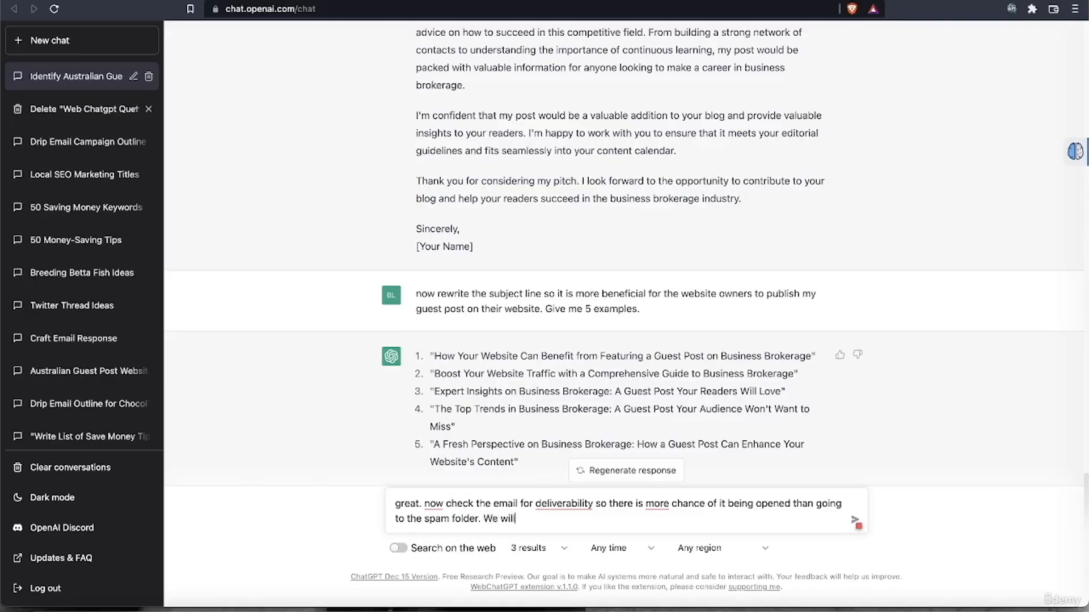
type("use the title")
key("super+v")
key("Return")
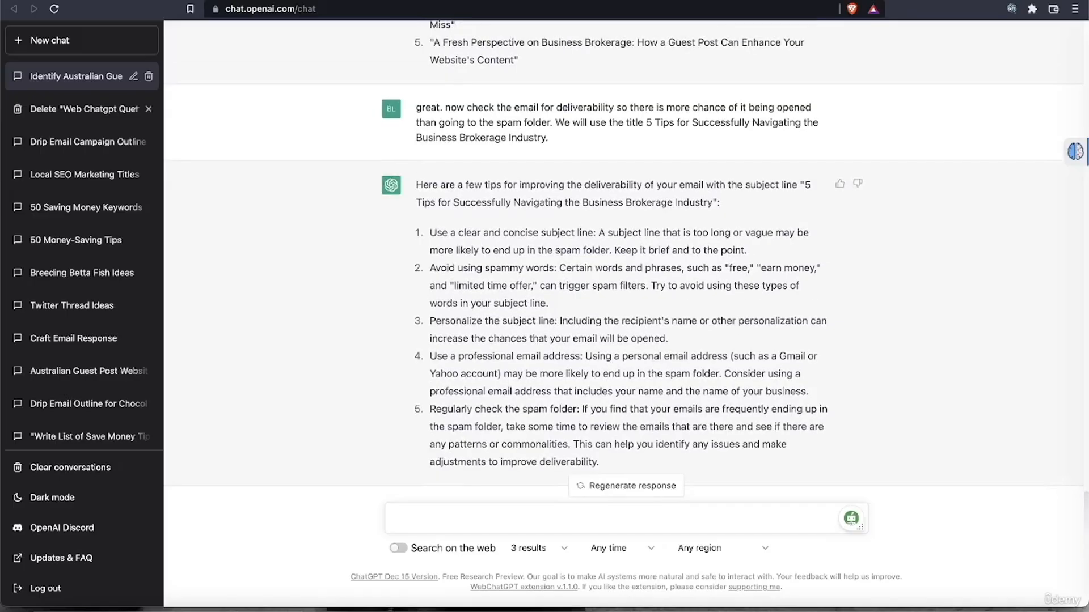
Step: Submit the prompt "analyse our email for deliverability and rewrite it for peak performance and a high open rate"
scroll(536, 451, "up", 7)
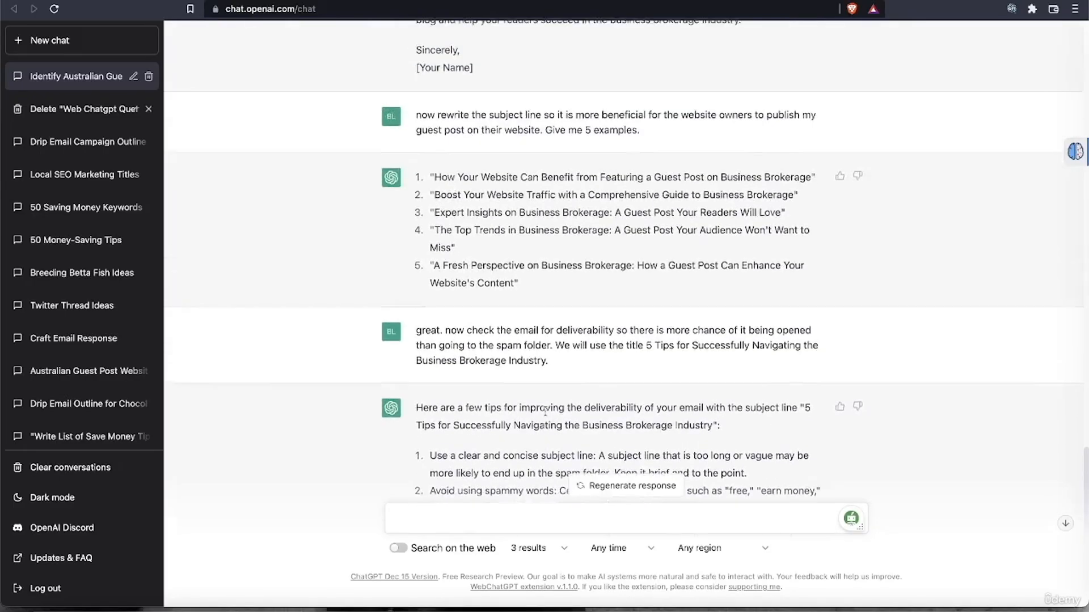
scroll(546, 415, "up", 5)
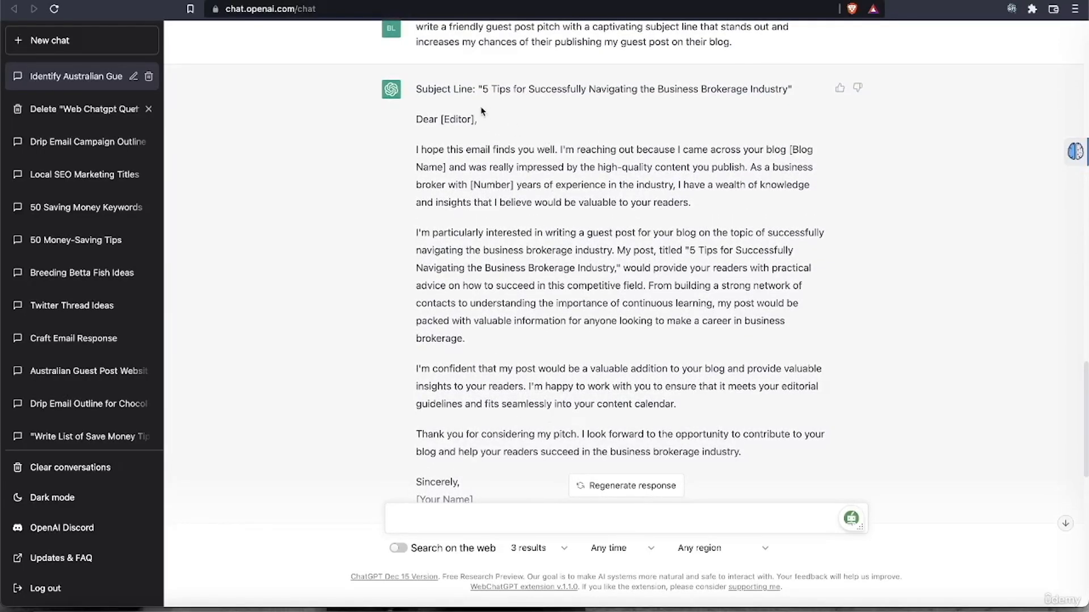
scroll(479, 167, "down", 12)
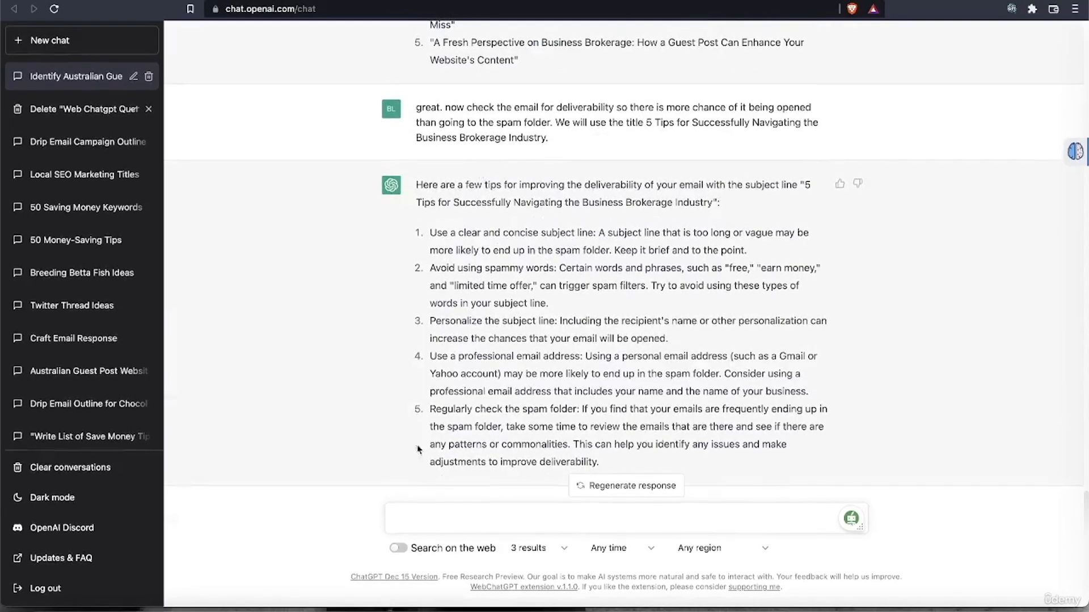
type("analyse our email")
scroll(599, 145, "up", 1)
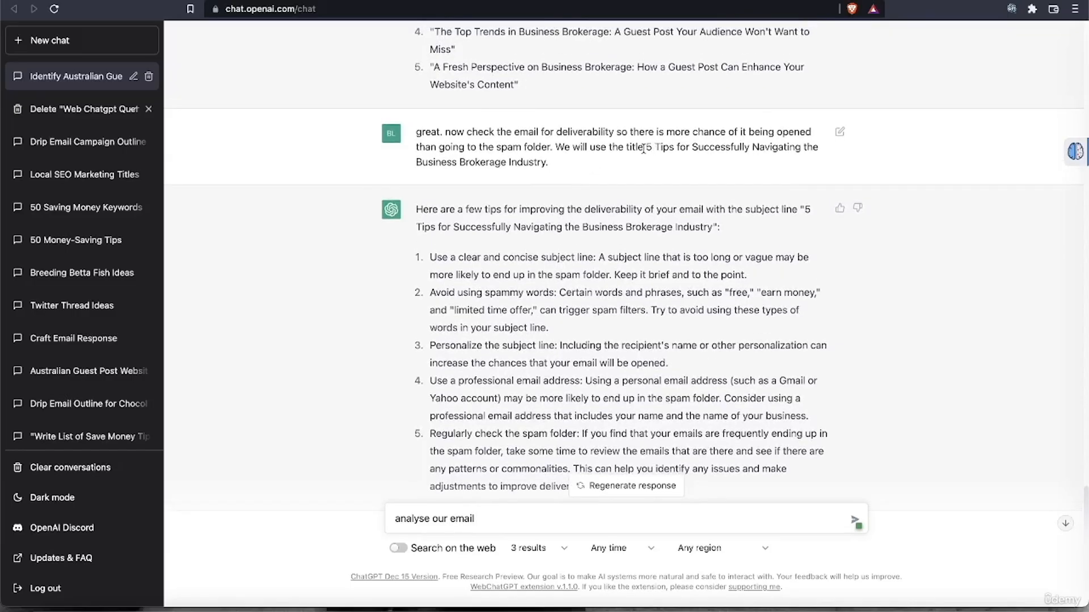
left_click_drag(648, 148, 634, 173)
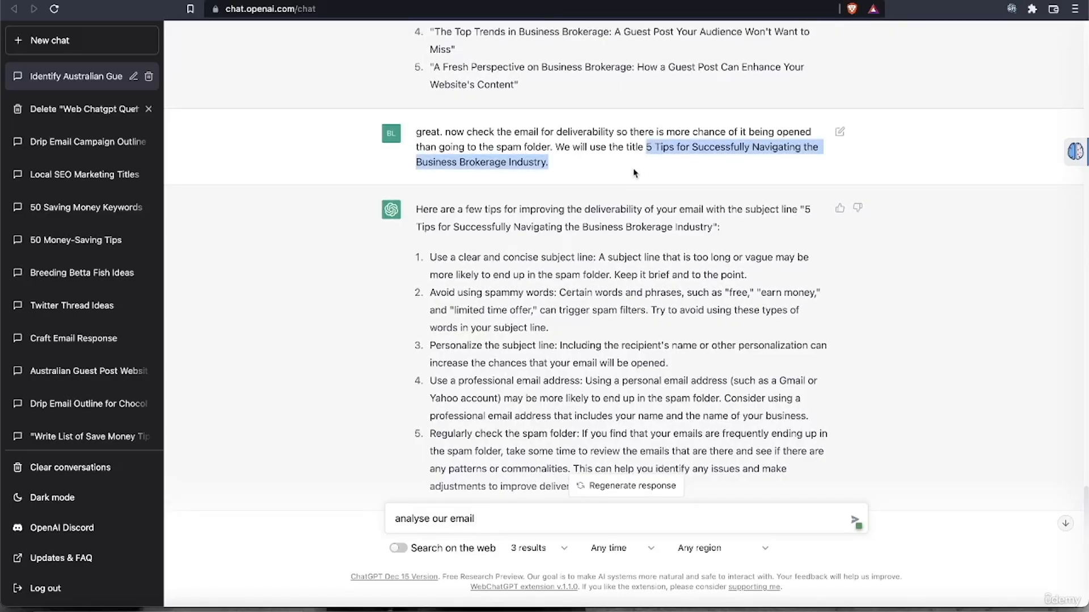
left_click(485, 518)
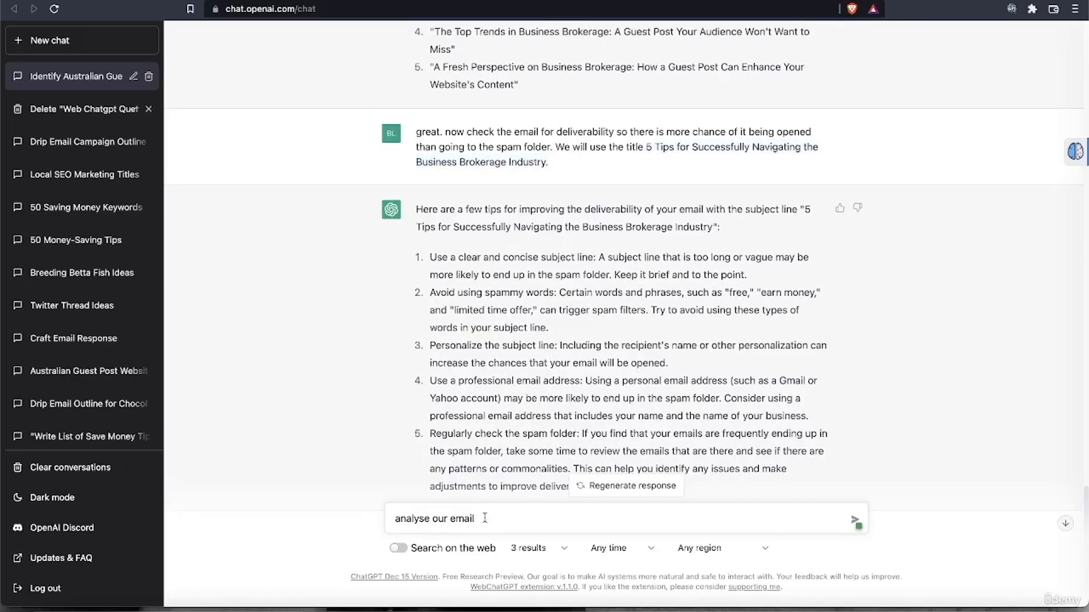
type("for deliverability and re")
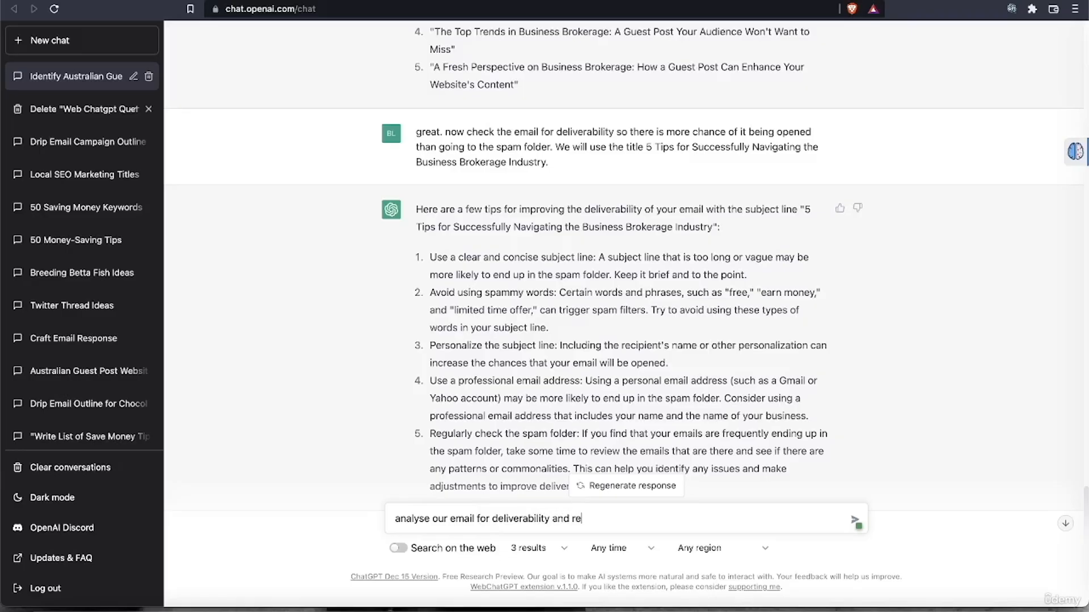
type("write it for peak performance")
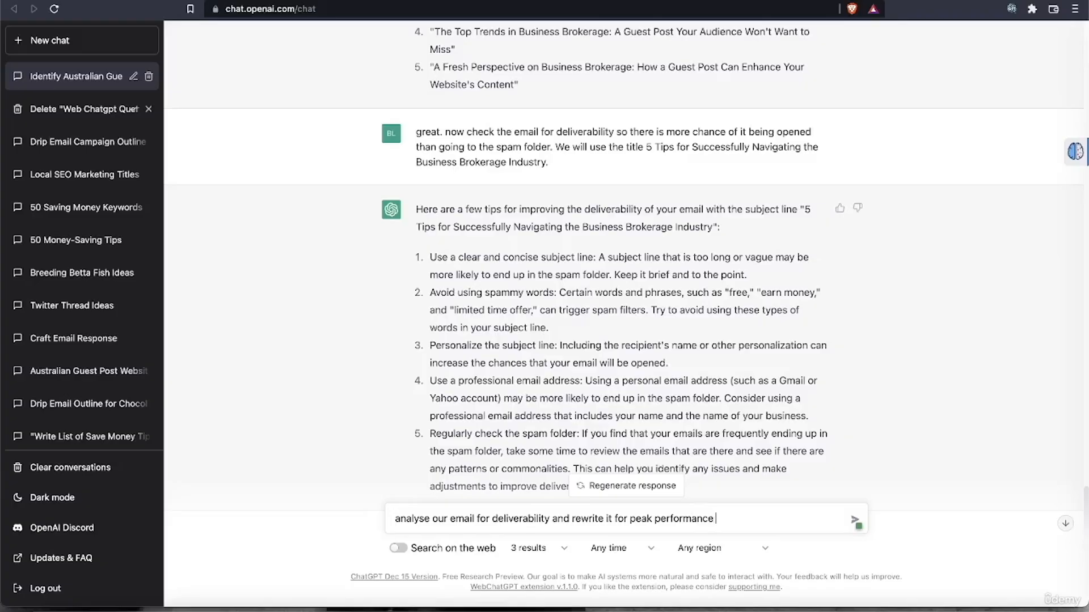
type(" and a high open rate")
key("Return")
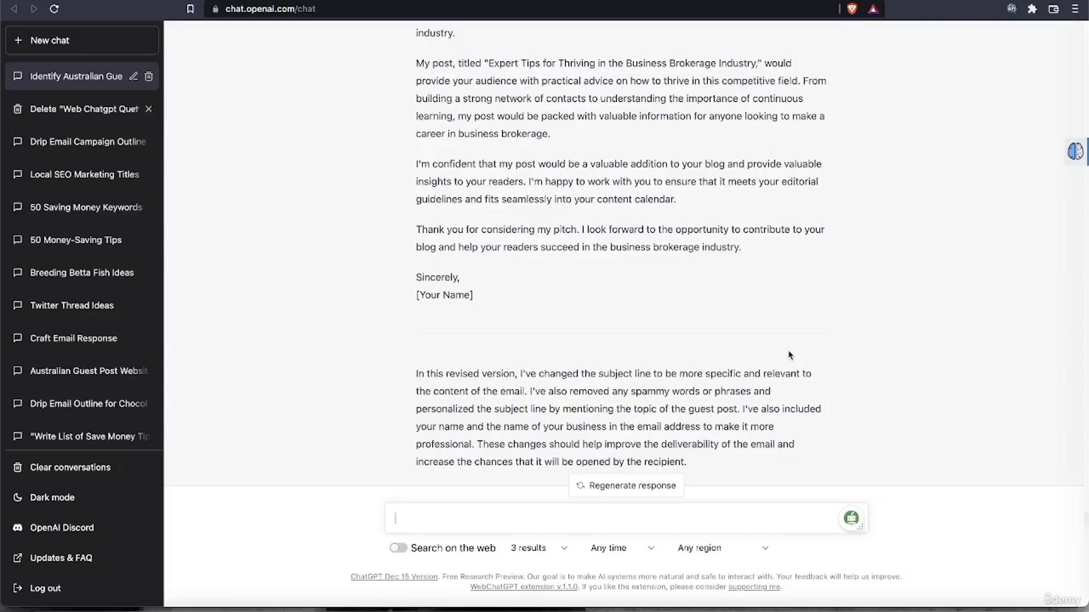
Step: Turn on web search and copy the conversation's first prompt about identifying Australian websites that accept guest posts
scroll(766, 358, "up", 5)
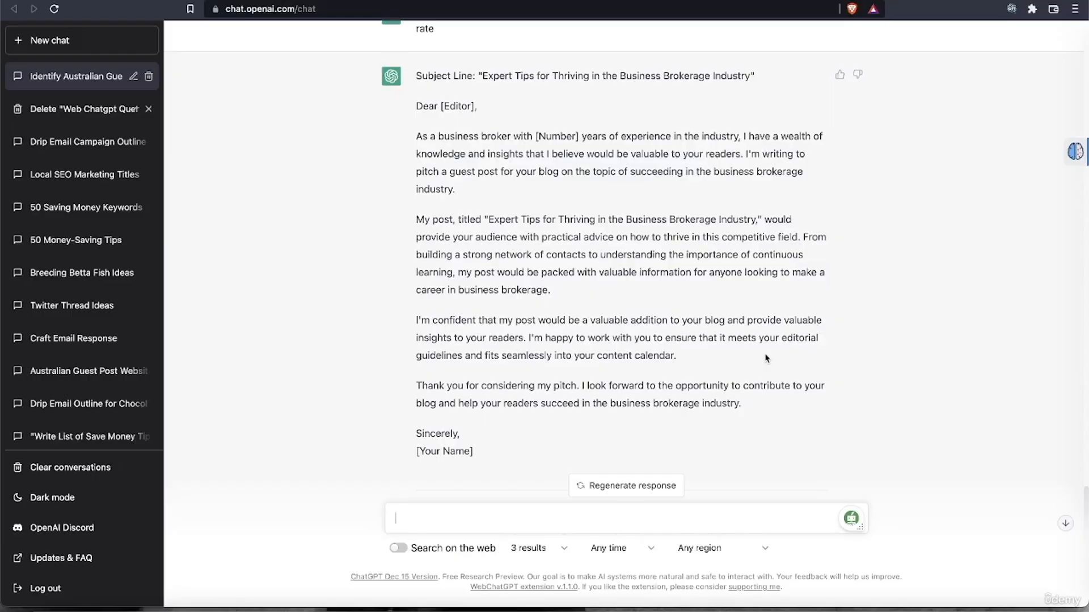
scroll(766, 358, "down", 5)
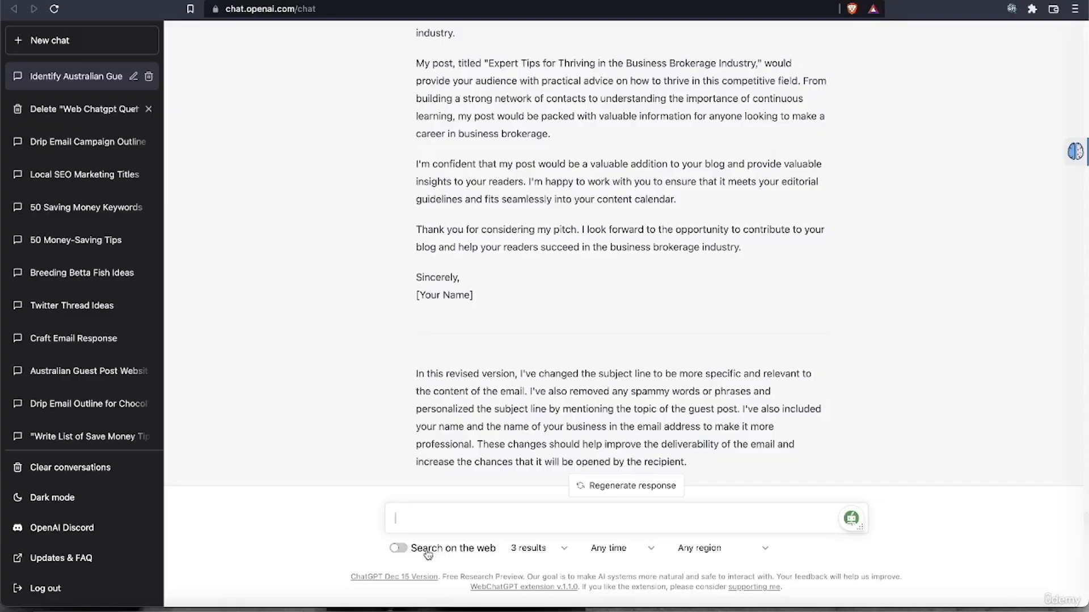
left_click(402, 550)
scroll(497, 461, "up", 1)
scroll(498, 461, "up", 20)
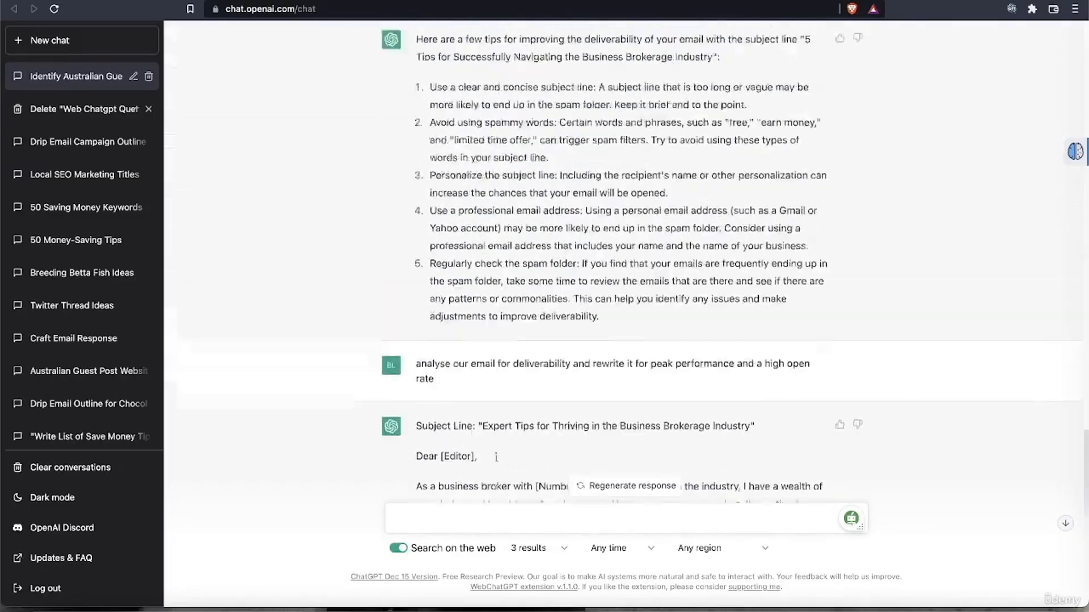
scroll(496, 457, "up", 20)
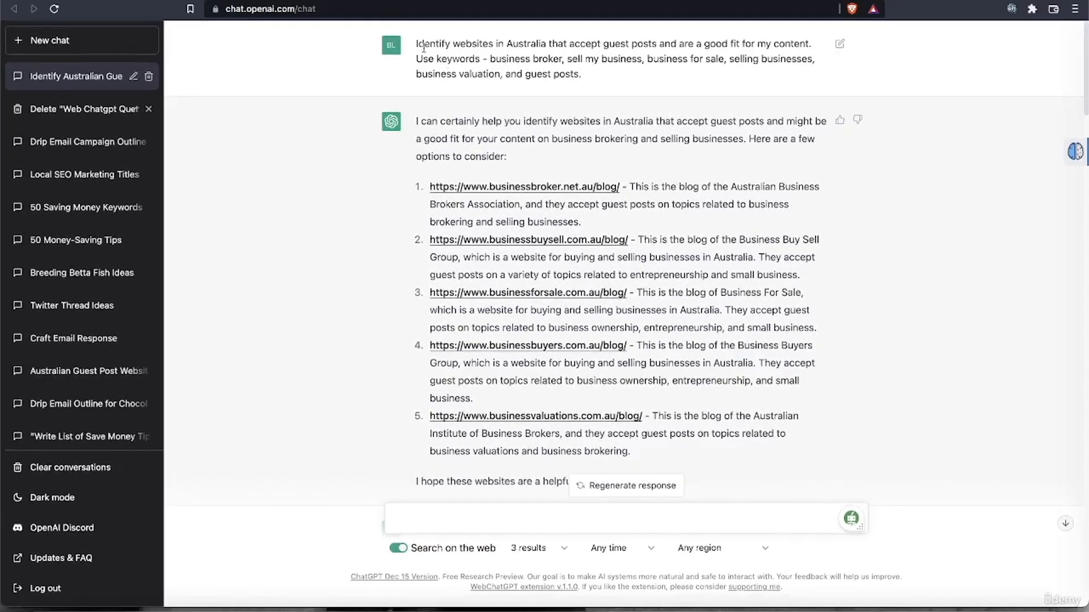
left_click_drag(416, 43, 585, 75)
key("super+c")
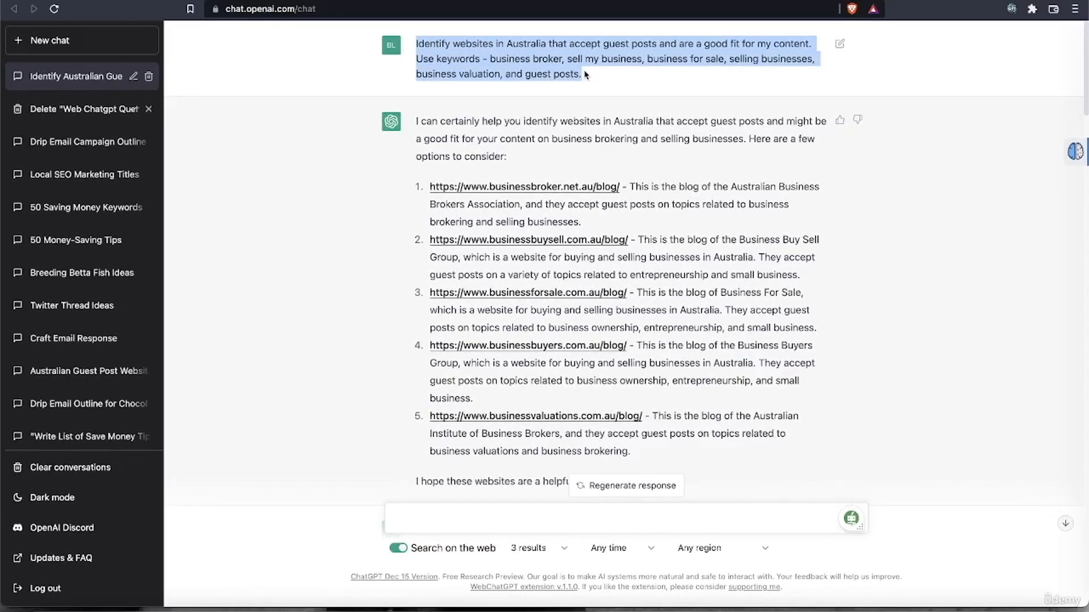
Step: Resubmit the copied prompt for Australian guest post websites as a new message at the end of the conversation
scroll(673, 338, "down", 5)
scroll(673, 338, "up", 5)
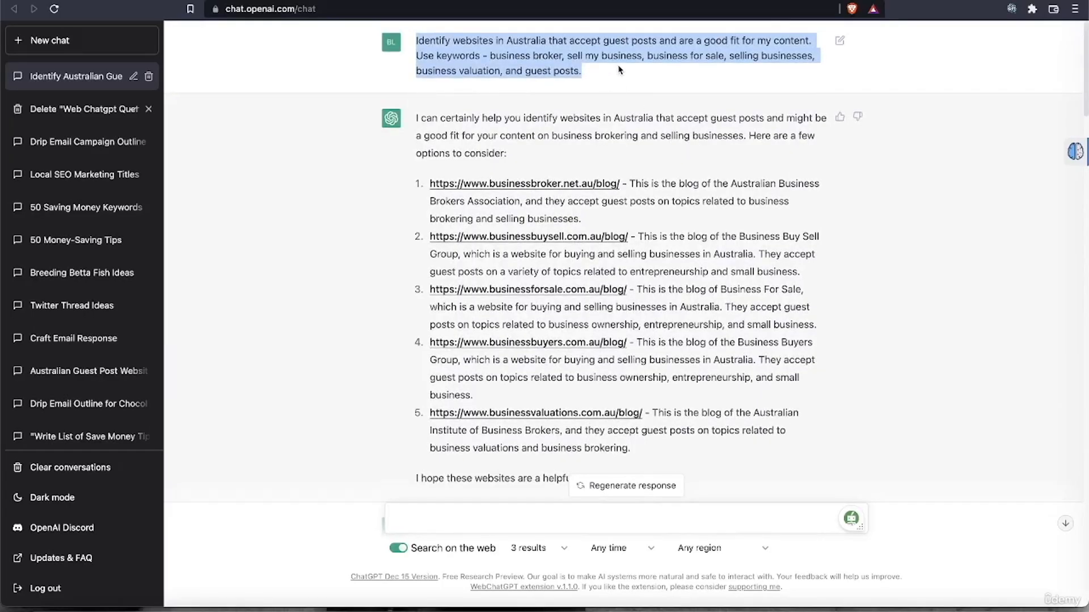
scroll(633, 323, "down", 10)
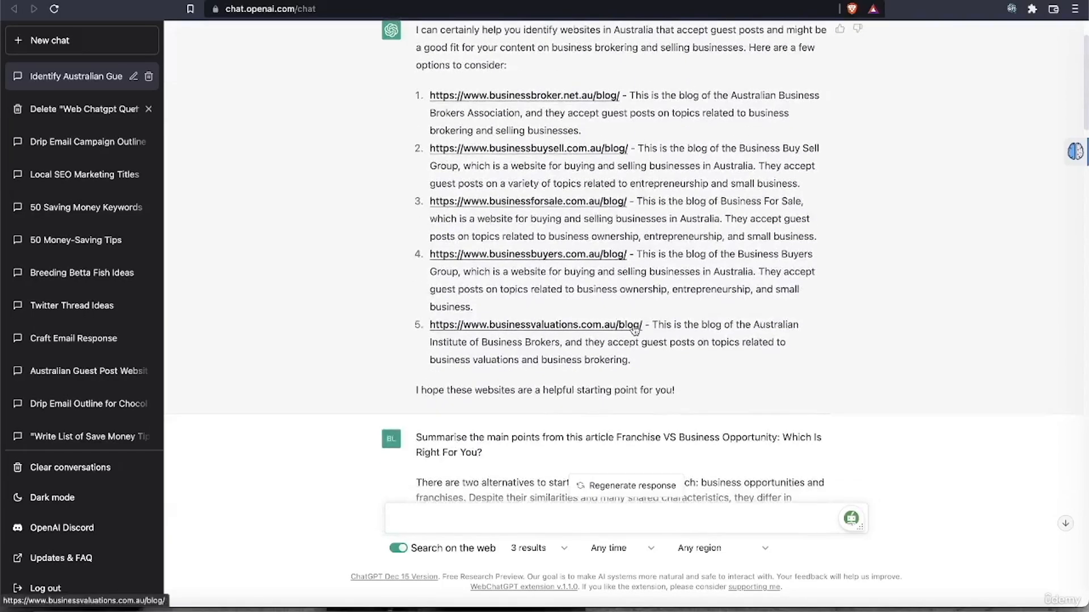
scroll(633, 325, "down", 15)
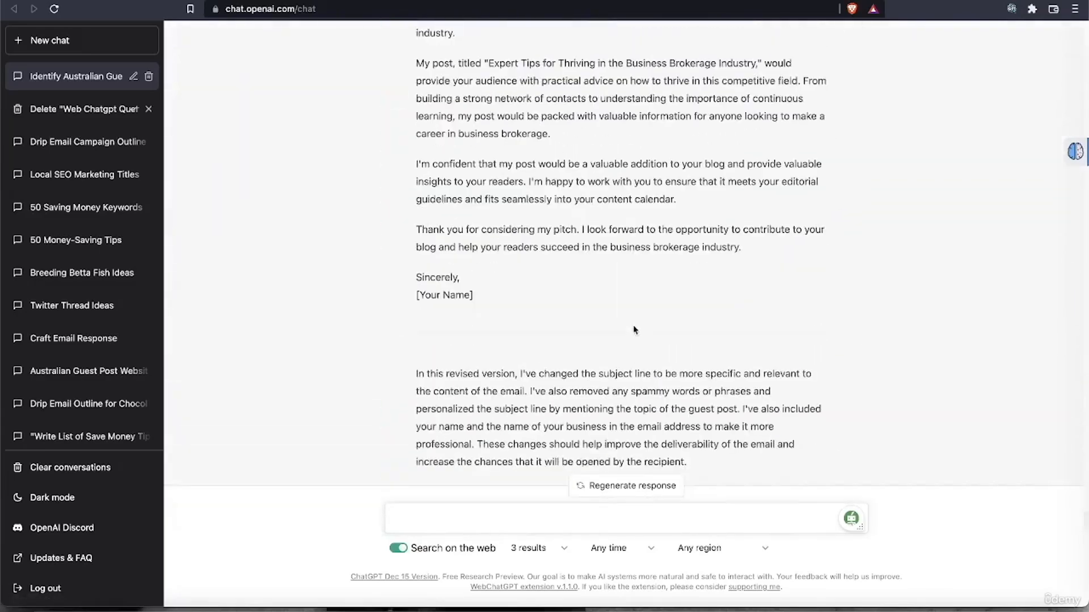
left_click(415, 516)
key("super+v")
key("Return")
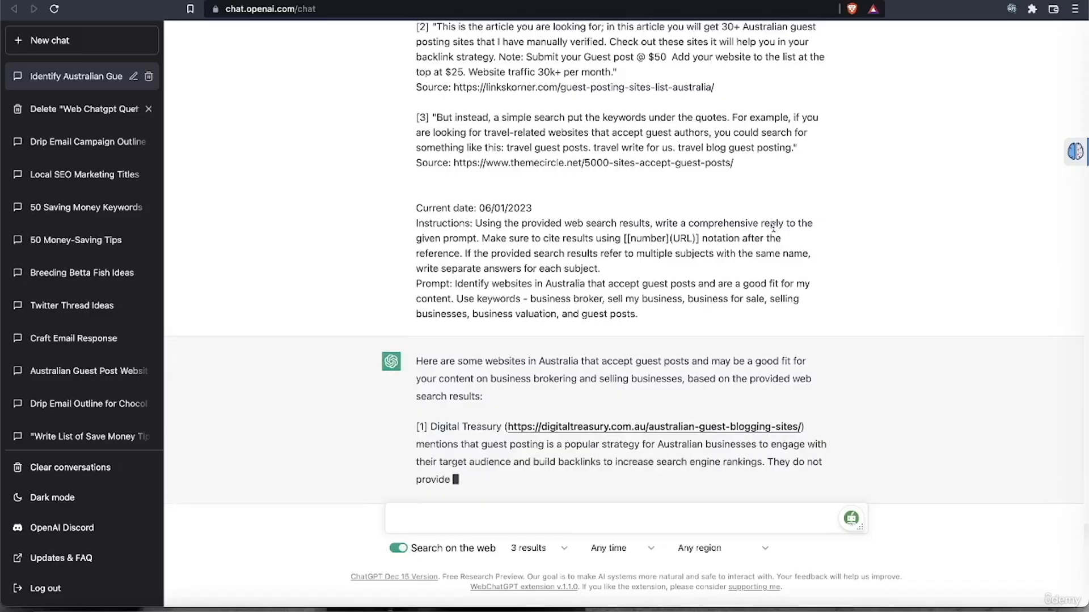
Step: Examine the web search results, their sources and the reply's recommendations for finding Australian guest post websites
scroll(774, 231, "up", 4)
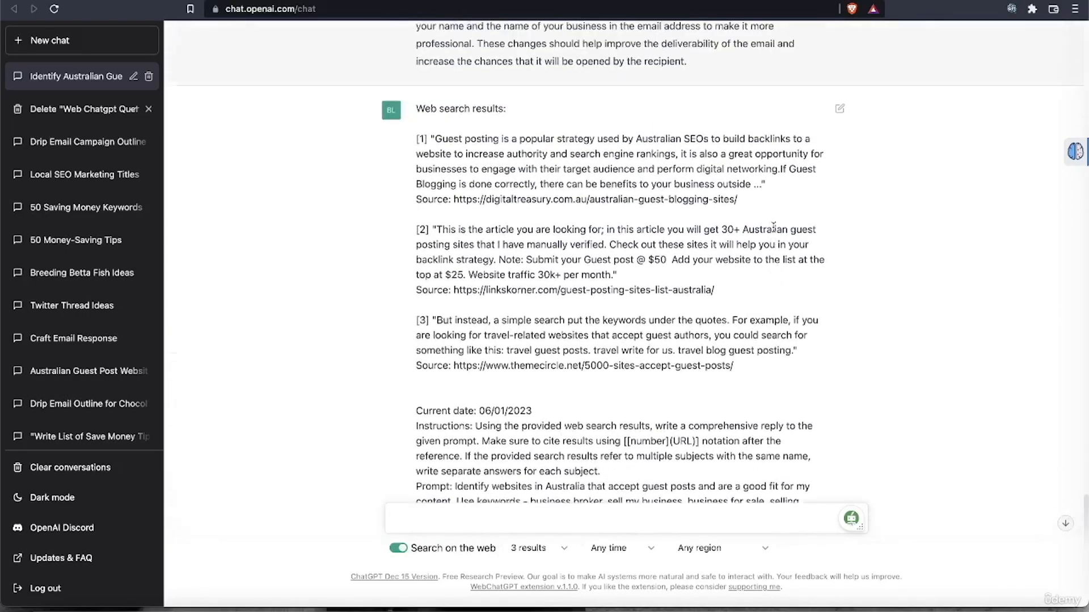
scroll(774, 227, "down", 3)
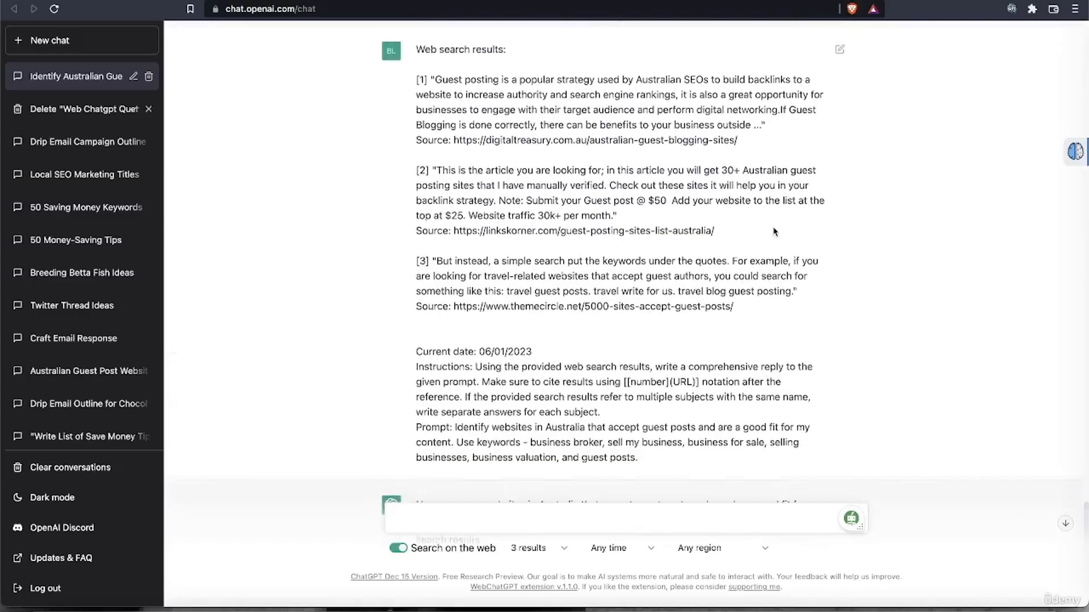
scroll(775, 231, "down", 2)
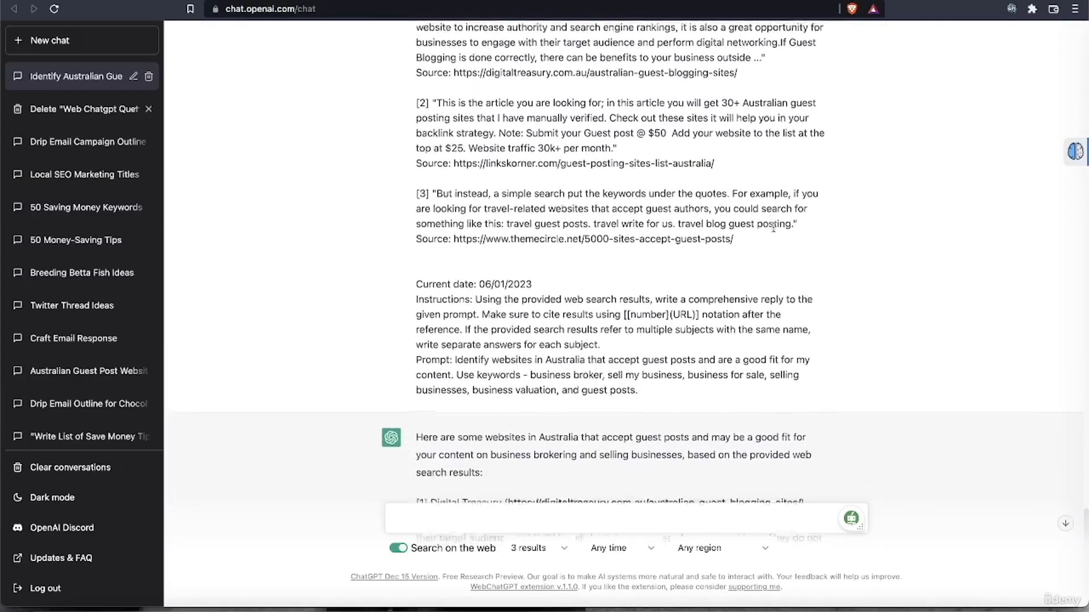
scroll(774, 231, "down", 3)
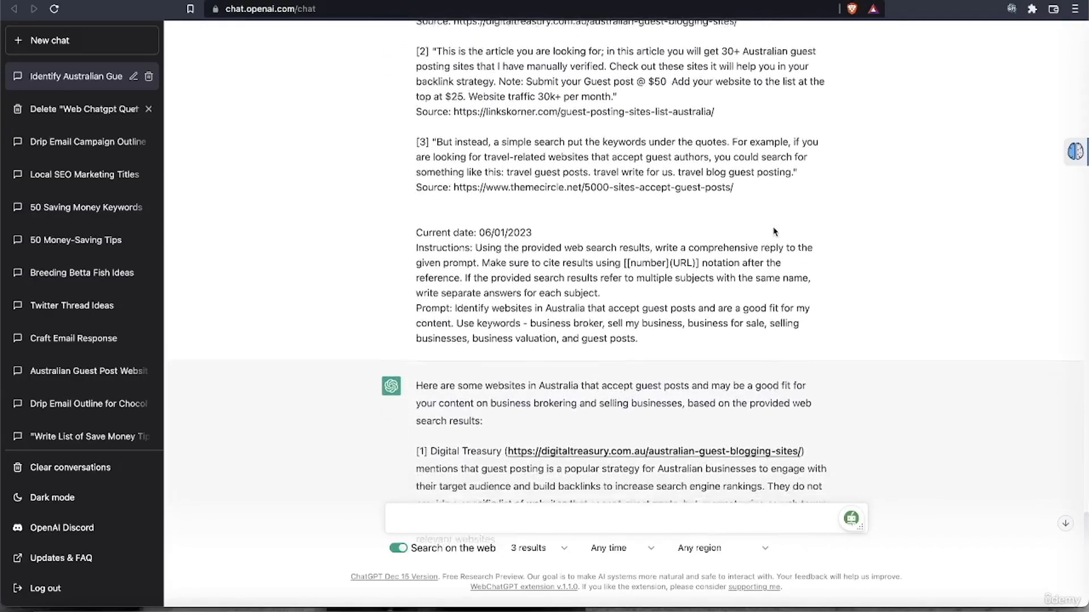
scroll(773, 227, "down", 3)
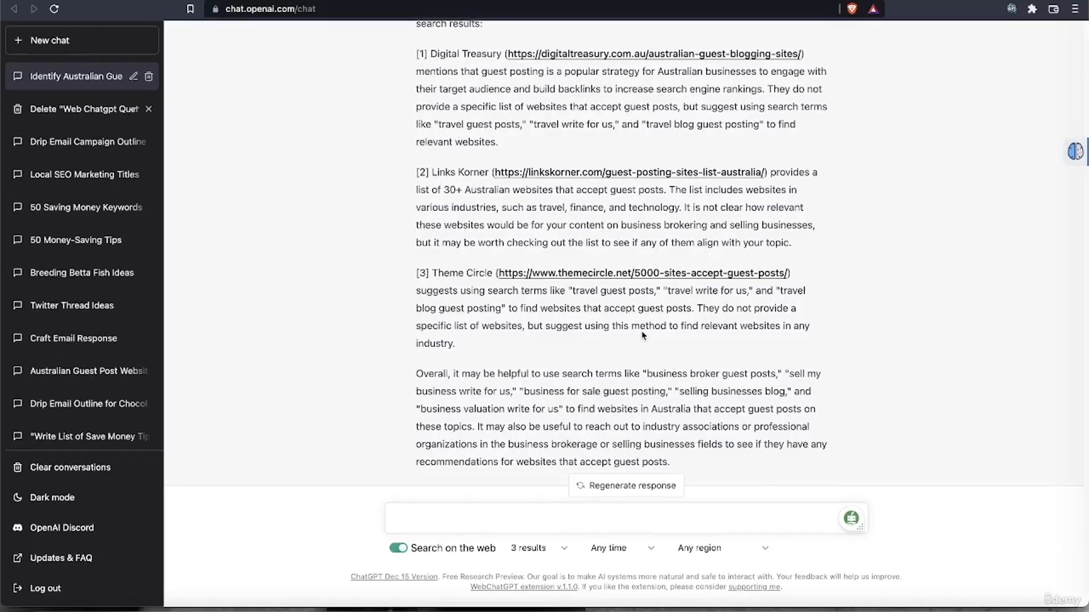
scroll(644, 329, "up", 3)
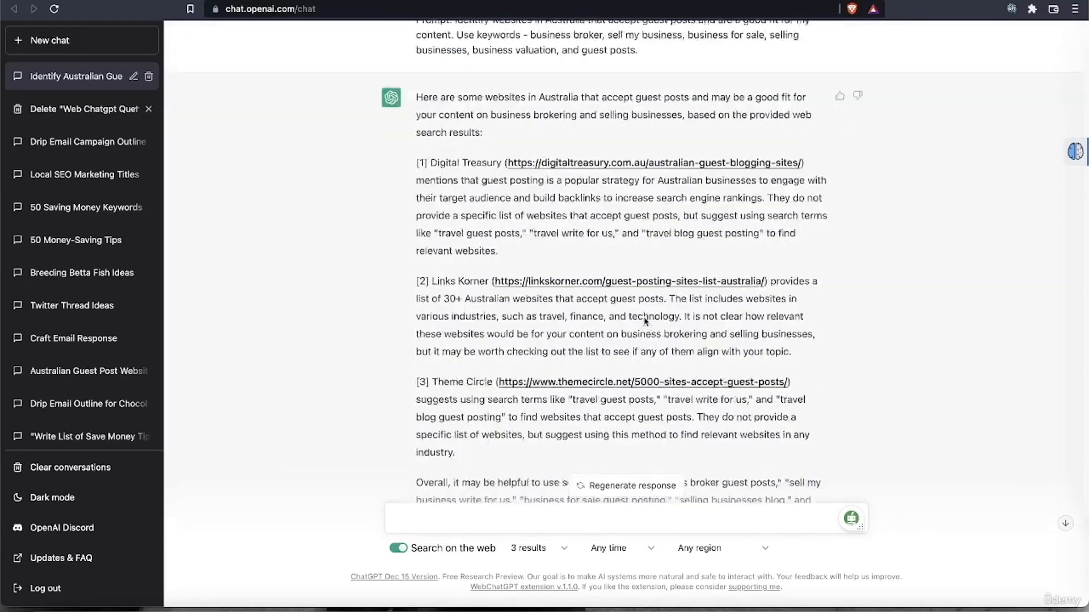
scroll(645, 321, "down", 3)
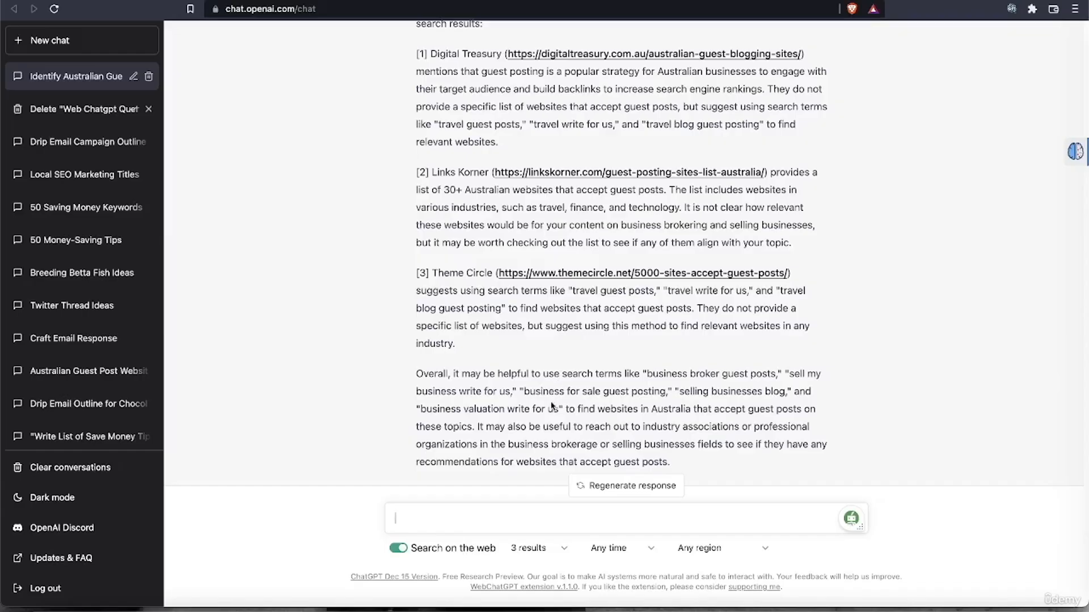
scroll(573, 278, "up", 1)
scroll(573, 278, "up", 4)
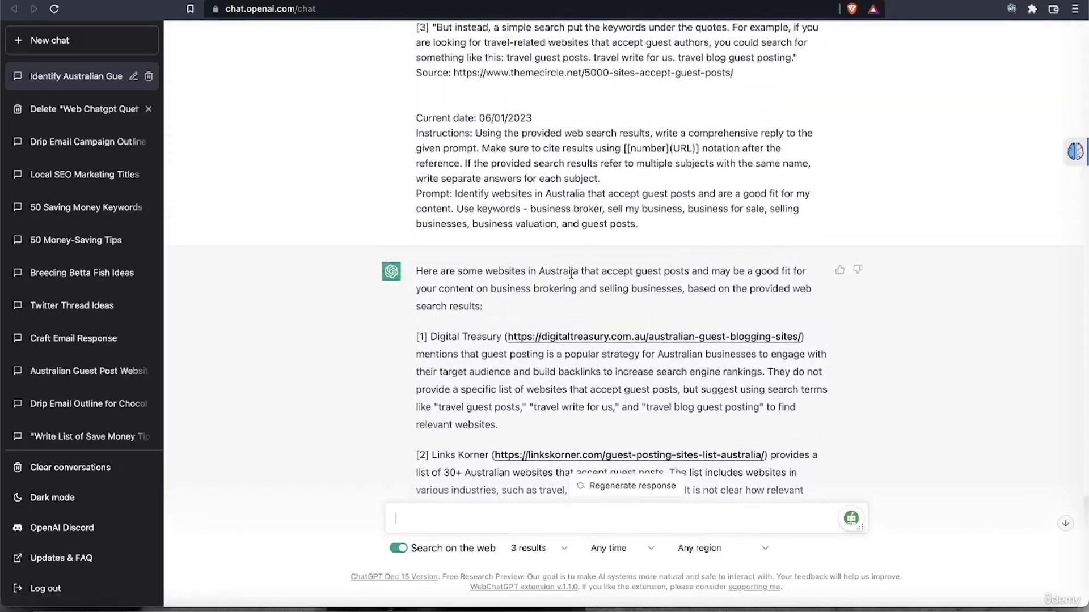
scroll(571, 277, "up", 5)
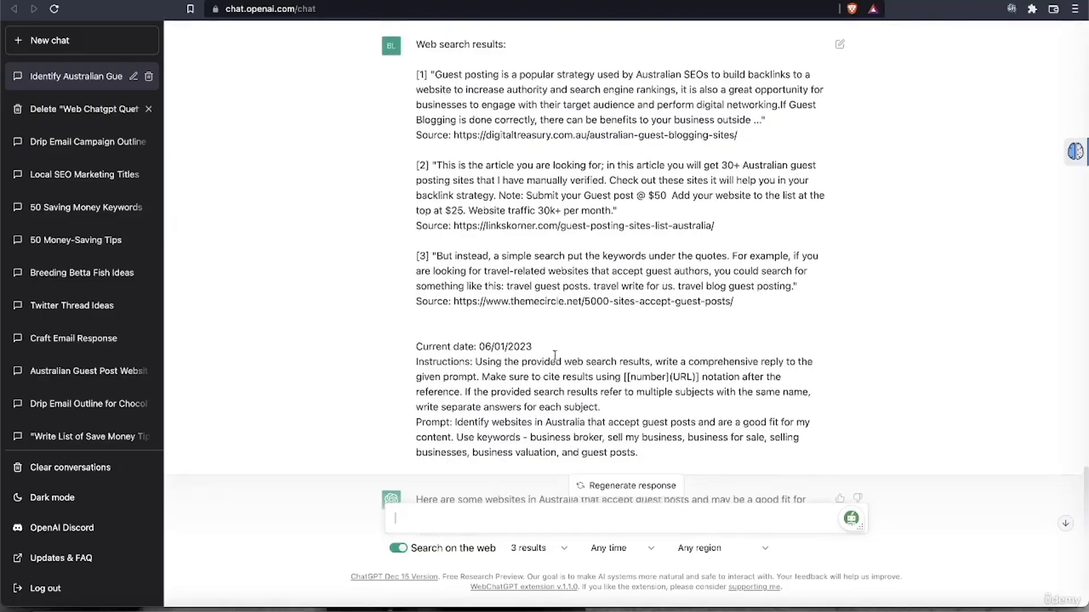
scroll(554, 356, "down", 5)
scroll(555, 359, "down", 4)
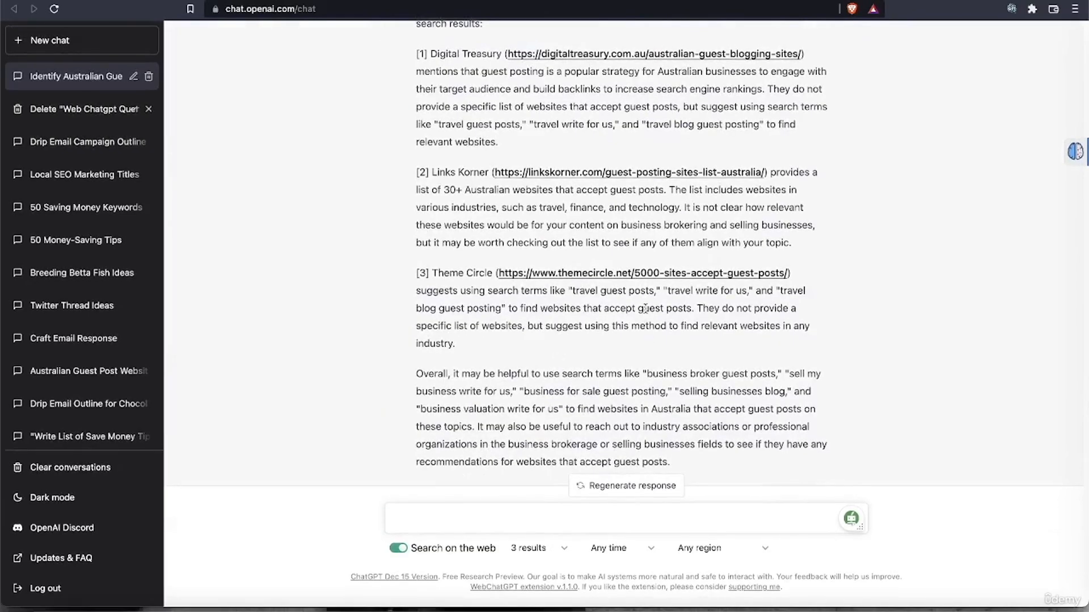
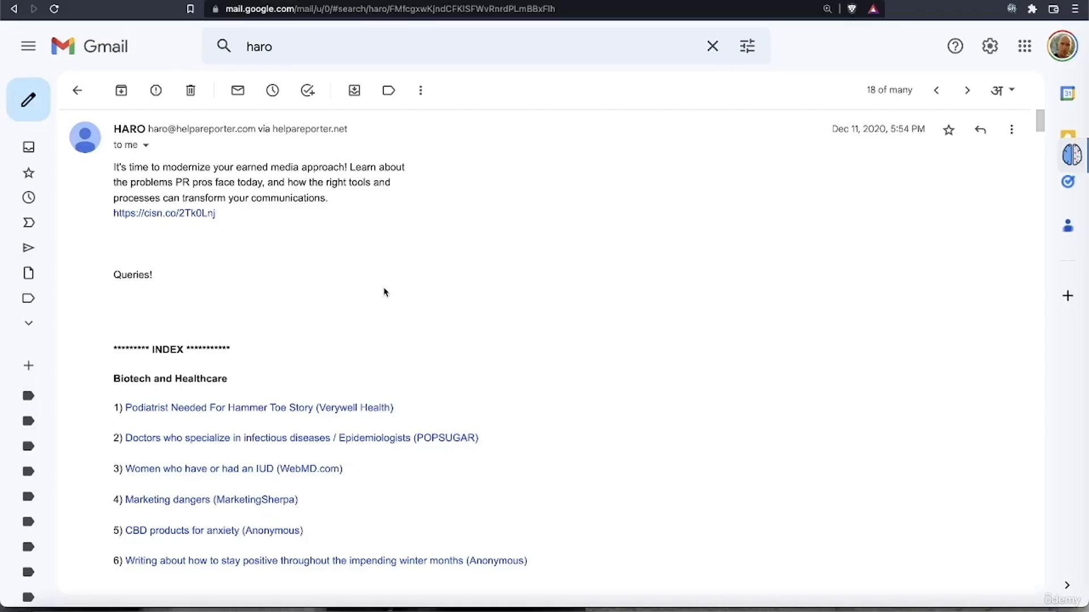
Step: Examine the HARO email's index of journalist queries from Biotech and Healthcare through Business and Finance
scroll(385, 346, "down", 5)
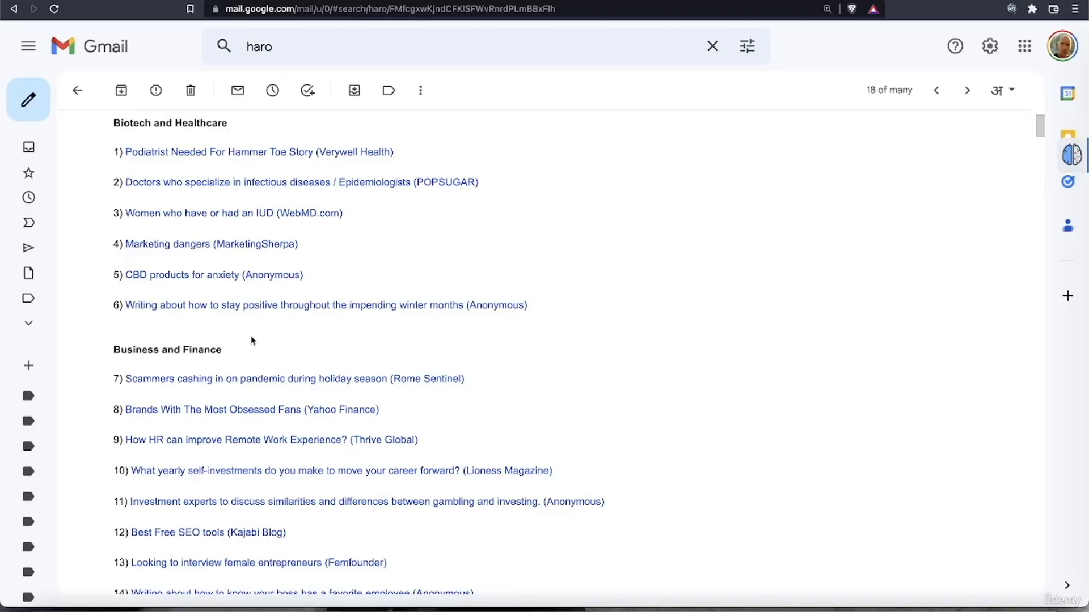
scroll(247, 354, "down", 3)
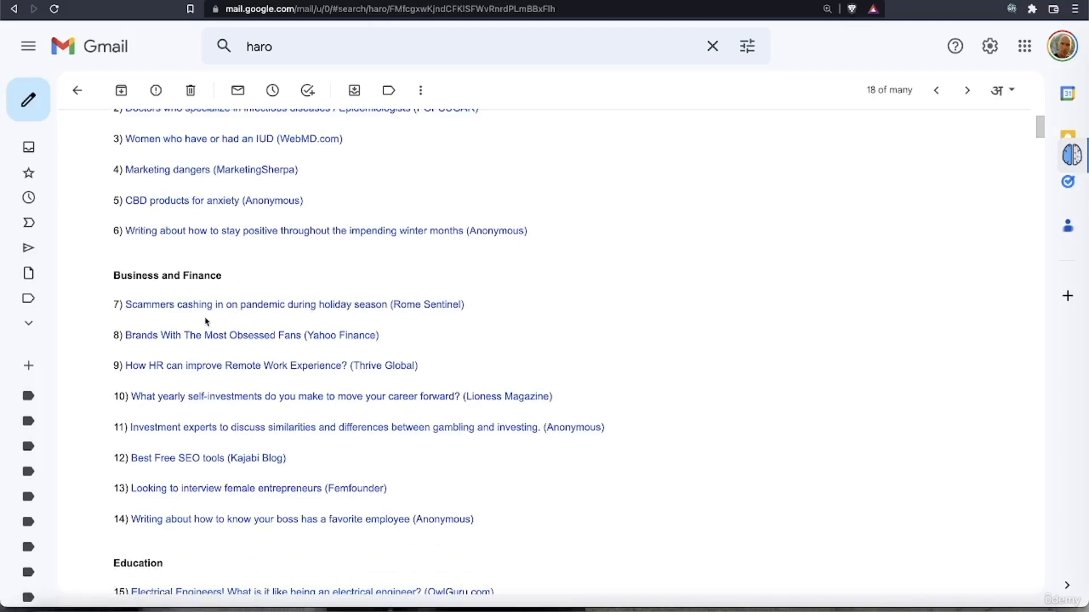
scroll(226, 347, "down", 2)
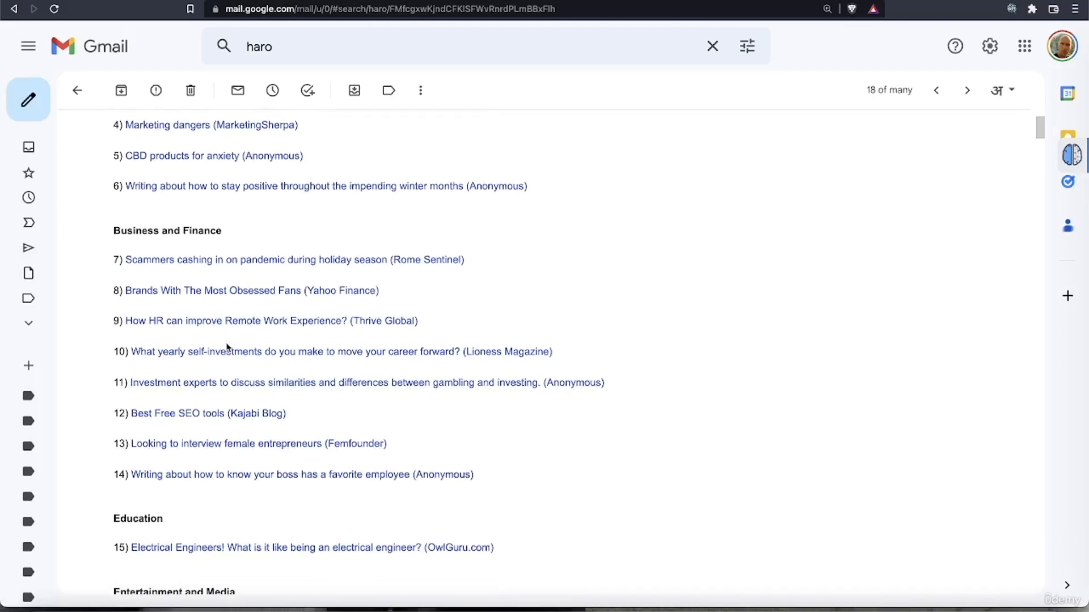
scroll(227, 347, "down", 2)
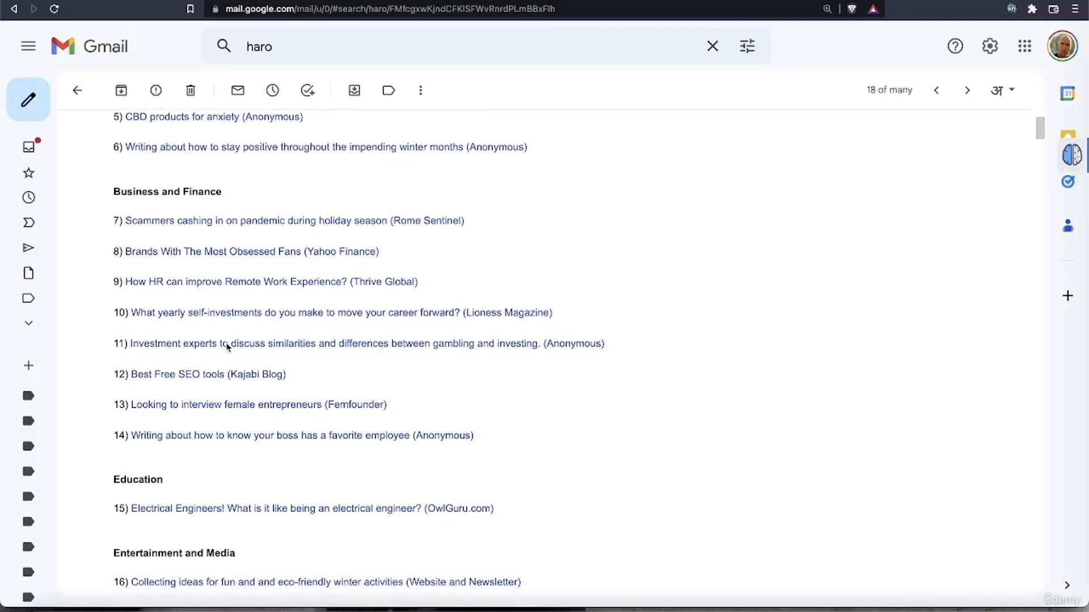
Step: Switch to the HARO website and review its homepage, including the media outlets using the service
left_click(434, 1)
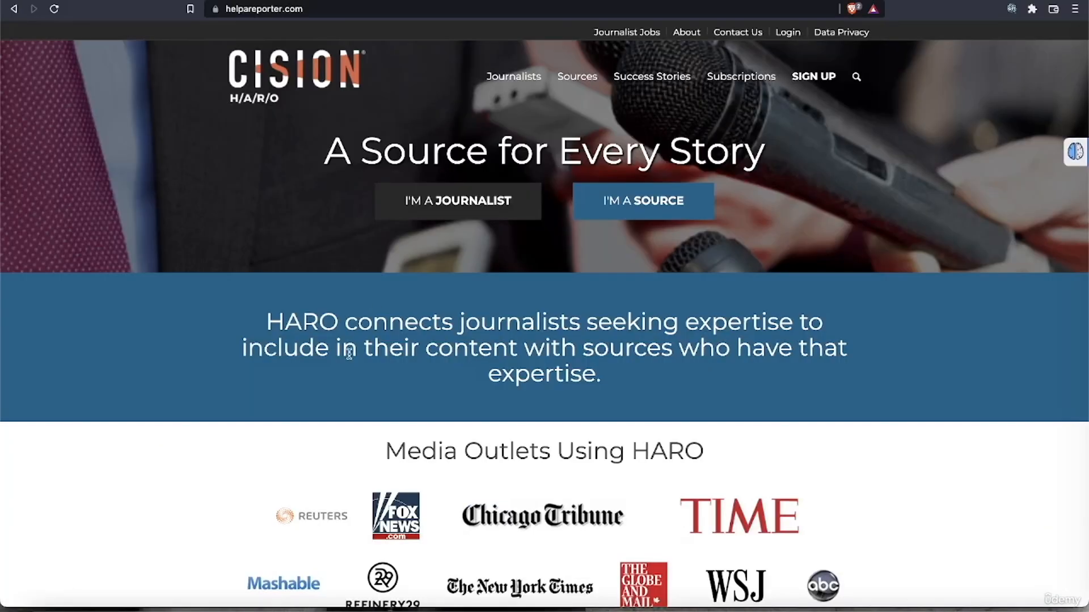
scroll(349, 358, "down", 4)
scroll(349, 358, "down", 1)
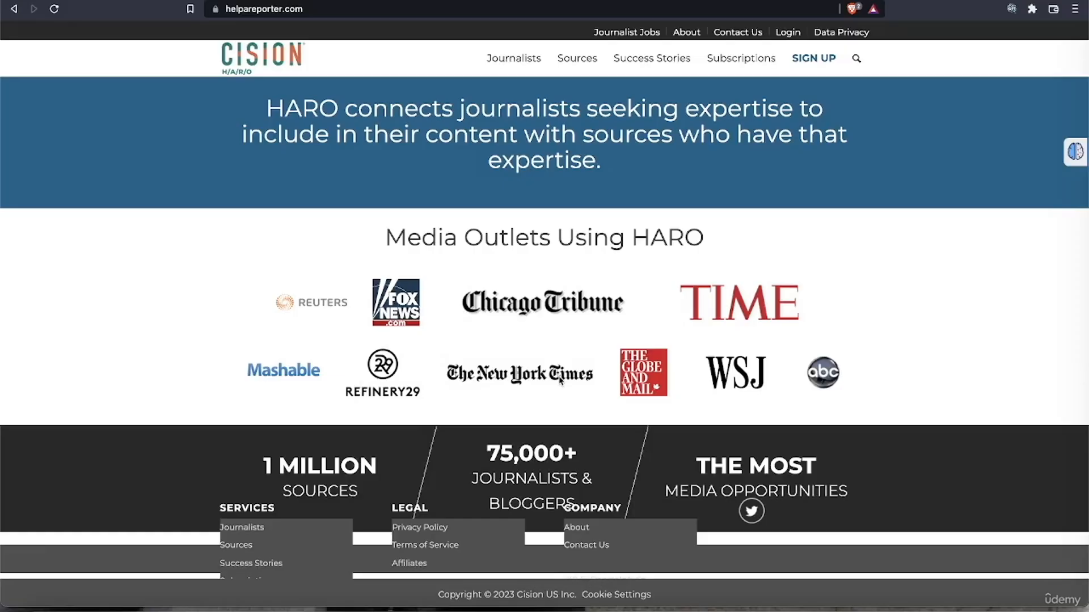
scroll(560, 380, "down", 1)
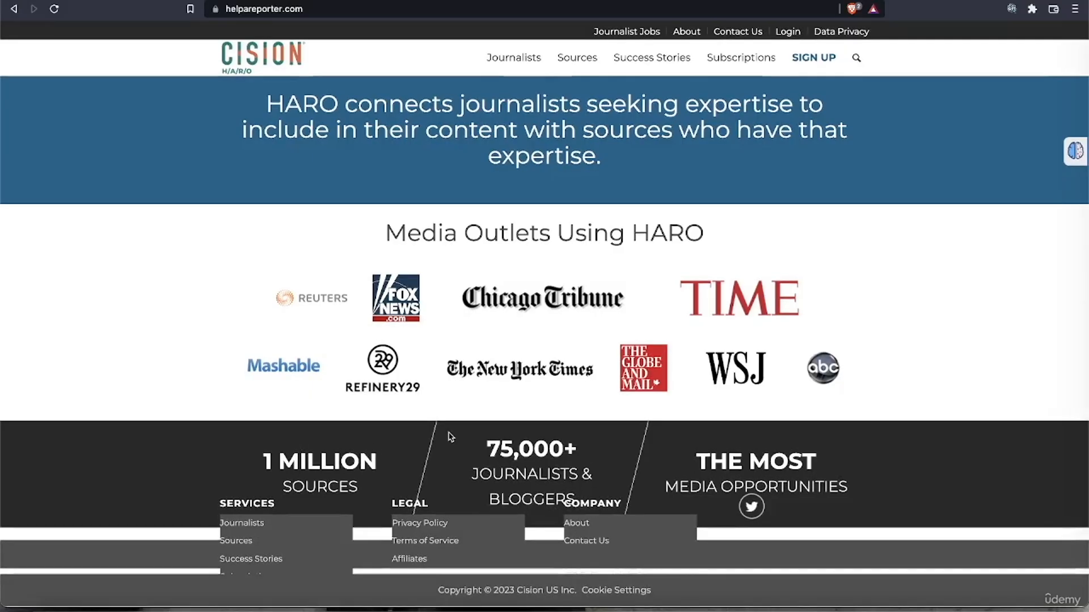
scroll(451, 436, "up", 4)
scroll(449, 437, "up", 1)
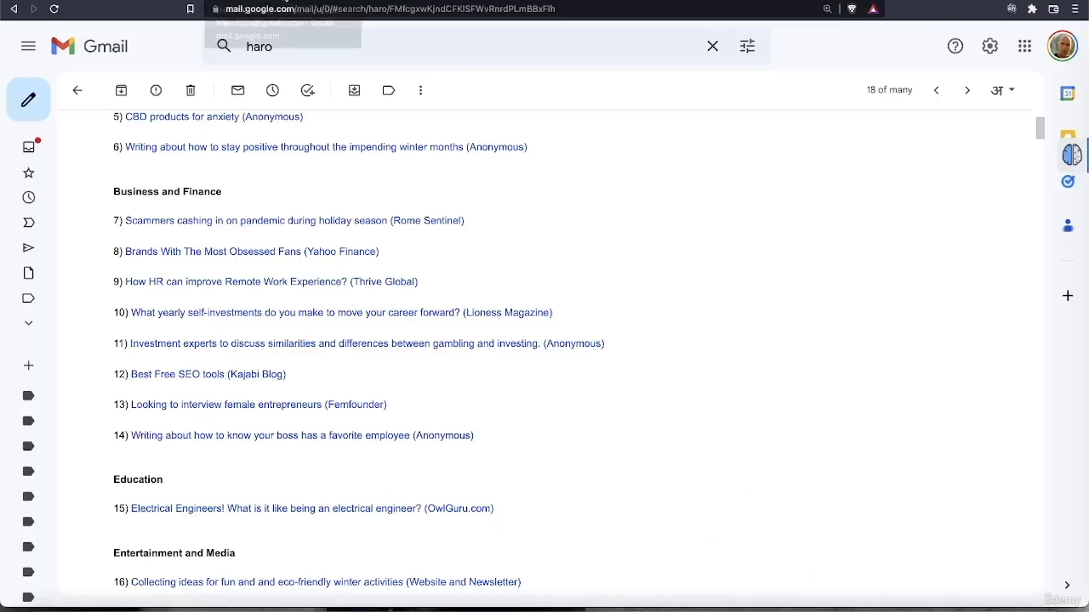
Step: Go through the HARO email's query index and open "Tips on how marketers should communicate with customers (MarketingSherpa)"
scroll(290, 309, "down", 1)
scroll(288, 306, "down", 3)
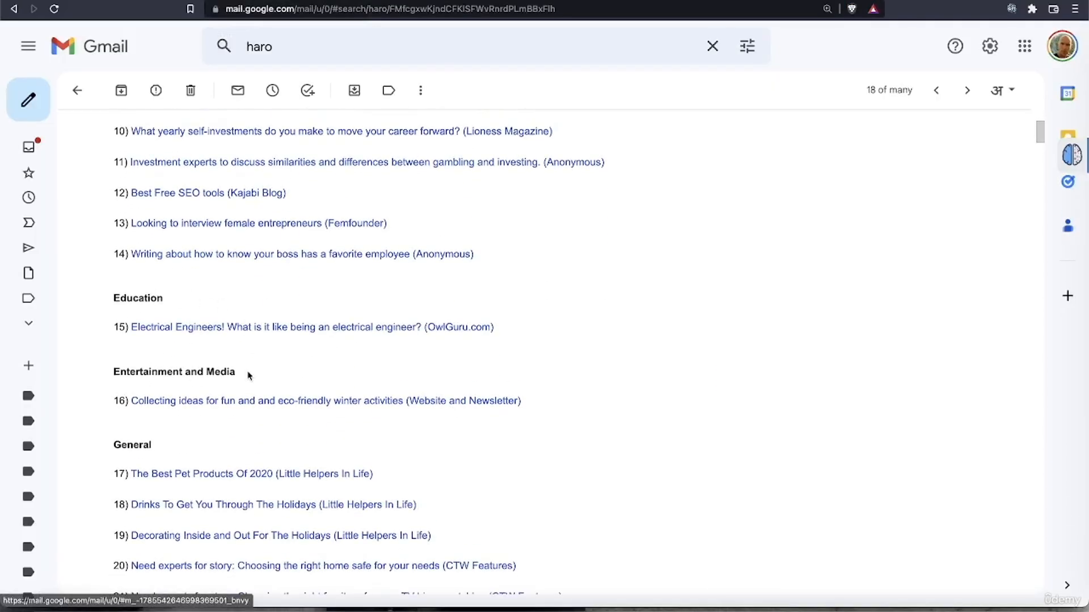
scroll(248, 373, "down", 2)
scroll(248, 375, "down", 15)
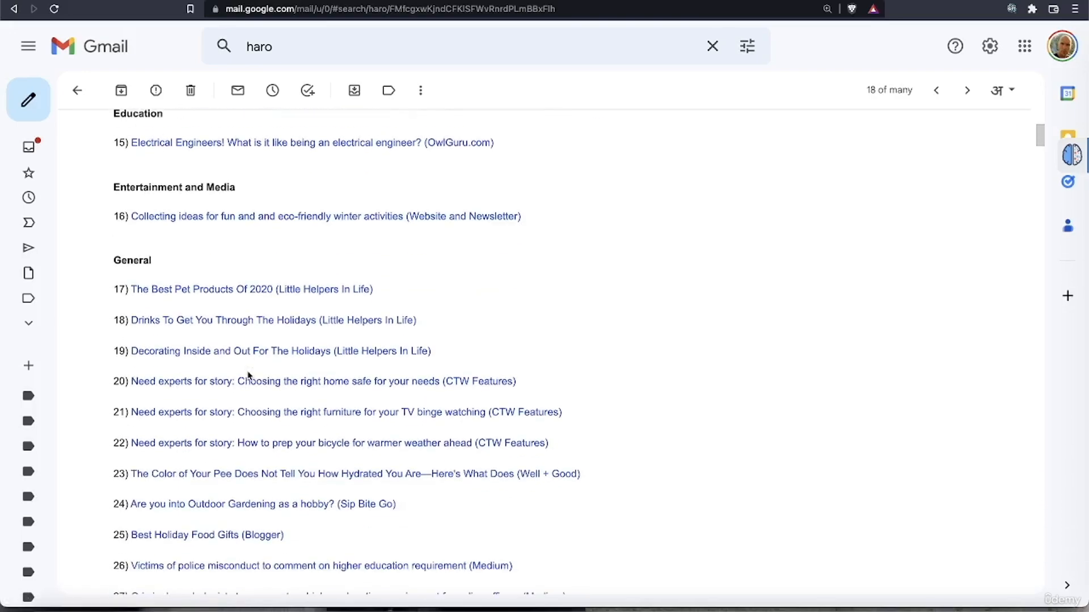
scroll(249, 376, "down", 10)
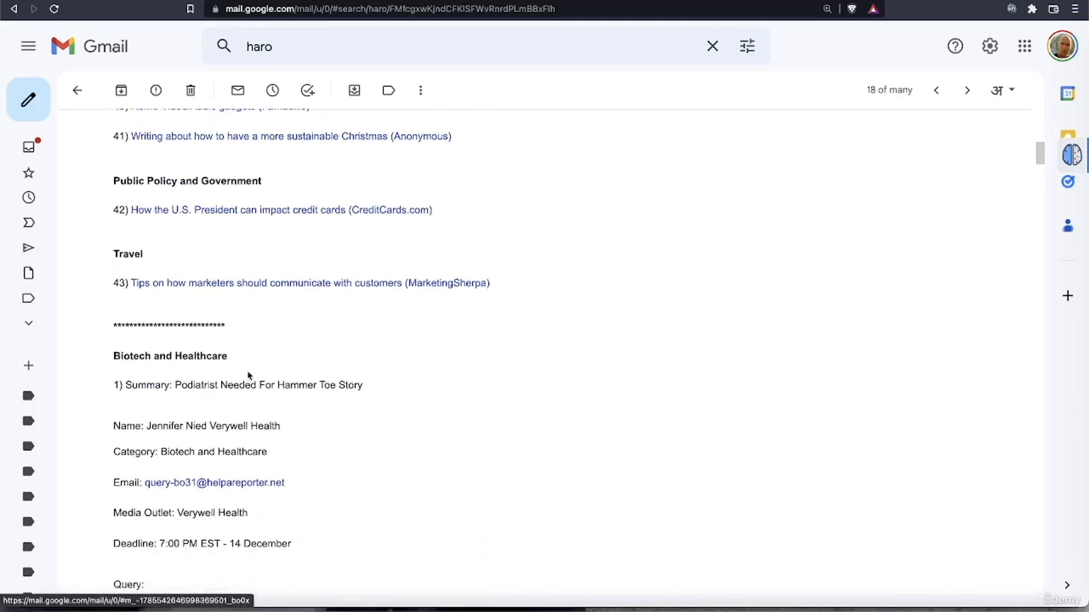
scroll(248, 375, "down", 1)
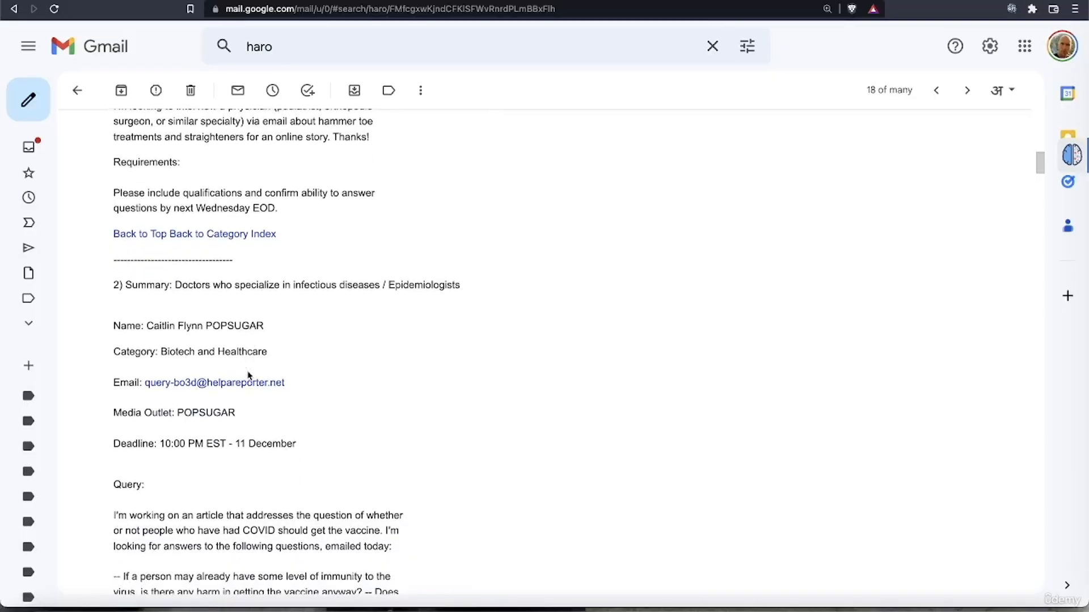
scroll(248, 376, "up", 12)
scroll(248, 376, "up", 10)
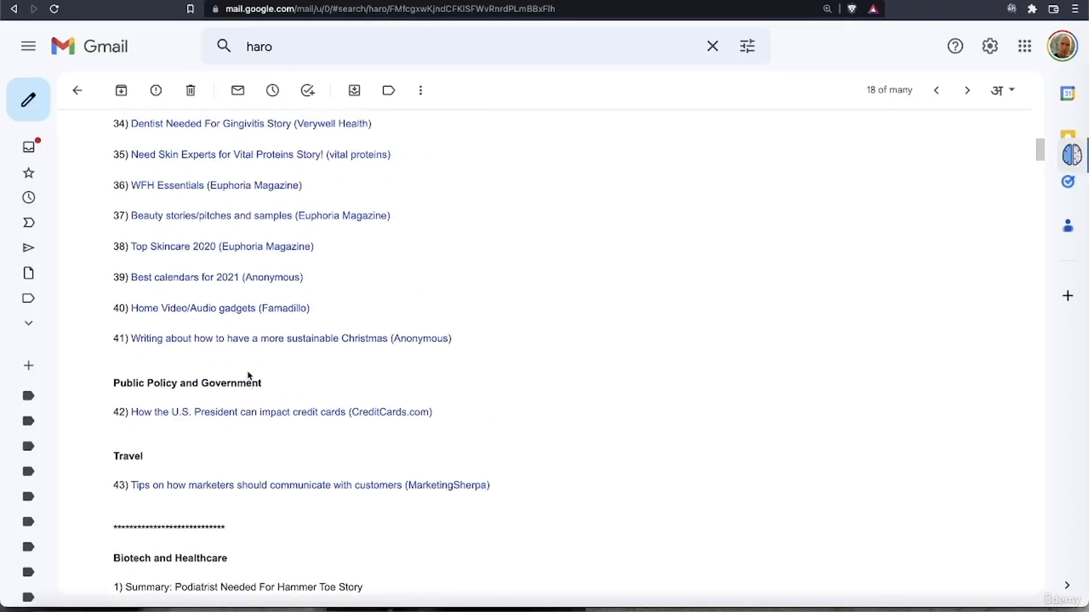
scroll(249, 376, "down", 1)
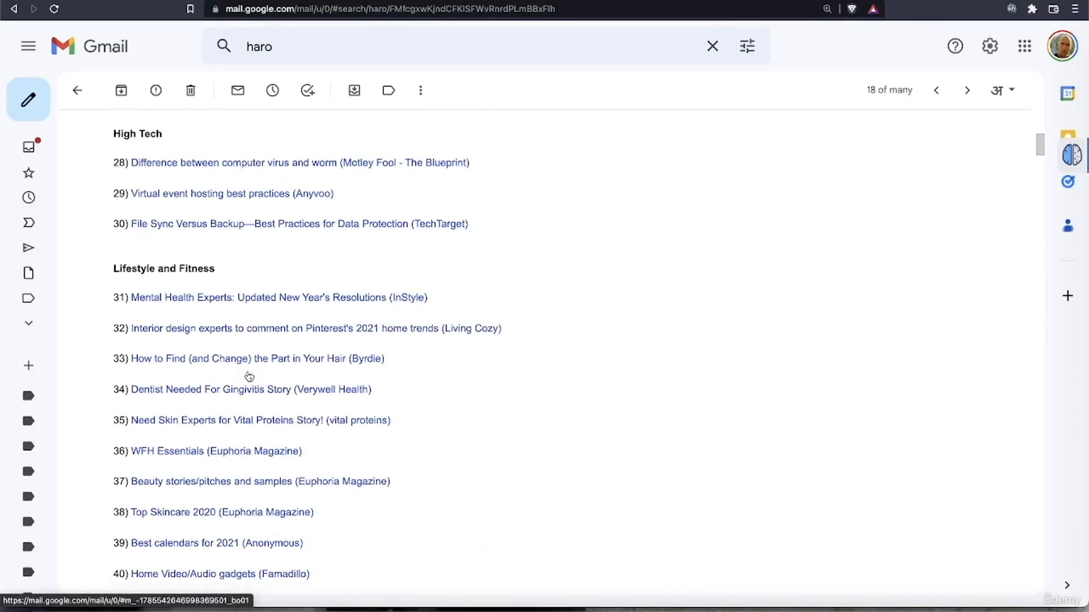
scroll(249, 376, "down", 7)
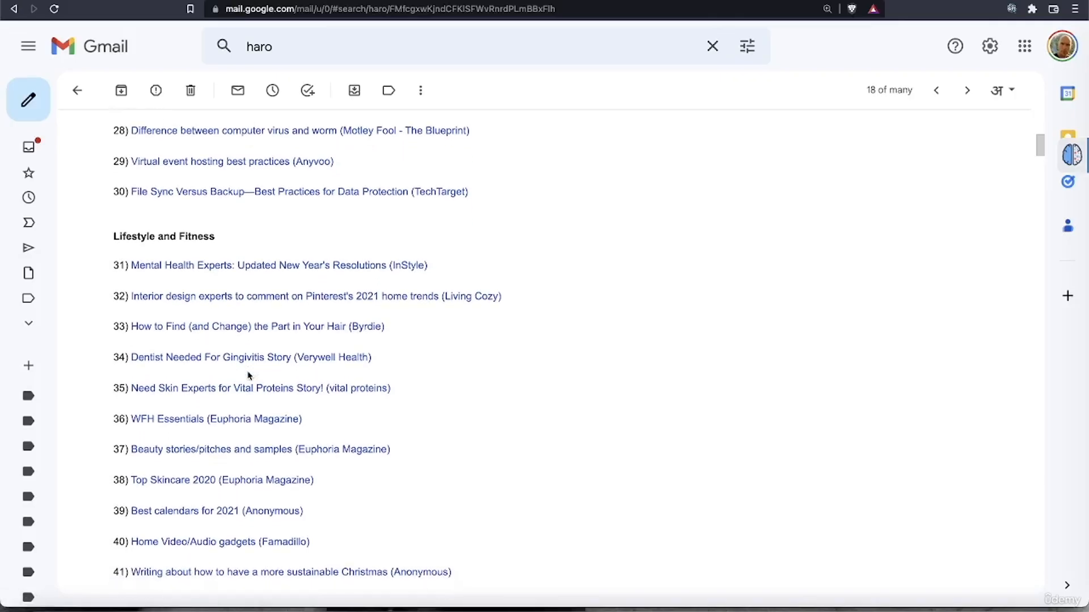
scroll(248, 376, "down", 1)
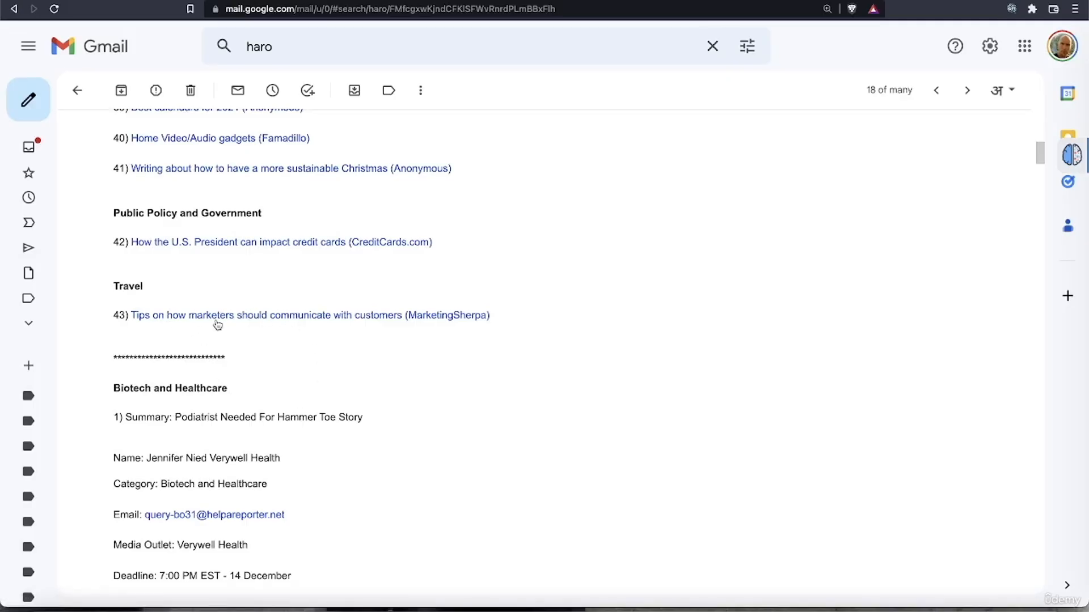
left_click(250, 316)
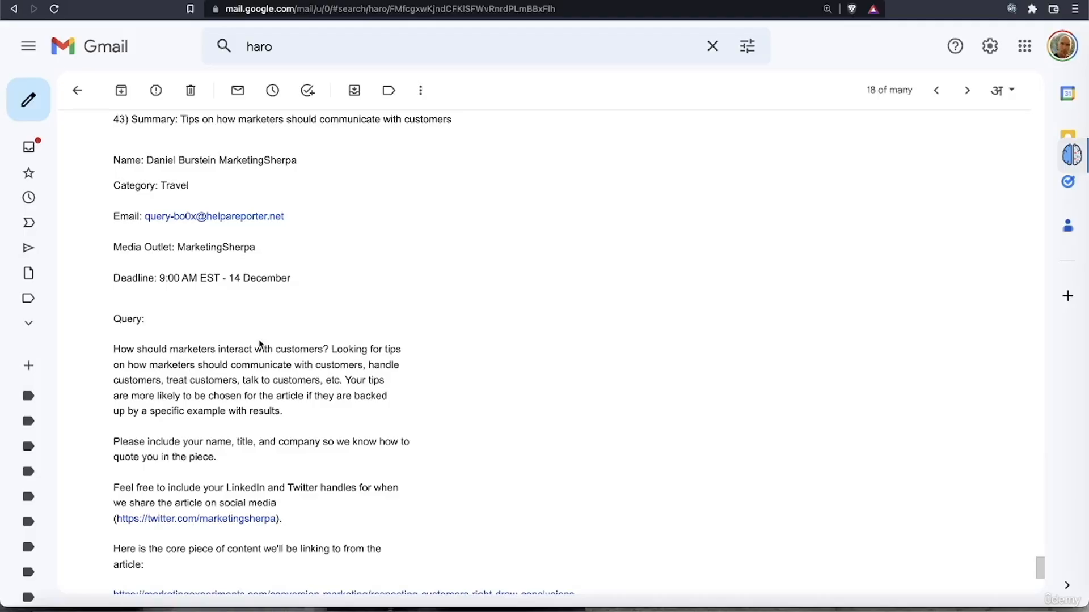
Step: Read the MarketingSherpa query's details, including the requested tips, contributor information, example articles and requirements
scroll(269, 345, "down", 1)
scroll(254, 330, "down", 4)
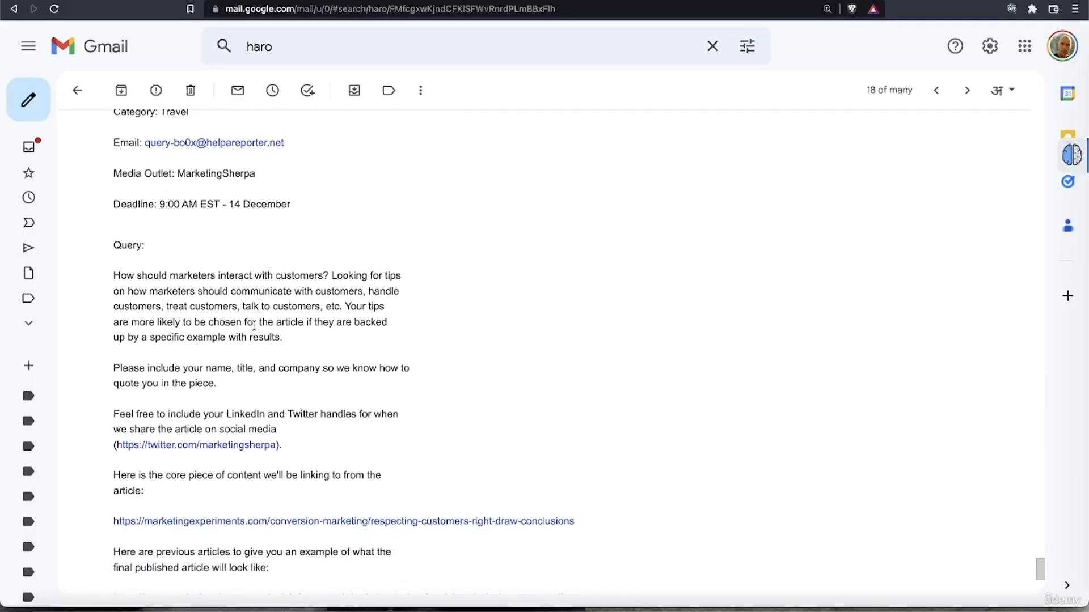
scroll(255, 330, "down", 1)
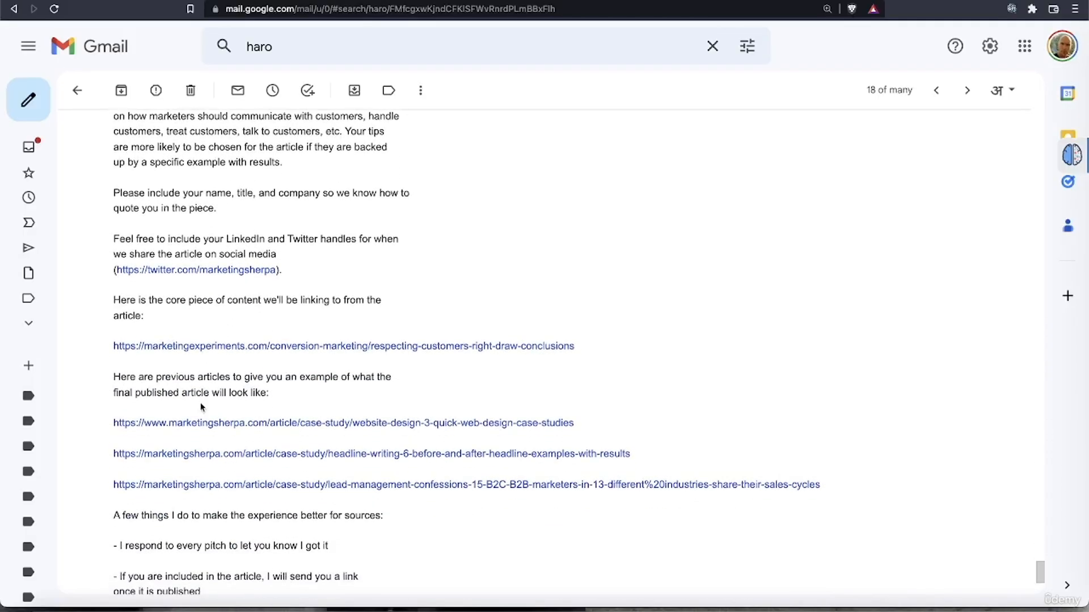
scroll(216, 406, "down", 1)
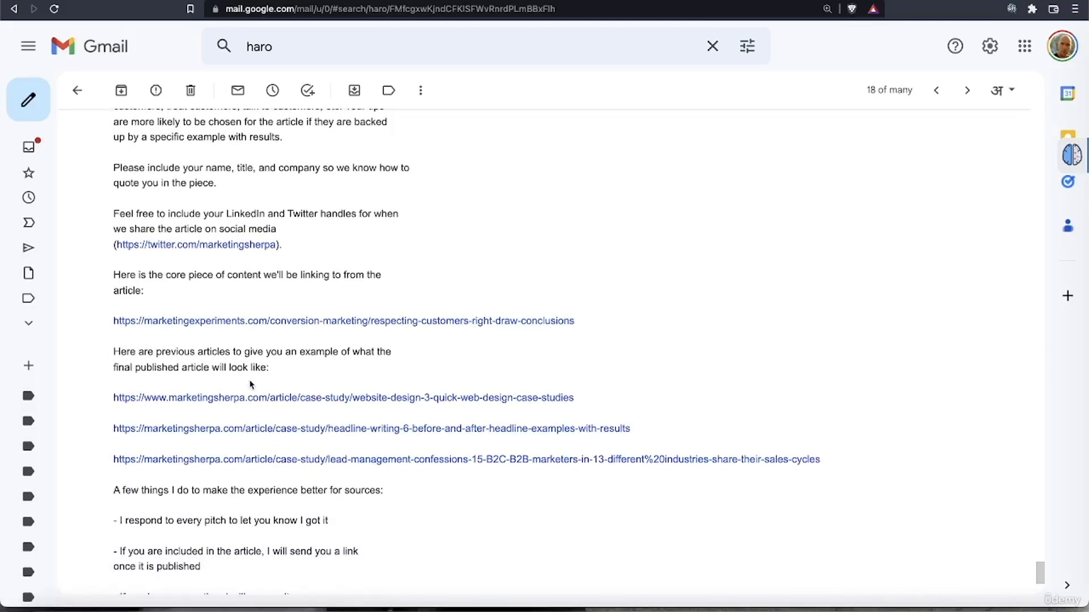
scroll(250, 381, "down", 2)
scroll(250, 385, "down", 1)
scroll(250, 432, "down", 1)
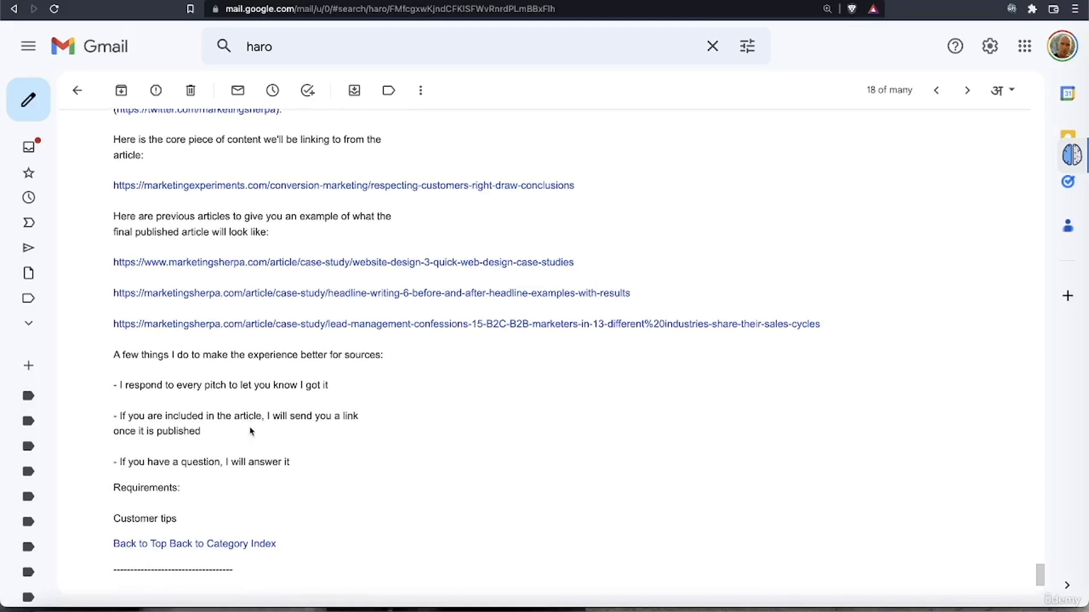
scroll(229, 501, "down", 1)
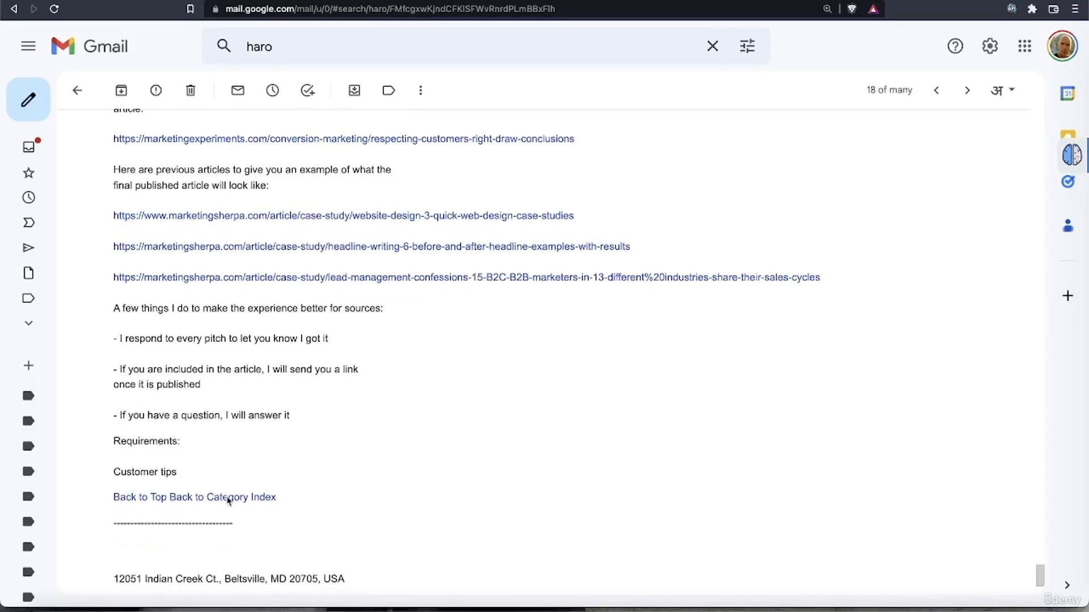
scroll(235, 478, "up", 1)
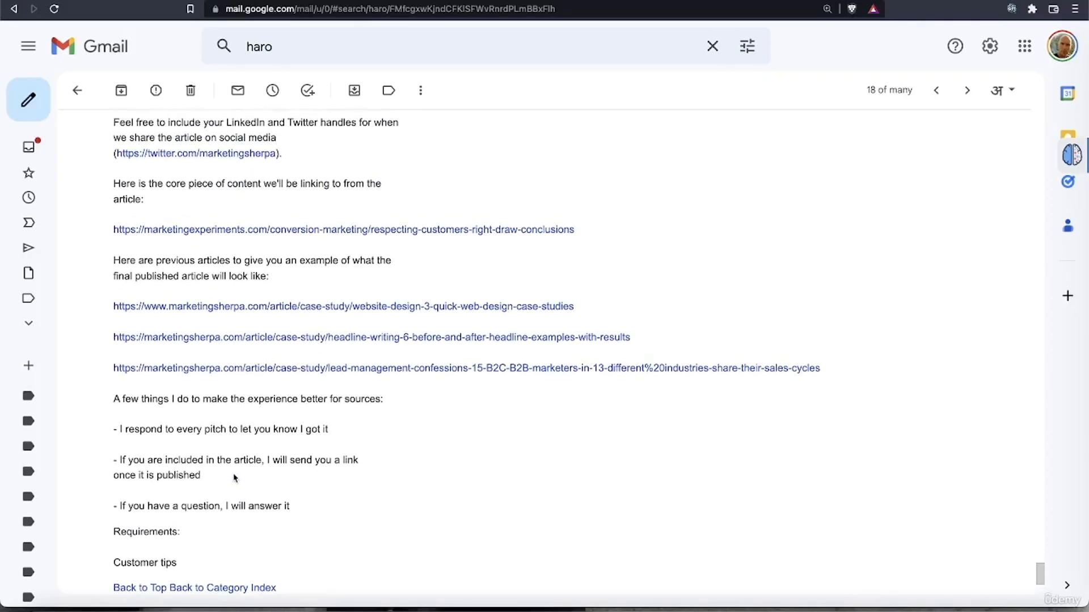
scroll(235, 478, "up", 1)
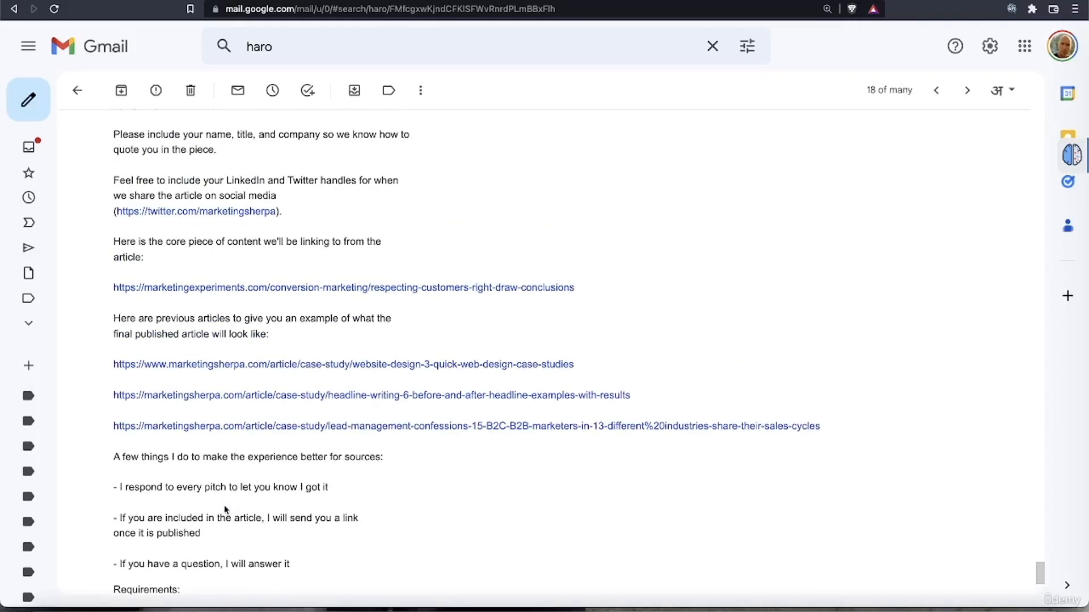
scroll(225, 510, "up", 1)
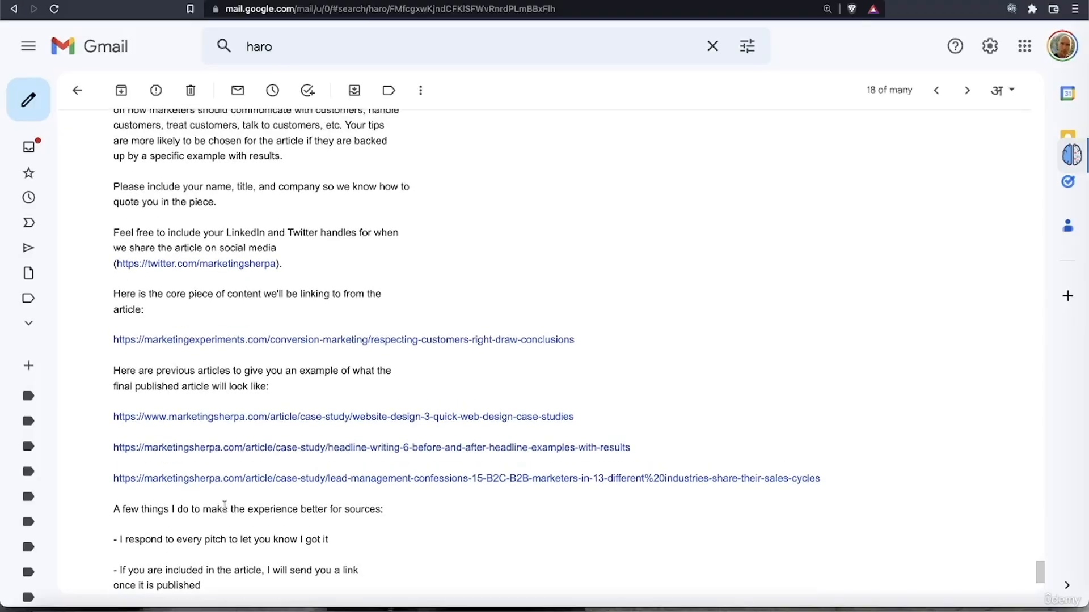
scroll(225, 506, "up", 1)
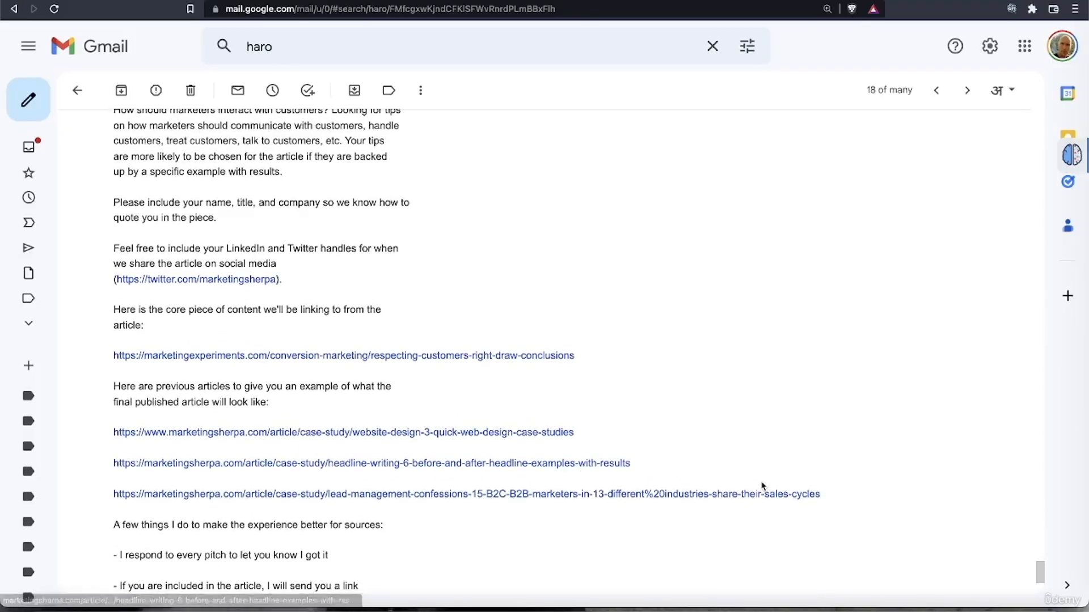
Step: Copy the MarketingSherpa query text from "Query:" through the last example article link and switch to ChatGPT
left_click_drag(835, 497, 113, 200)
scroll(227, 316, "up", 2)
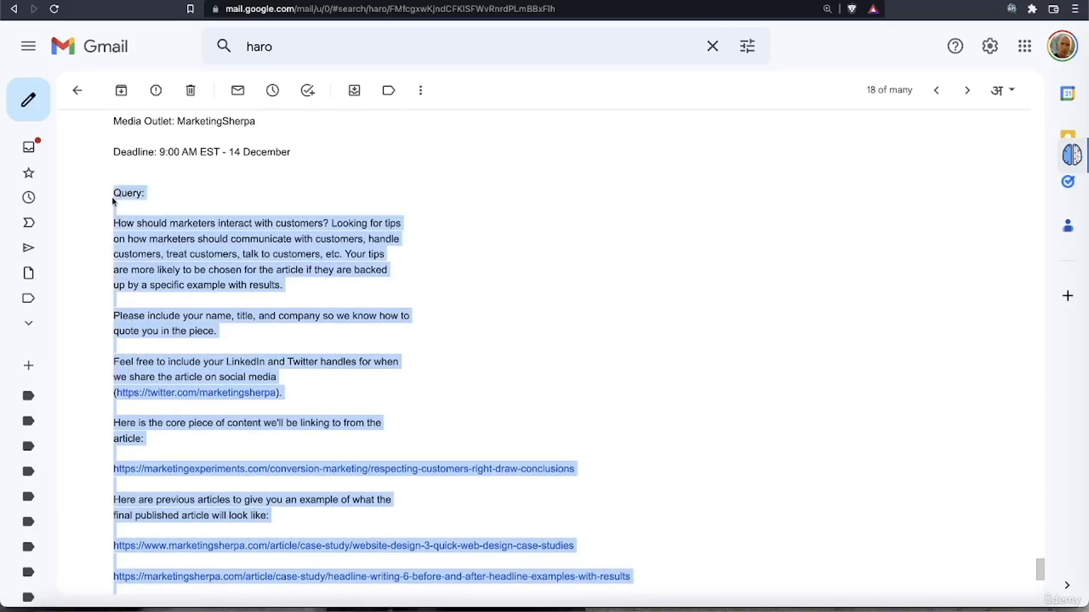
left_click(138, 0)
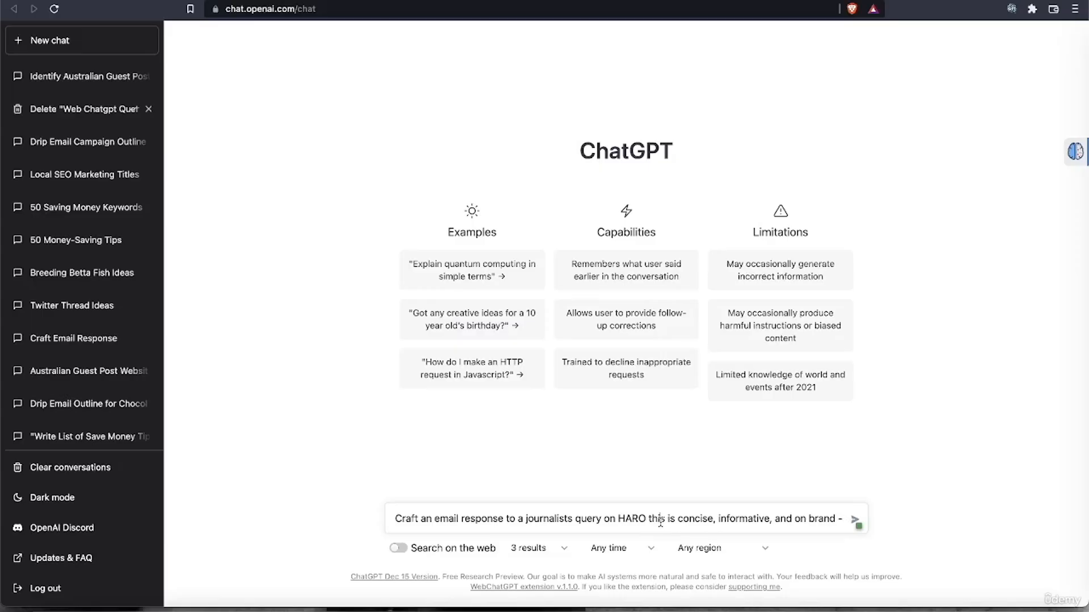
Step: Correct the draft prompt to read "Craft an email response to a journalists query on HARO that is concise, informative, and on brand -"
key("BackSpace")
key("BackSpace")
key("BackSpace")
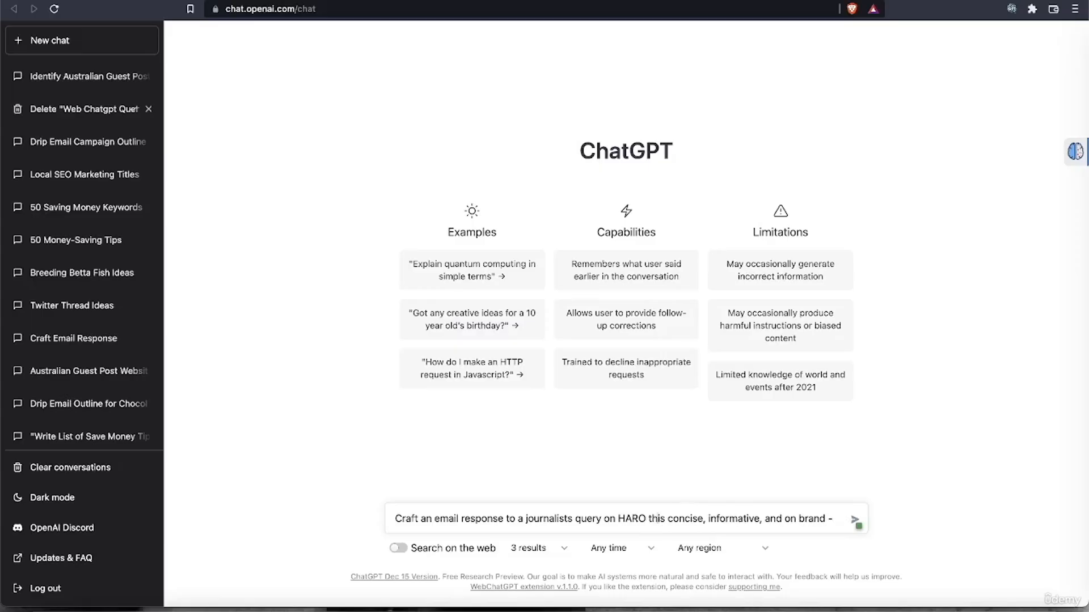
type("at")
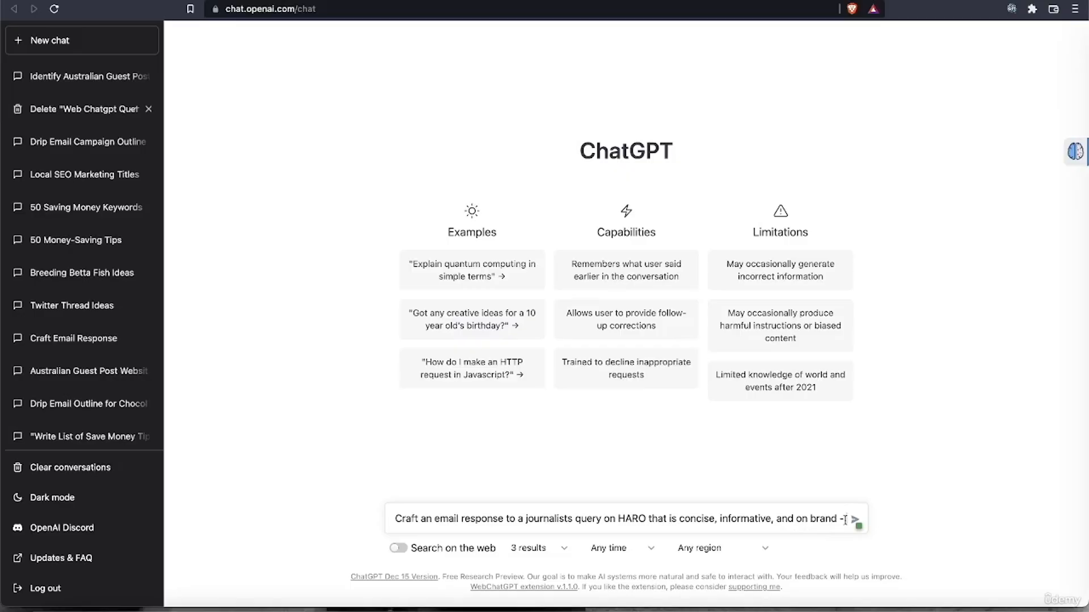
Step: Append the copied MarketingSherpa query to the prompt, check the combined text and submit it
key("super+v")
scroll(822, 519, "up", 10)
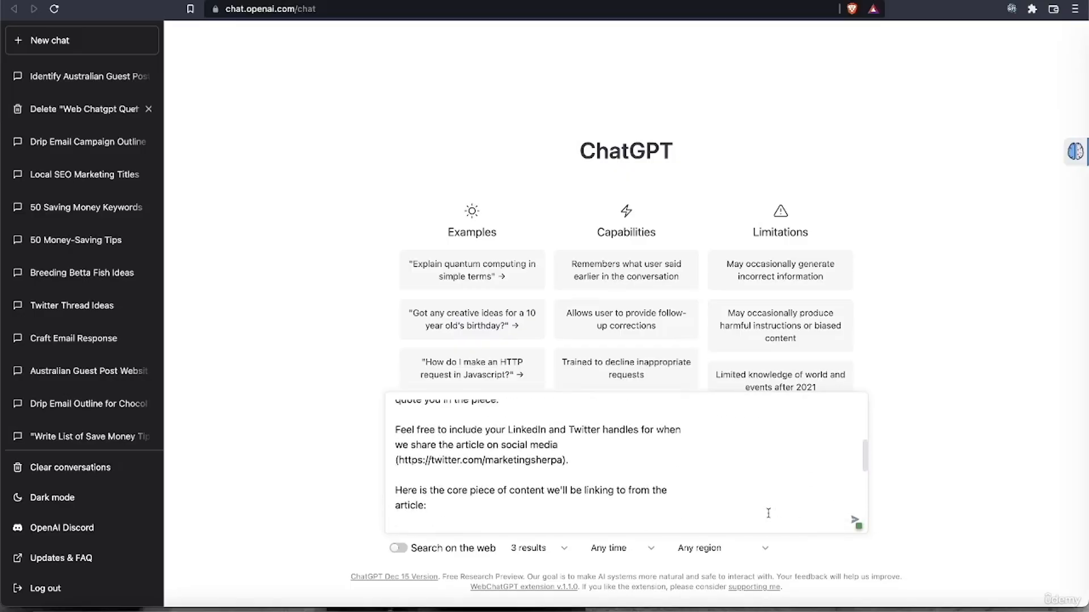
scroll(768, 514, "up", 3)
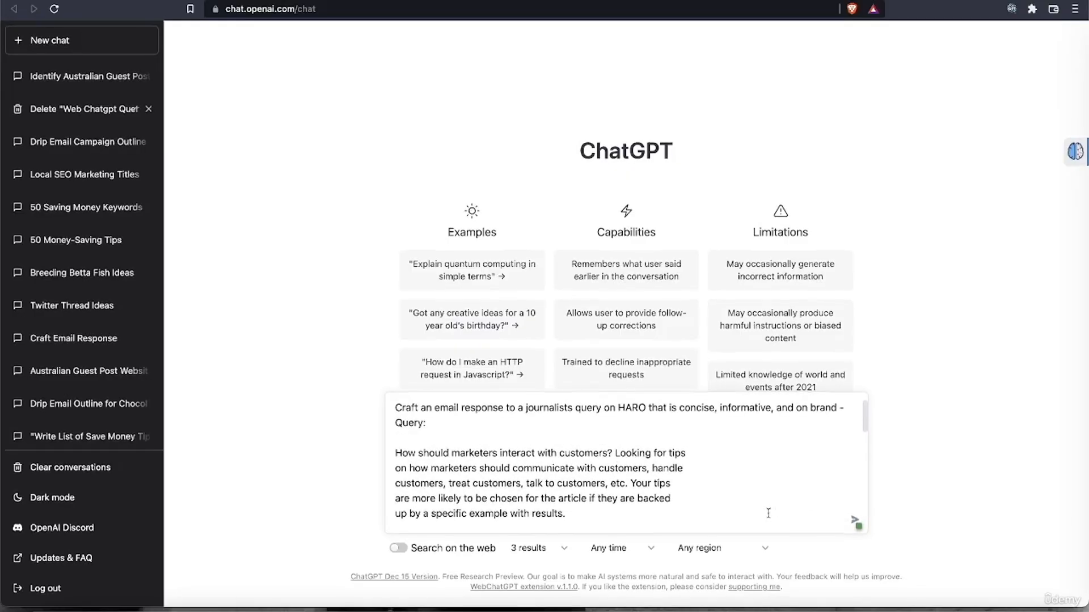
scroll(752, 521, "down", 5)
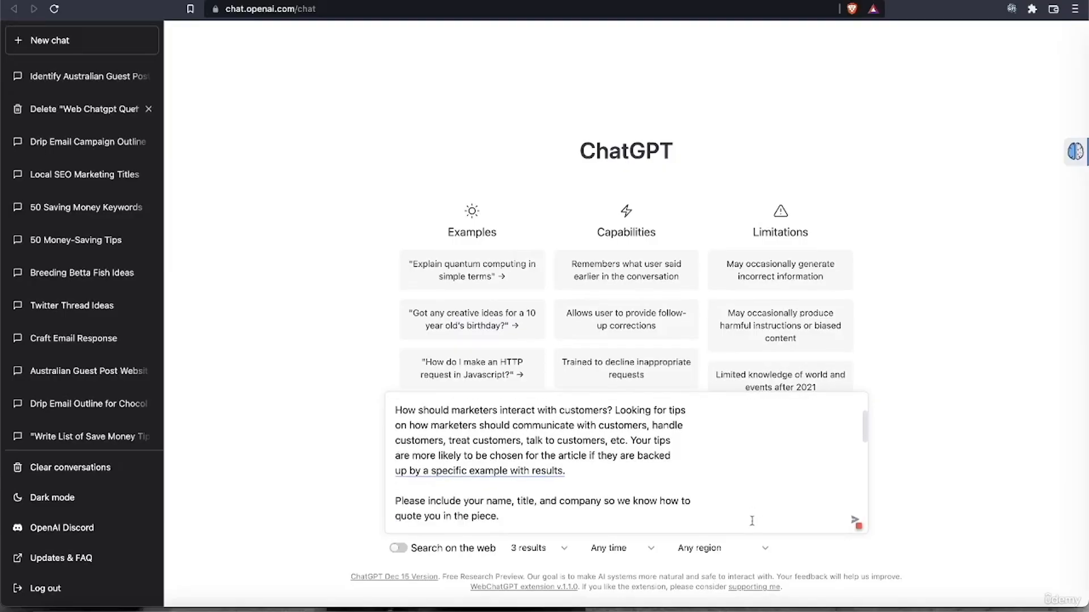
scroll(752, 521, "up", 5)
scroll(751, 521, "down", 3)
scroll(752, 520, "down", 3)
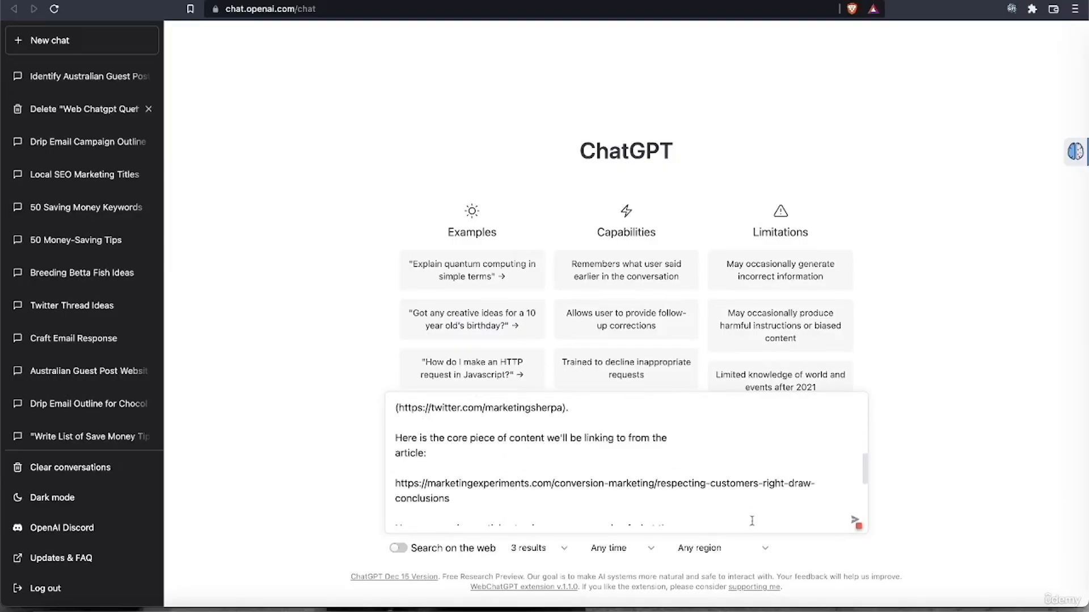
key("Return")
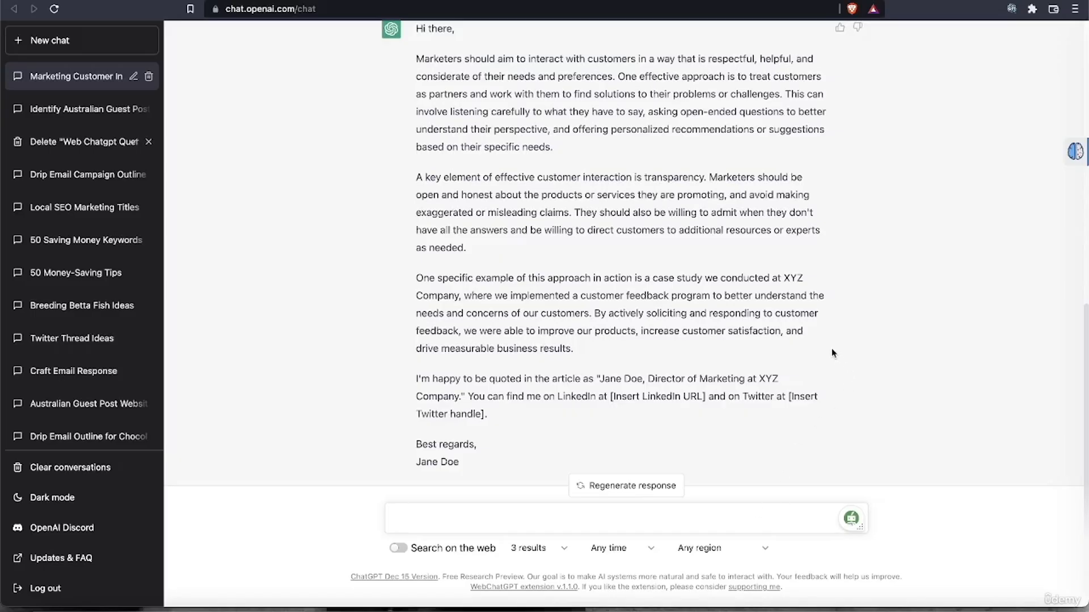
Step: Review the generated email response beneath the submitted MarketingSherpa query, from its opening tips to the sign-off
scroll(831, 349, "up", 2)
scroll(832, 348, "up", 1)
scroll(831, 349, "down", 3)
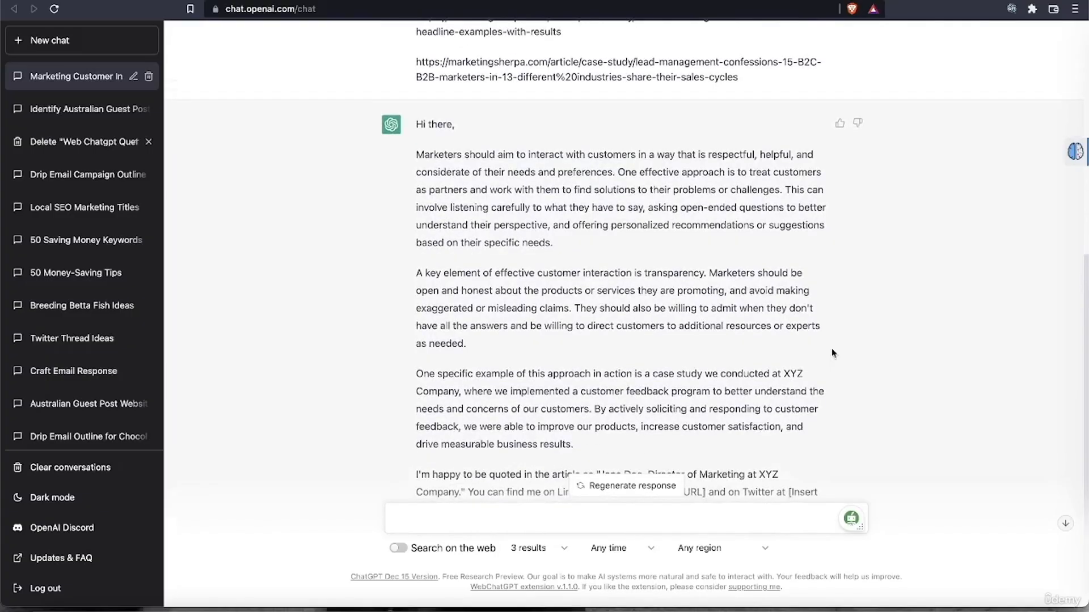
scroll(832, 348, "down", 1)
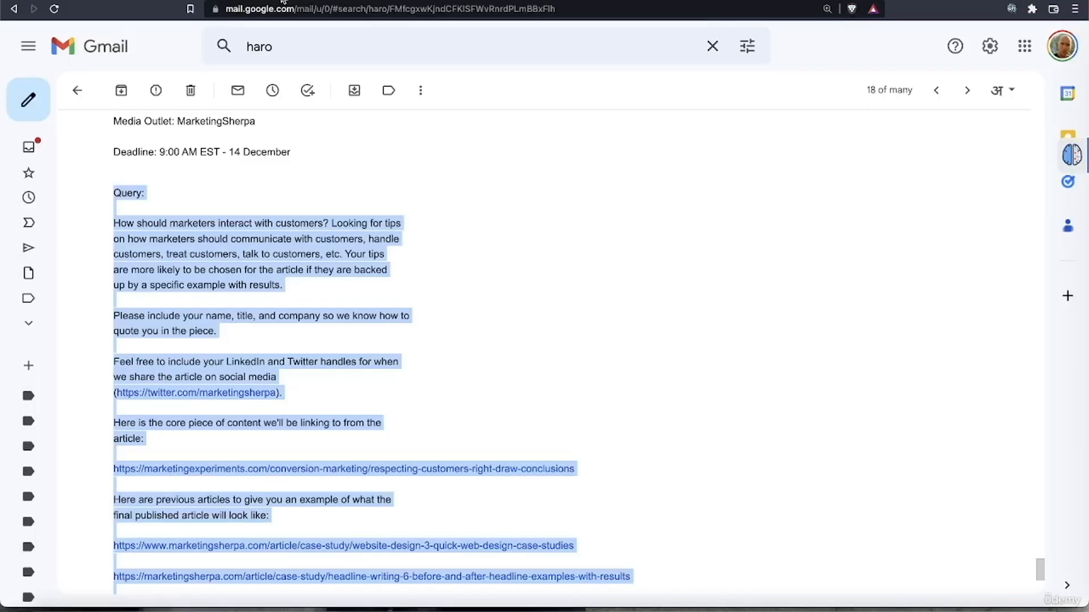
Step: Switch to Gmail and reread the MarketingSherpa query, from its summary and submission details through the example articles, source notes and requirements
scroll(258, 349, "down", 2)
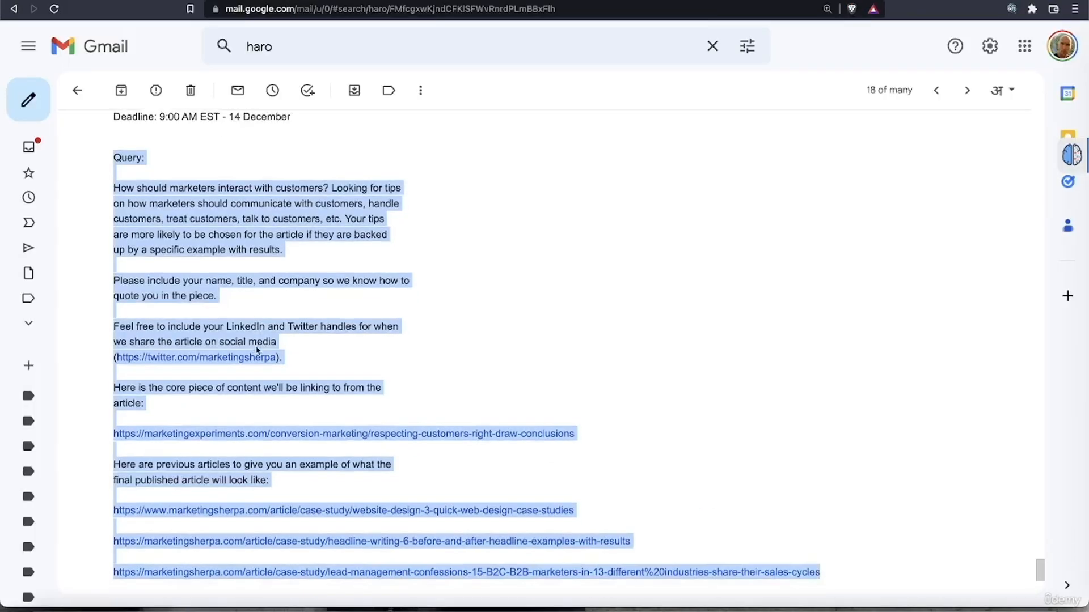
left_click(317, 341)
scroll(317, 340, "down", 5)
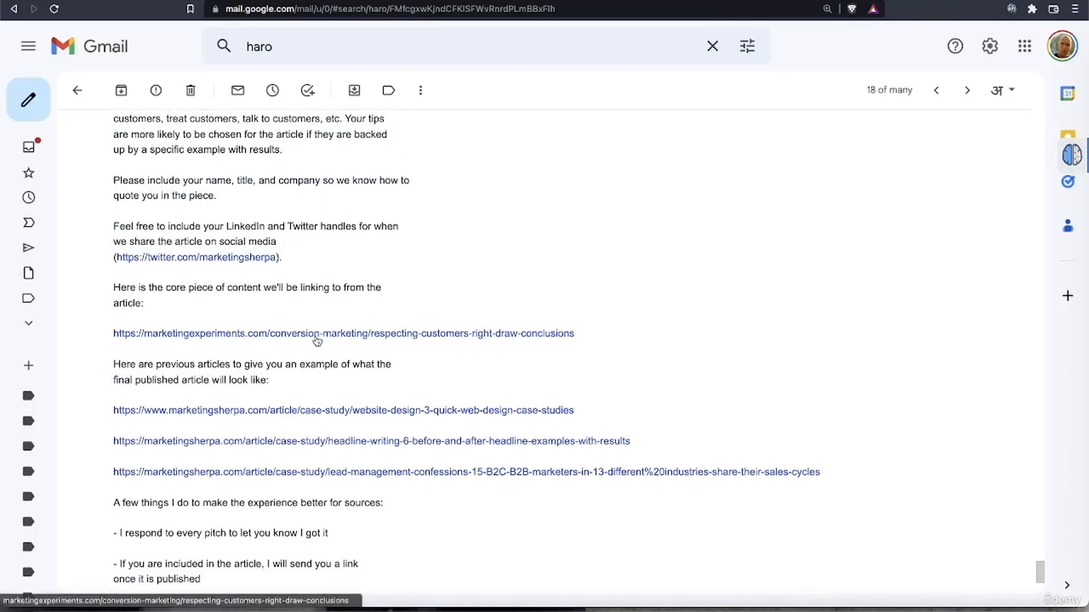
scroll(317, 340, "down", 4)
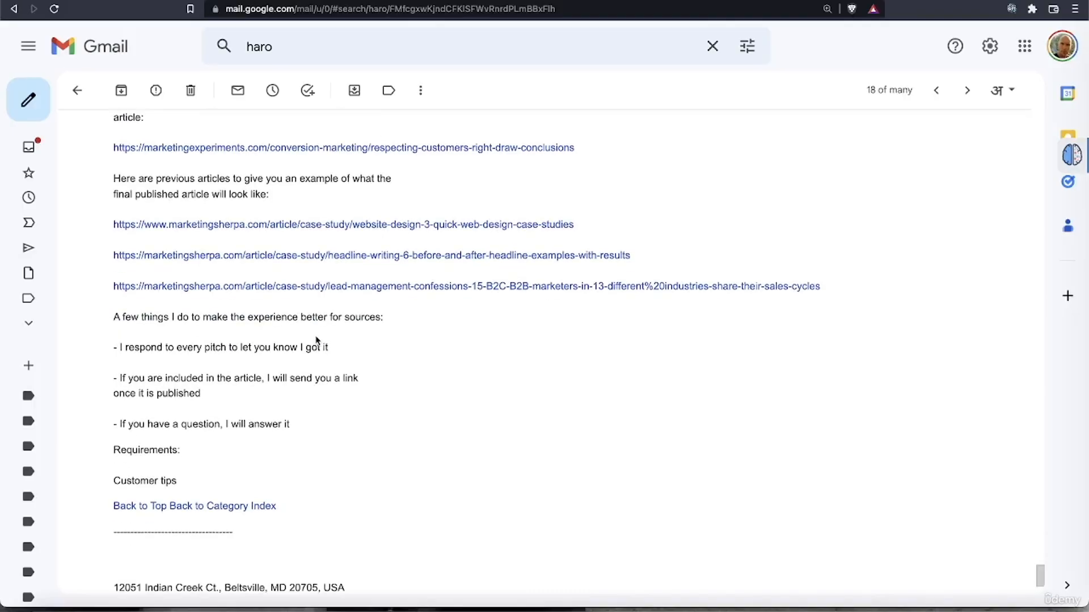
scroll(316, 340, "up", 8)
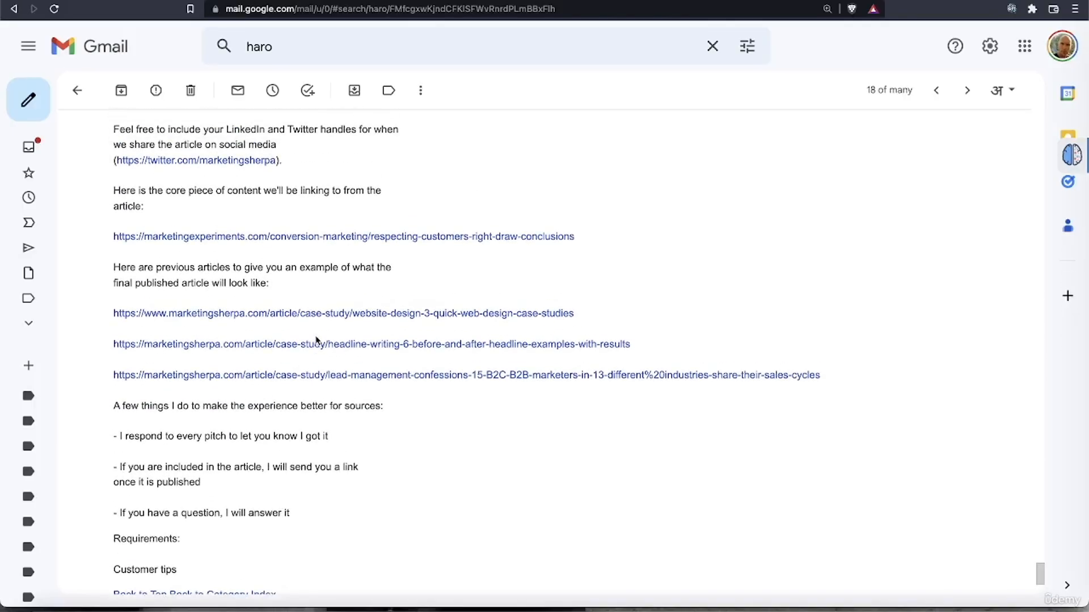
scroll(316, 336, "up", 7)
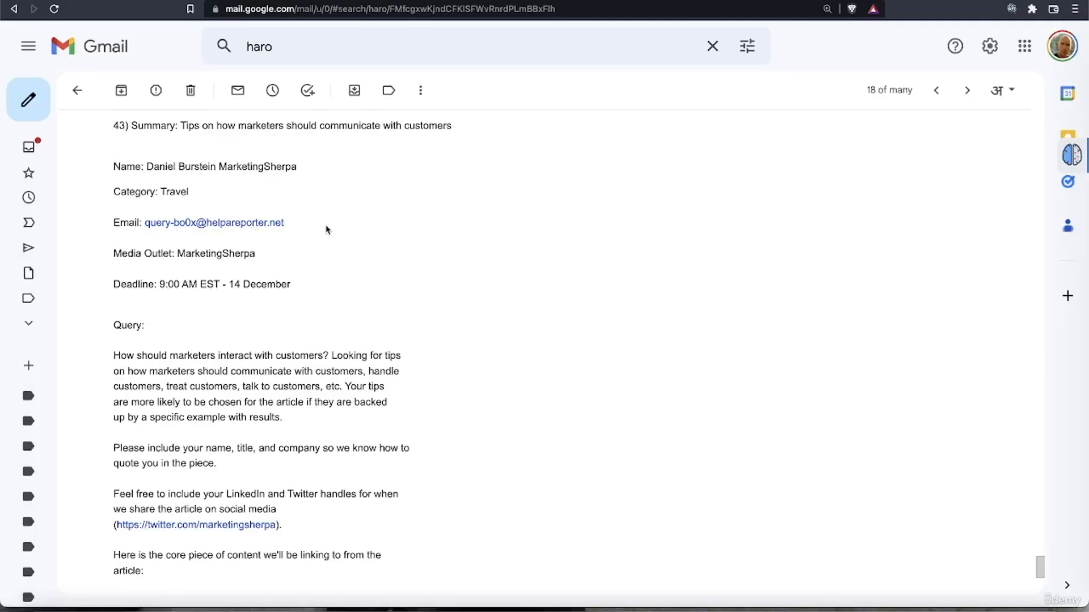
scroll(313, 397, "down", 15)
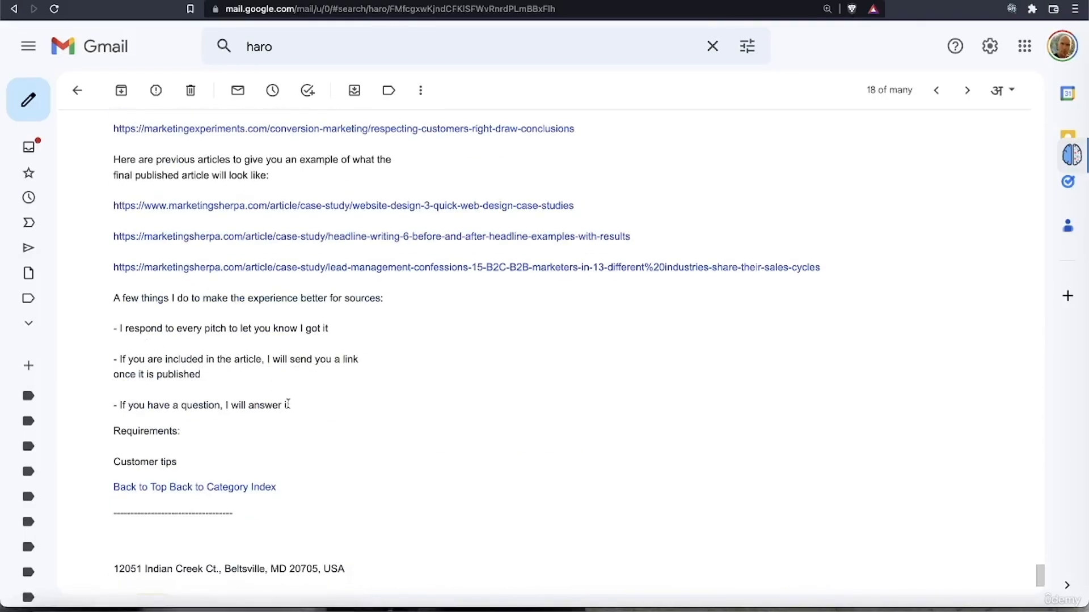
scroll(288, 404, "up", 5)
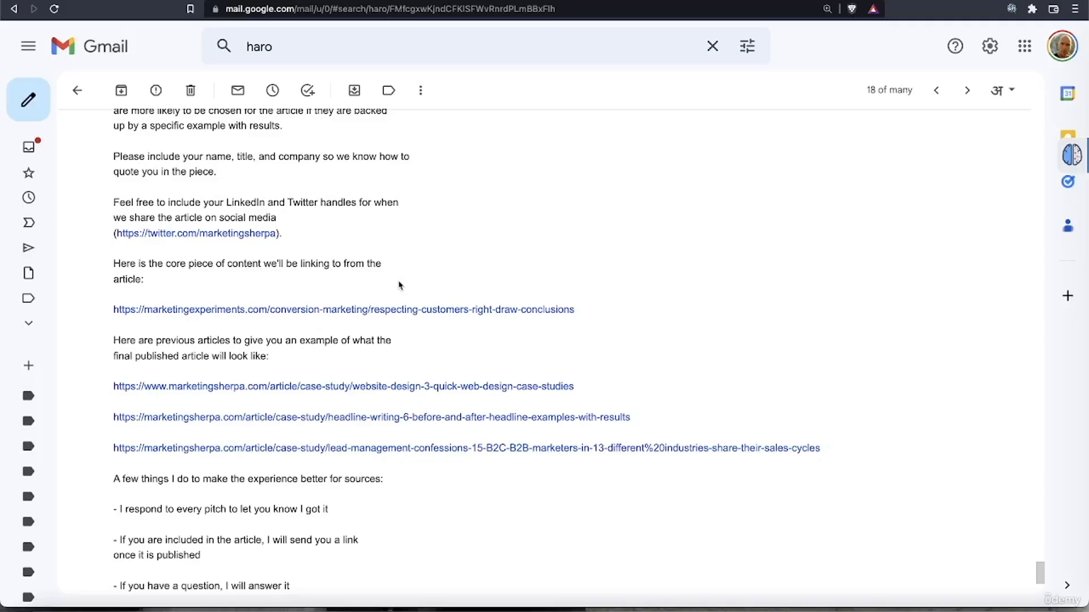
scroll(400, 285, "up", 7)
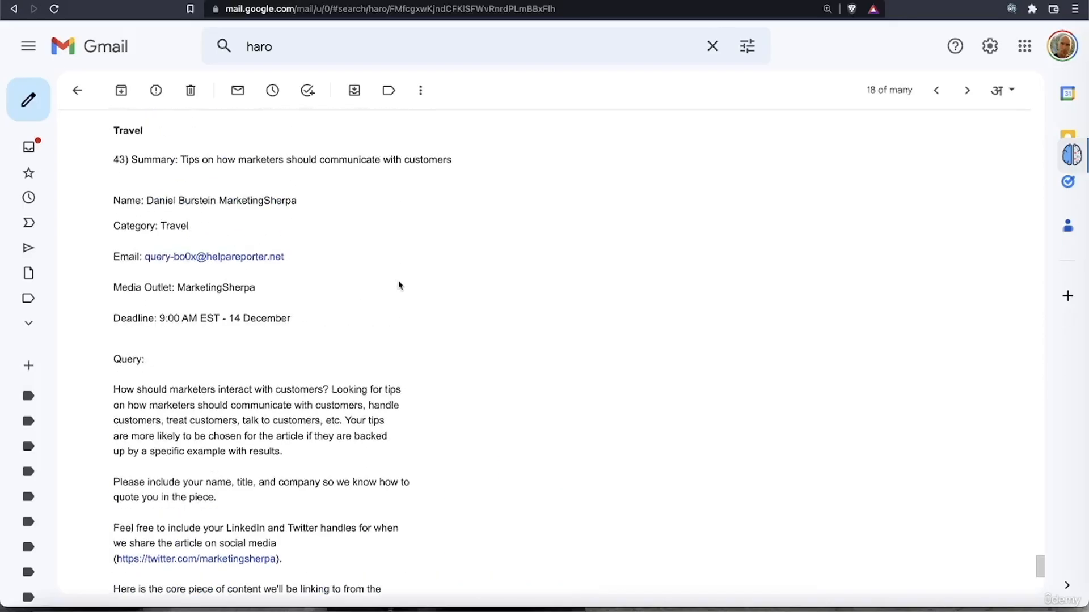
scroll(400, 285, "down", 1)
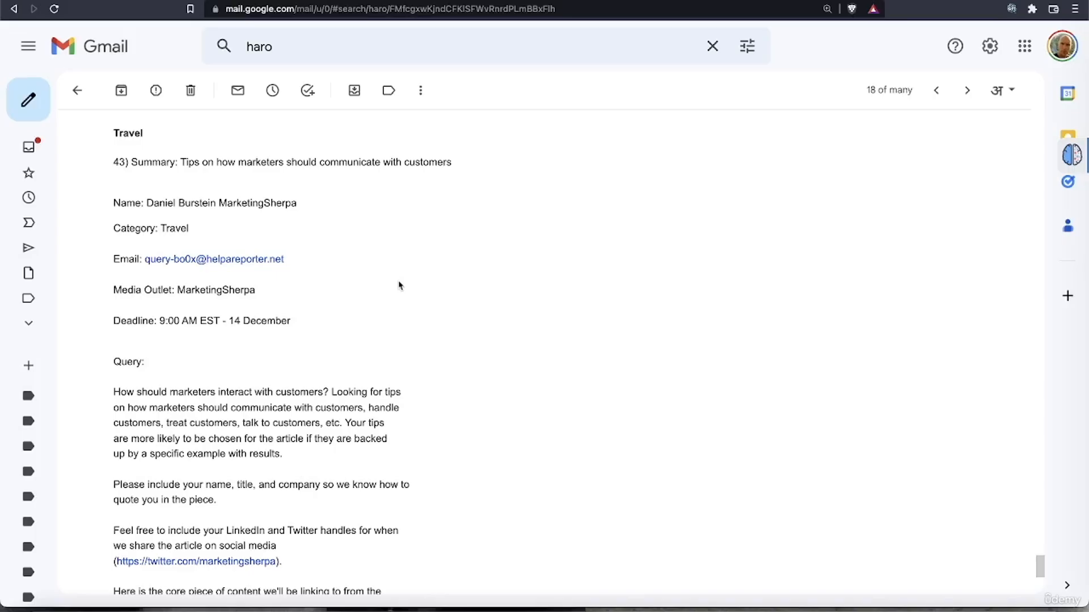
scroll(410, 354, "down", 5)
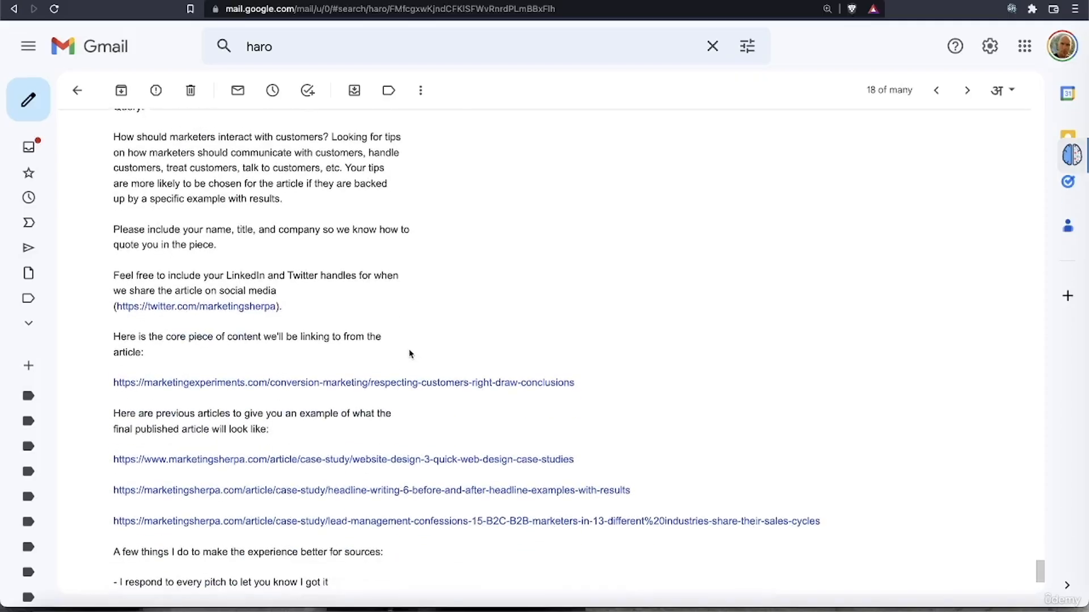
scroll(409, 354, "down", 1)
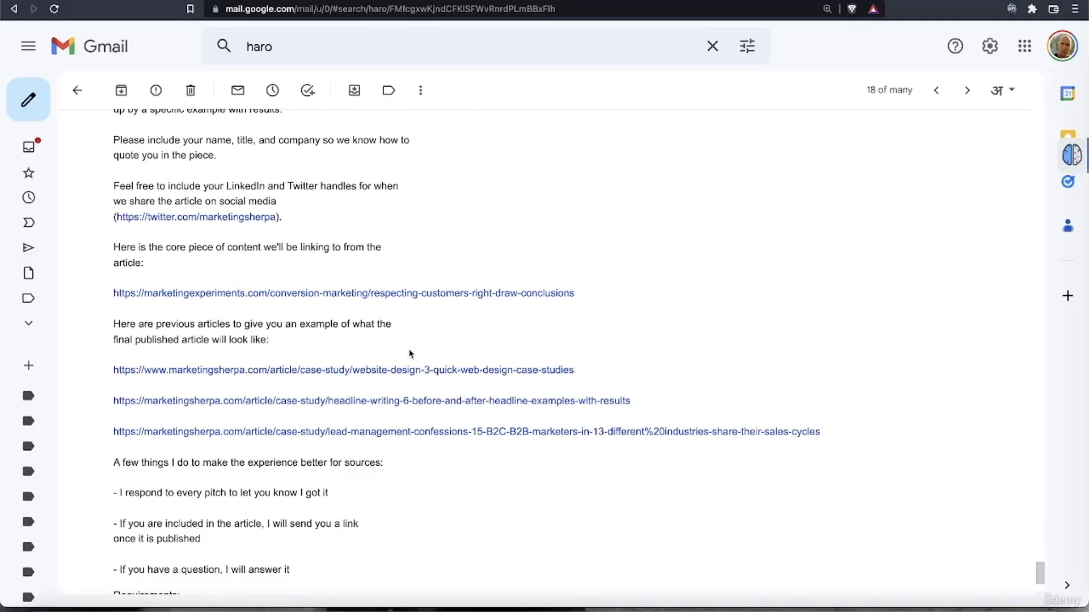
scroll(400, 434, "down", 2)
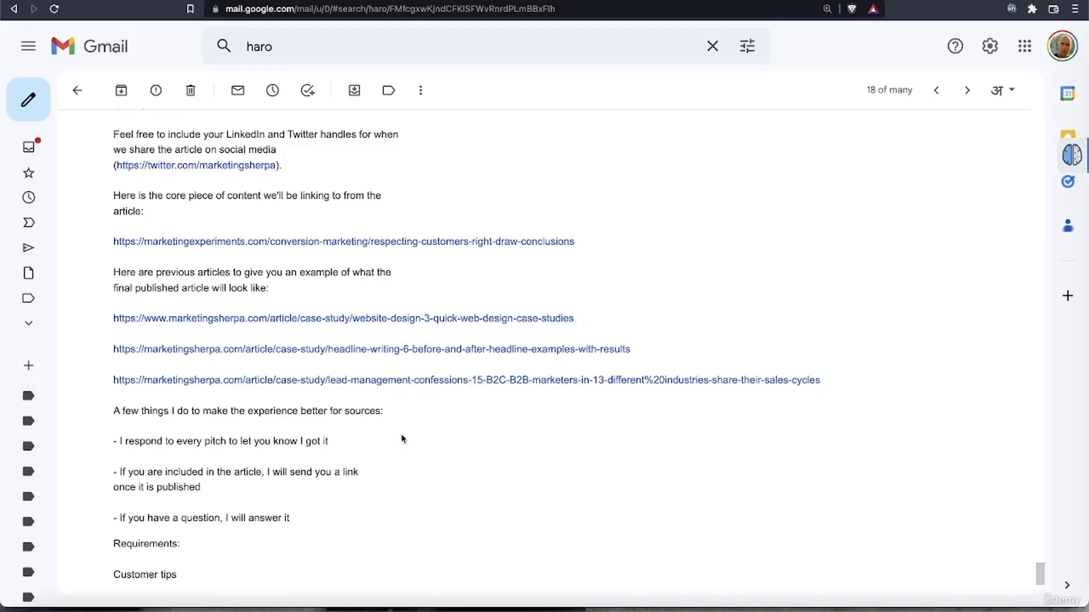
scroll(401, 438, "down", 4)
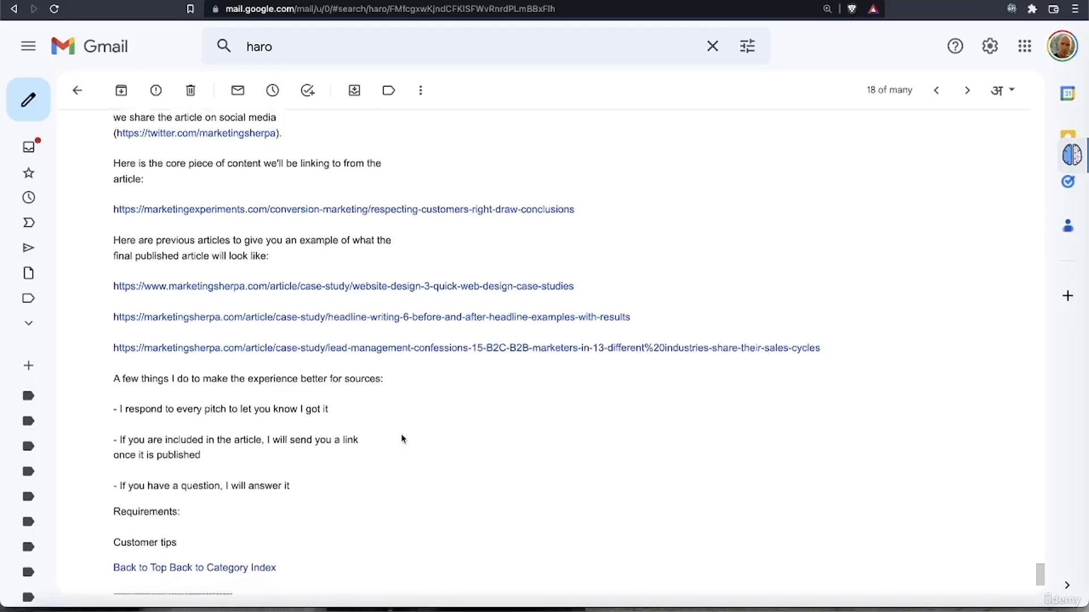
scroll(402, 439, "up", 2)
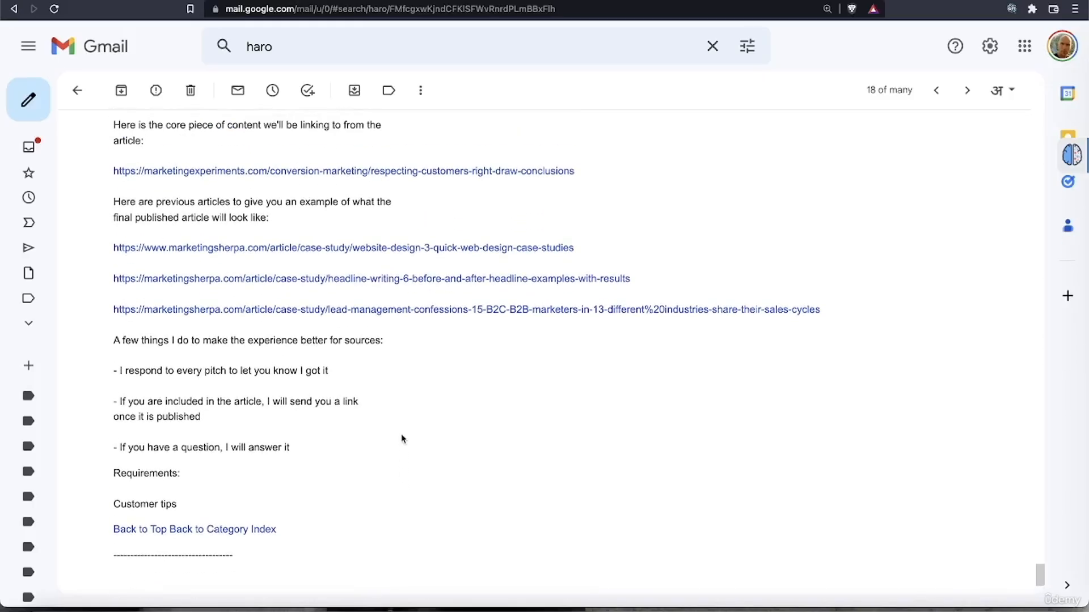
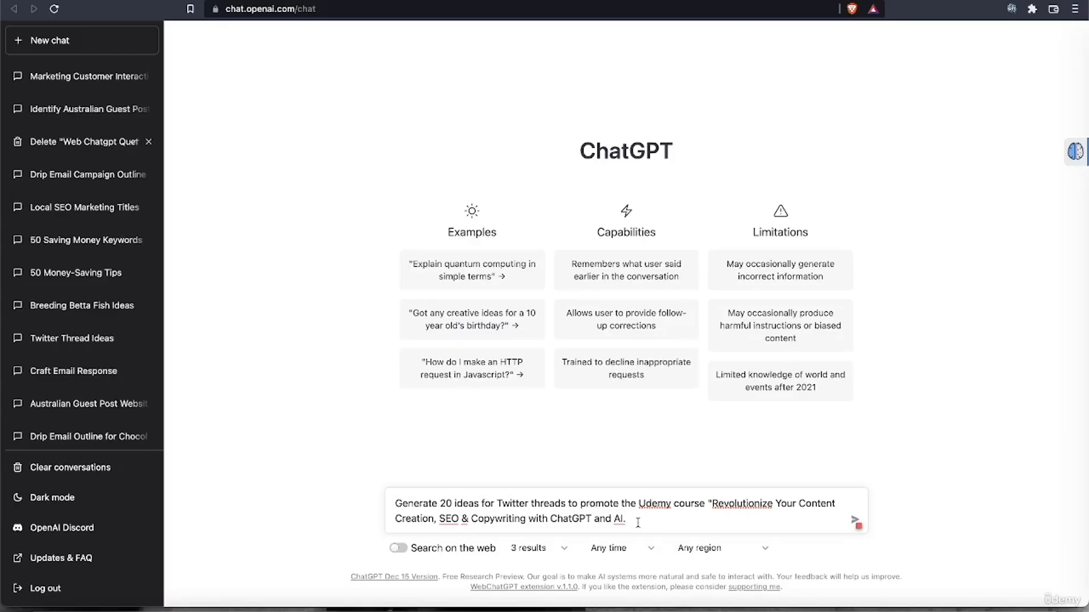
Step: Submit the prompt for 20 Twitter thread ideas promoting the Udemy course and copy idea 20 from the response
key("Return")
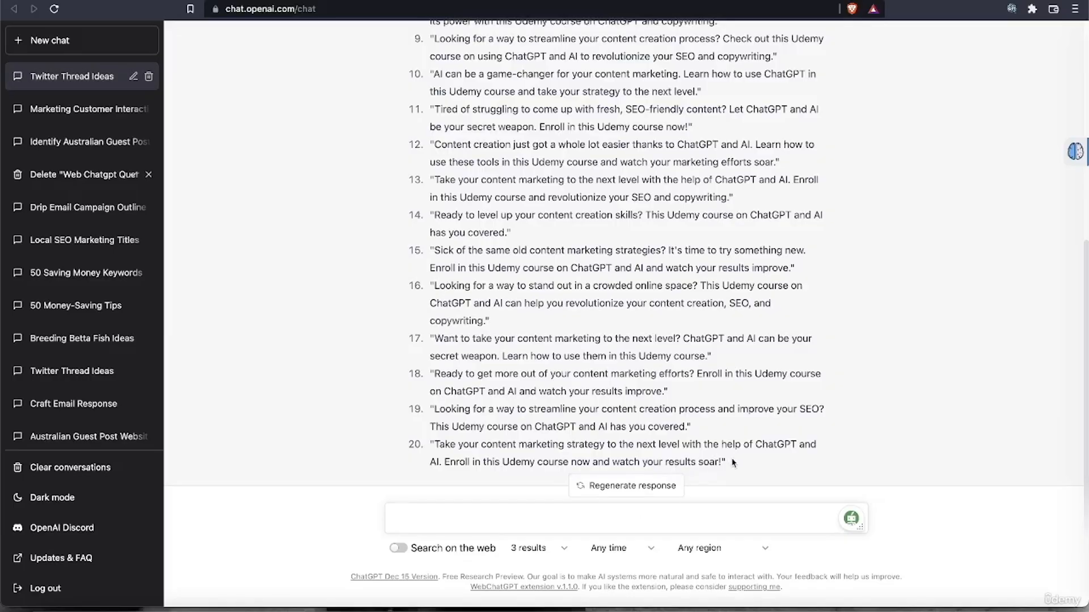
left_click_drag(732, 462, 429, 450)
key("super+c")
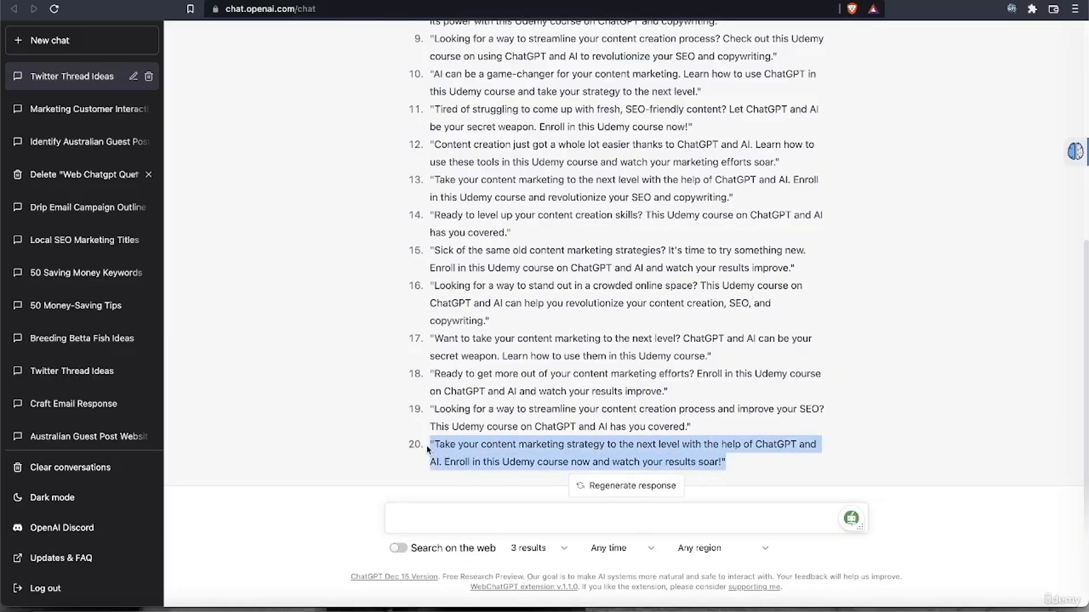
Step: Submit a follow-up prompt reading "Write an engaging and funny twitter thread for" followed by the copied idea 20
left_click(425, 521)
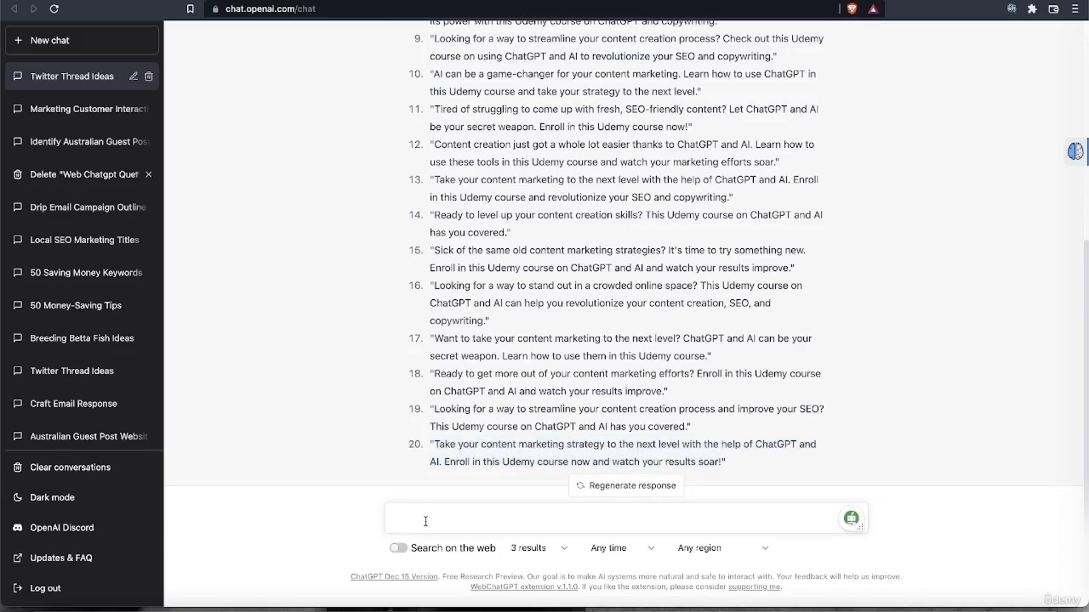
type("Write an engaging and funny twitter thread for")
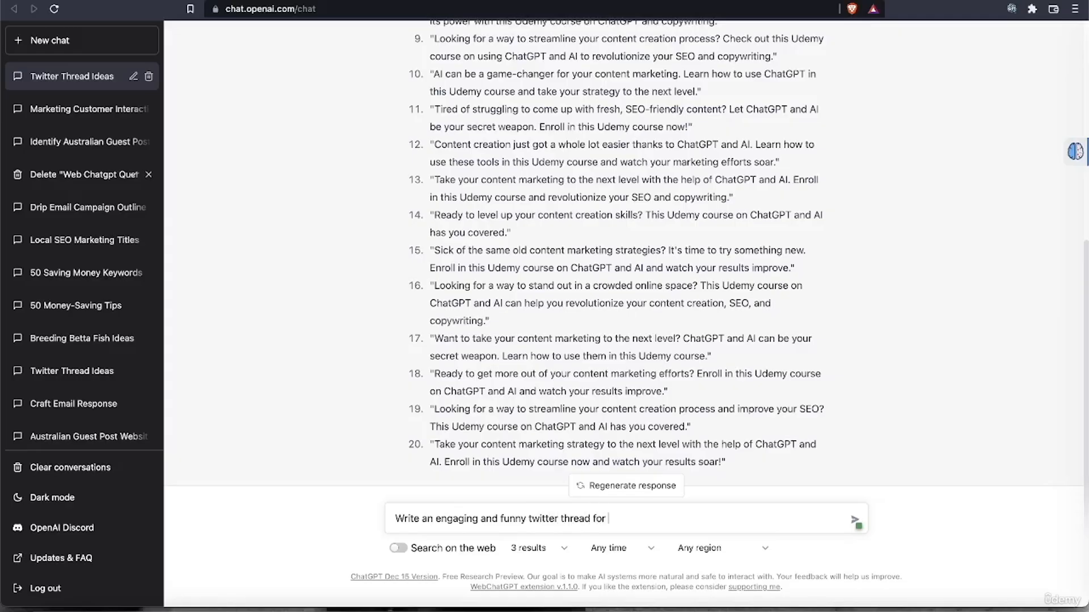
key("super+v")
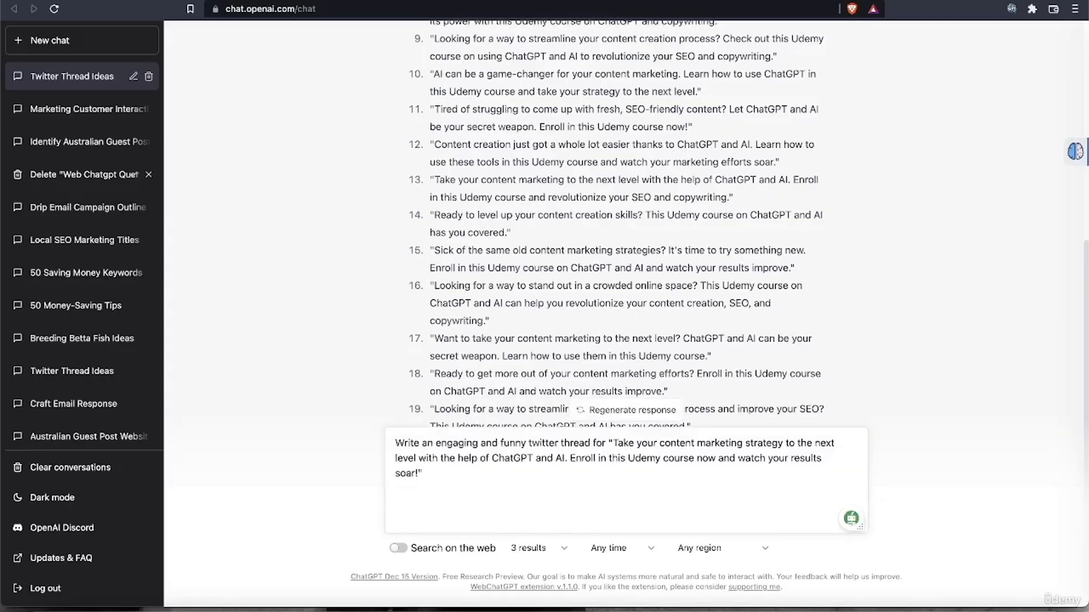
key("Return")
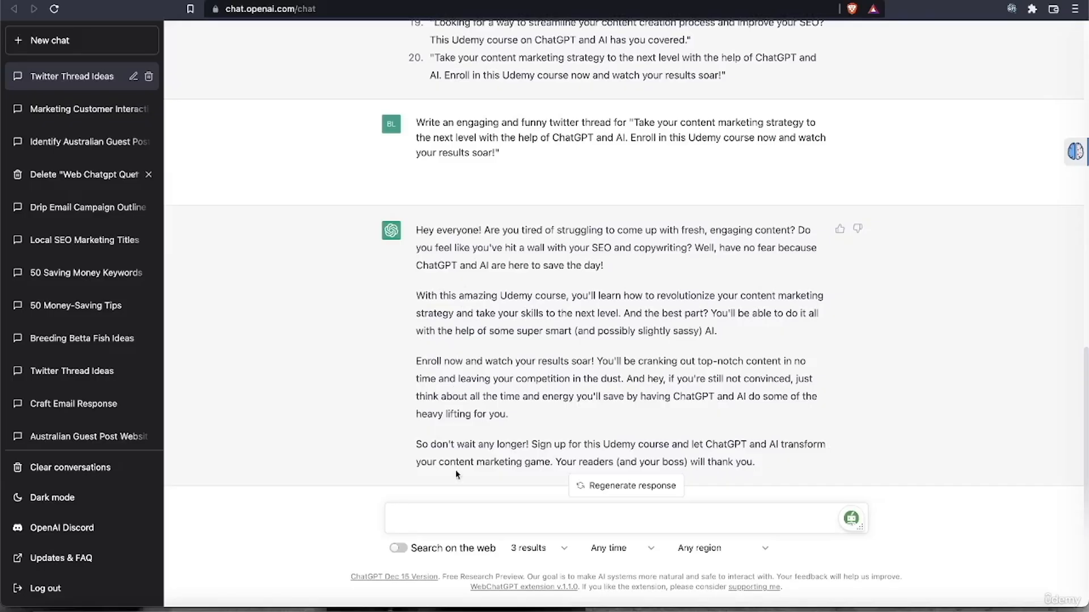
Step: Copy idea 19, about streamlining the content creation process and improving SEO, from the list of Twitter thread ideas
scroll(520, 416, "up", 5)
scroll(567, 369, "down", 1)
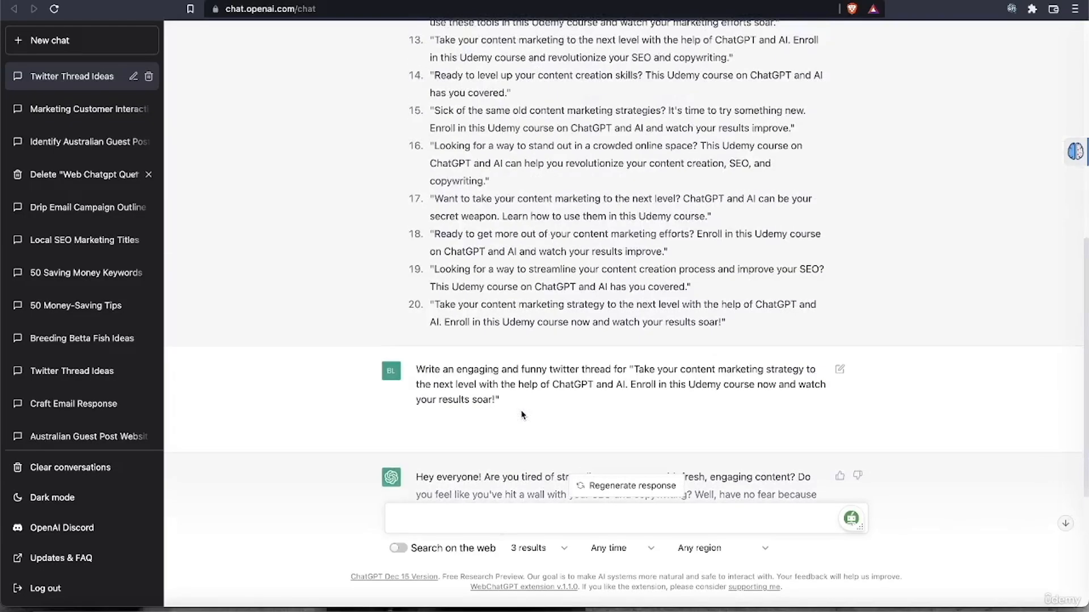
left_click_drag(699, 289, 430, 271)
key("super+c")
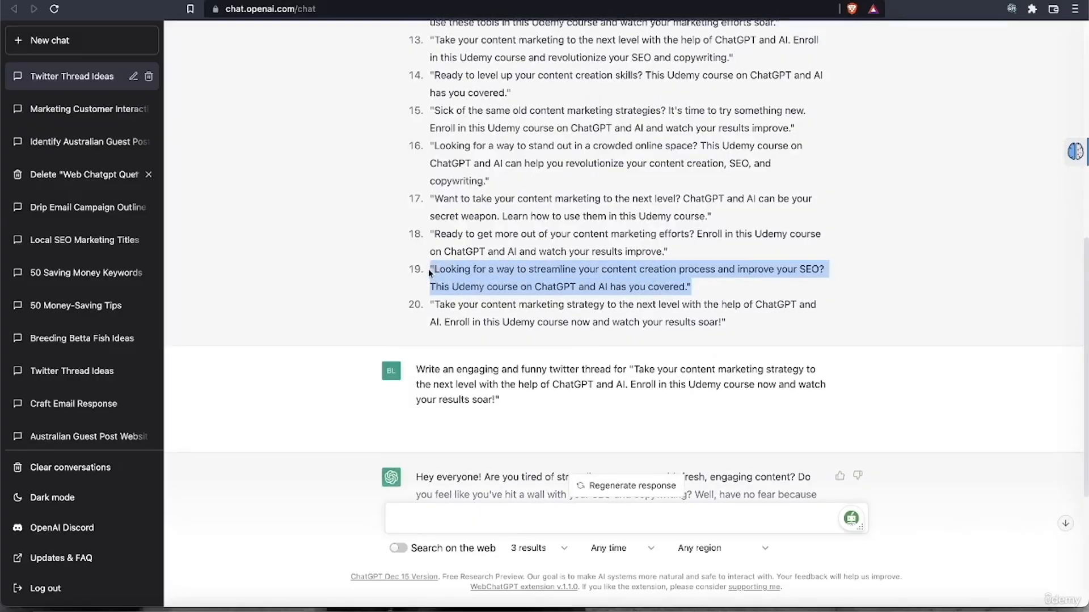
scroll(555, 437, "down", 5)
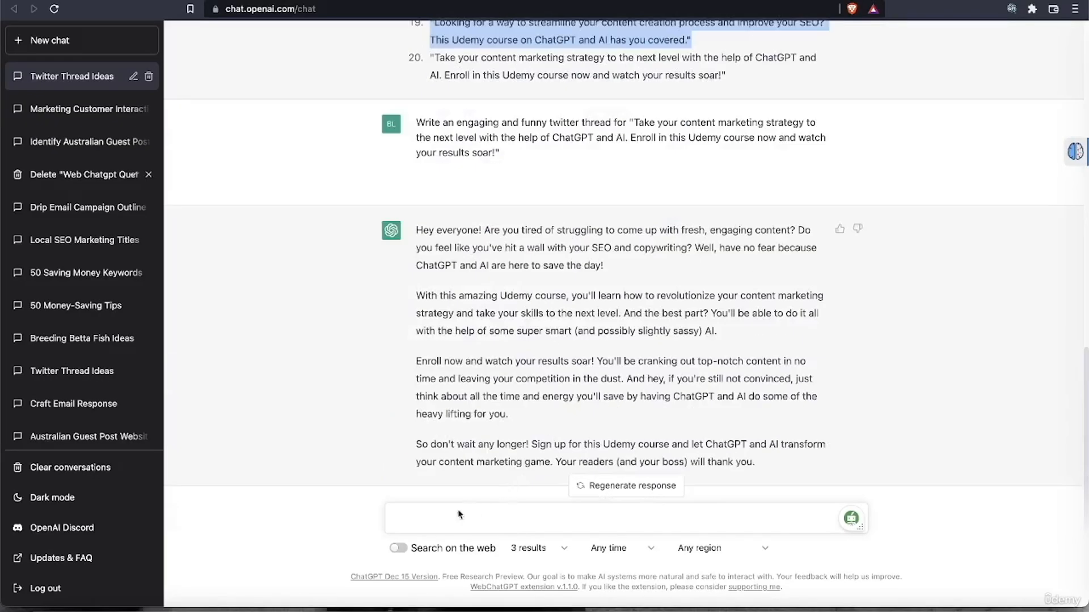
Step: Draft a new prompt reading "Write a captivating twitter thread for" followed by the copied idea 19
left_click(413, 520)
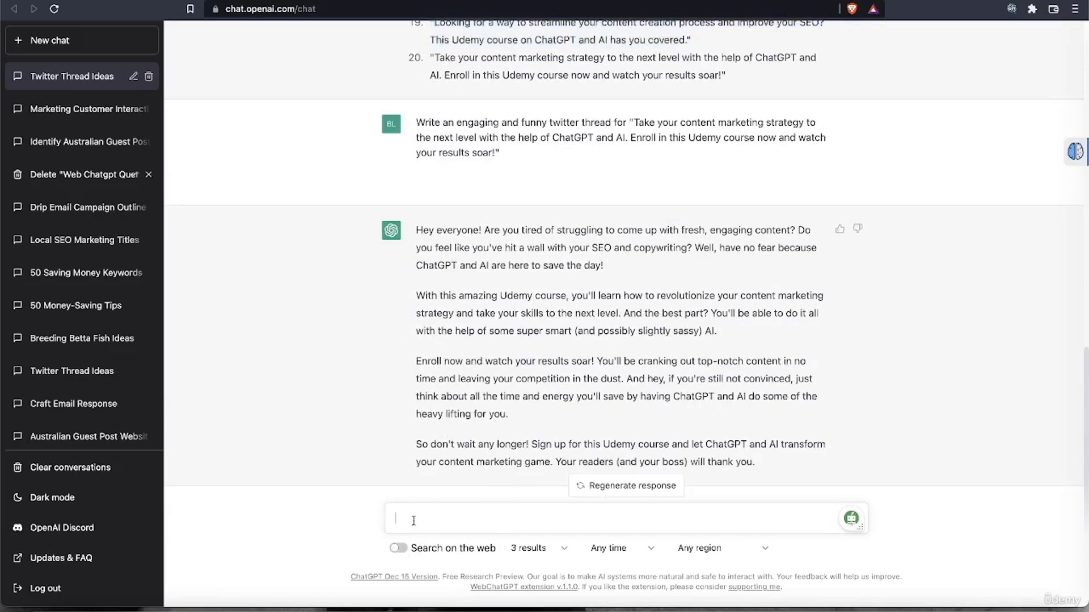
type("Write a ca")
type("ptivating")
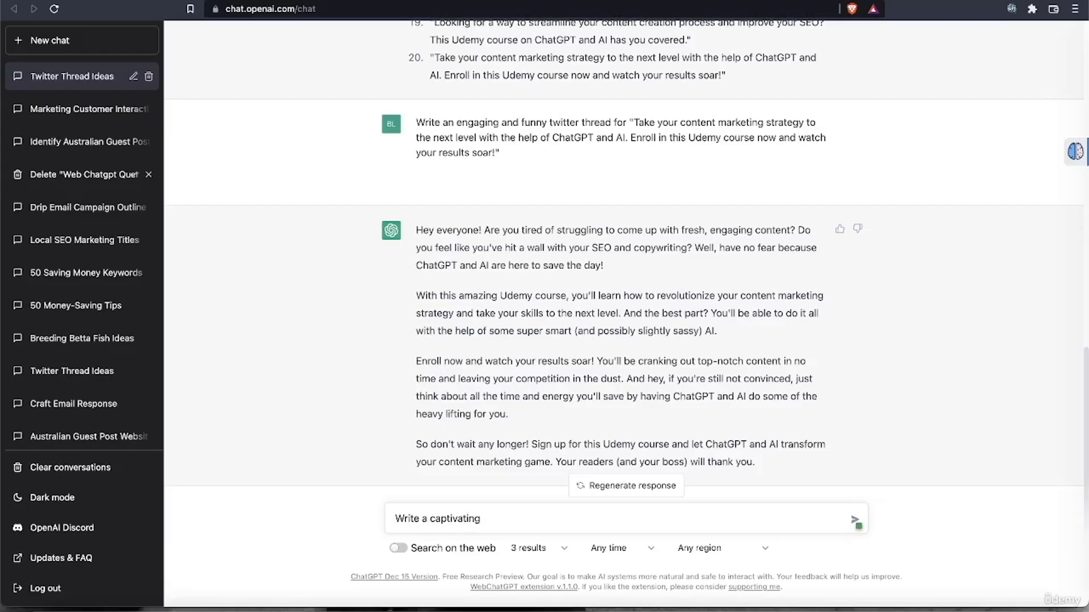
type(" twitter thread for")
key("super+v")
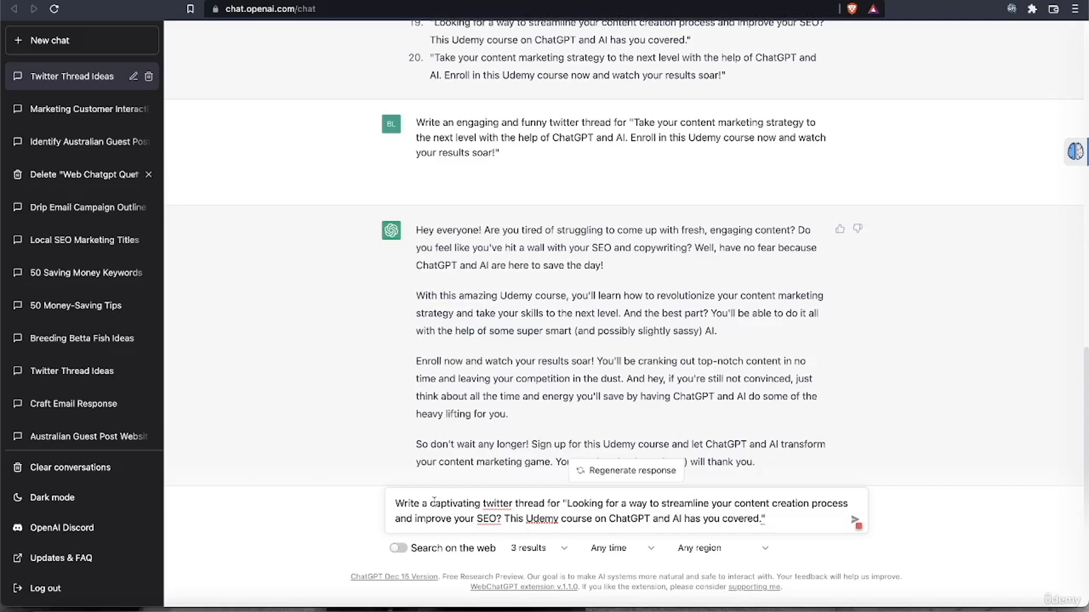
Step: Insert "in the style of Gary V" after "twitter thread" in the draft prompt, submit it and look back over the conversation
left_click(548, 503)
type("in the sty")
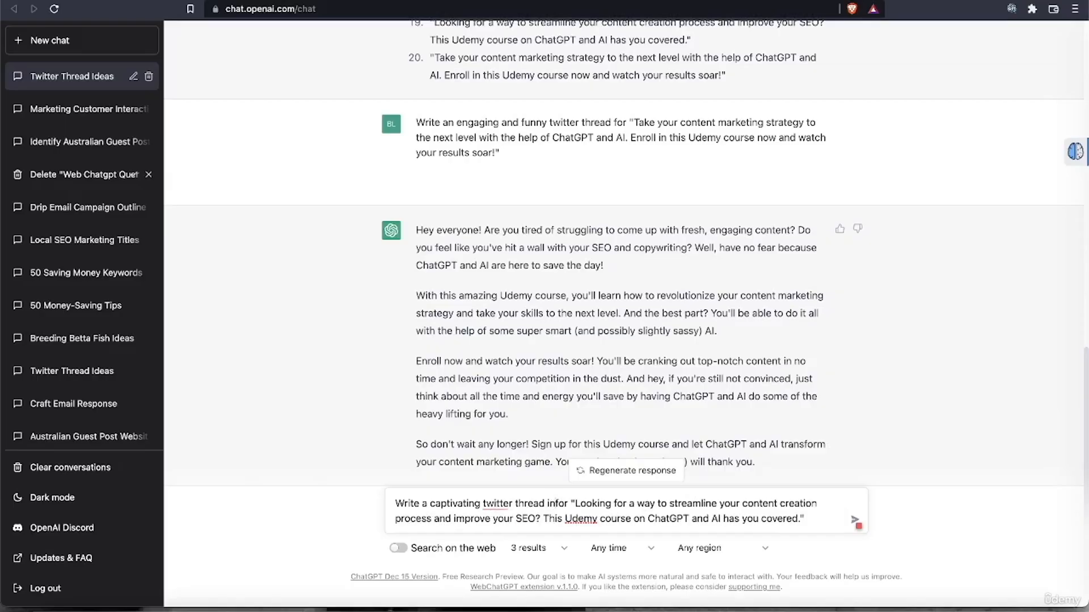
type("le of Ga")
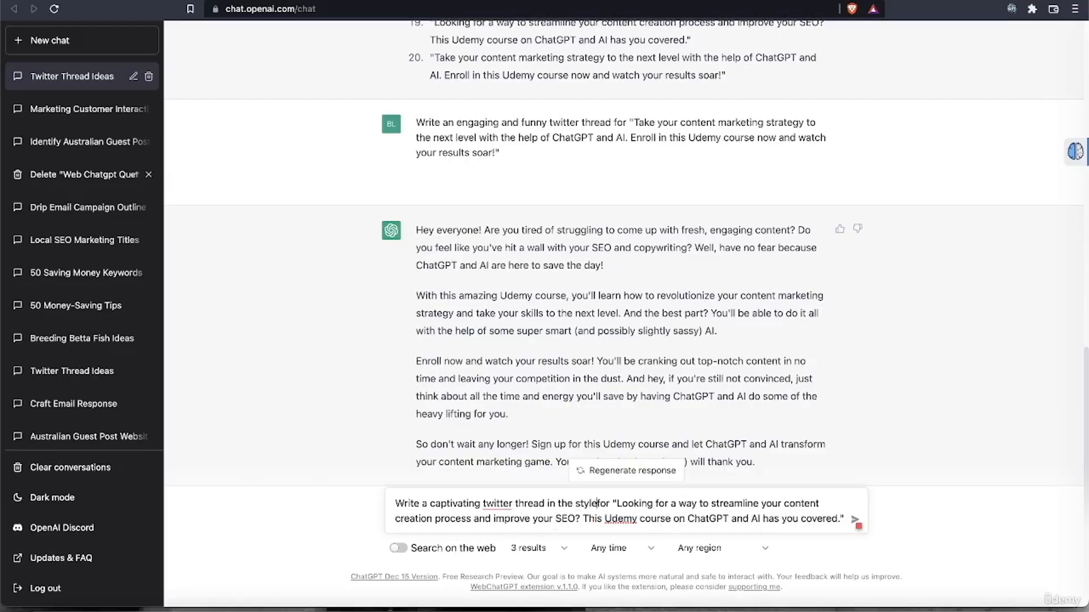
type("ry V")
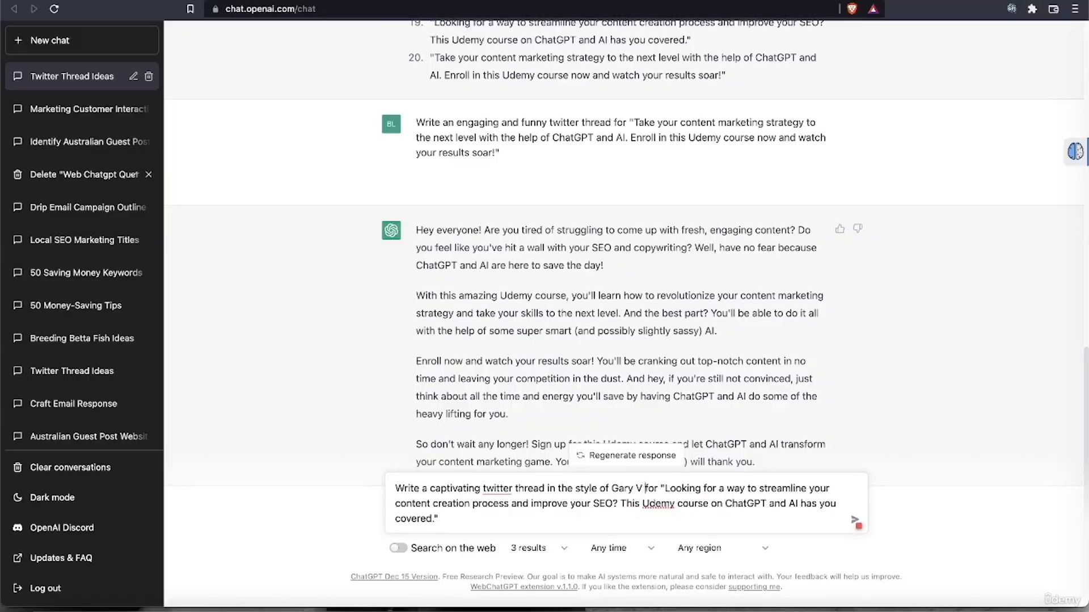
left_click(464, 520)
key("Return")
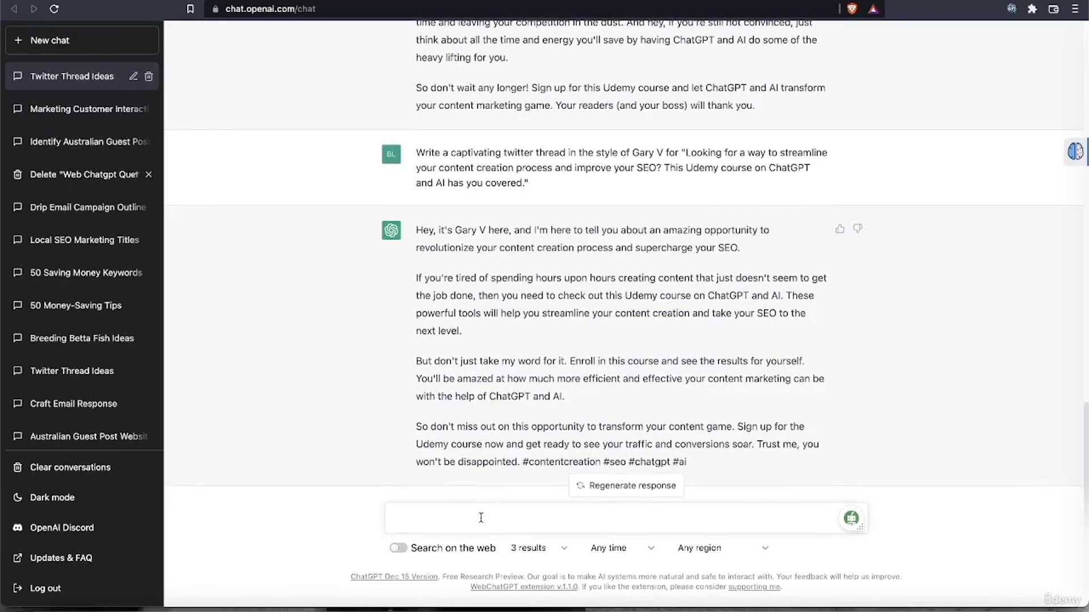
scroll(510, 397, "up", 15)
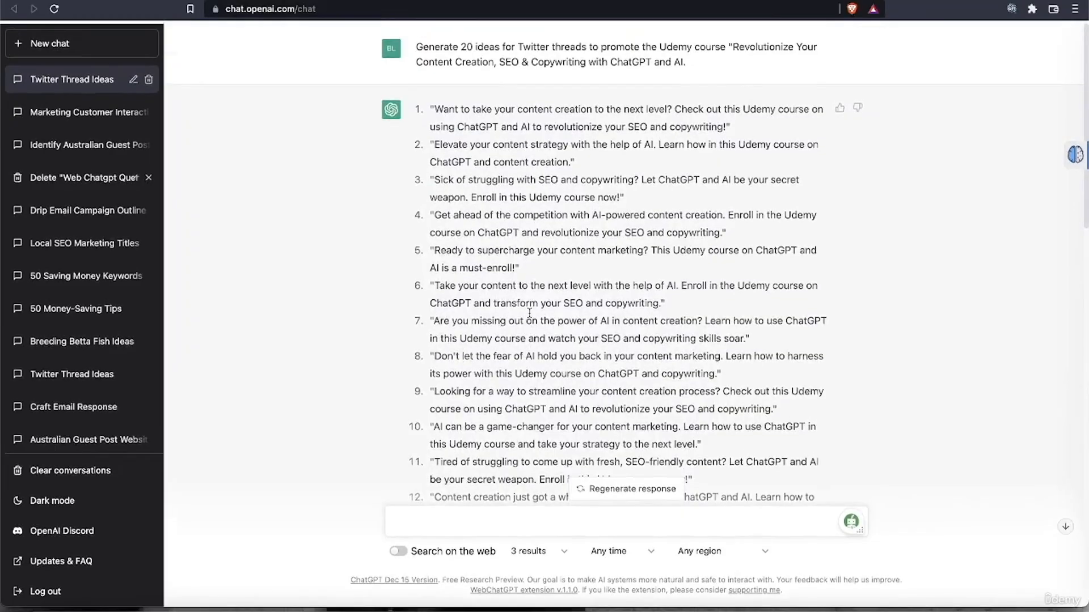
scroll(530, 318, "down", 15)
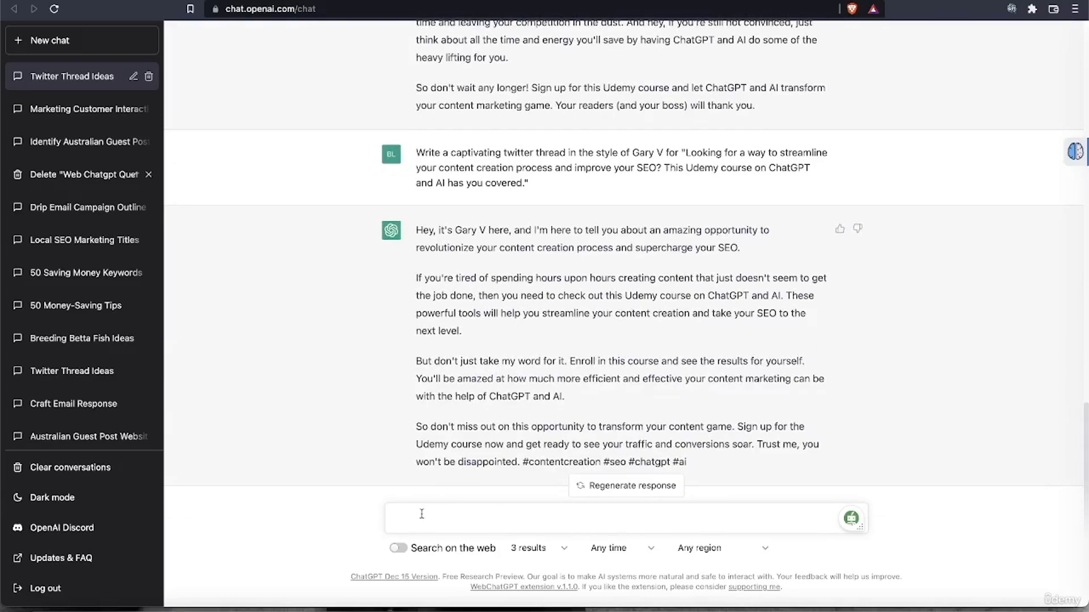
Step: Submit a prompt reading "Write 2 or 3 relevant hashtags for all 20 twitter threads."
type("Write 2 or 3 ha")
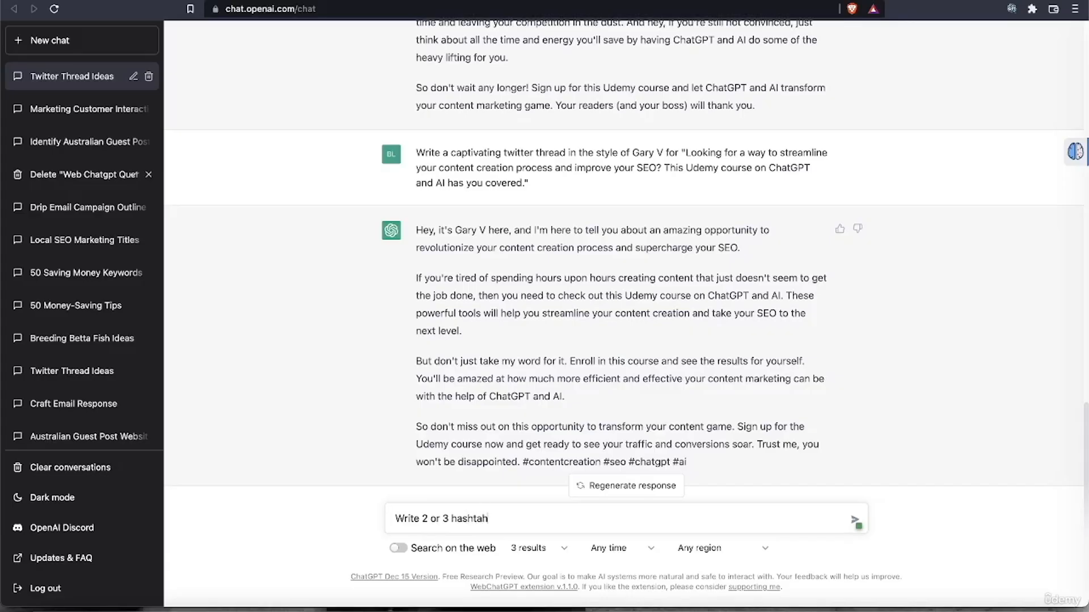
type("shtags for all 20 twitter threads.")
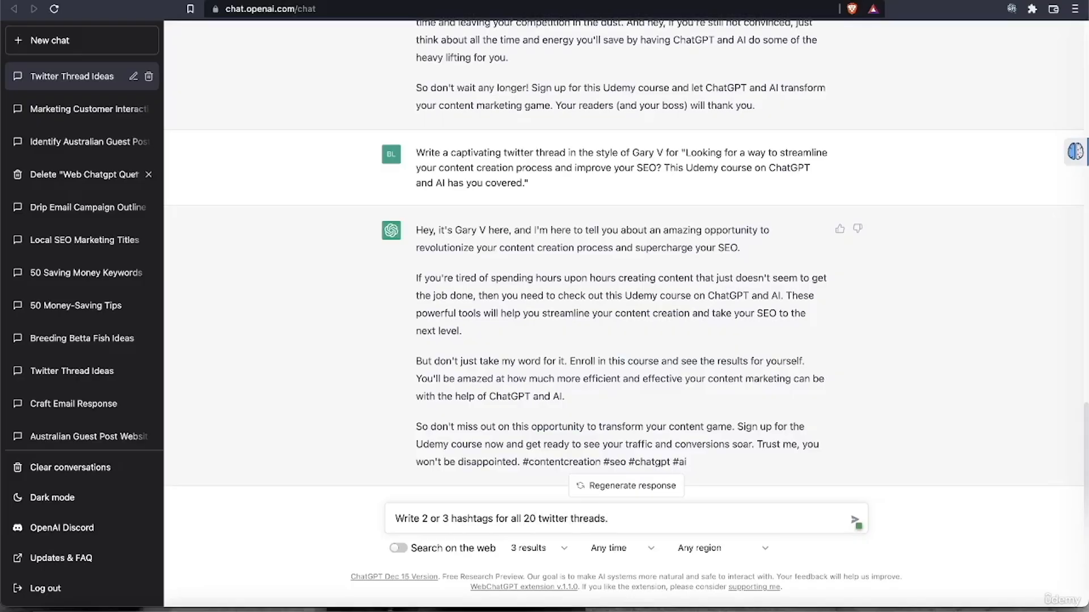
left_click(453, 522)
type("relevant")
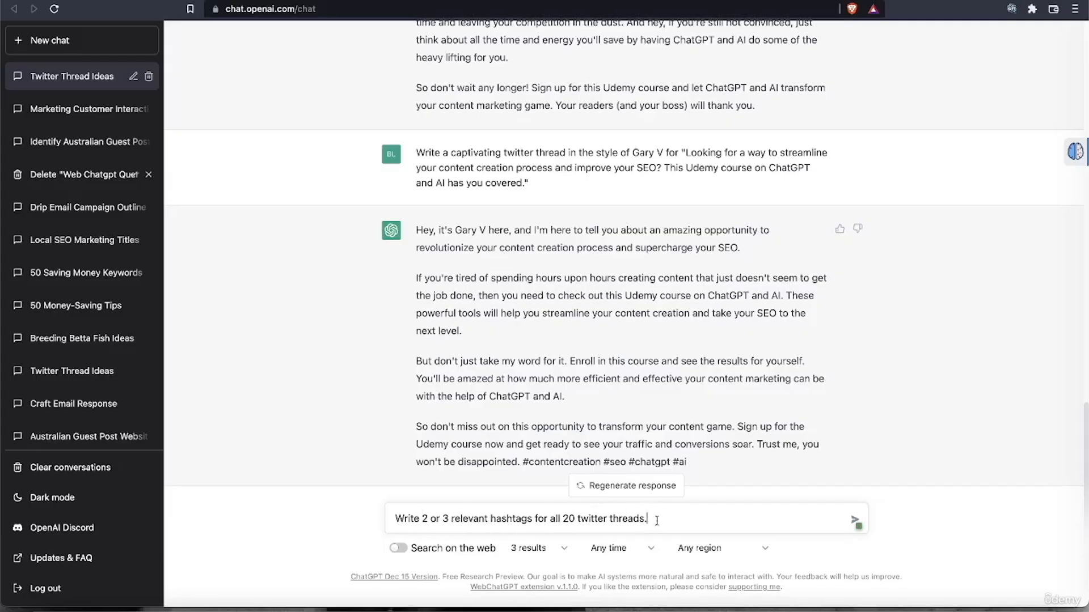
key("Return")
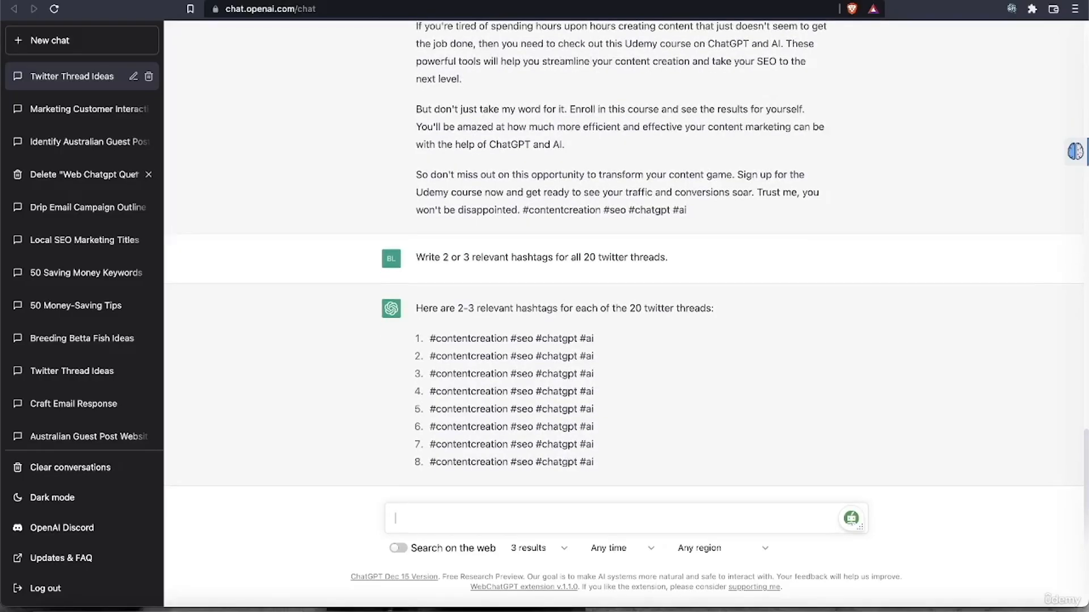
Step: Draft the message "stop." without sending it and look back over the thread ideas, the written threads and the hashtag list
type("stop.")
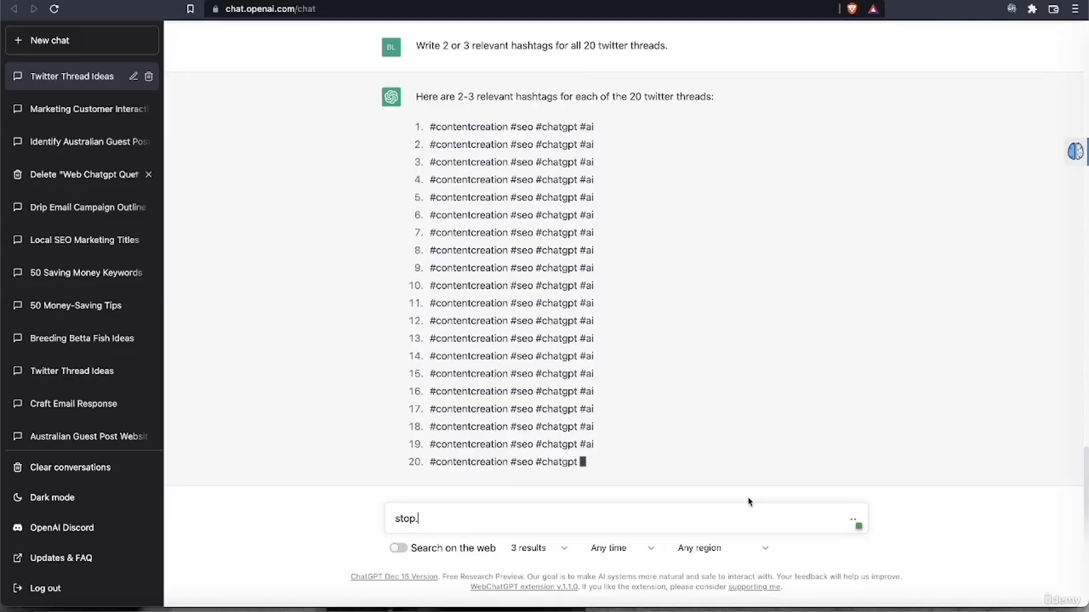
scroll(769, 369, "up", 15)
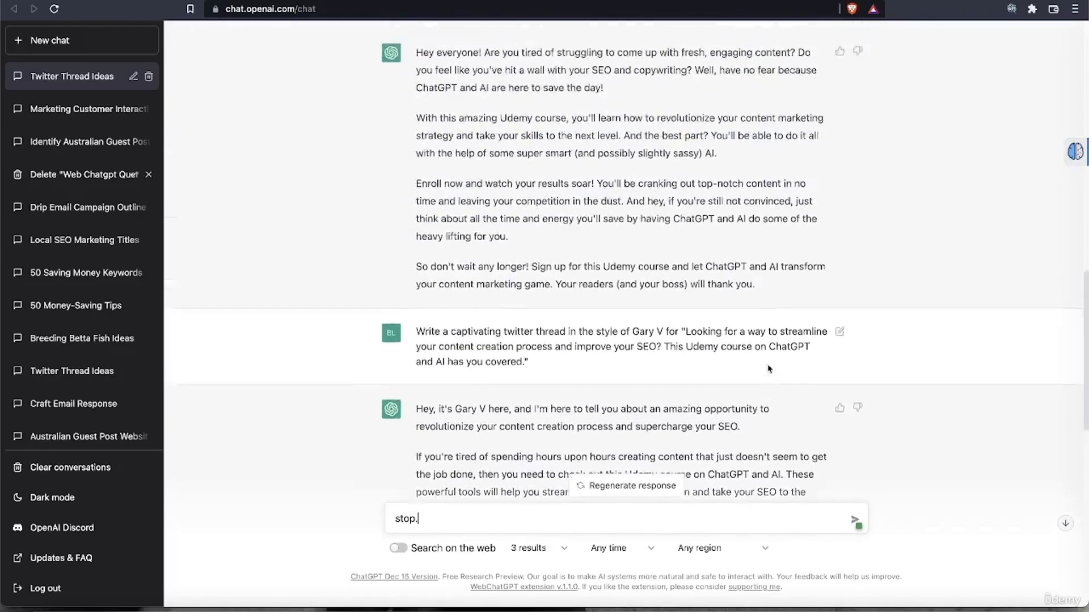
scroll(769, 368, "up", 1)
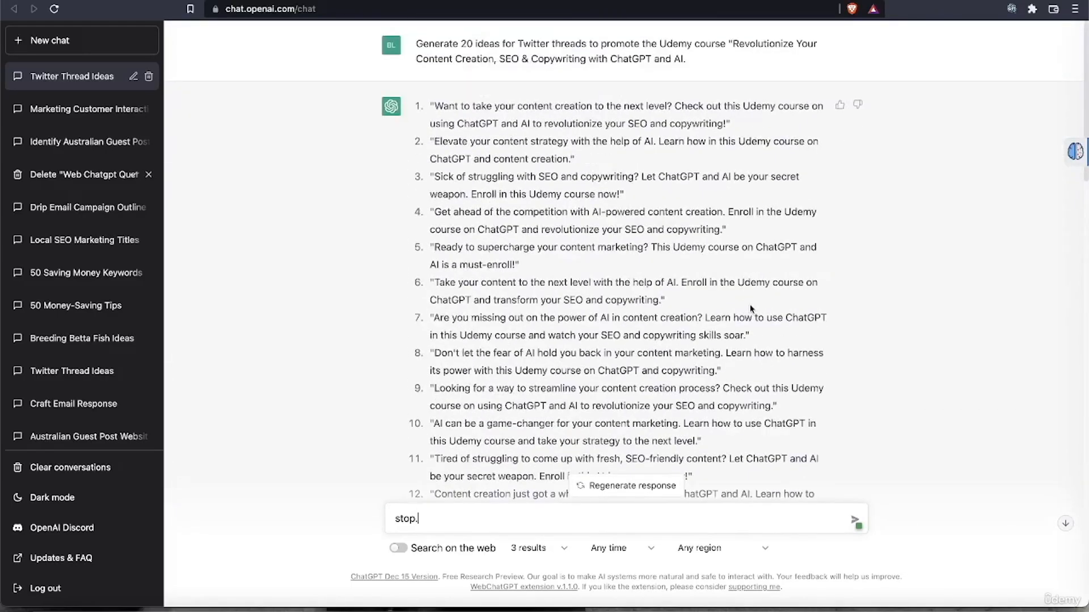
scroll(631, 310, "down", 7)
scroll(631, 309, "down", 14)
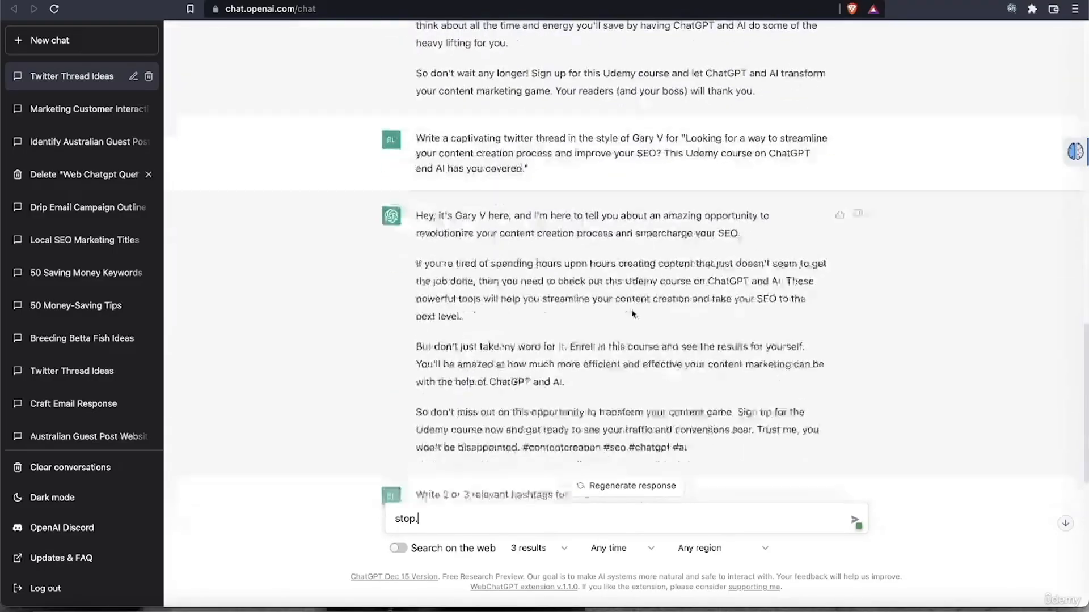
scroll(633, 314, "up", 4)
scroll(633, 313, "up", 7)
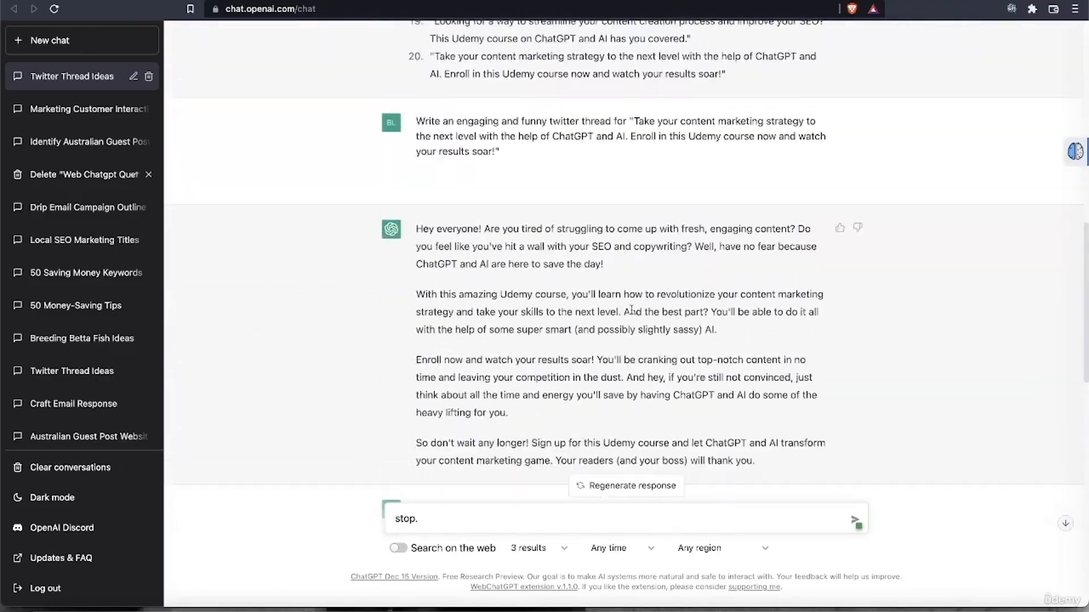
scroll(631, 310, "up", 15)
scroll(632, 310, "down", 10)
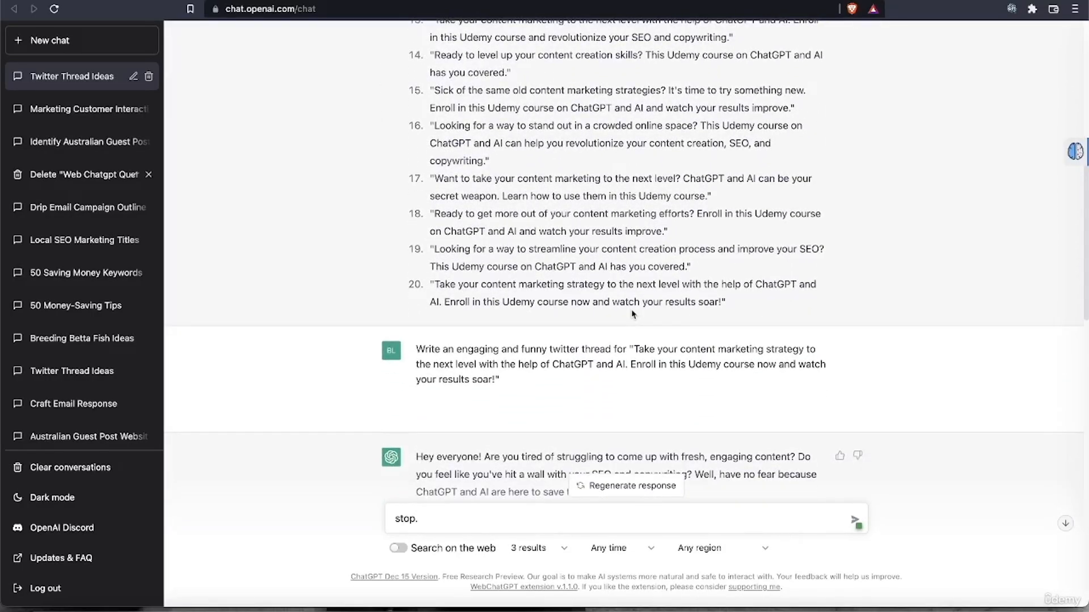
scroll(633, 313, "down", 10)
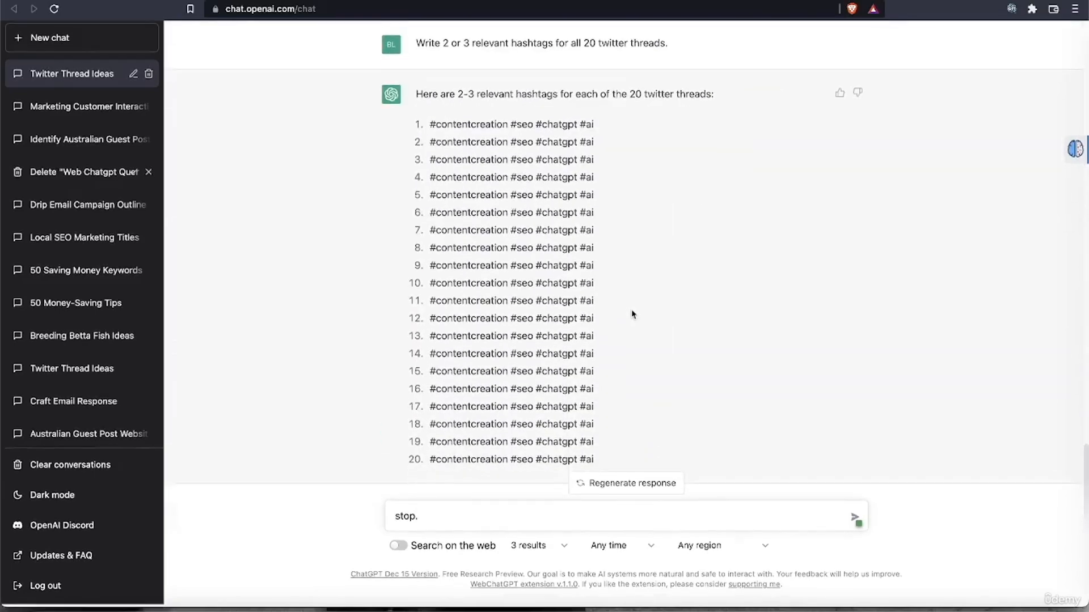
scroll(632, 314, "down", 5)
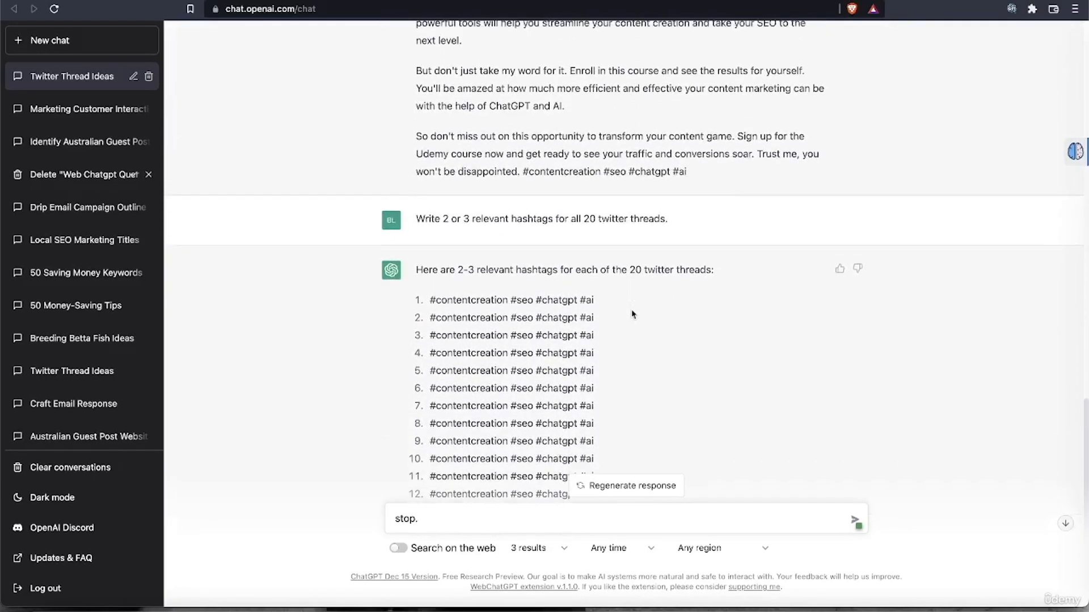
scroll(633, 314, "up", 6)
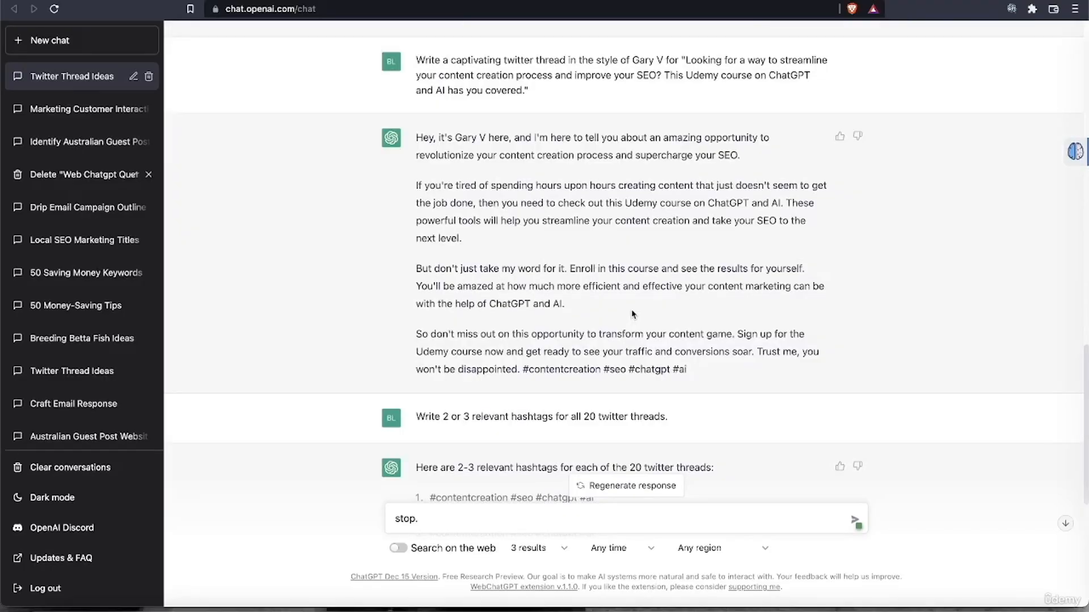
scroll(632, 313, "down", 6)
Step: Copy idea 18, about getting more out of content marketing efforts, from the list of Twitter thread ideas
scroll(632, 313, "up", 7)
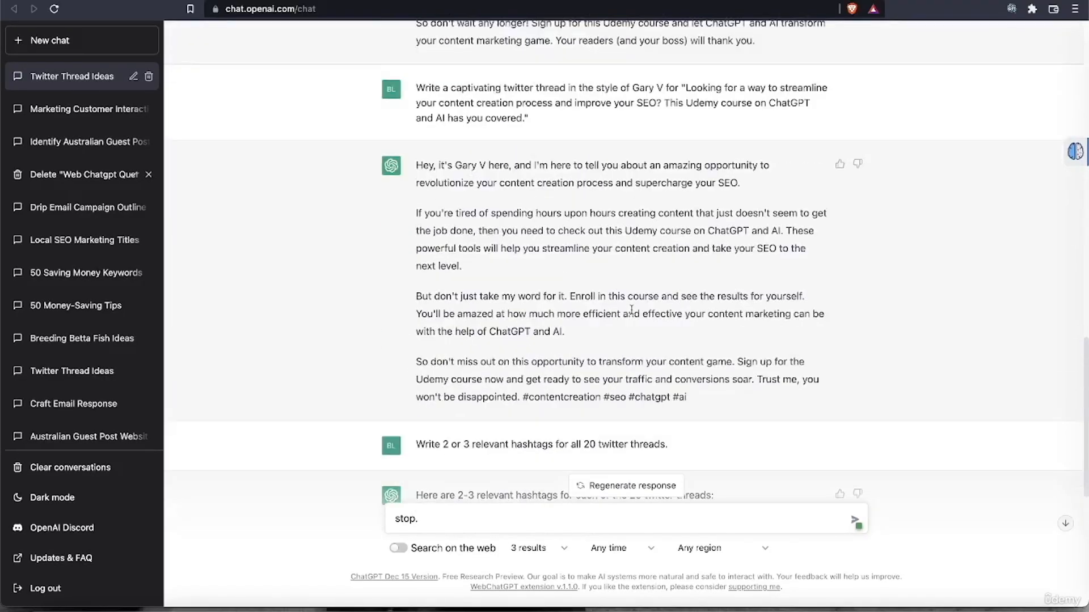
scroll(631, 311, "up", 10)
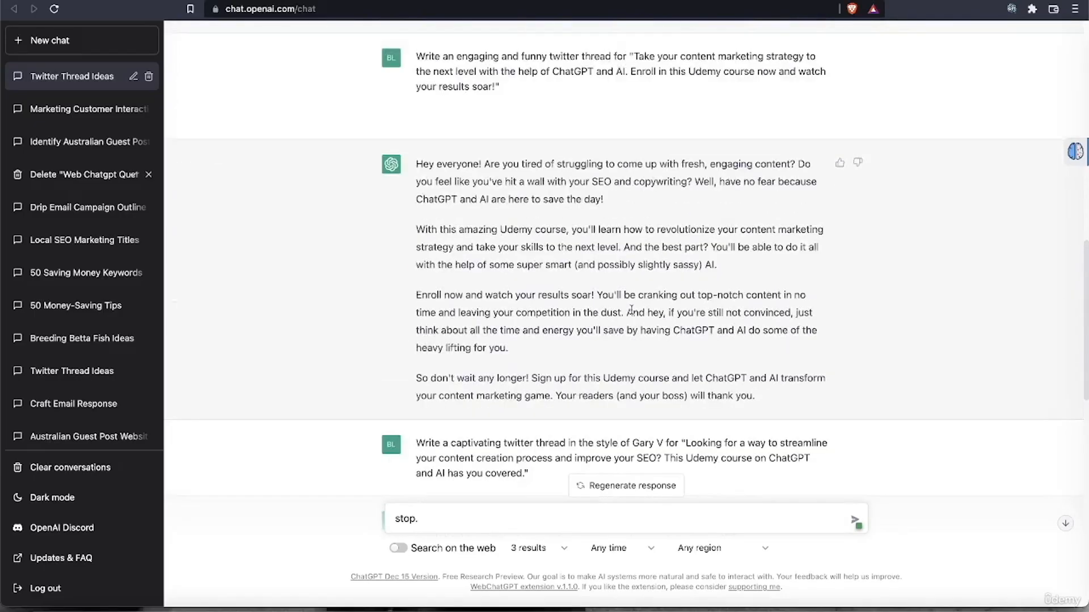
scroll(633, 314, "up", 1)
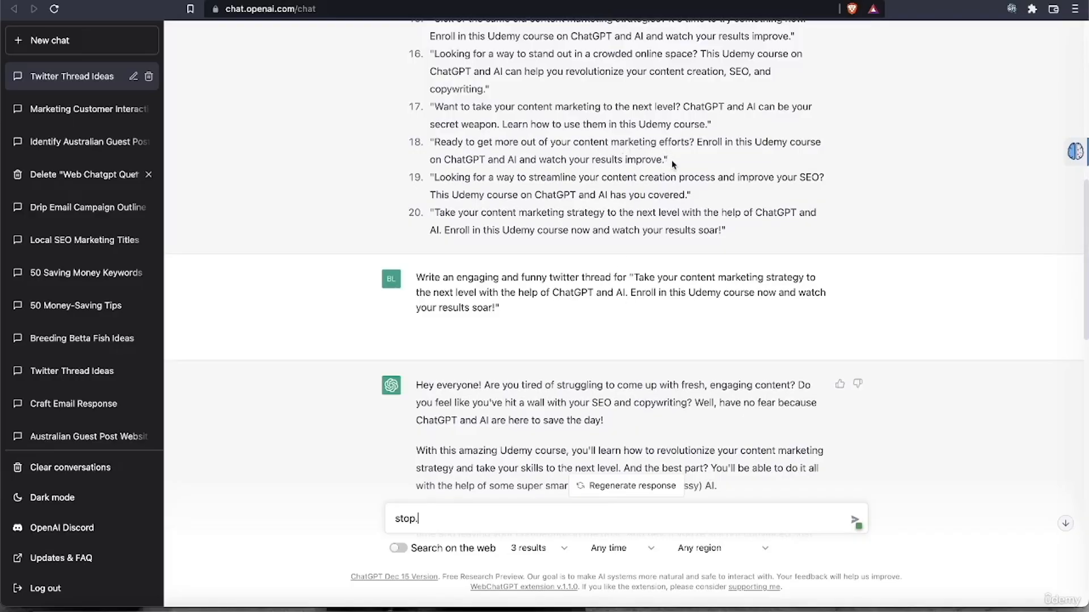
left_click_drag(670, 160, 431, 143)
key("ctrl+c")
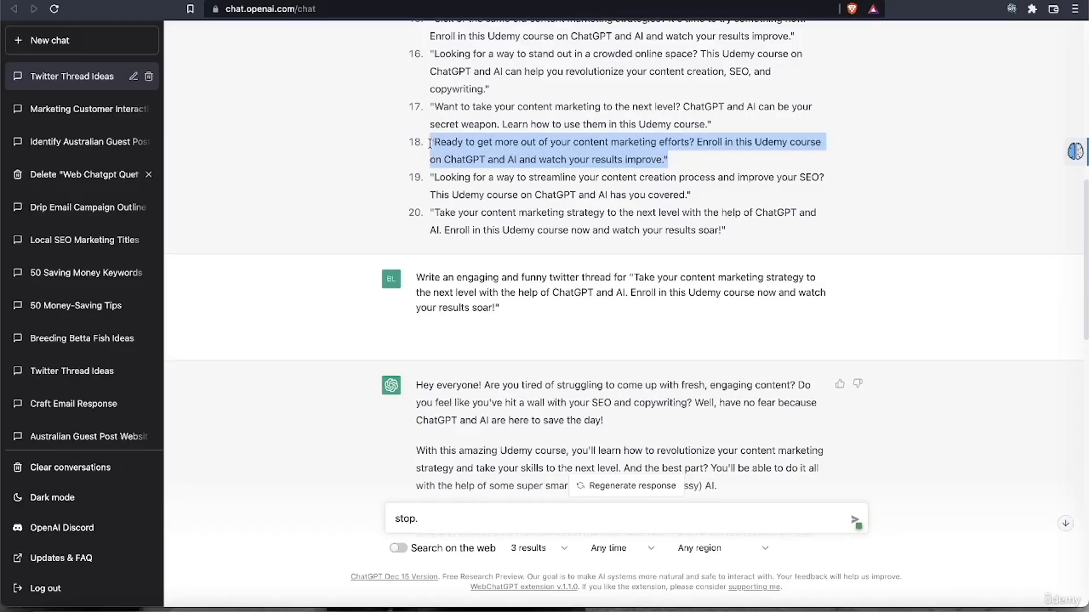
Step: Clear the unsent "stop." draft from the message box below the hashtag list
scroll(437, 340, "down", 15)
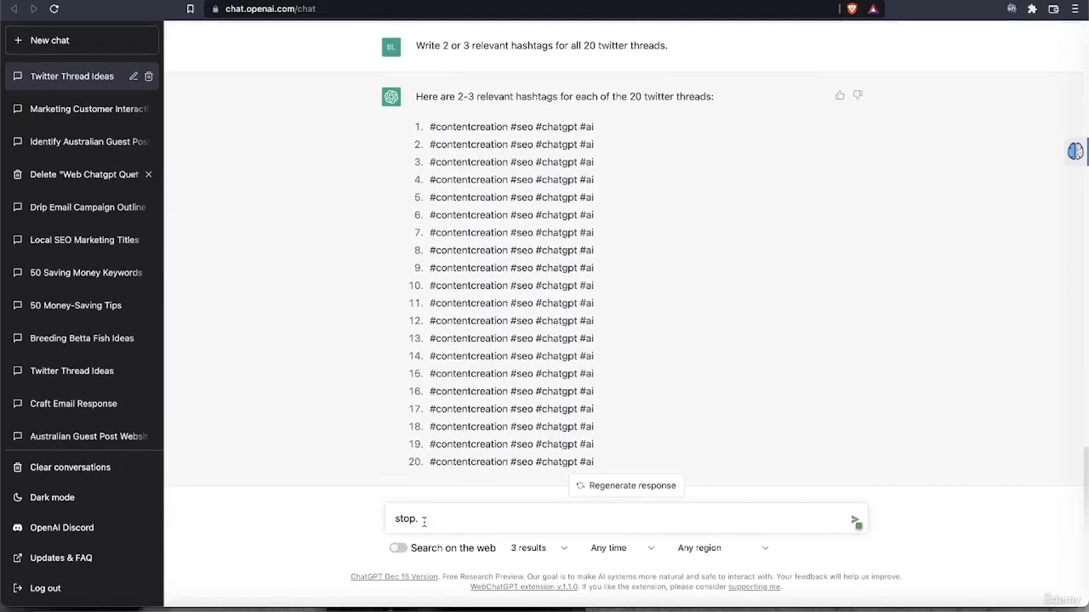
left_click_drag(424, 520, 385, 522)
key("BackSpace")
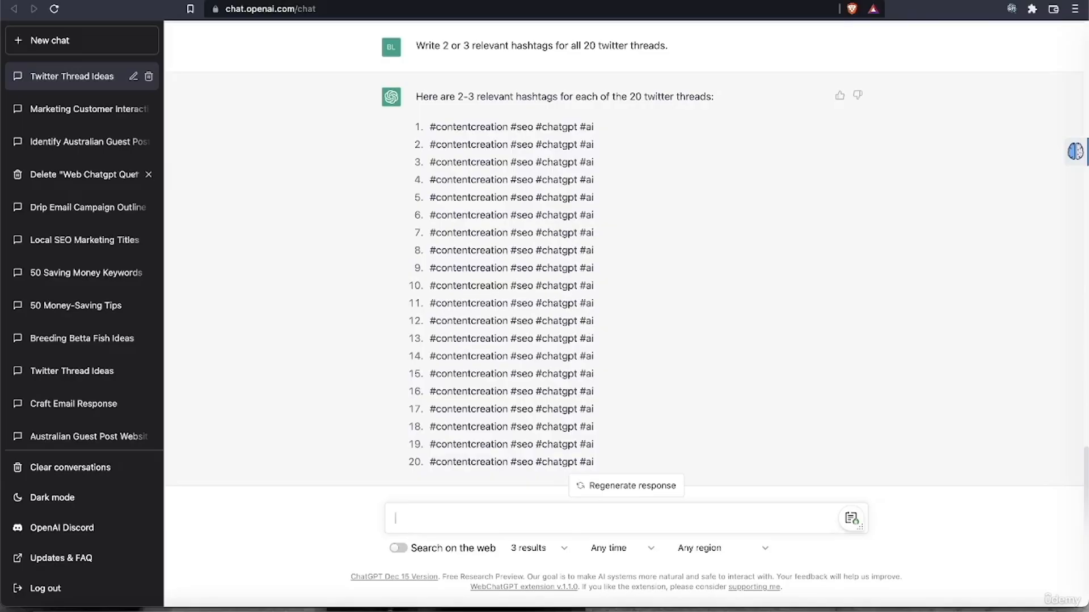
Step: Draft a new prompt reading "Write 7 engaging tweets for the twitter thread" followed by the copied idea 18
type("Write an")
key("BackSpace")
key("BackSpace")
key("BackSpace")
type("7 engaging t")
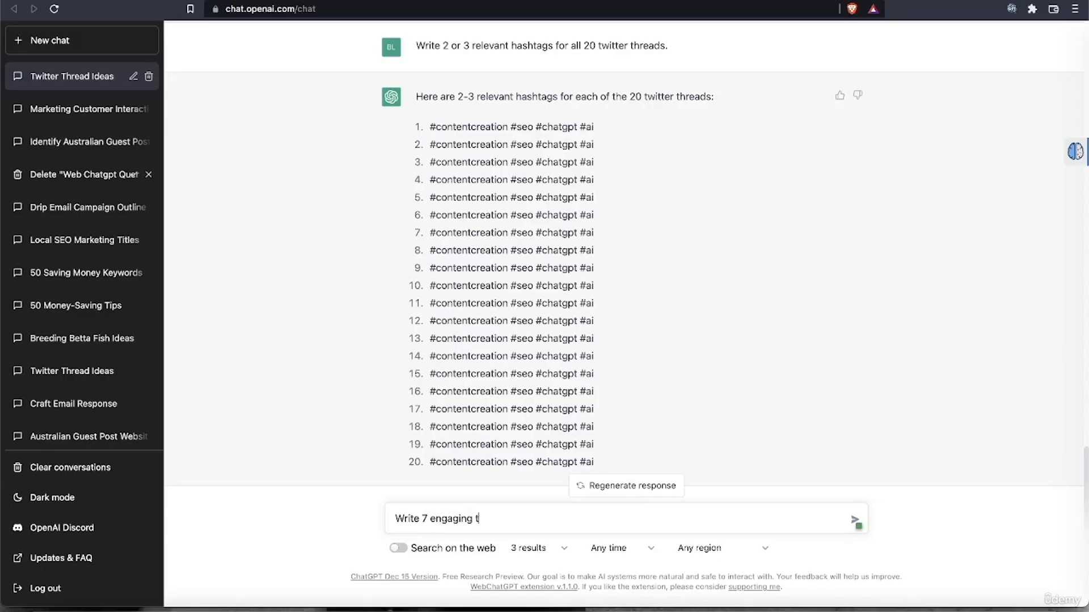
type("witter threads")
left_click(475, 521)
type("tweets for ")
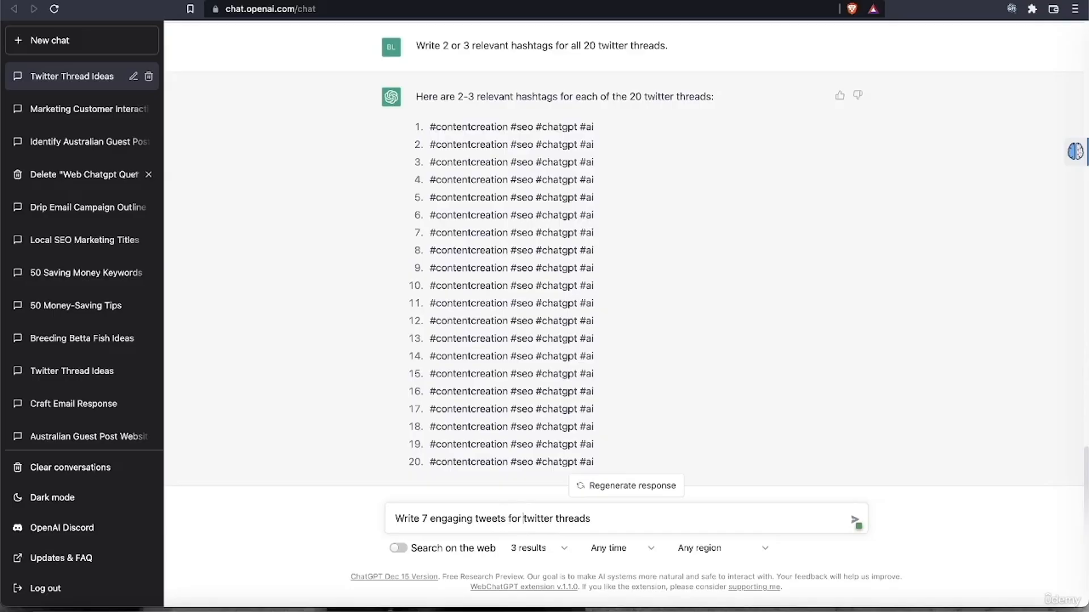
type("the")
key("BackSpace")
key("ctrl+v")
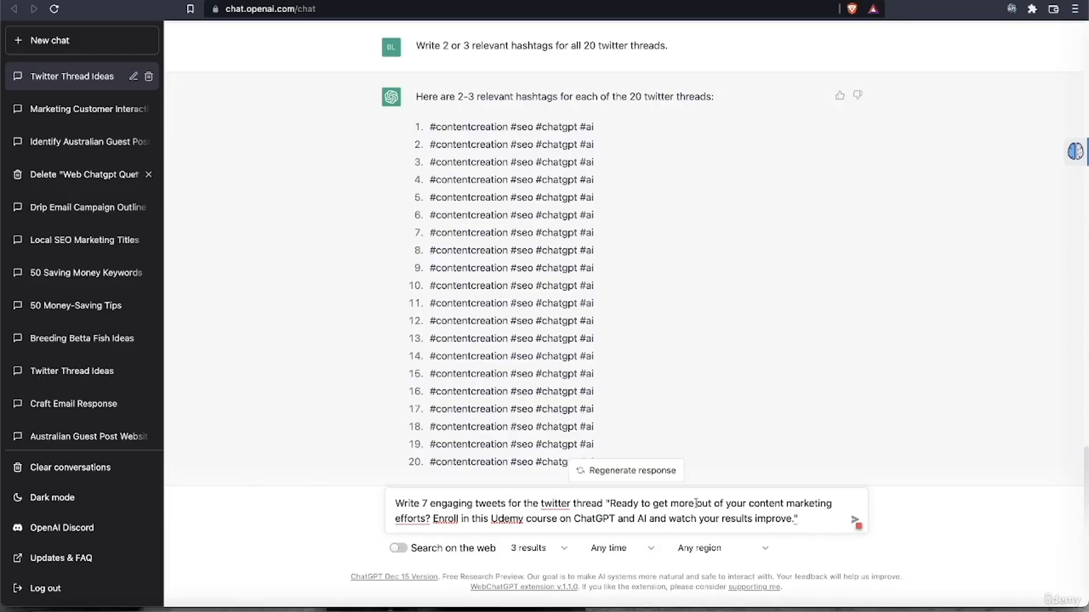
Step: Append "and include the benefits of the course for SME, bloggers and small business owners." to the draft prompt and submit it
type("and include")
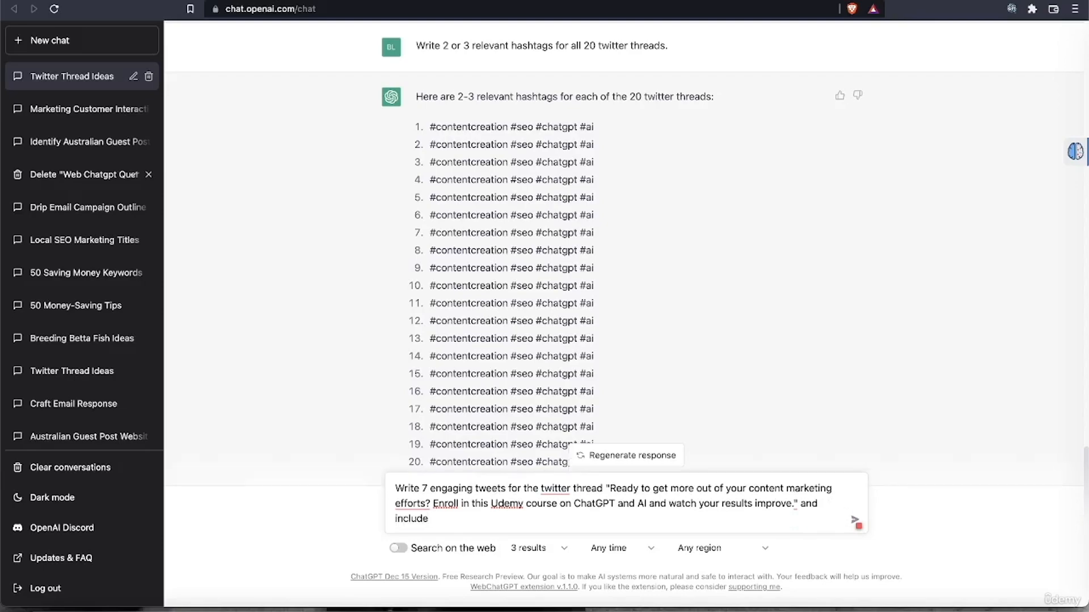
type(" the benefits of the course")
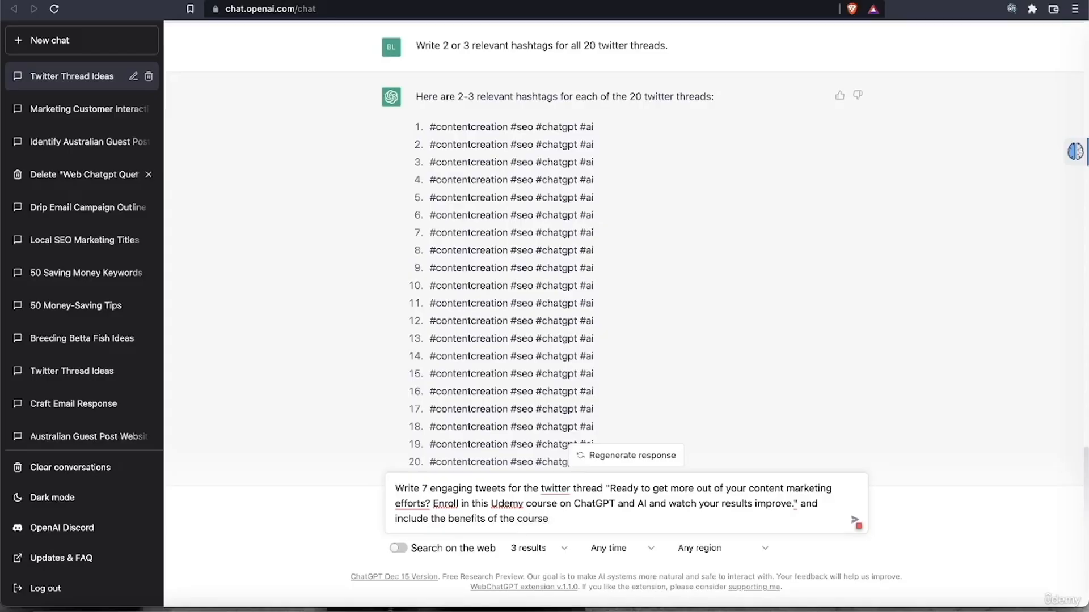
type(" for SME, bloggers and ")
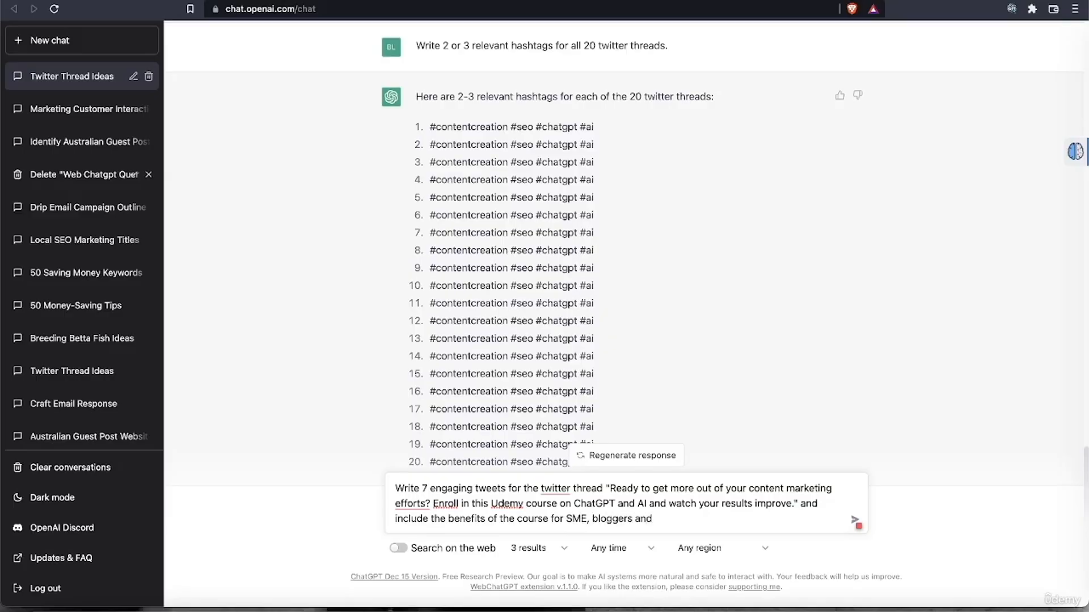
type("small business owners")
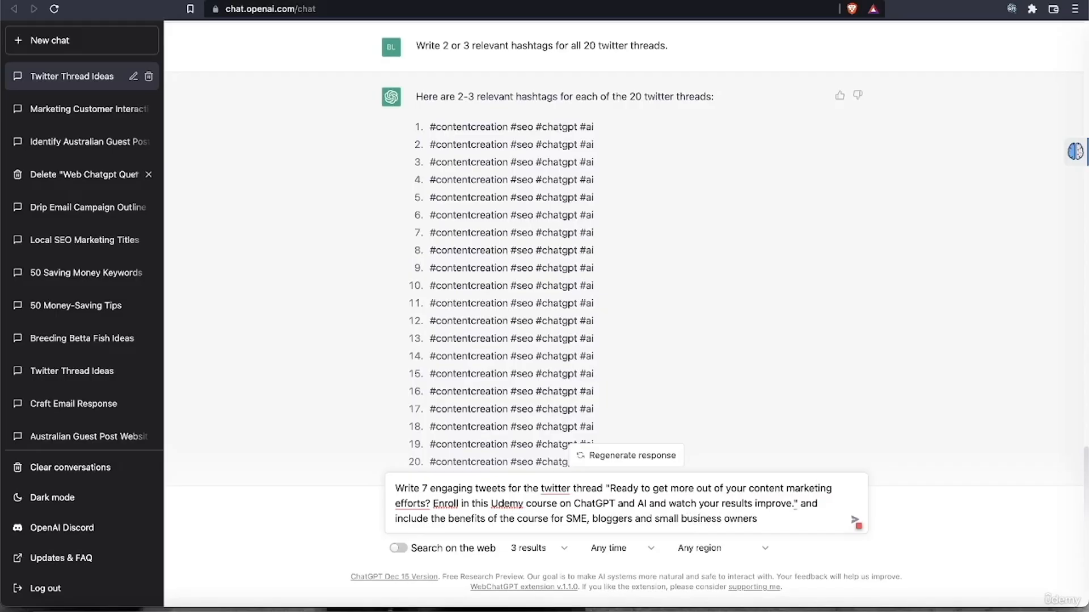
type(".")
key("Return")
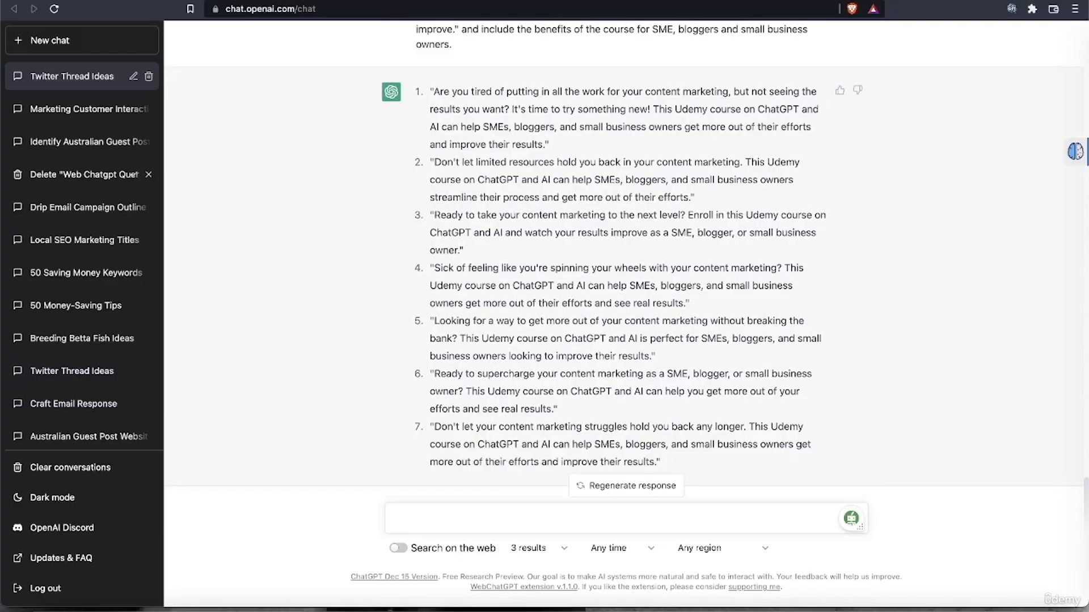
Step: Submit a follow-up prompt reading "please add relevant hashtags for all 7 tweets" and look back over the conversation
type("please add hashtages ")
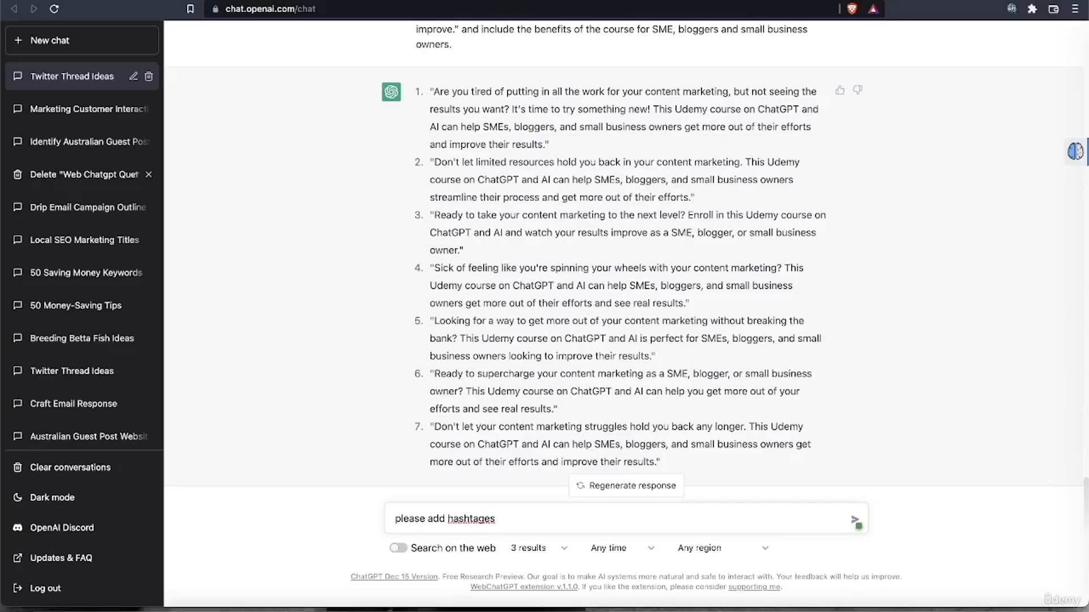
type("for all 7 tweets")
left_click(447, 519)
type("rele")
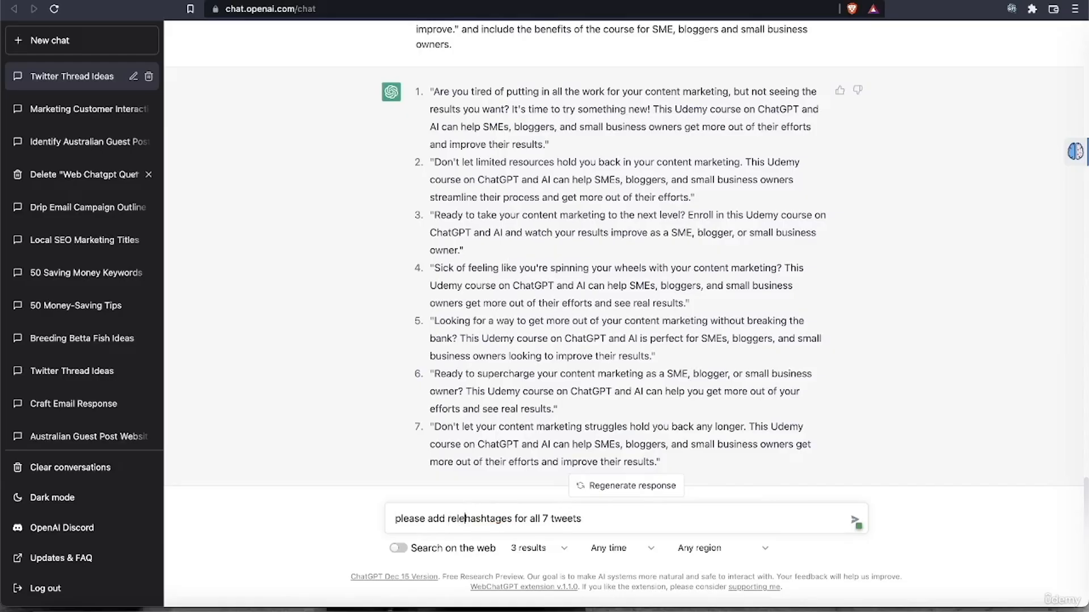
type("vant")
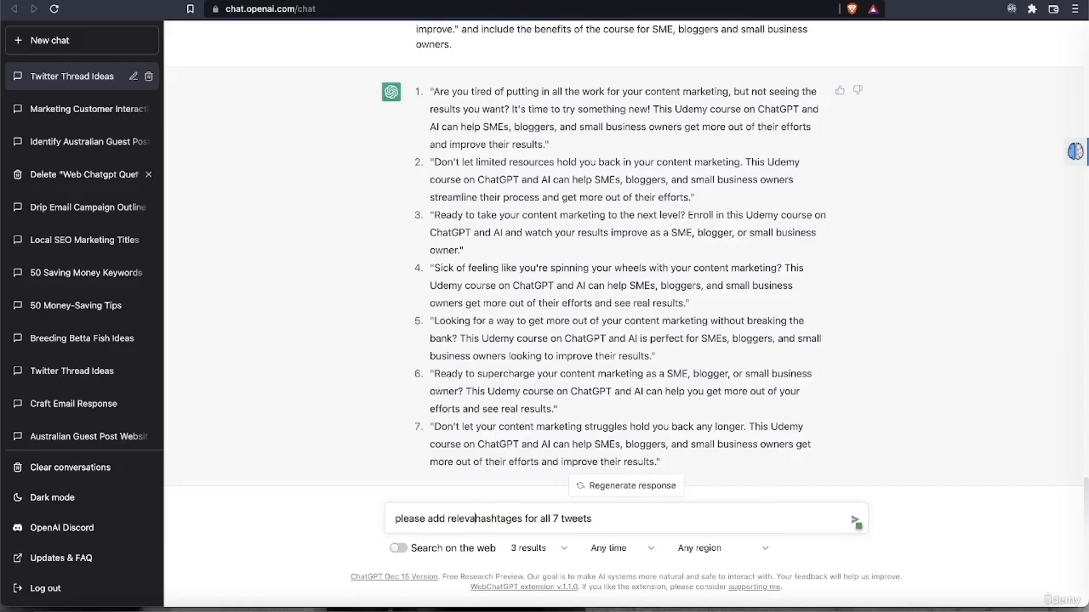
left_click(530, 520)
key("BackSpace")
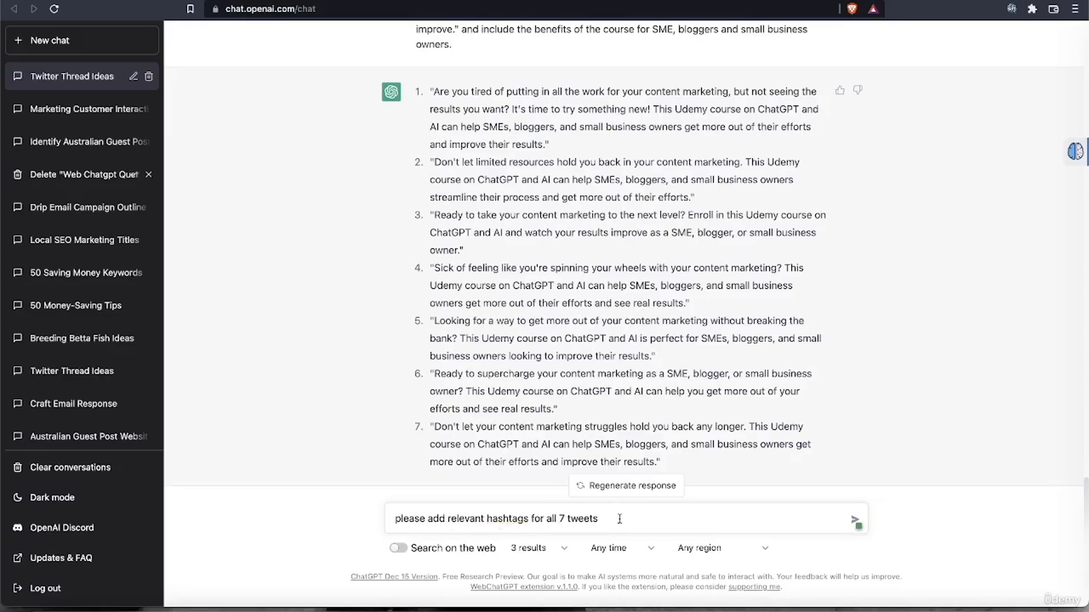
key("Return")
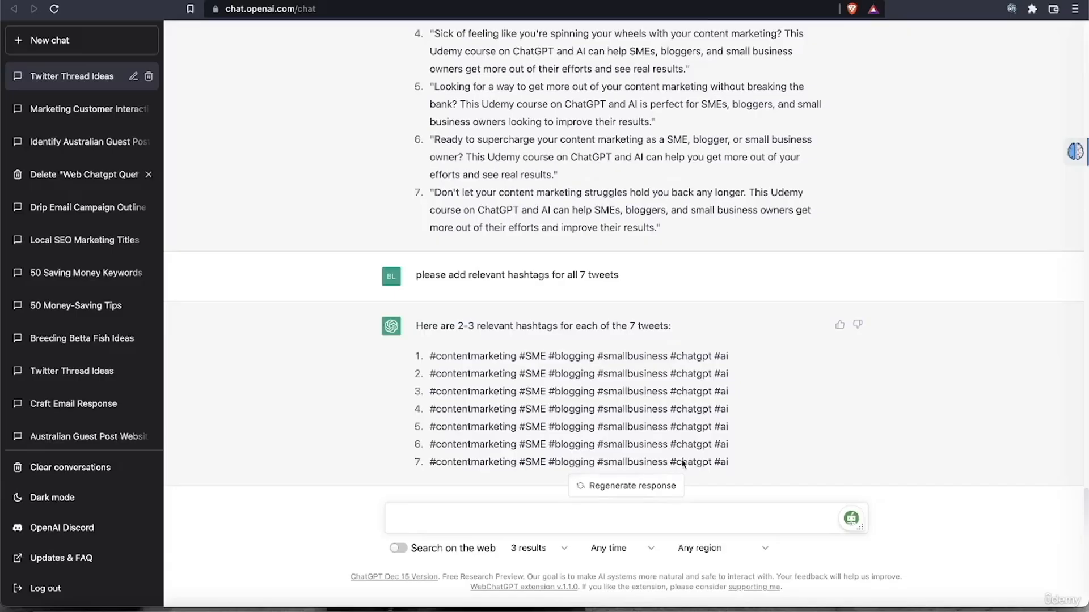
scroll(763, 258, "up", 20)
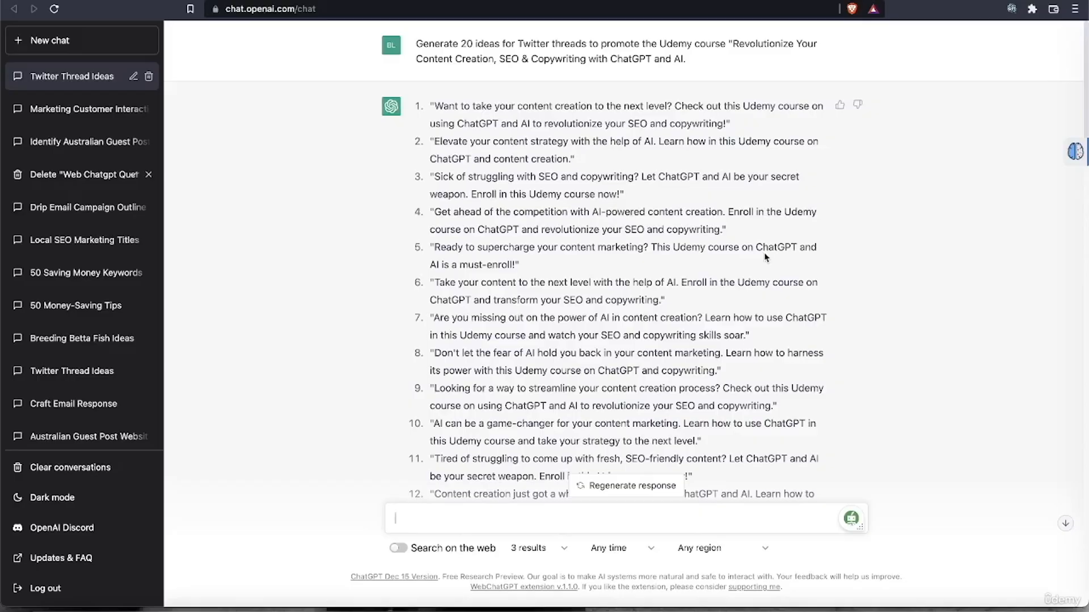
scroll(764, 253, "down", 10)
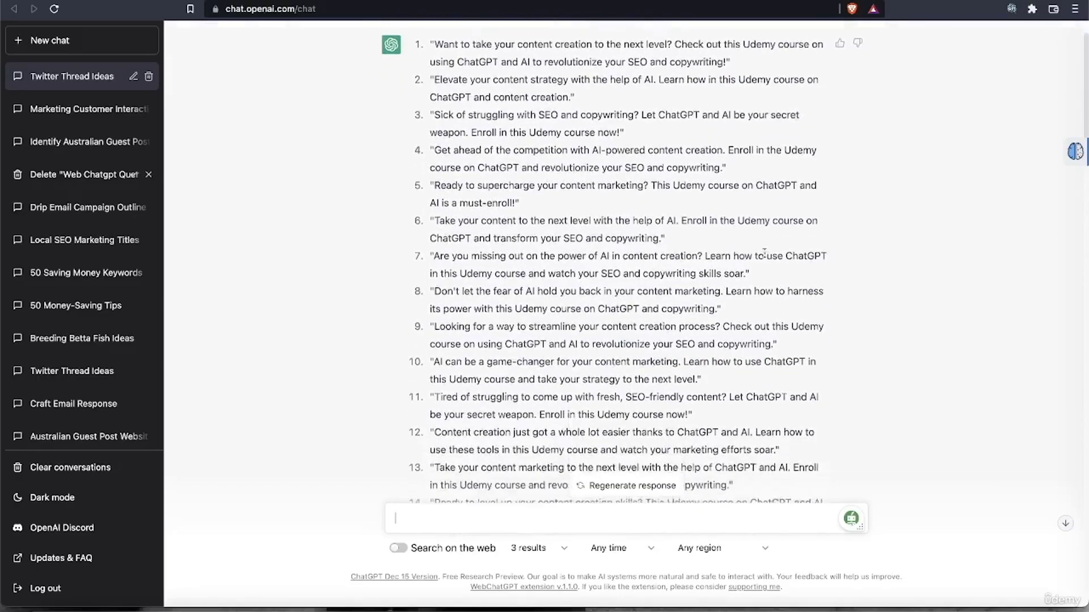
scroll(764, 253, "down", 5)
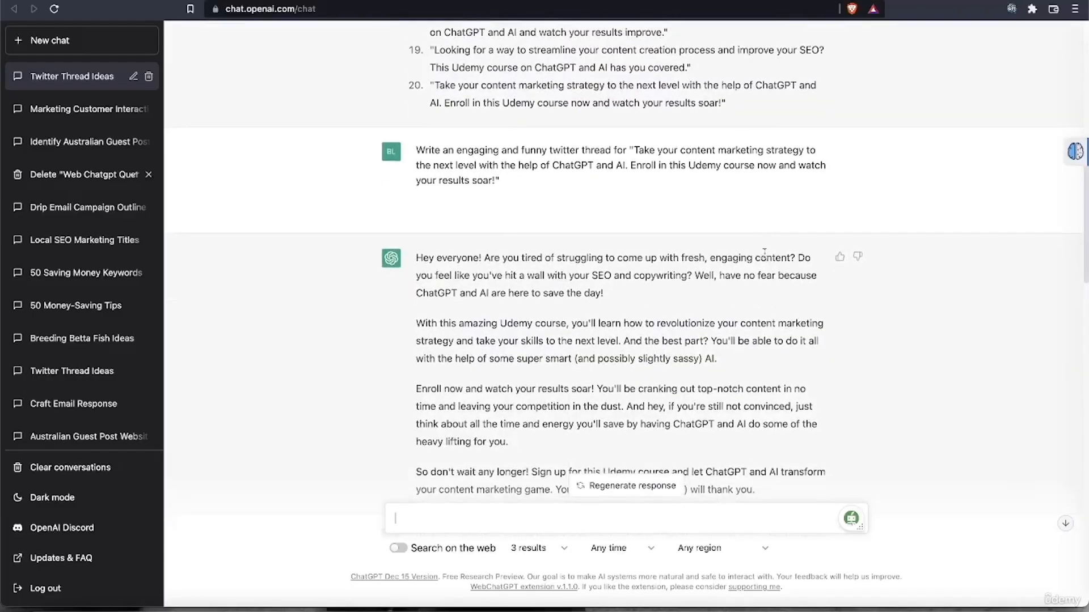
Step: Look over the generated Twitter threads, the 7 tweets and their hashtags in the conversation
scroll(764, 256, "down", 10)
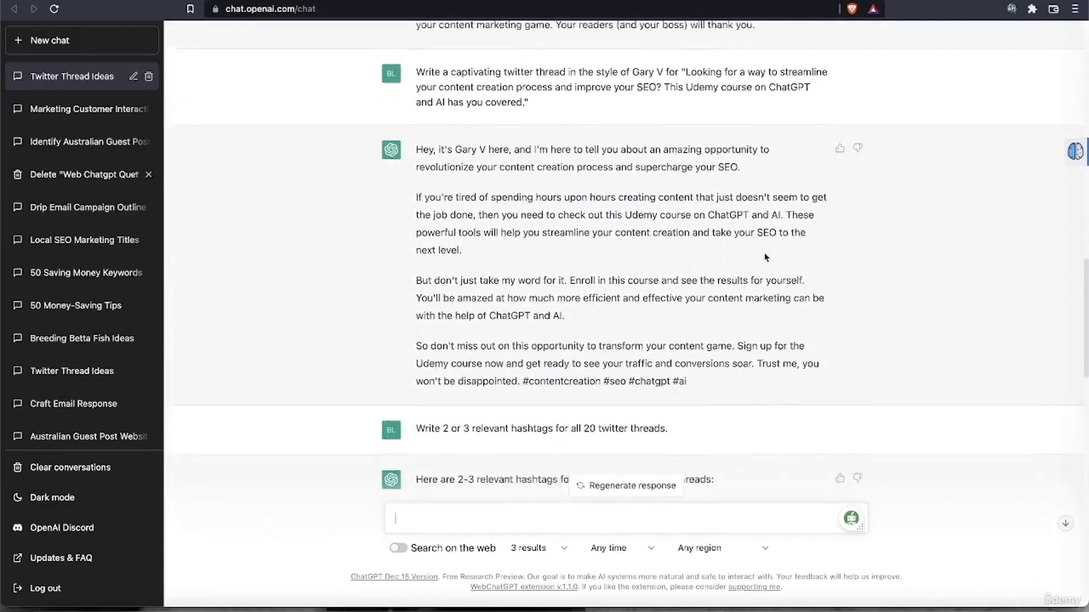
scroll(765, 257, "down", 10)
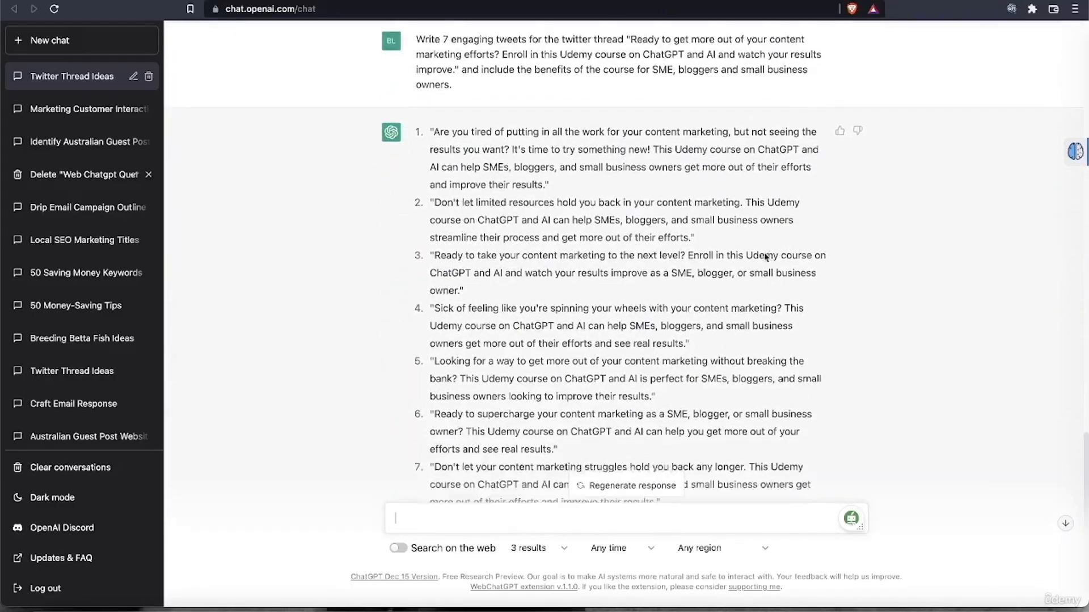
scroll(764, 253, "down", 1)
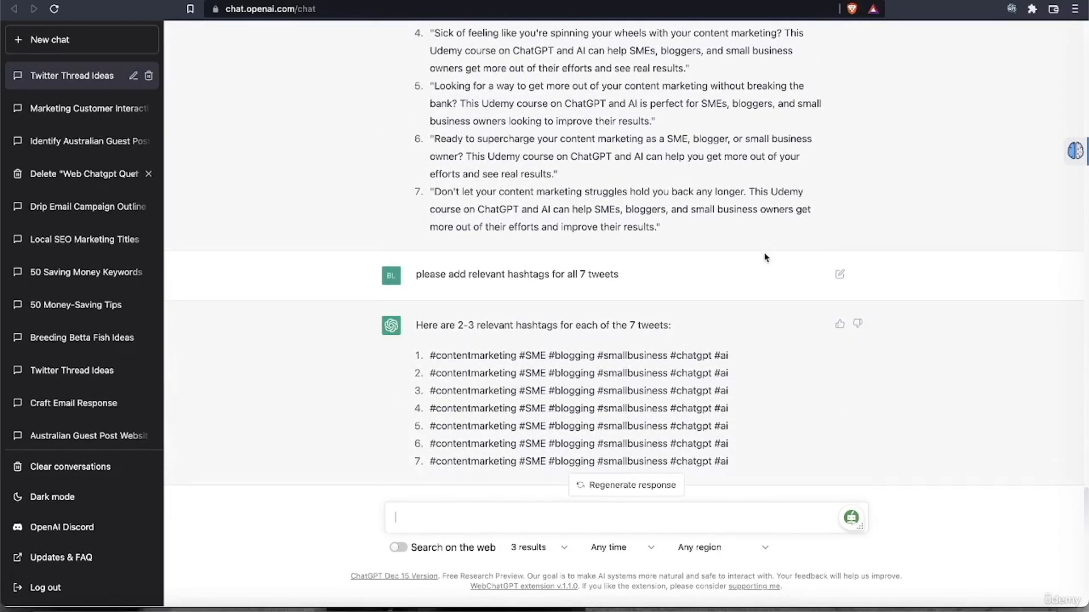
scroll(765, 258, "up", 4)
scroll(765, 258, "down", 4)
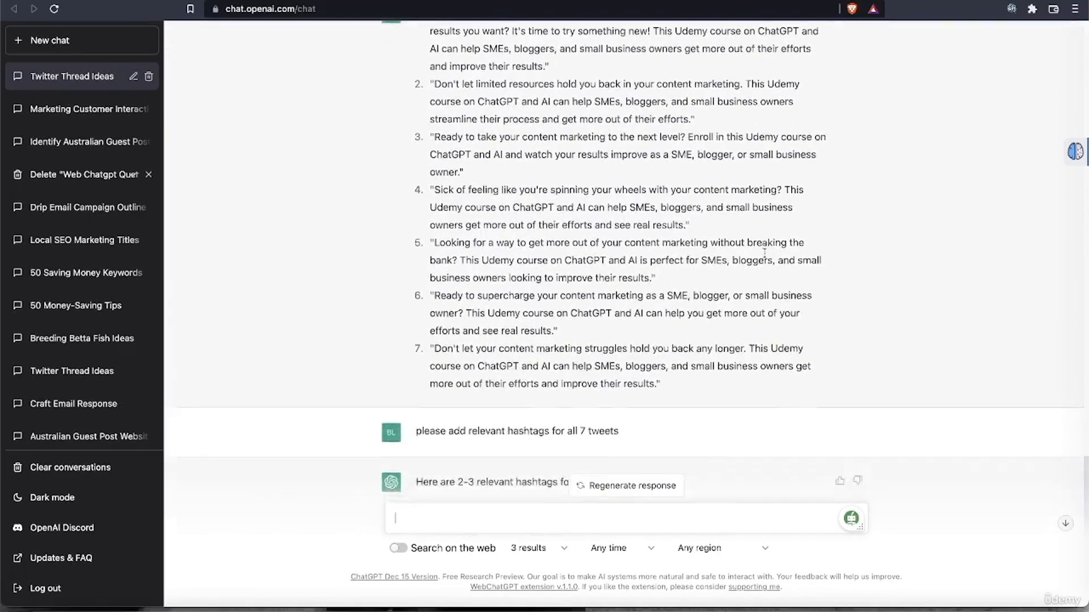
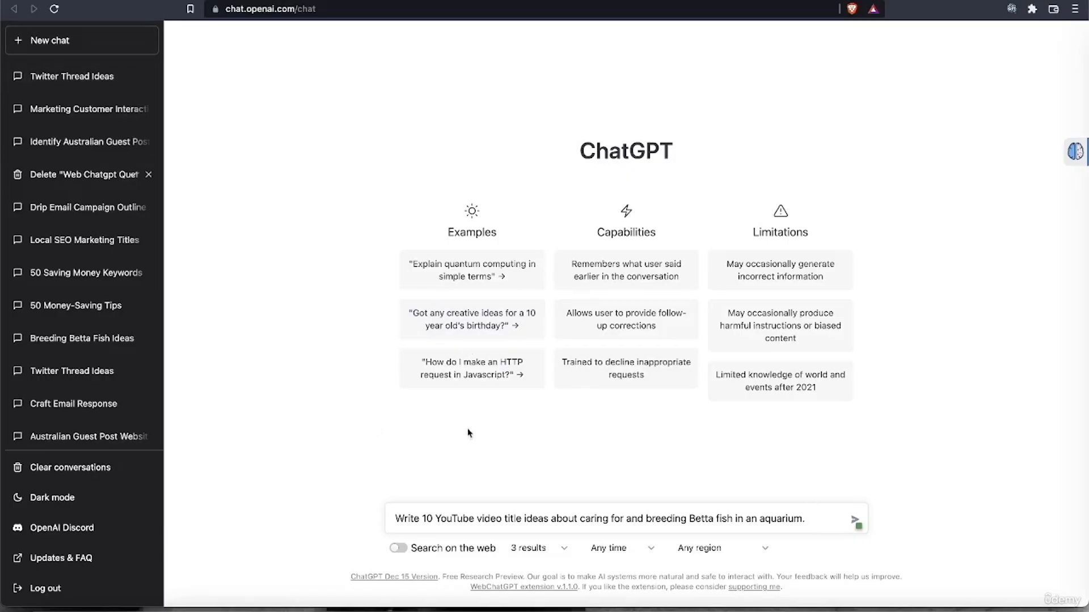
Step: Submit the prompt "Write 10 YouTube video title ideas about caring for and breeding Betta fish in an aquarium." in the new chat
left_click(432, 518)
key("Return")
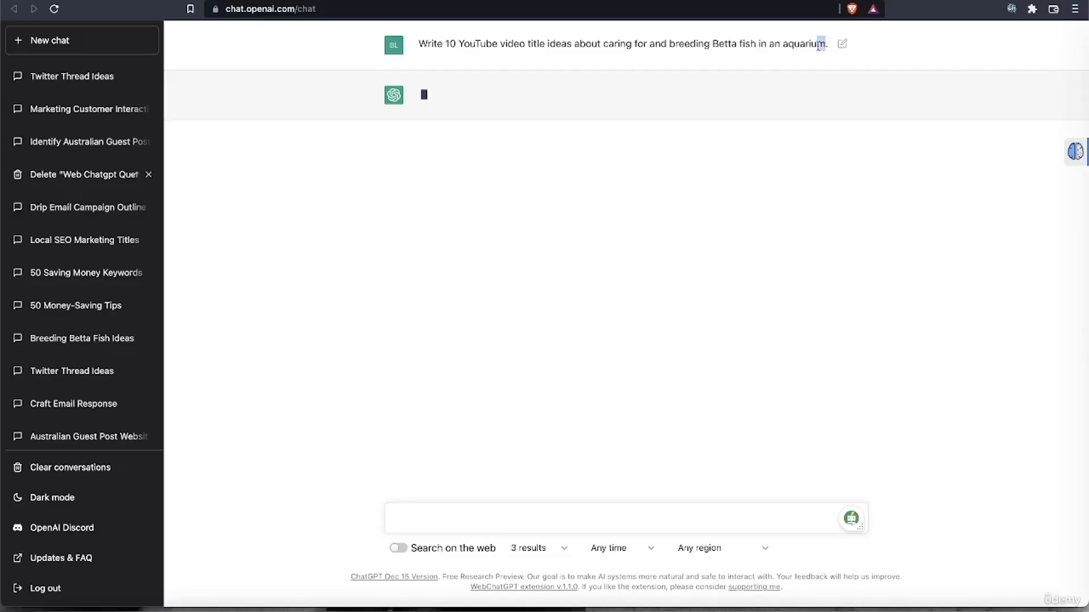
left_click_drag(474, 68, 400, 44)
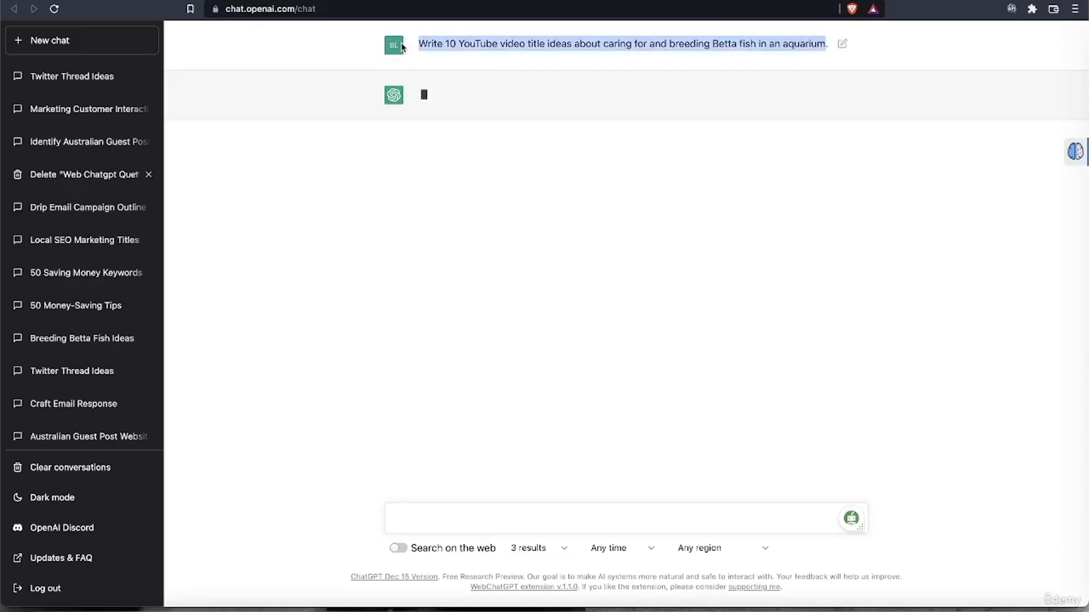
left_click(367, 9)
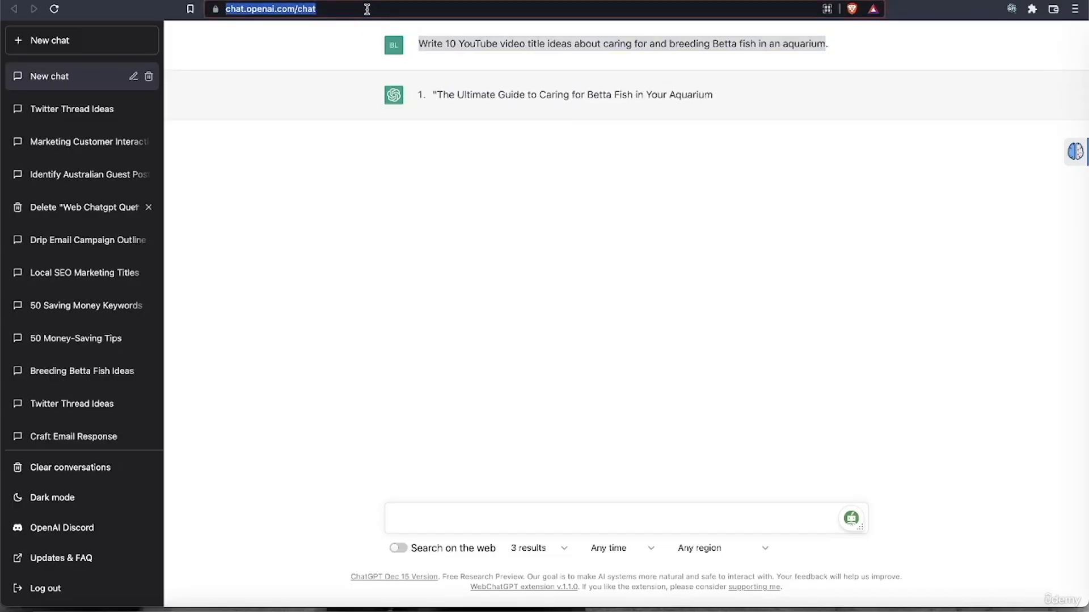
left_click(310, 209)
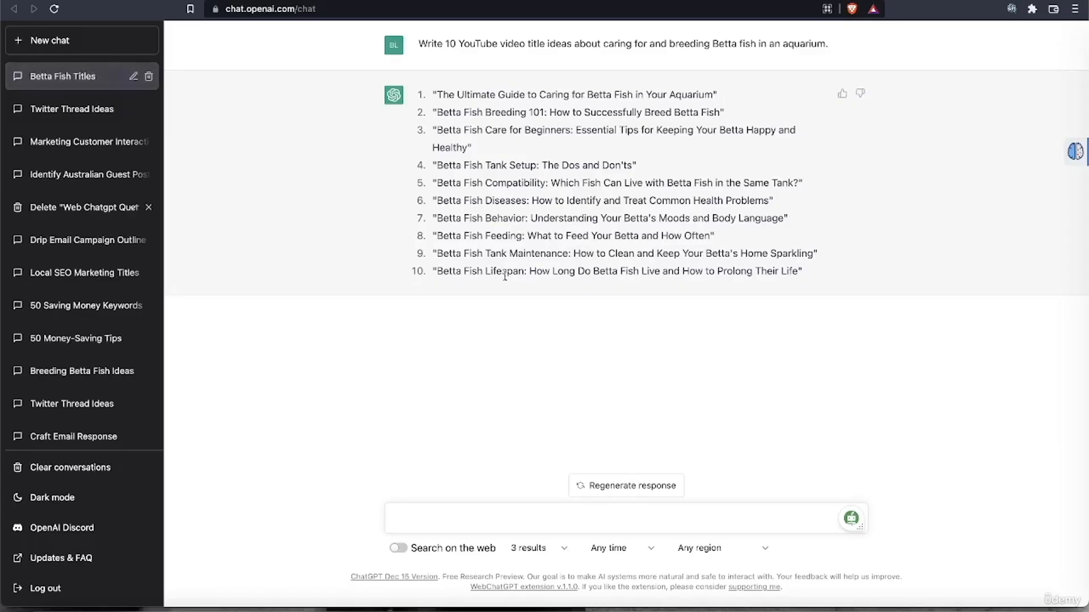
Step: Draft a prompt reading "Now write and outline script for a youYube video called" followed by the copied title 10 on Betta fish lifespan
left_click_drag(824, 273, 432, 270)
key("super+c")
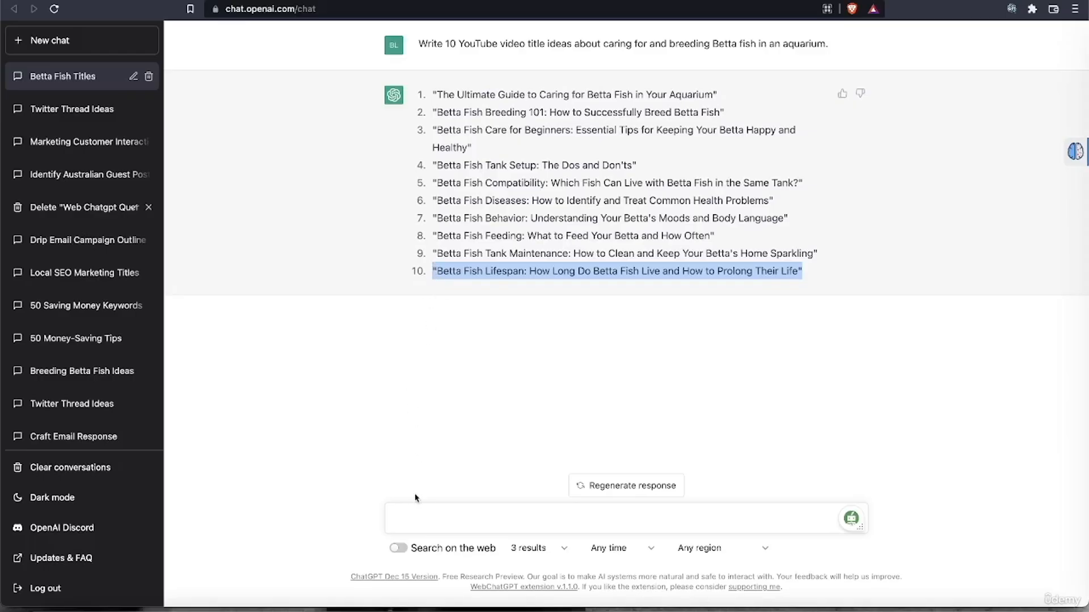
left_click(409, 514)
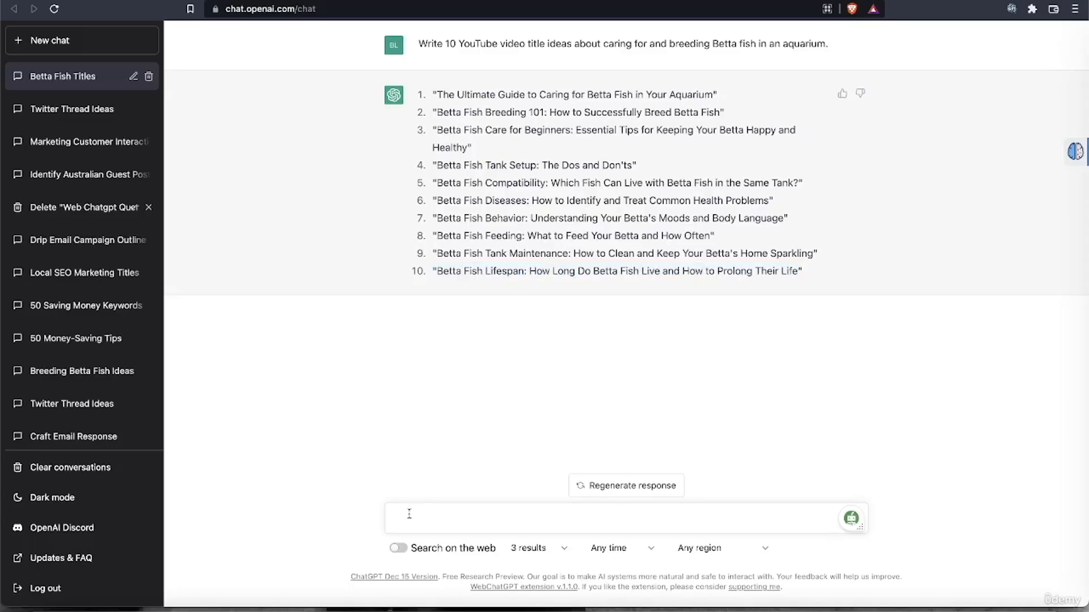
type("Wri")
key("BackSpace")
type("Now write and outline script")
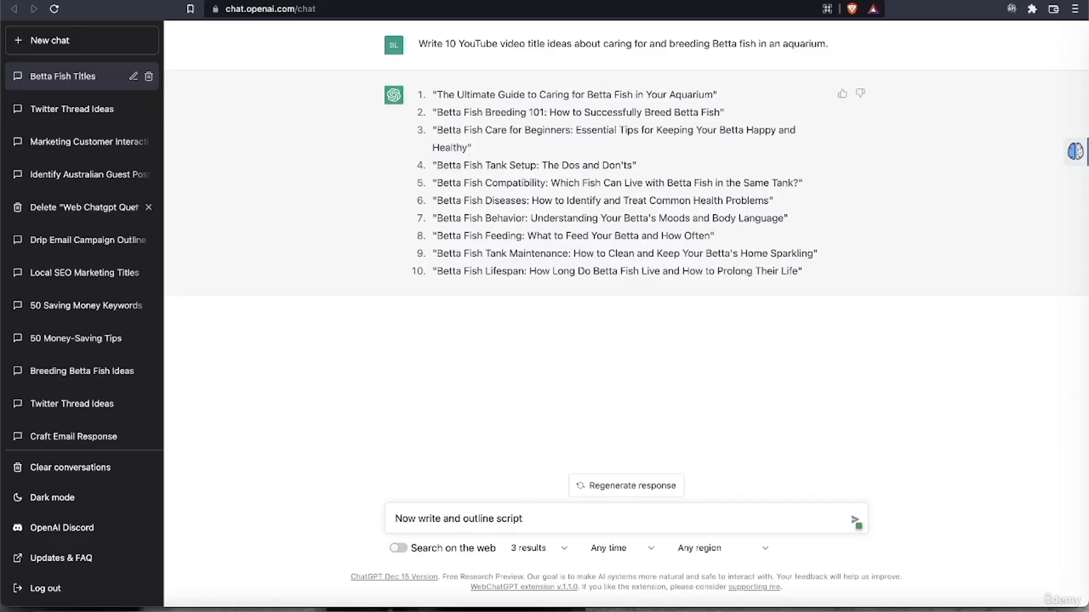
type("for a youYube video c")
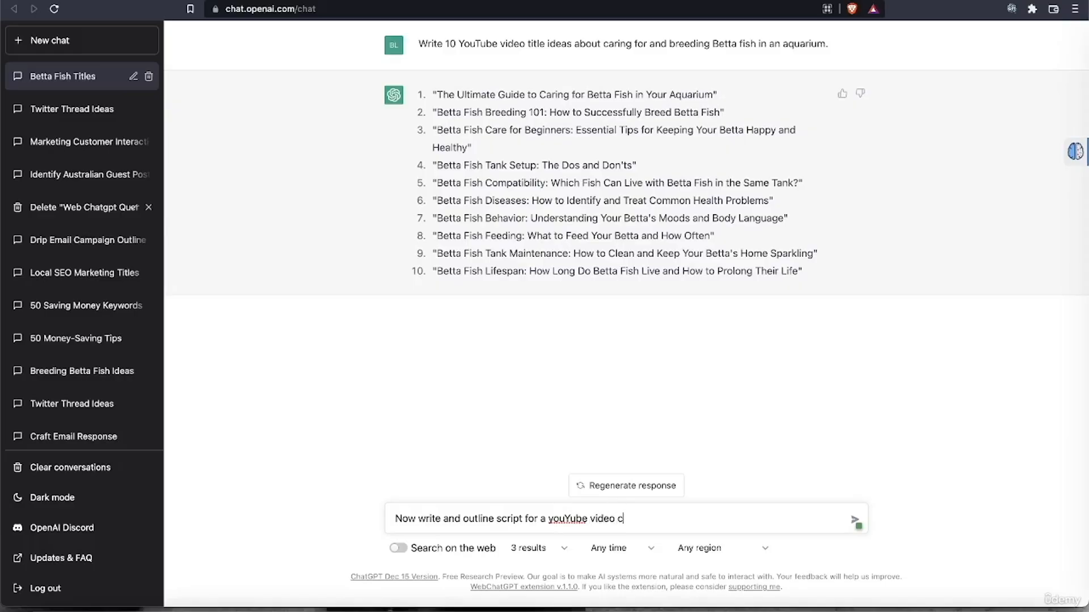
type("alled")
key("super+v")
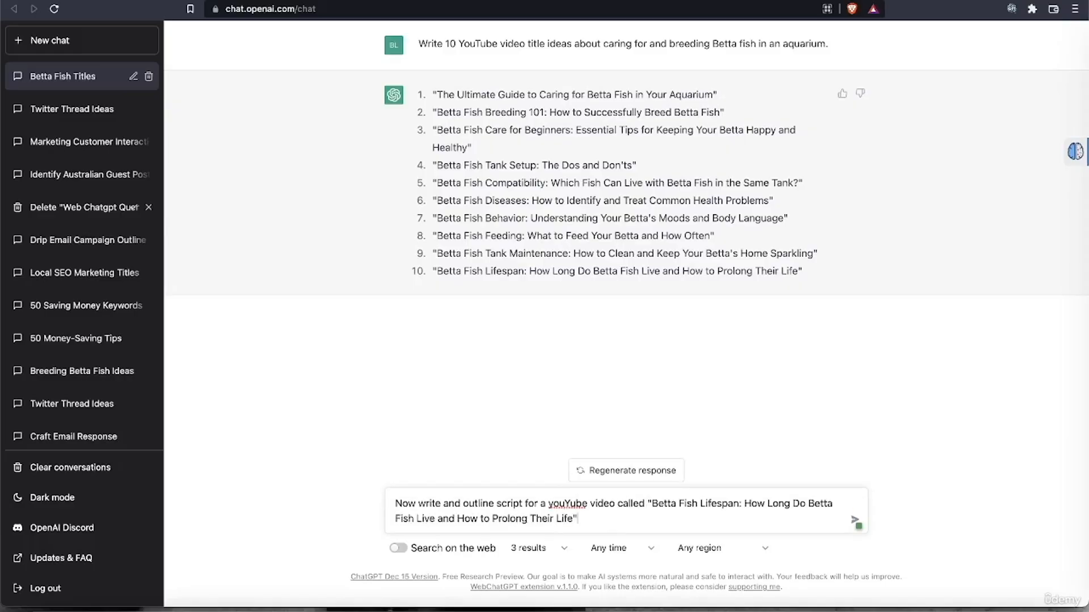
Step: Correct the misspelled platform name in the draft to "Youtube" and submit the outline script prompt
left_click(552, 503)
key("BackSpace")
type("Y")
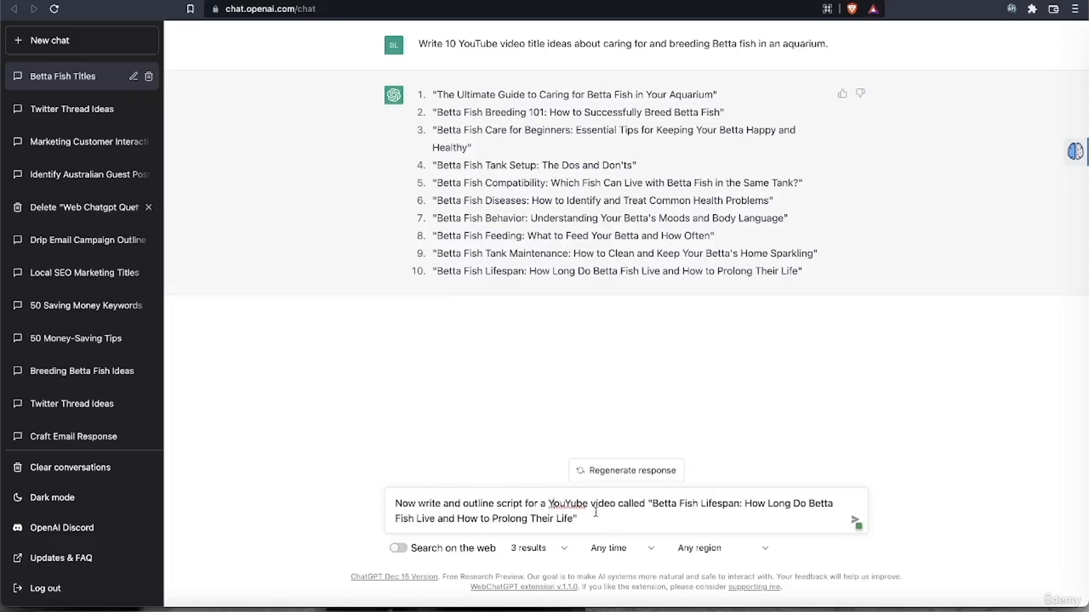
left_click(572, 503)
key("BackSpace")
type("t")
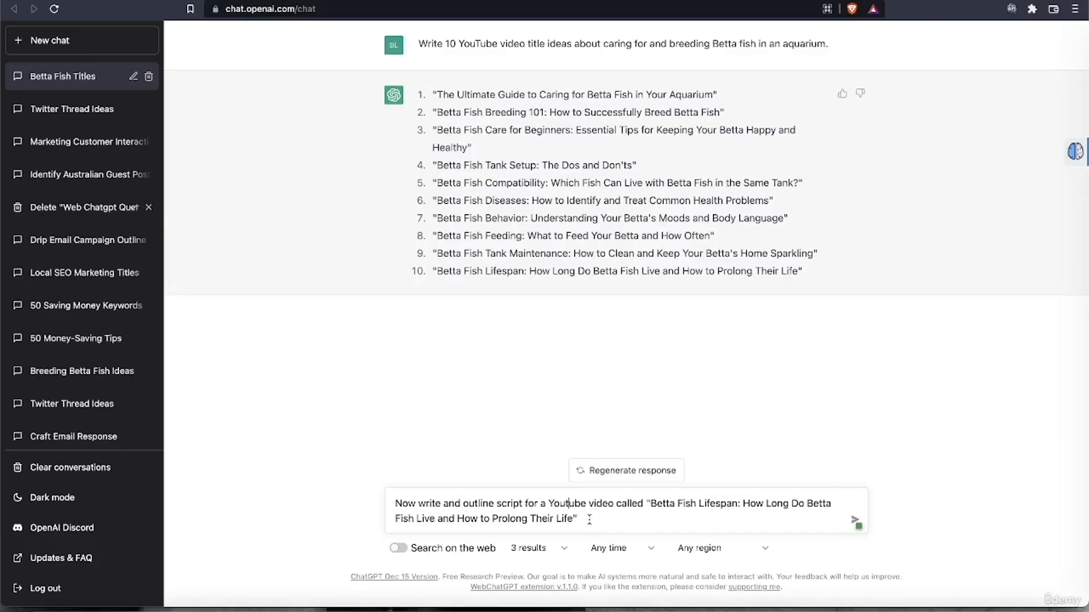
key("Return")
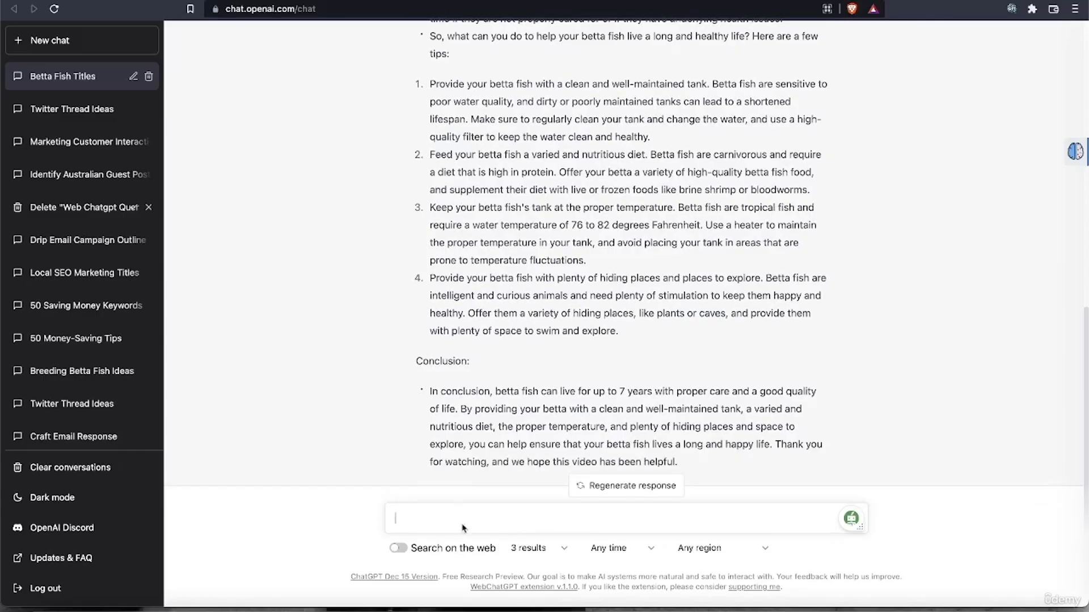
Step: Submit a follow-up prompt reading "great, now rewrite and add two instances asking viewers to like and subscribe."
type("great, now rewrite and add two instances asking viewers to like and subscribe.")
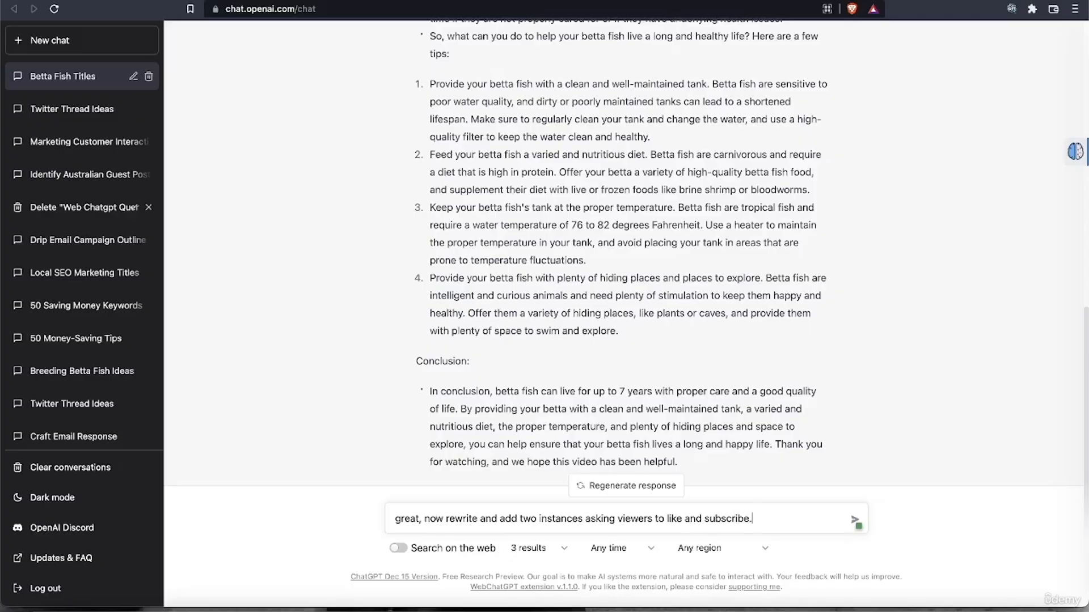
key("Return")
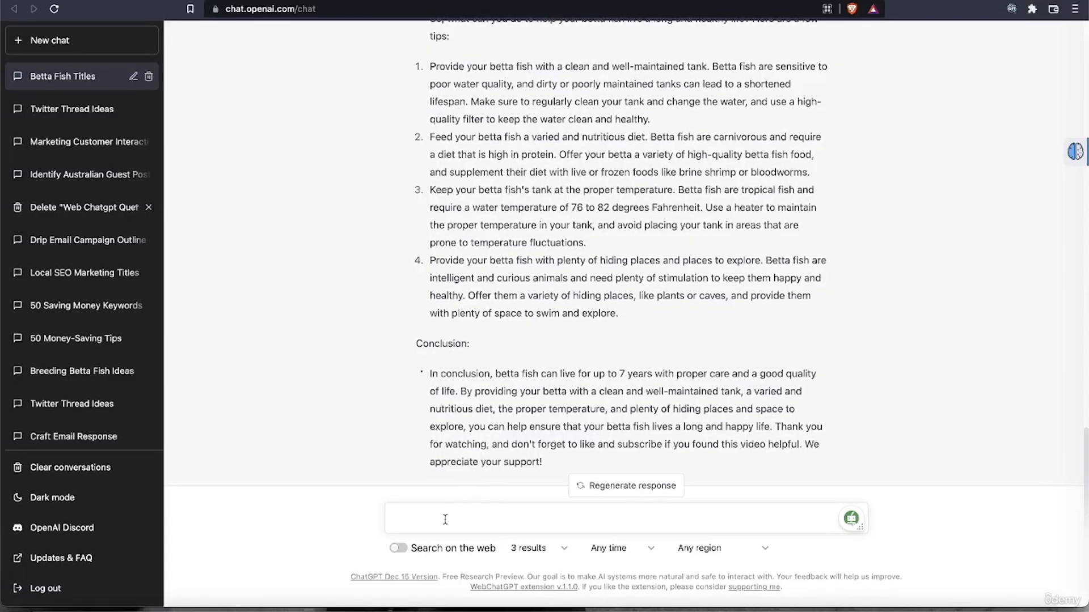
Step: Draft a prompt reading "now write 5 examples of clickbait titles" followed by the Betta fish lifespan title copied from the earlier script prompt
type("now write 5 examples of clic")
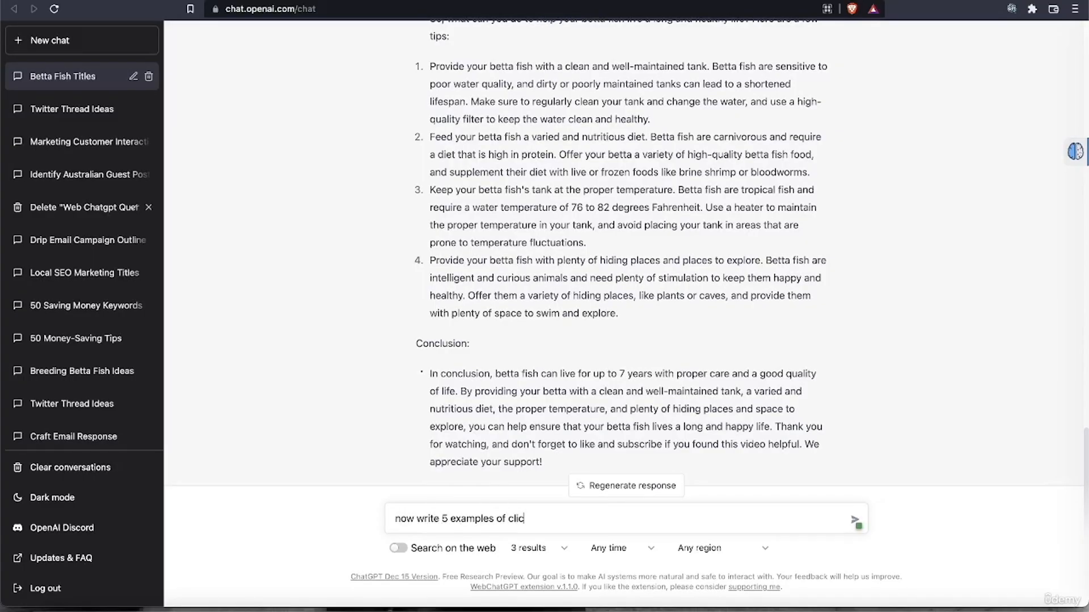
type("kbait titles")
scroll(517, 316, "up", 7)
scroll(517, 316, "up", 7)
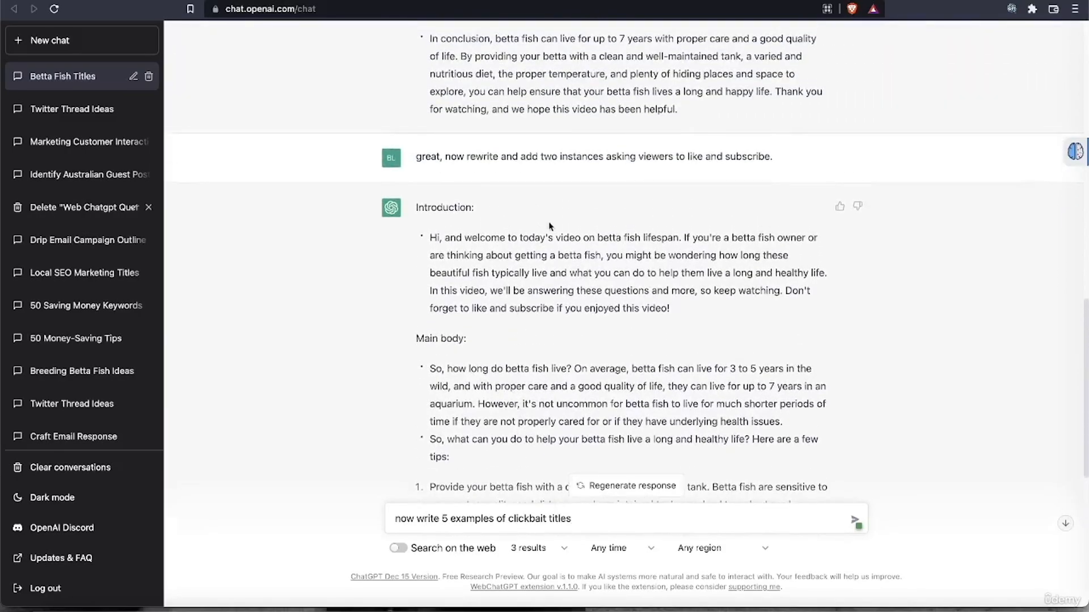
scroll(552, 221, "down", 11)
scroll(553, 221, "up", 5)
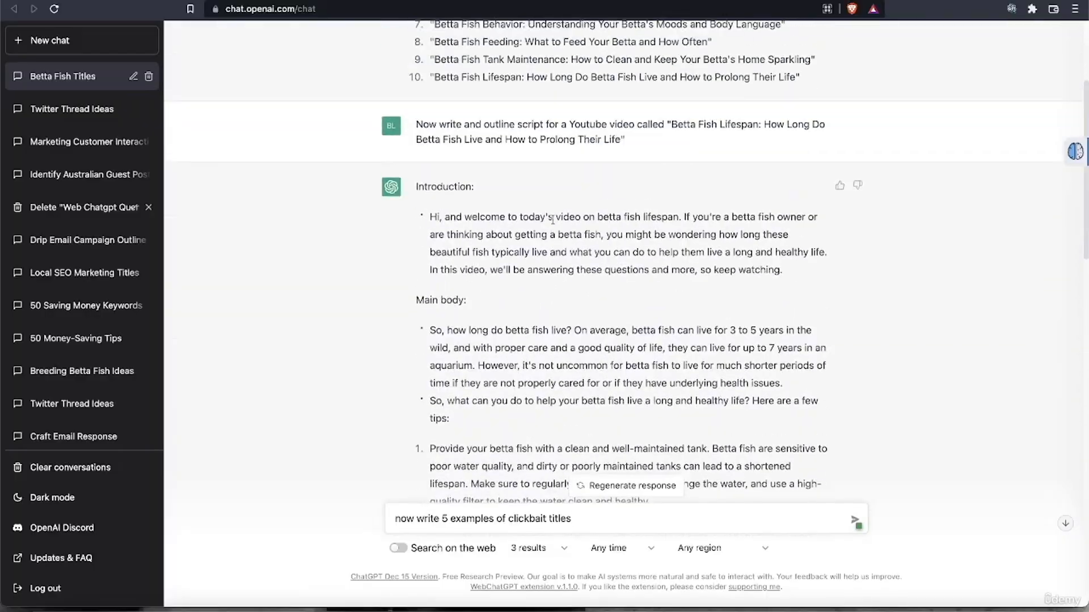
left_click_drag(667, 177, 637, 192)
key("super+c")
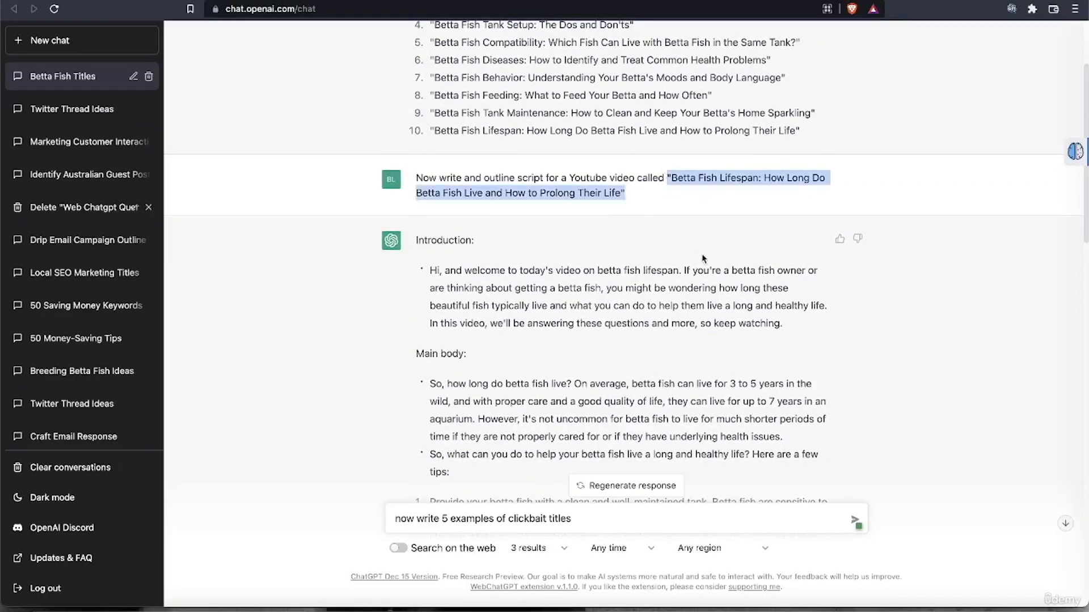
scroll(613, 341, "down", 8)
key("super+v")
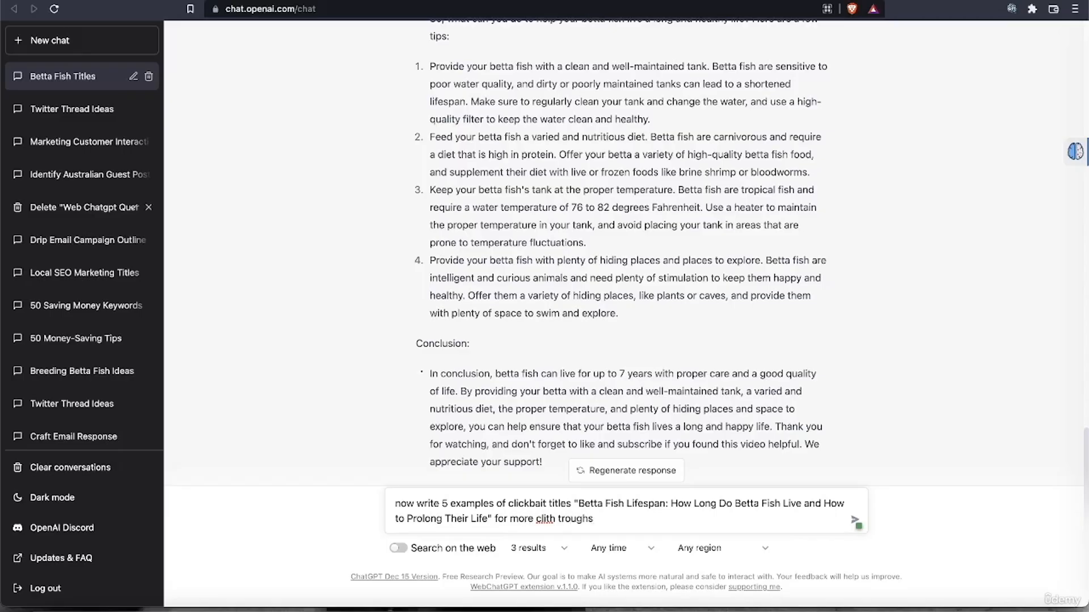
Step: Correct the draft's ending to "for more click troughs." and submit the clickbait titles prompt
left_click(556, 520)
key("BackSpace")
key("BackSpace")
type("ck")
key("Return")
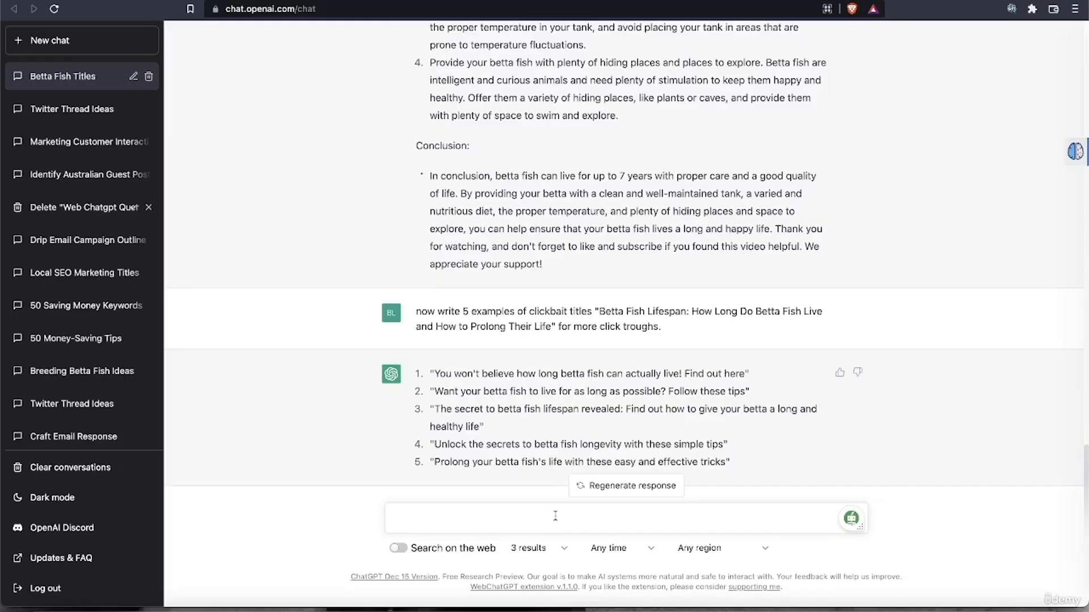
Step: Submit the prompt "Write a 500 word video description optimized for YouTube algorithm." with the spelling of "algorithm" corrected
type("W")
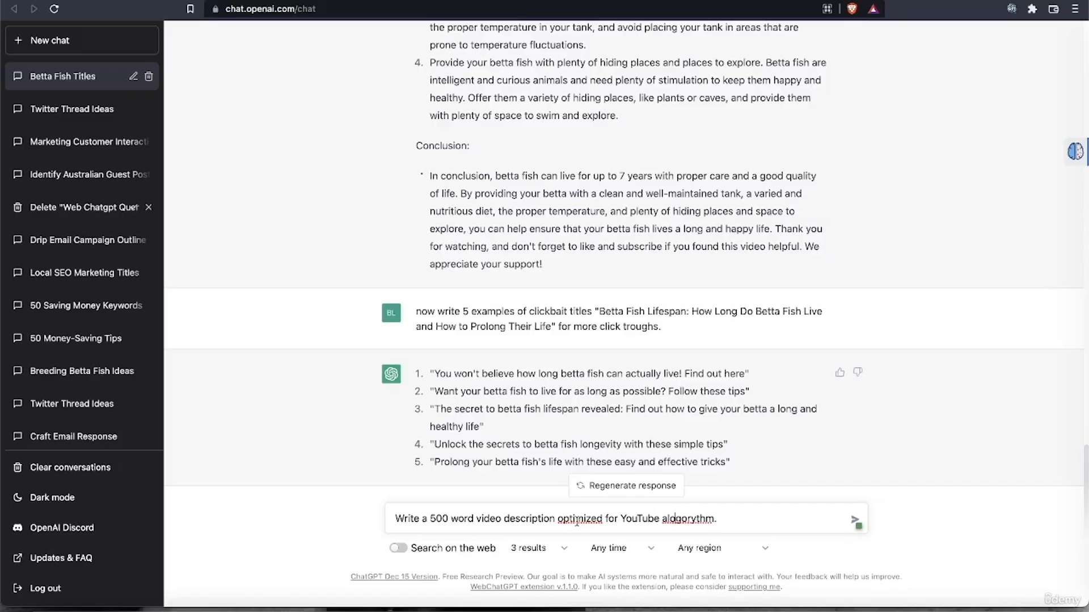
type("o")
mouse_move(692, 525)
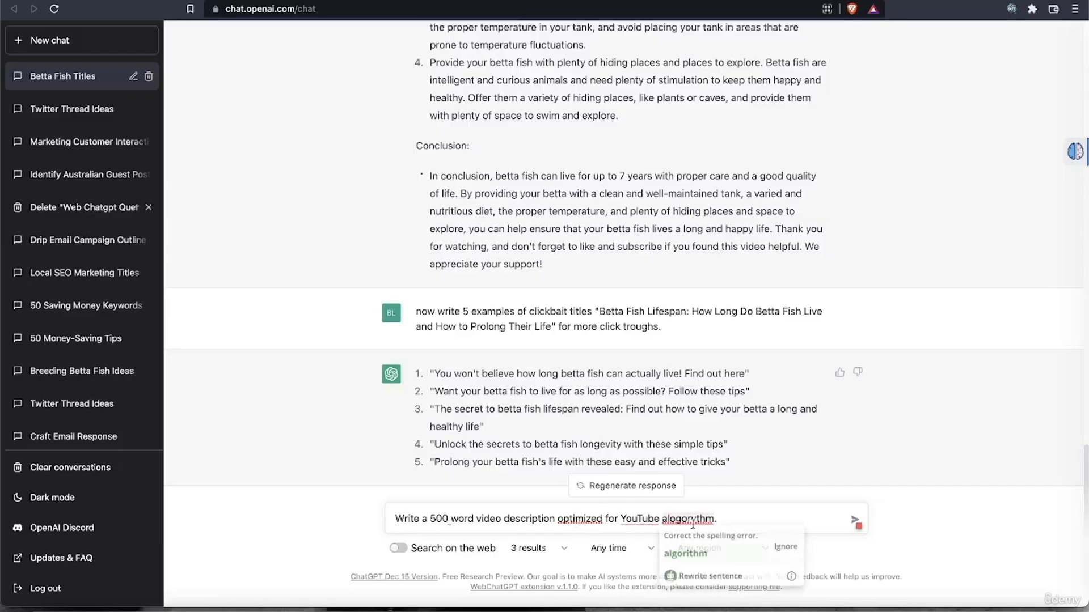
left_click(691, 554)
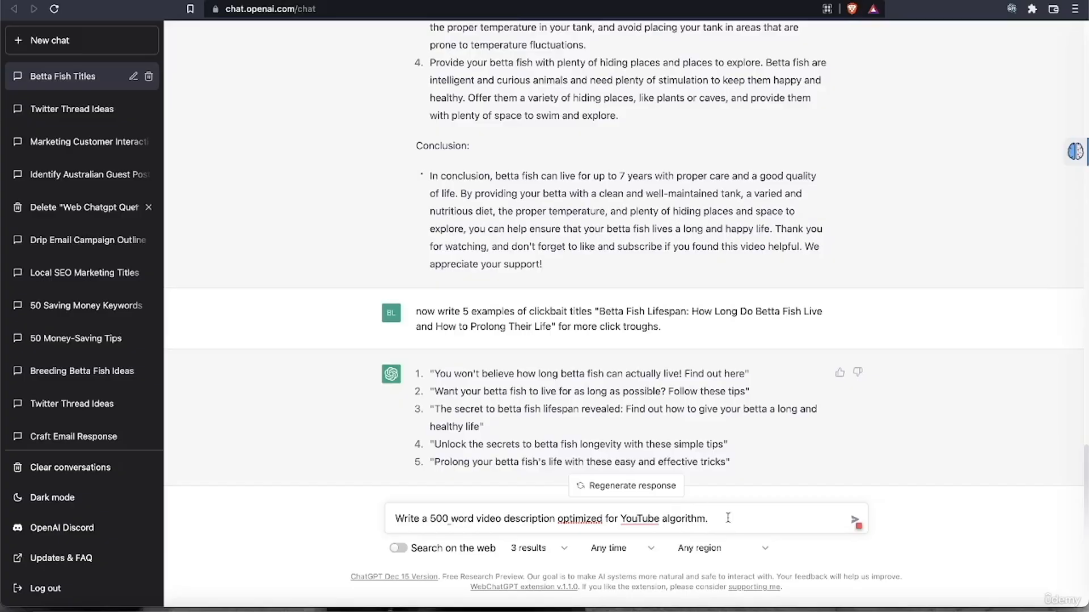
key("Return")
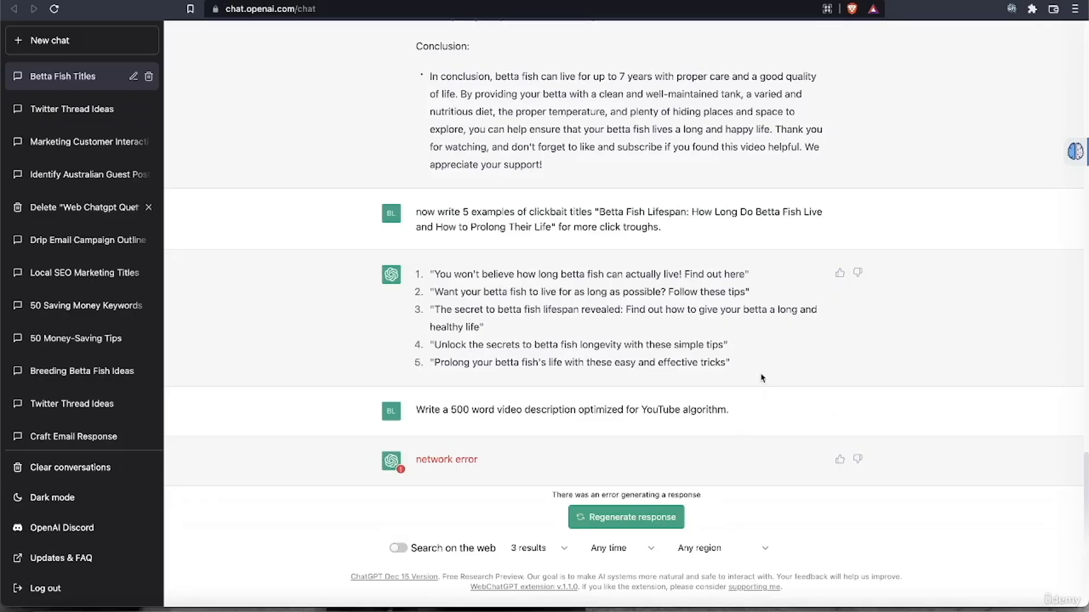
Step: Regenerate the failed response to the 500 word video description prompt and follow the new text
left_click(618, 522)
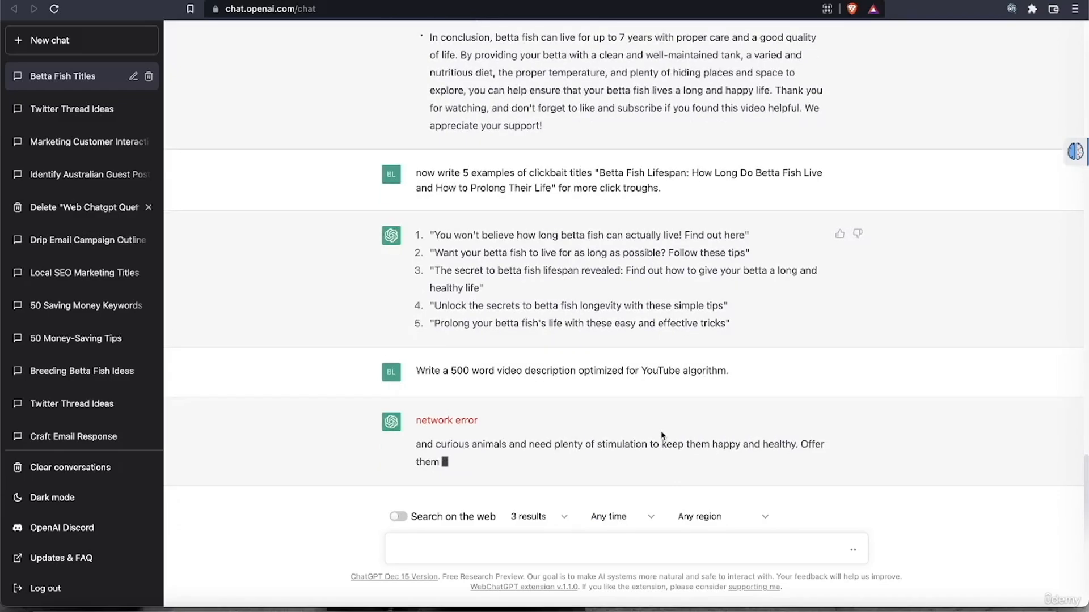
scroll(661, 435, "up", 1)
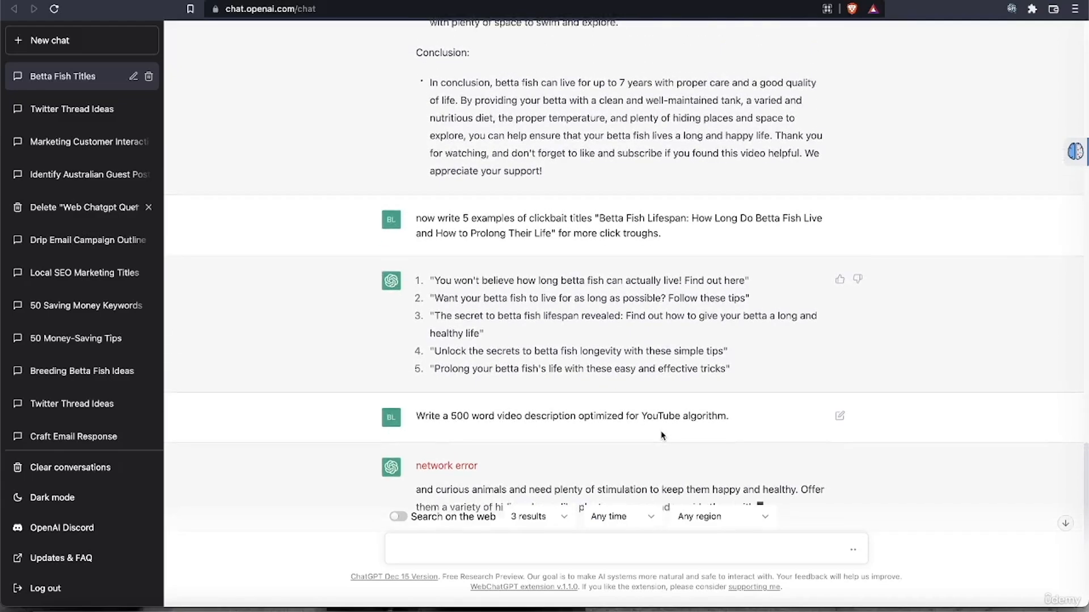
scroll(662, 436, "down", 2)
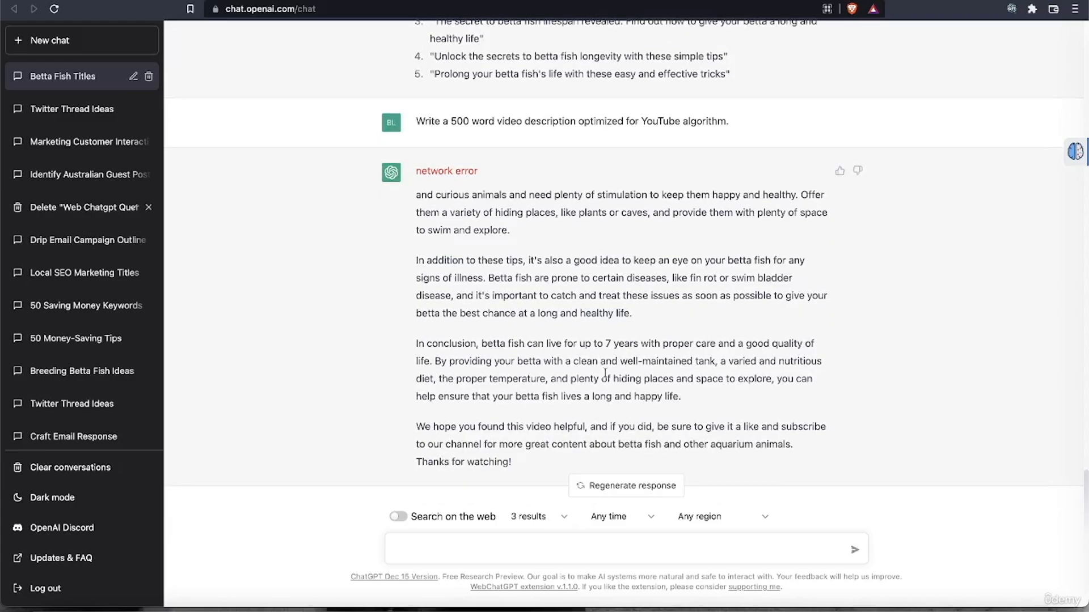
Step: Copy the prompt "Write a 500 word video description optimized for YouTube algorithm." and regenerate its response
left_click_drag(418, 123, 740, 125)
key("super+c")
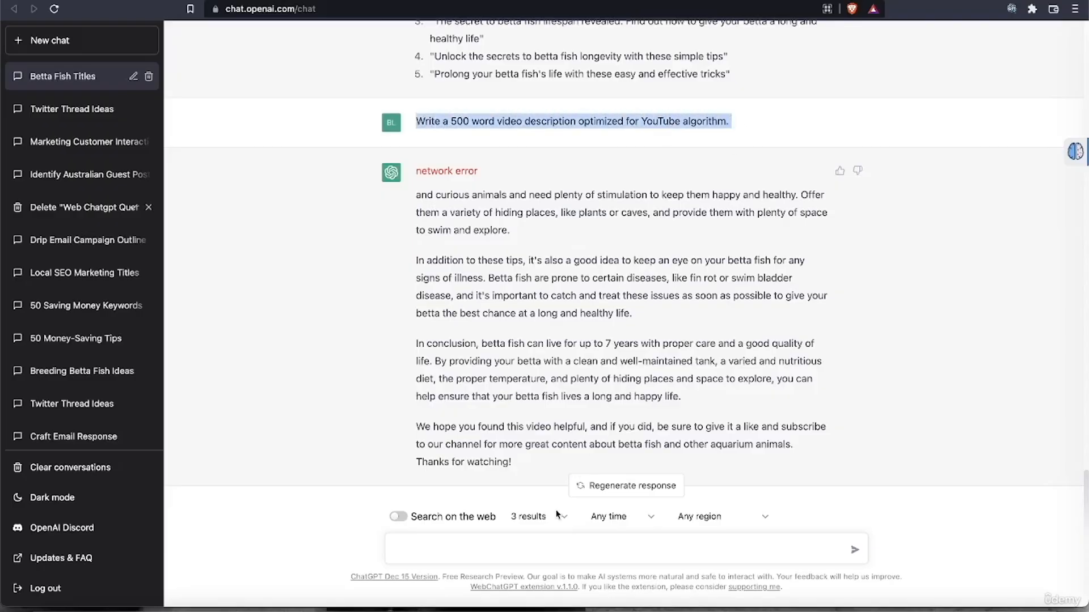
left_click(647, 487)
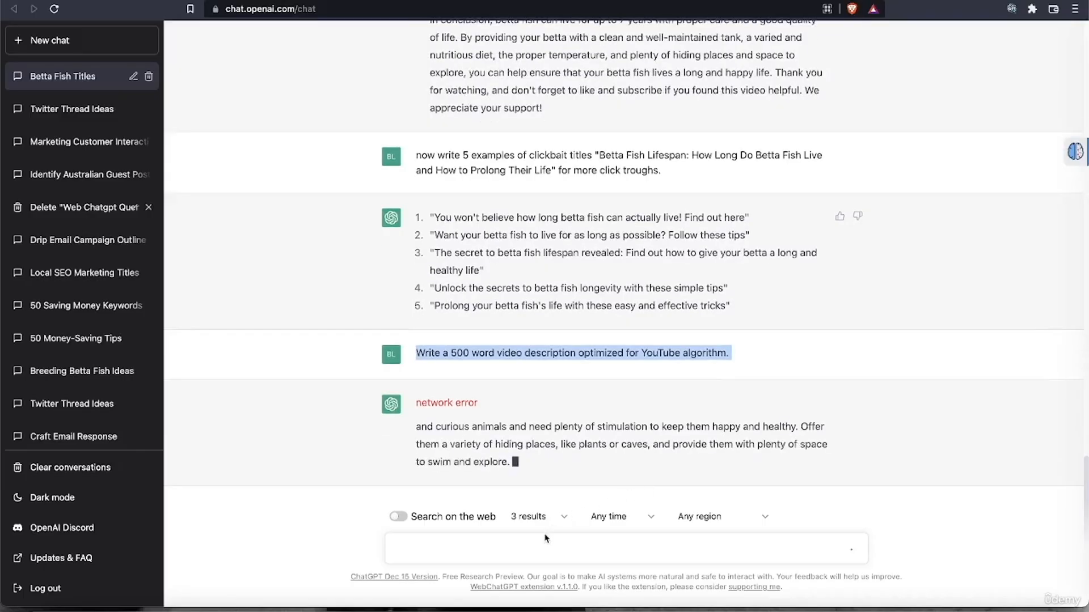
left_click(535, 547)
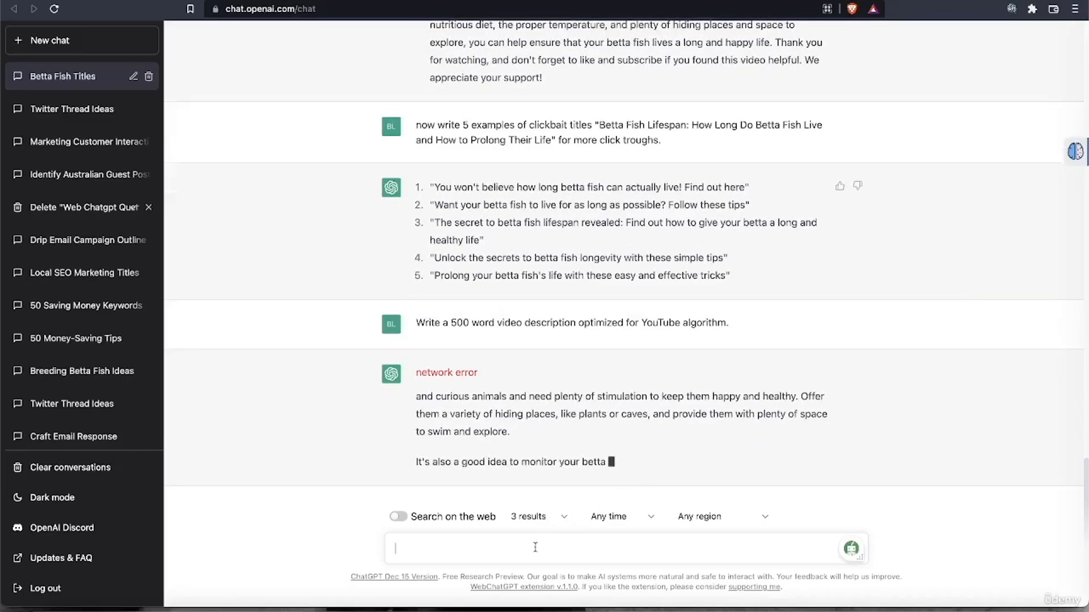
type("stop")
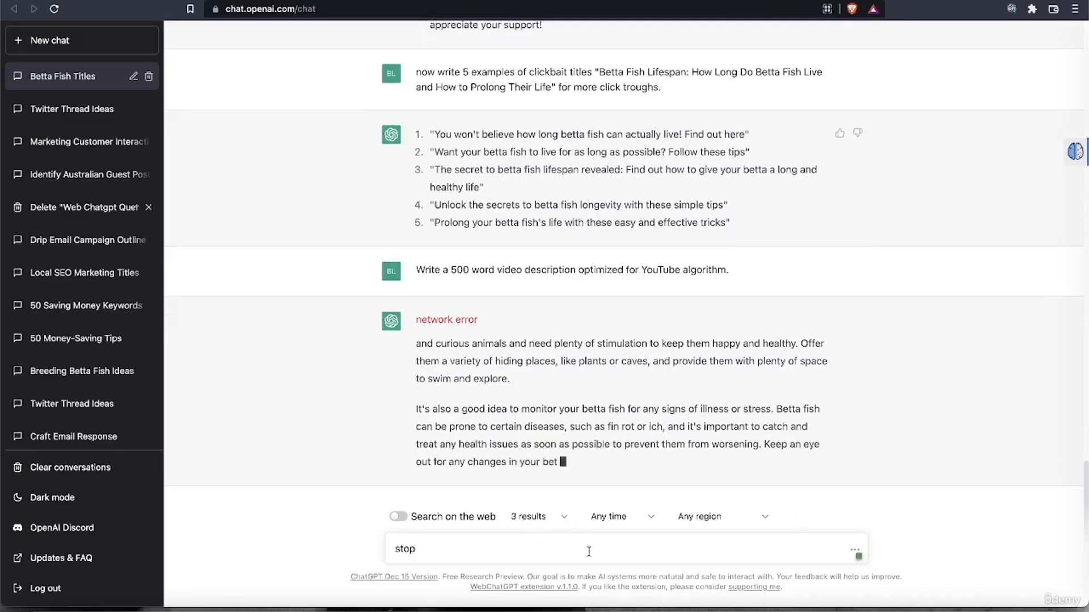
key("BackSpace")
key("BackSpace")
key("BackSpace")
key("BackSpace")
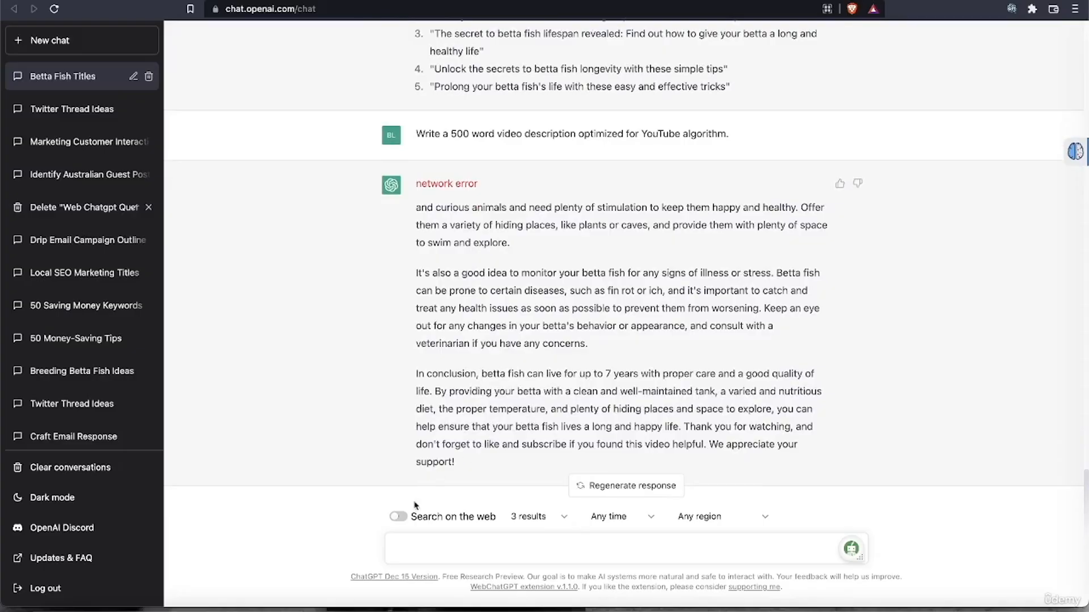
Step: Reuse the copied prompt, reworded as "Write an engaging 500 word video description optimized for YouTube algorithm.", and submit it
key("super+v")
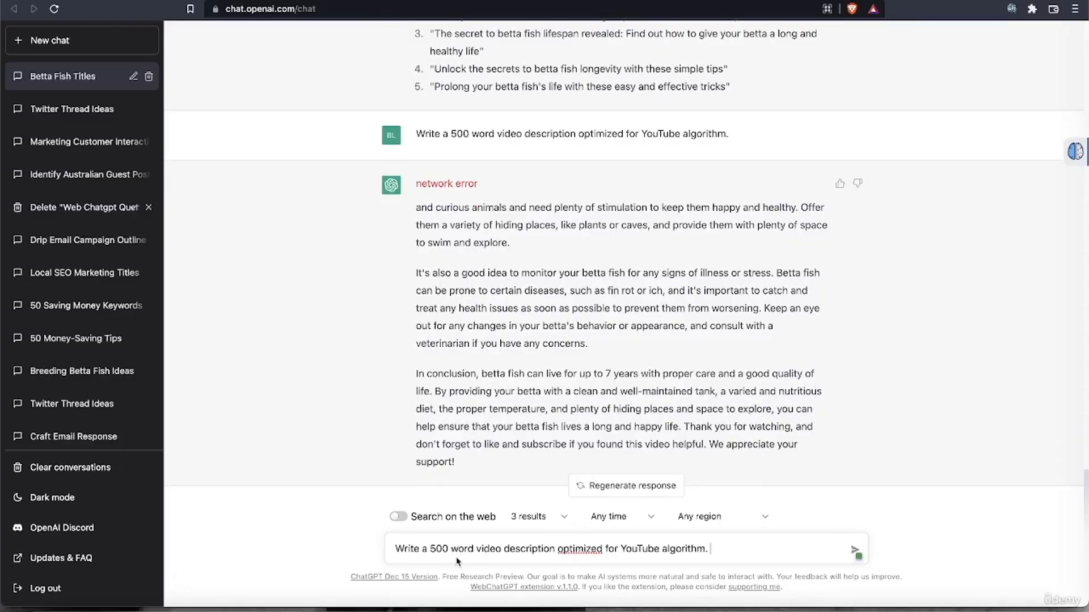
left_click(428, 550)
type("n engagi")
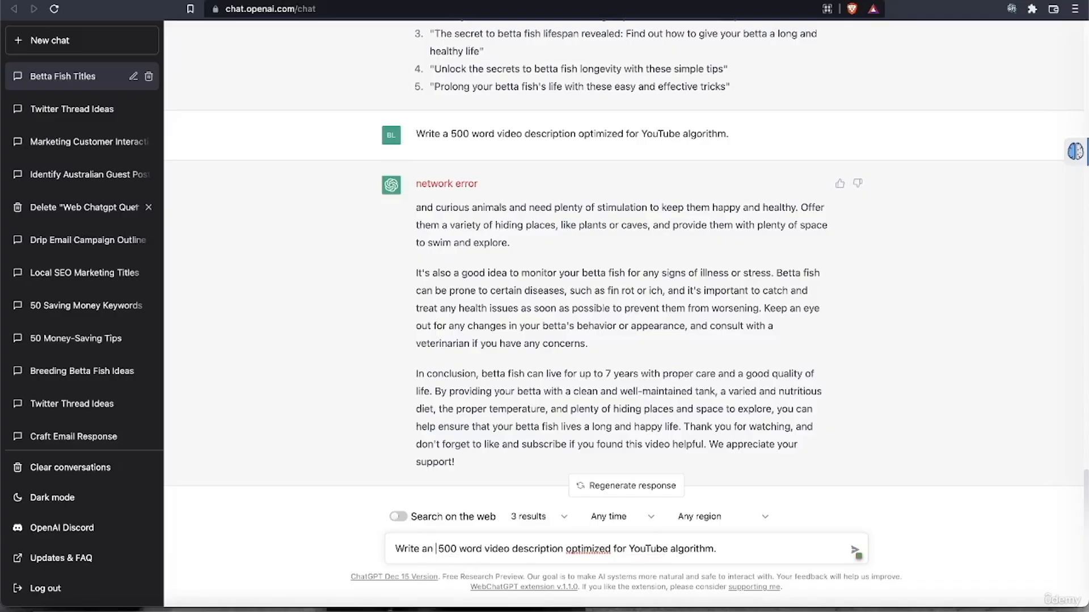
type("ng")
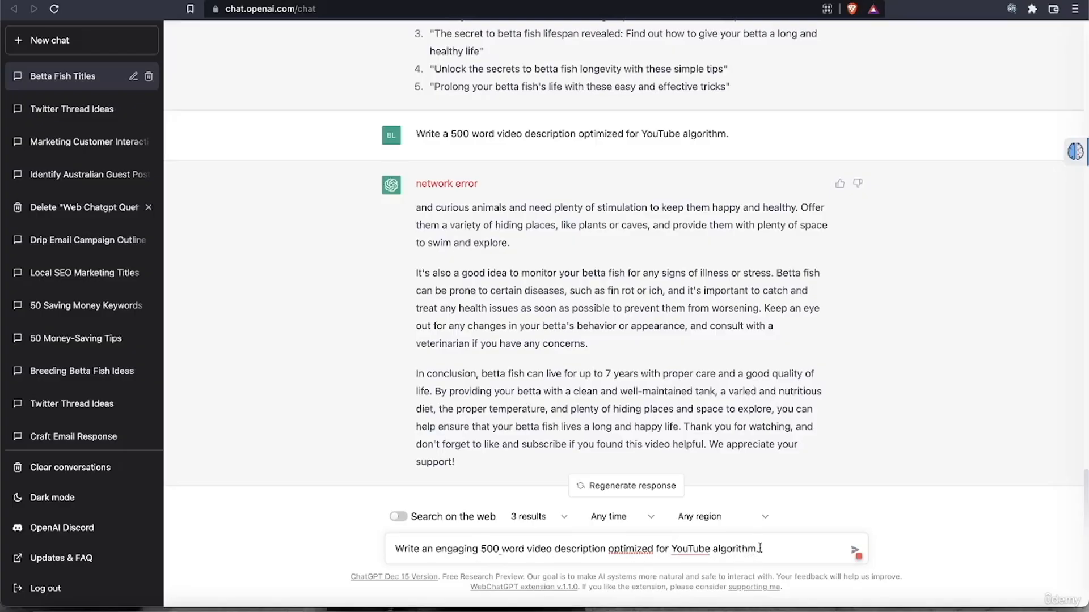
key("Return")
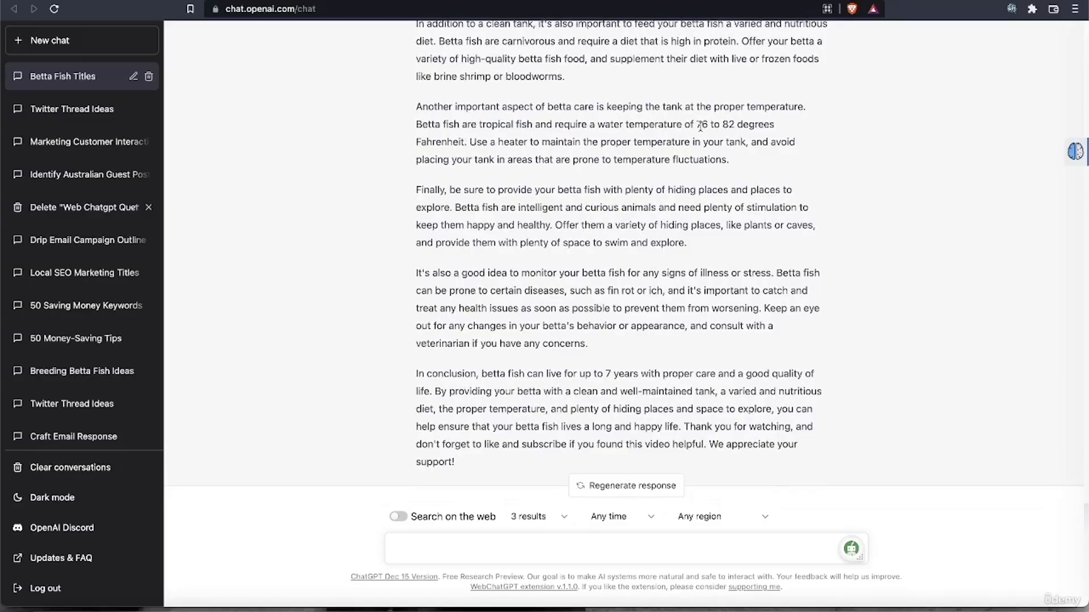
Step: Submit the prompt "convert 76 to 82 degrees Fahrenheit to centigrade", reusing the temperature range from the video description
left_click_drag(695, 125, 461, 143)
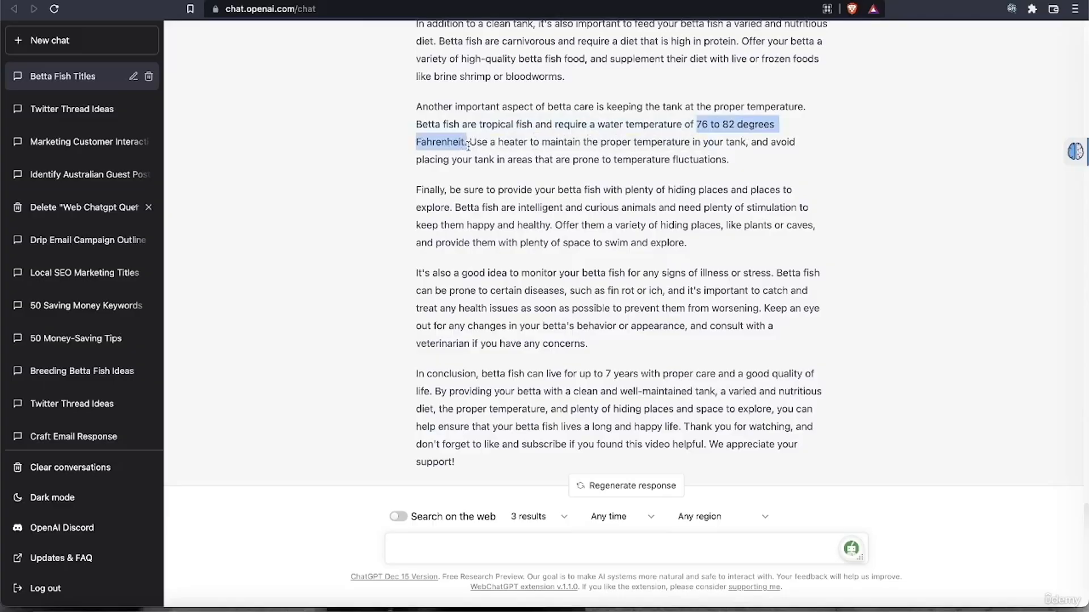
left_click(419, 543)
type("c")
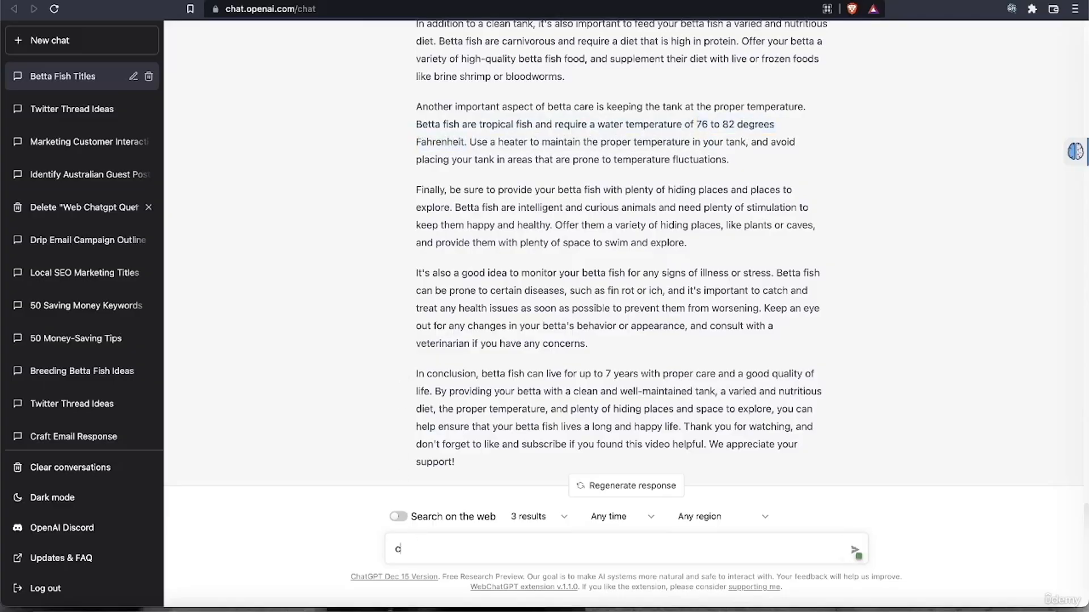
type("onvert")
type("76 to 82 degrees Fahrenheit.")
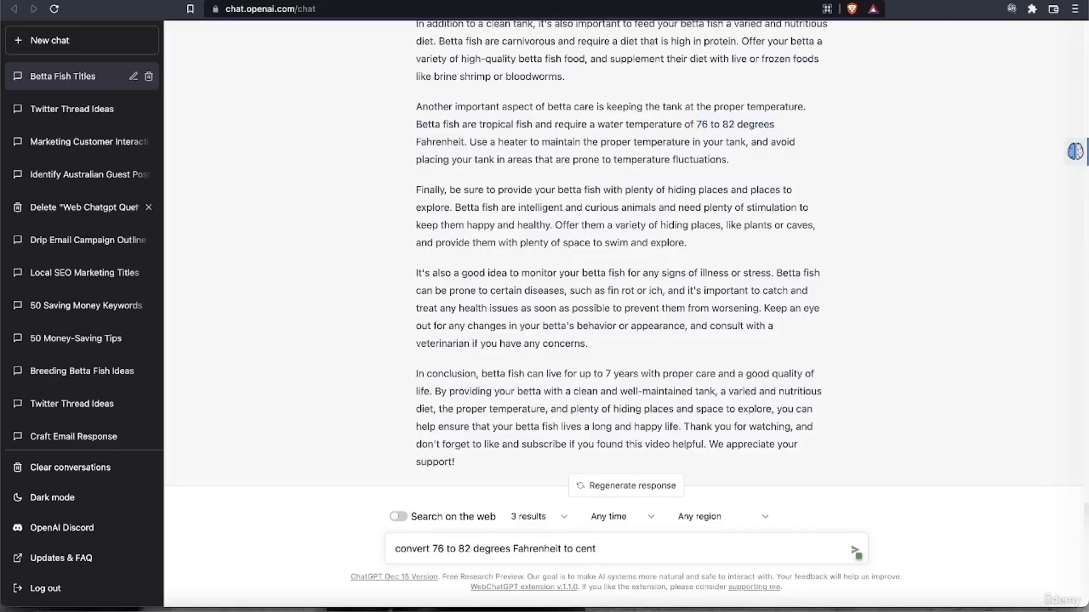
key("Return")
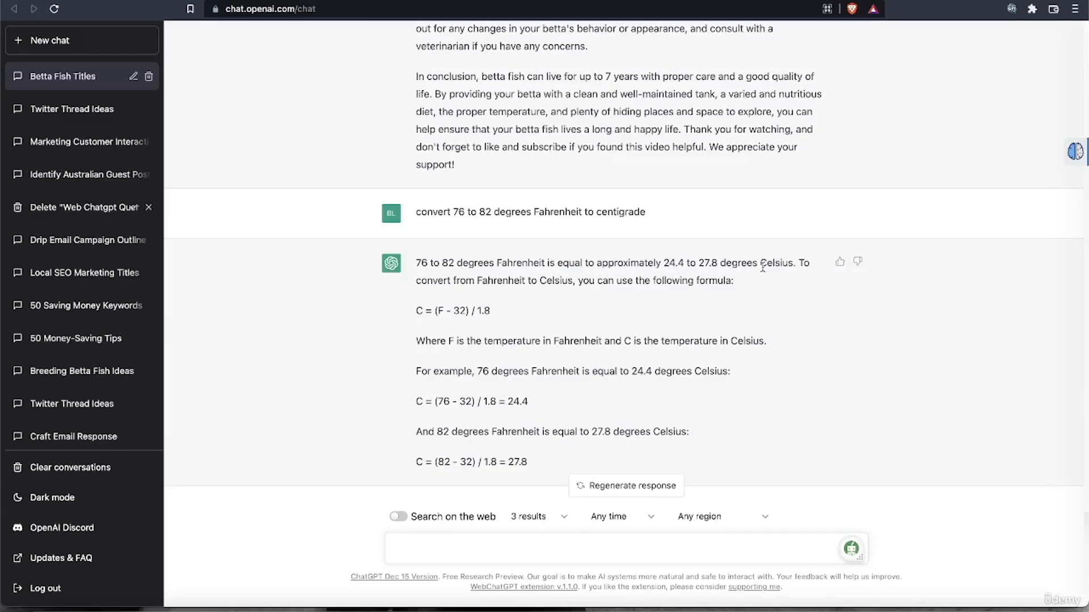
Step: Copy the full engaging video description, from "Hello and welcome" through "We appreciate your support!"
scroll(741, 265, "up", 5)
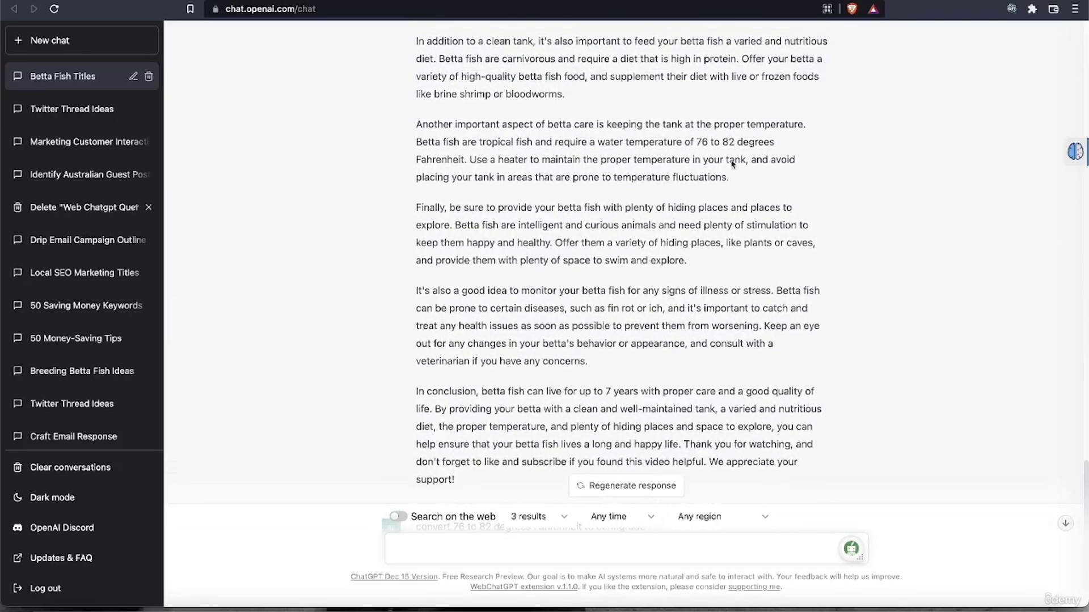
scroll(752, 178, "up", 5)
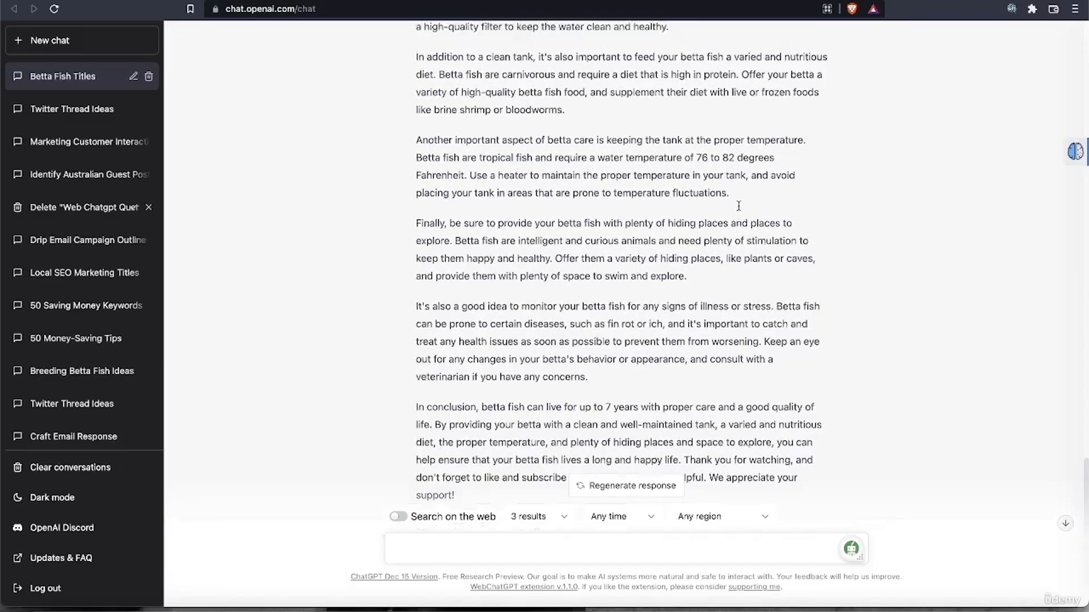
scroll(740, 210, "up", 2)
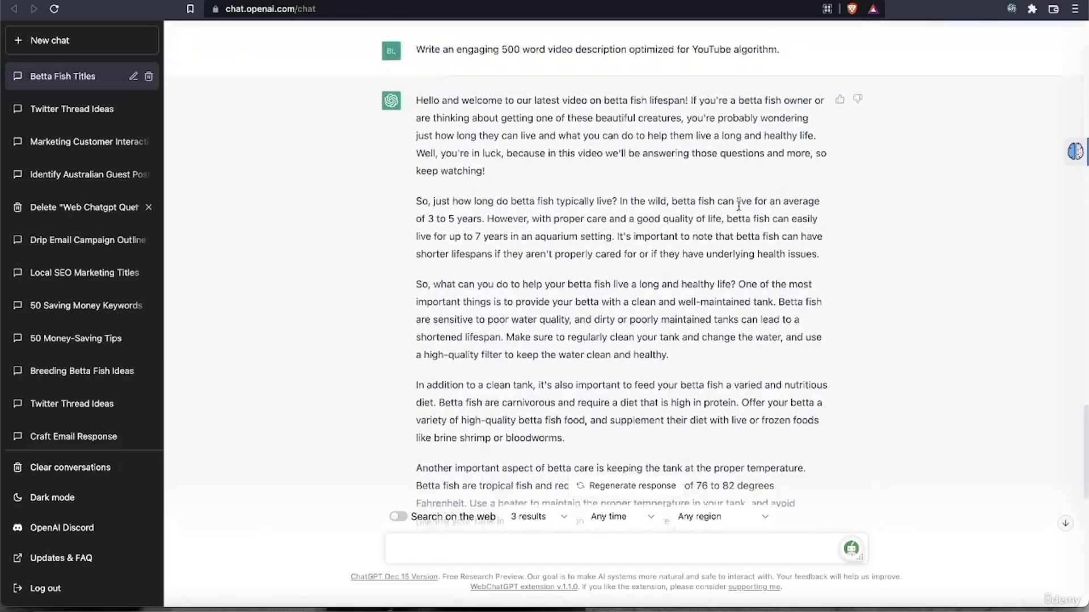
scroll(740, 210, "down", 7)
scroll(740, 210, "down", 6)
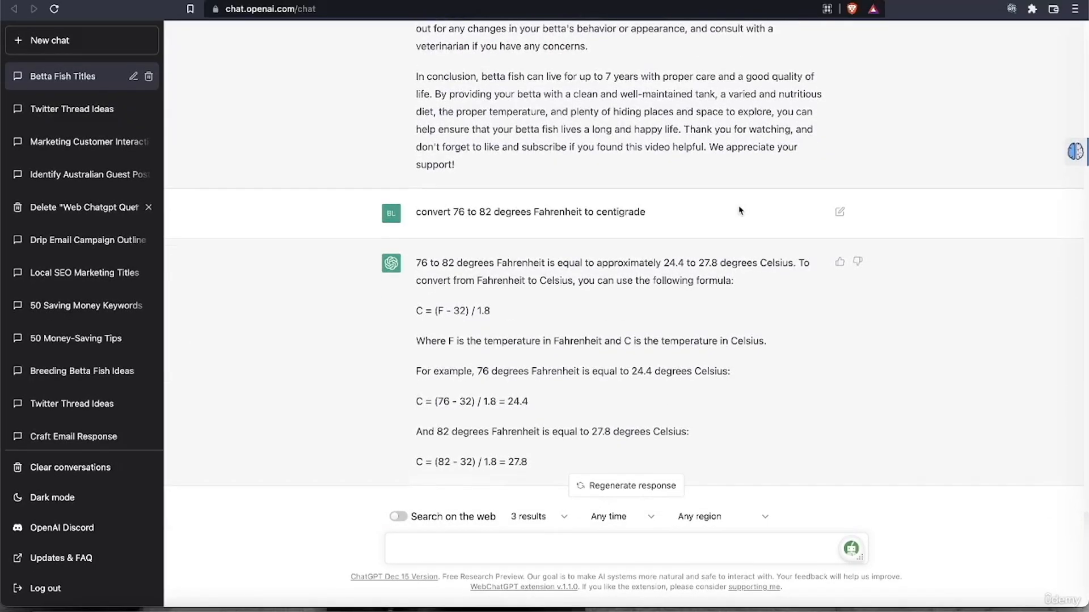
scroll(740, 210, "up", 15)
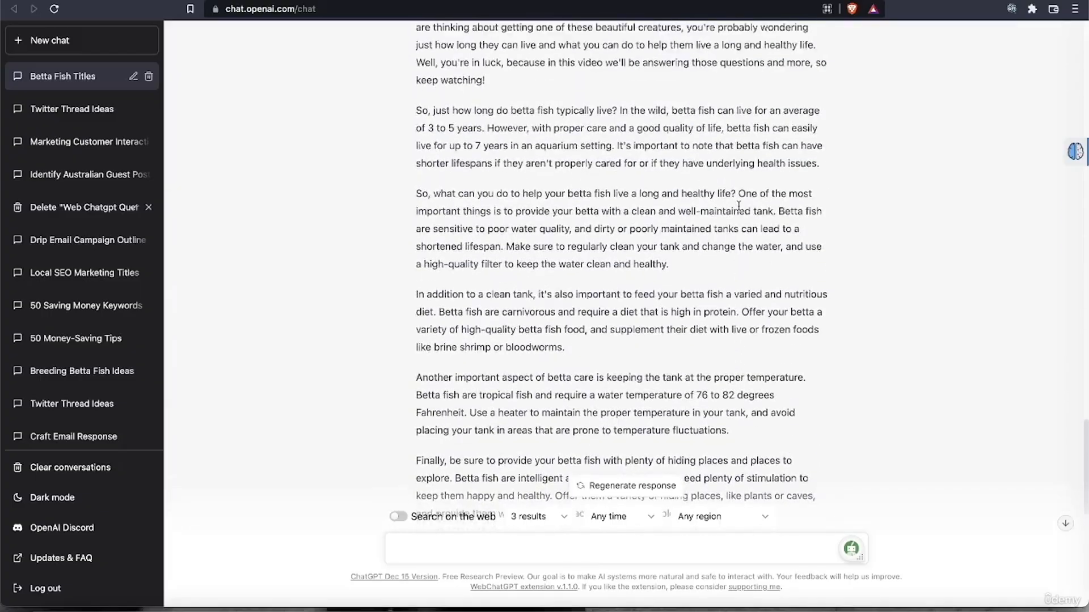
scroll(739, 206, "up", 2)
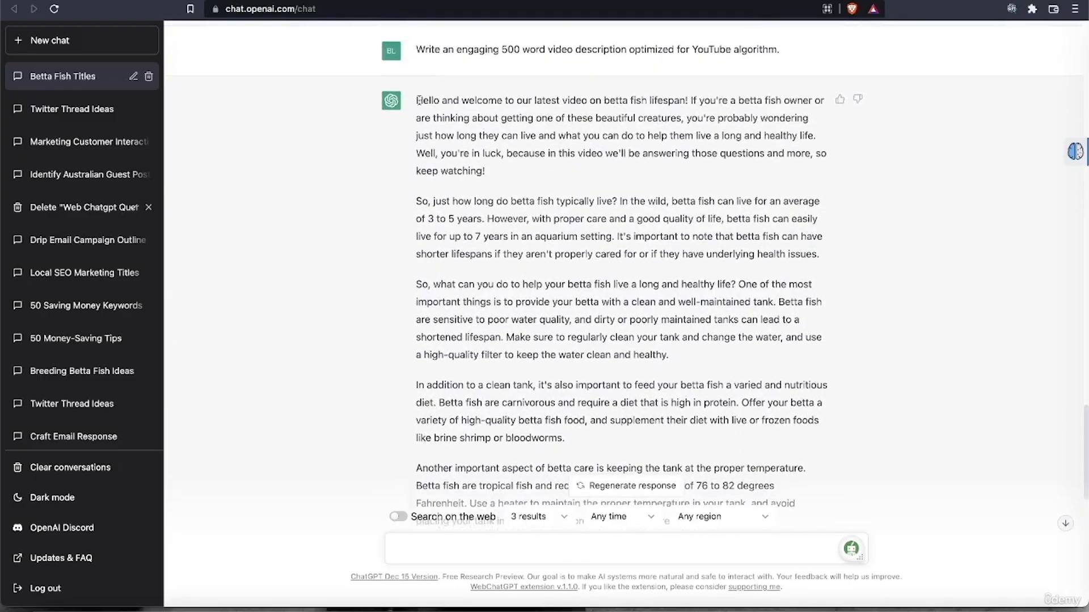
left_click_drag(416, 101, 431, 484)
left_click(391, 456)
scroll(391, 448, "down", 2)
scroll(391, 448, "down", 15)
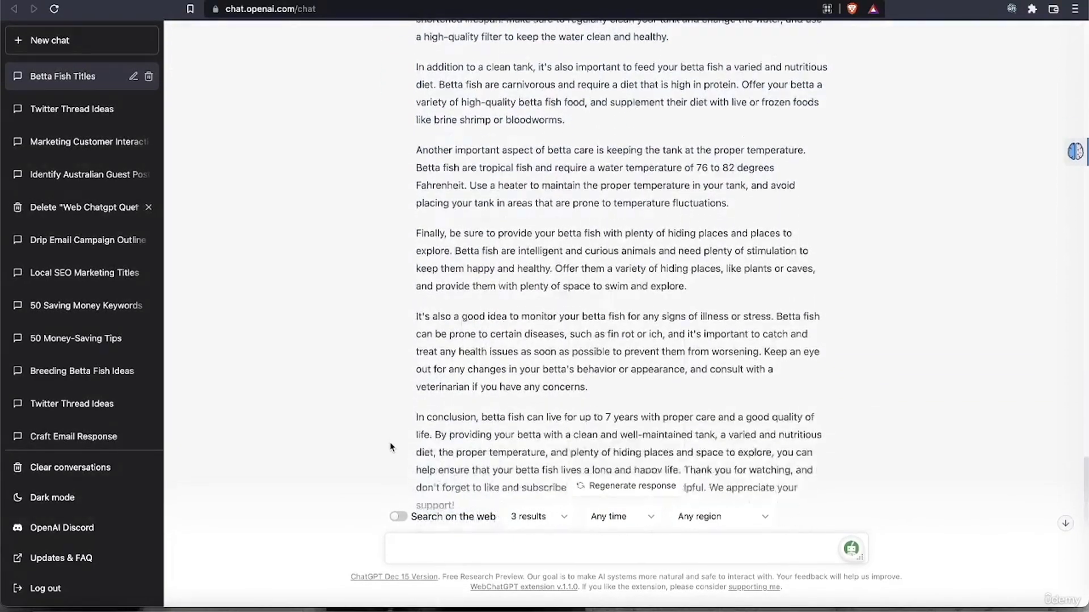
left_click(391, 443, "shift")
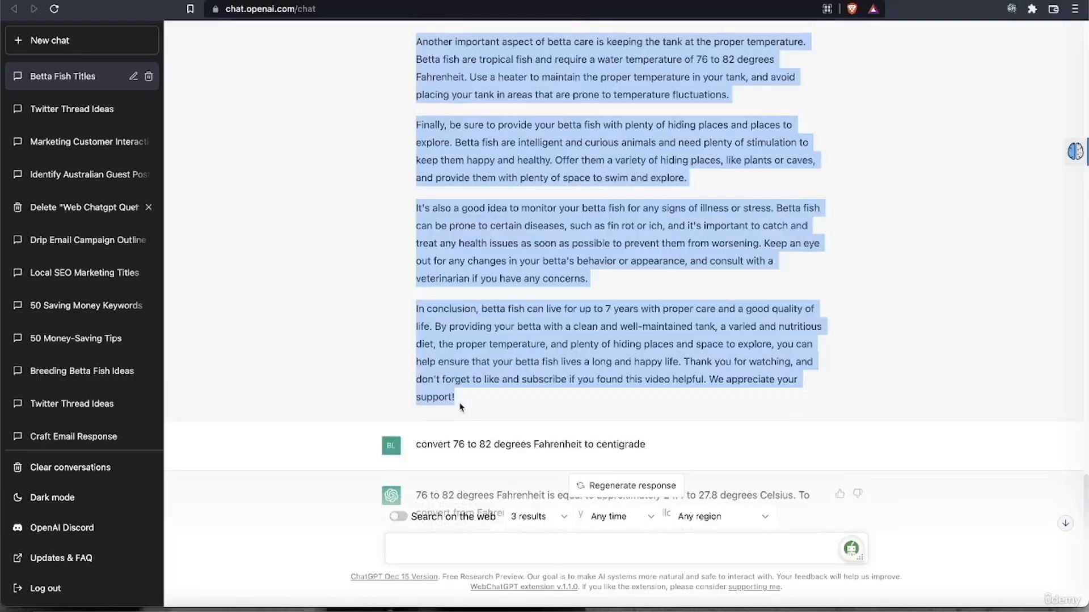
Step: Submit the prompt "Translate the video description from English to Spanish" followed by the copied description
scroll(527, 430, "down", 10)
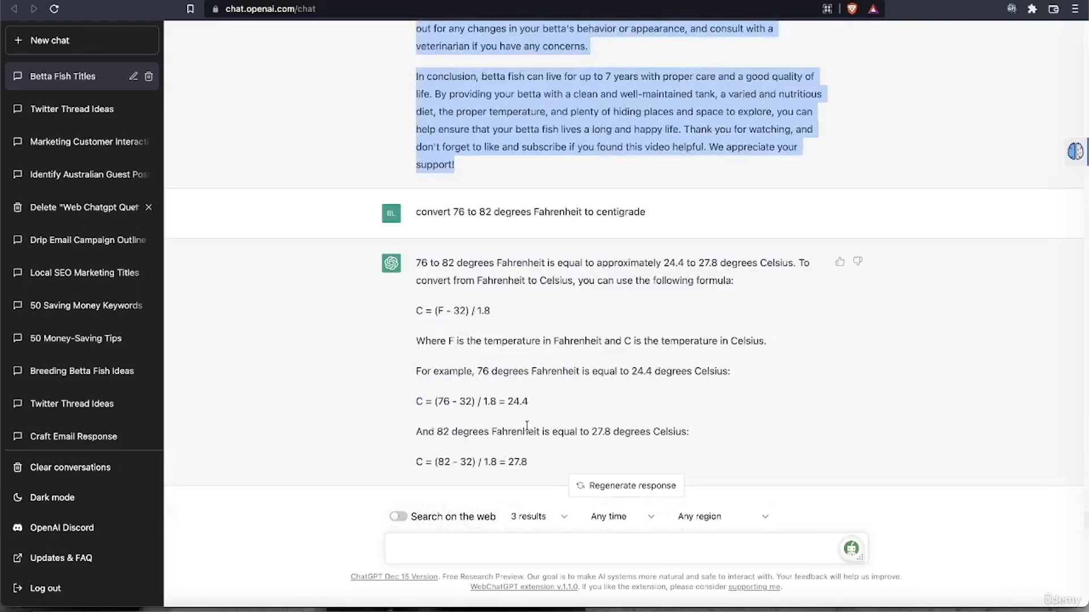
left_click(451, 543)
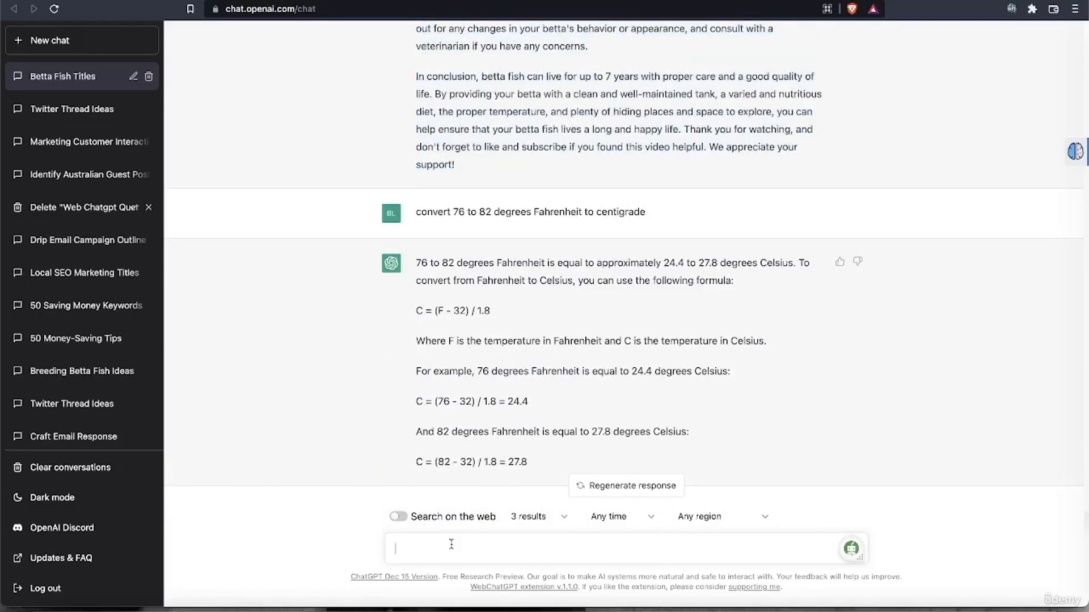
type("Tr")
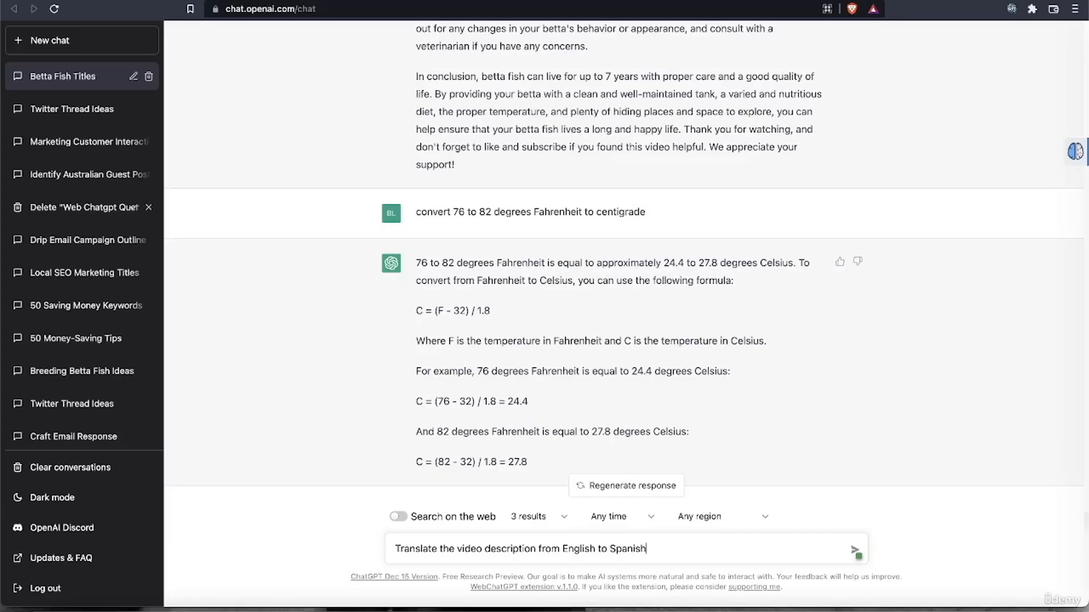
key("ctrl+v")
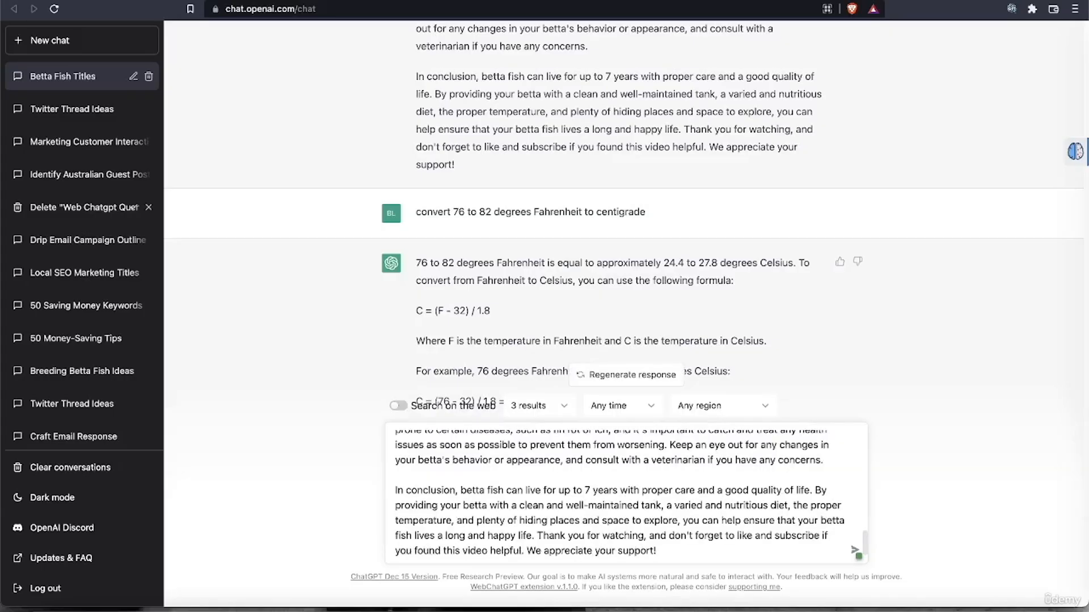
key("Return")
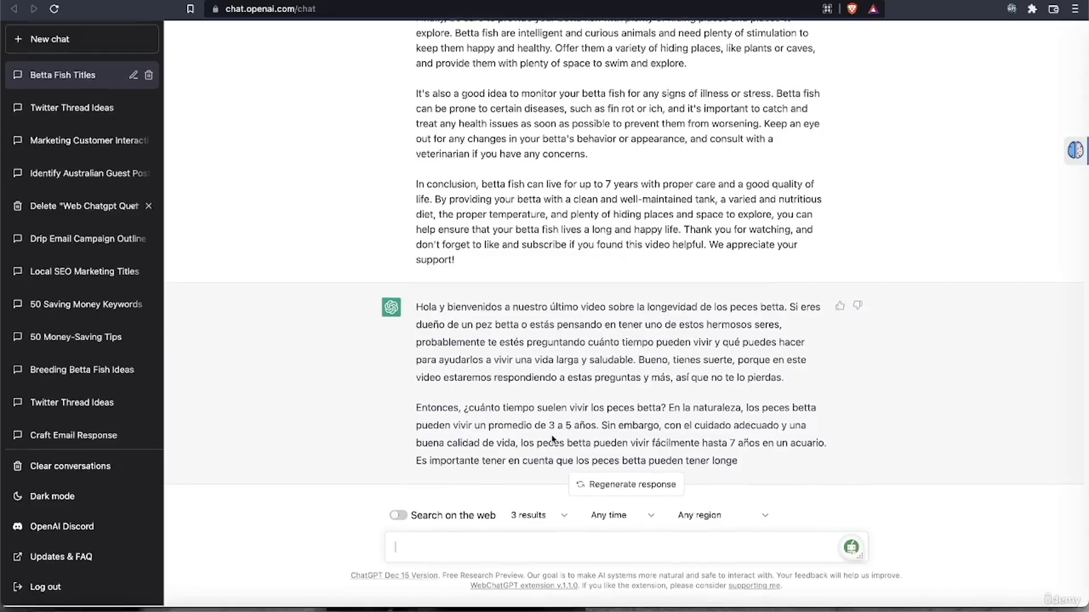
Step: Compare the Spanish translation with the English description and regenerate the translation
scroll(569, 403, "up", 2)
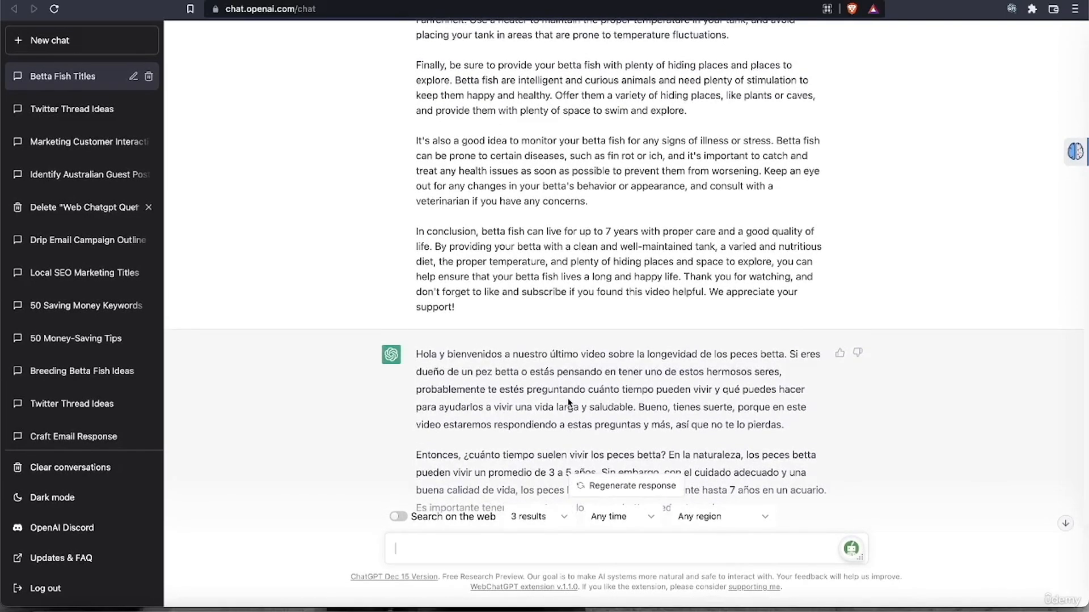
scroll(569, 402, "up", 5)
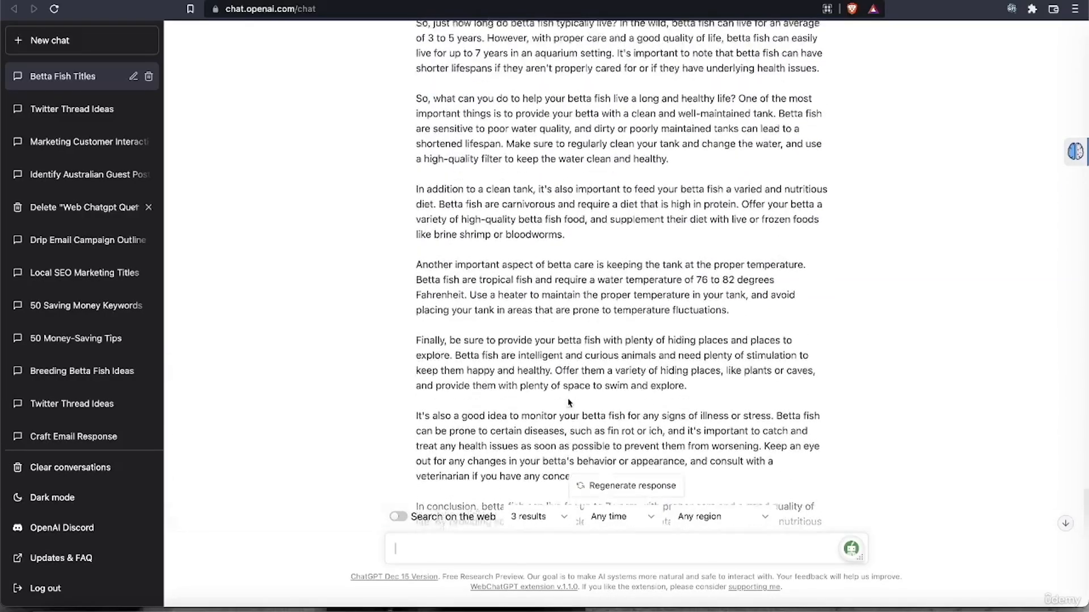
scroll(569, 403, "up", 4)
scroll(569, 402, "down", 10)
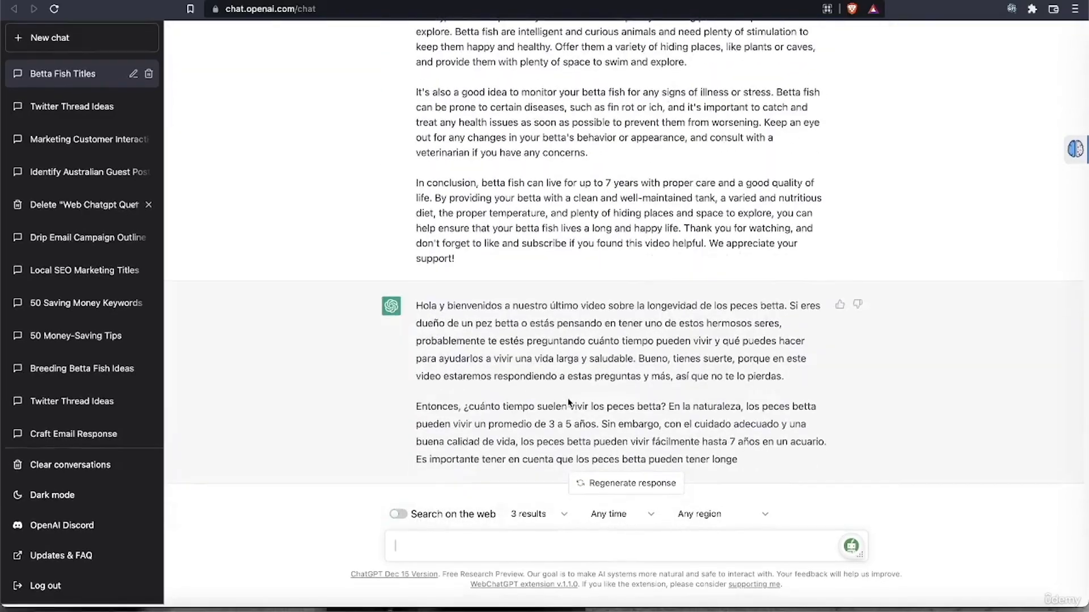
left_click(622, 488)
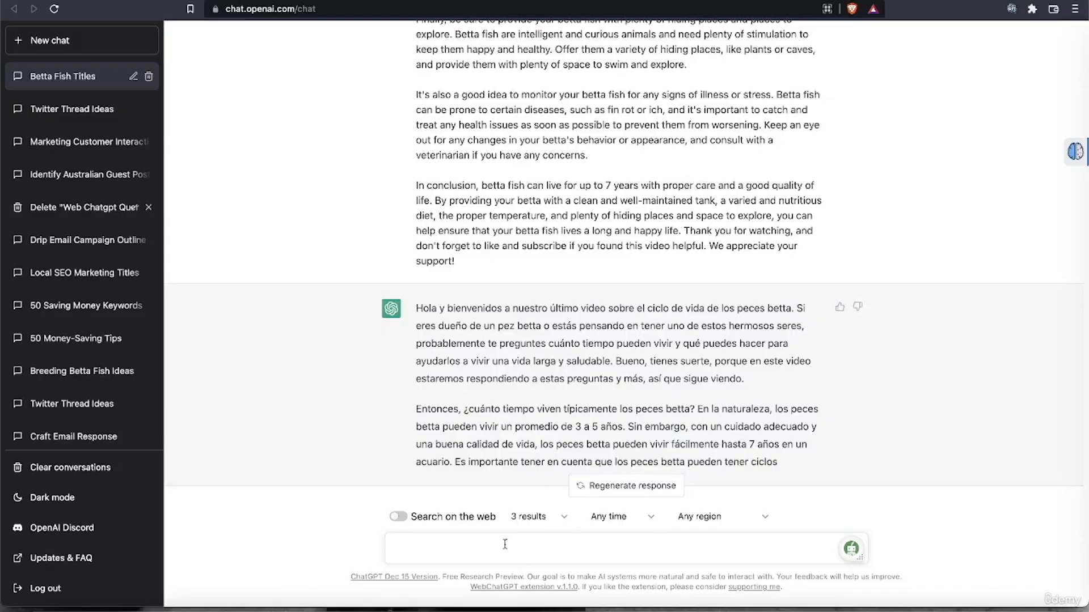
Step: Extend the Spanish translation with two follow-up prompts, "continue" and "content"
type("continue")
key("Return")
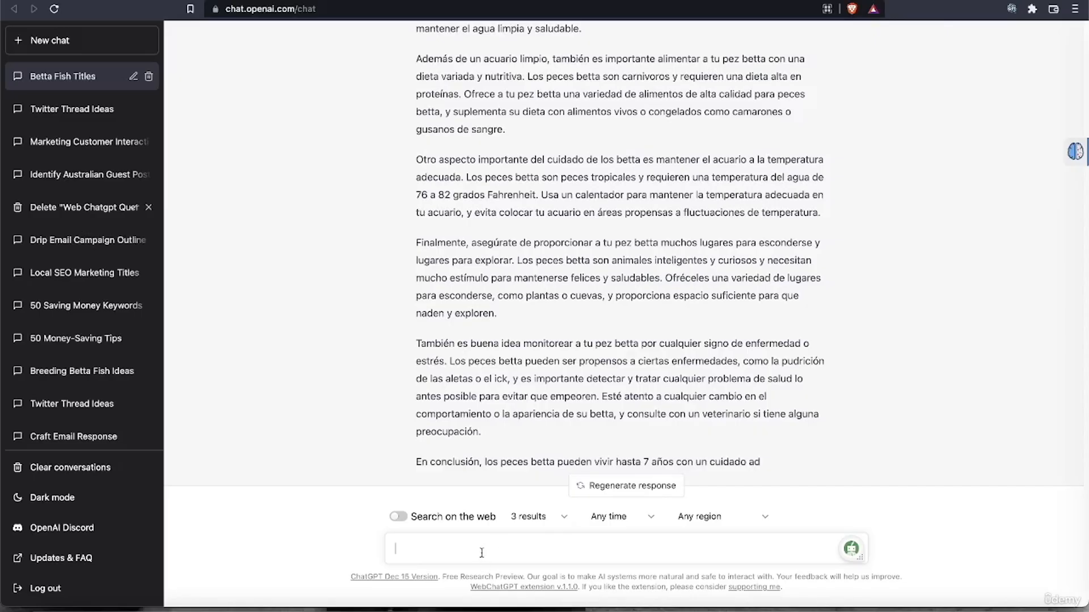
type("c")
type("tent")
key("Return")
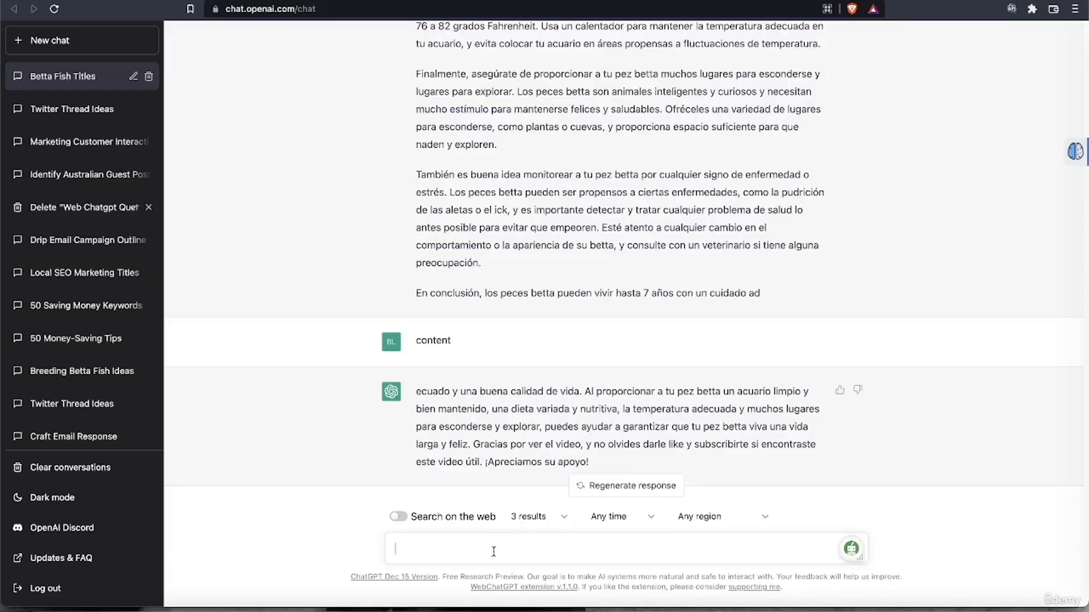
Step: Submit the prompt "now give me a list of relevant youtube video tags"
type("now give me a list of relevant you")
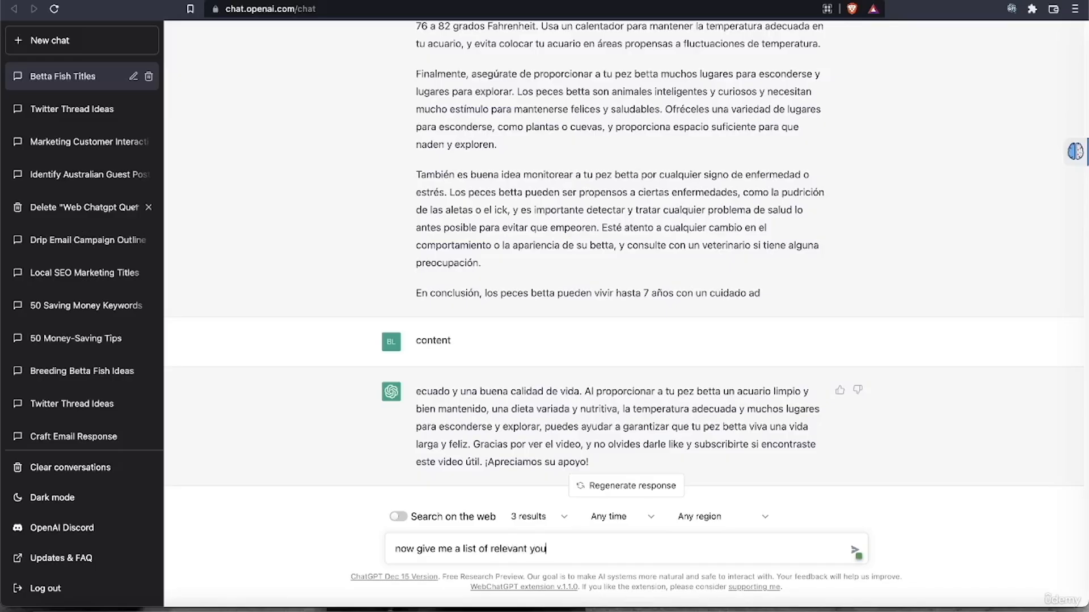
type("tube video tags")
key("Return")
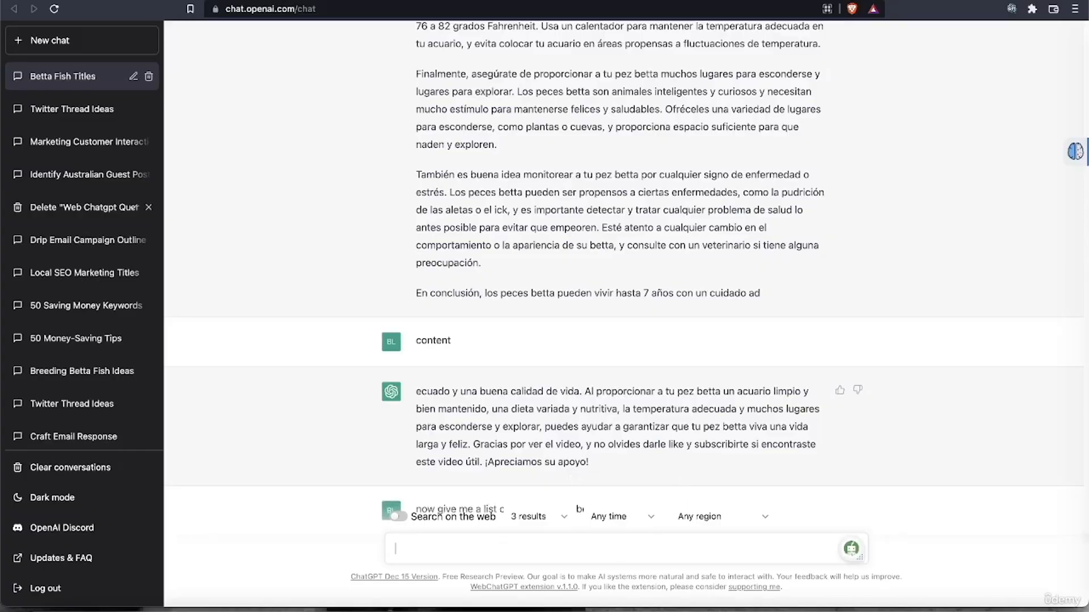